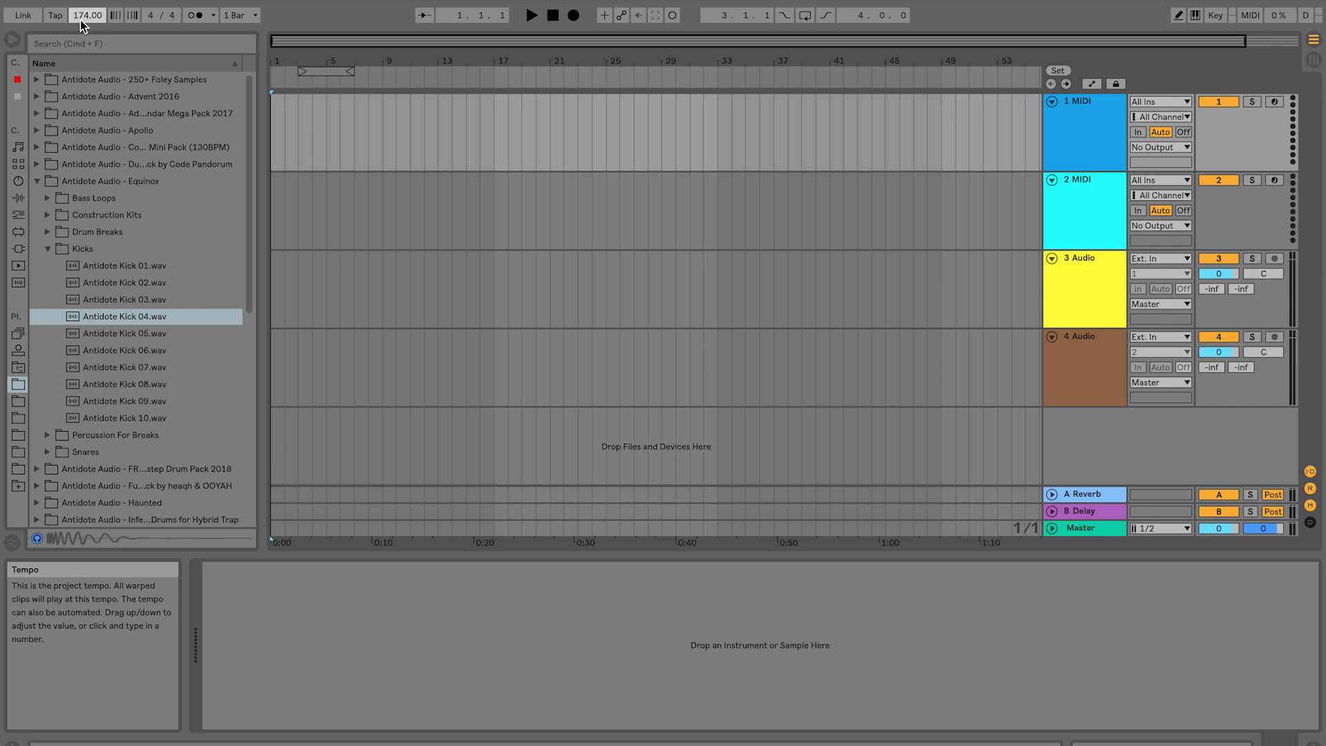
# Step: Place Antidote Kick 05.wav at bar 1 of the second track and delete the empty first MIDI track
pyautogui.click(276, 163)
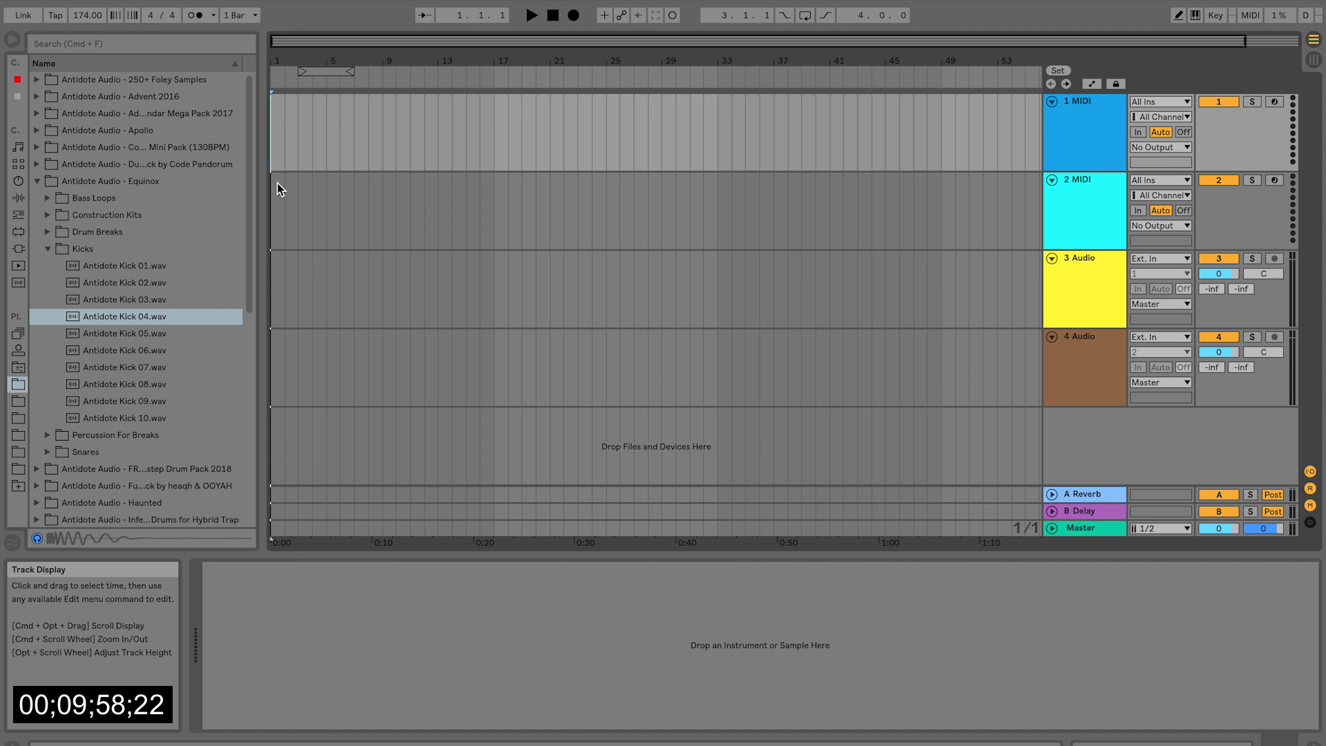
pyautogui.click(120, 271)
pyautogui.press('Down')
pyautogui.press('Down')
pyautogui.press('Down')
pyautogui.press('Down')
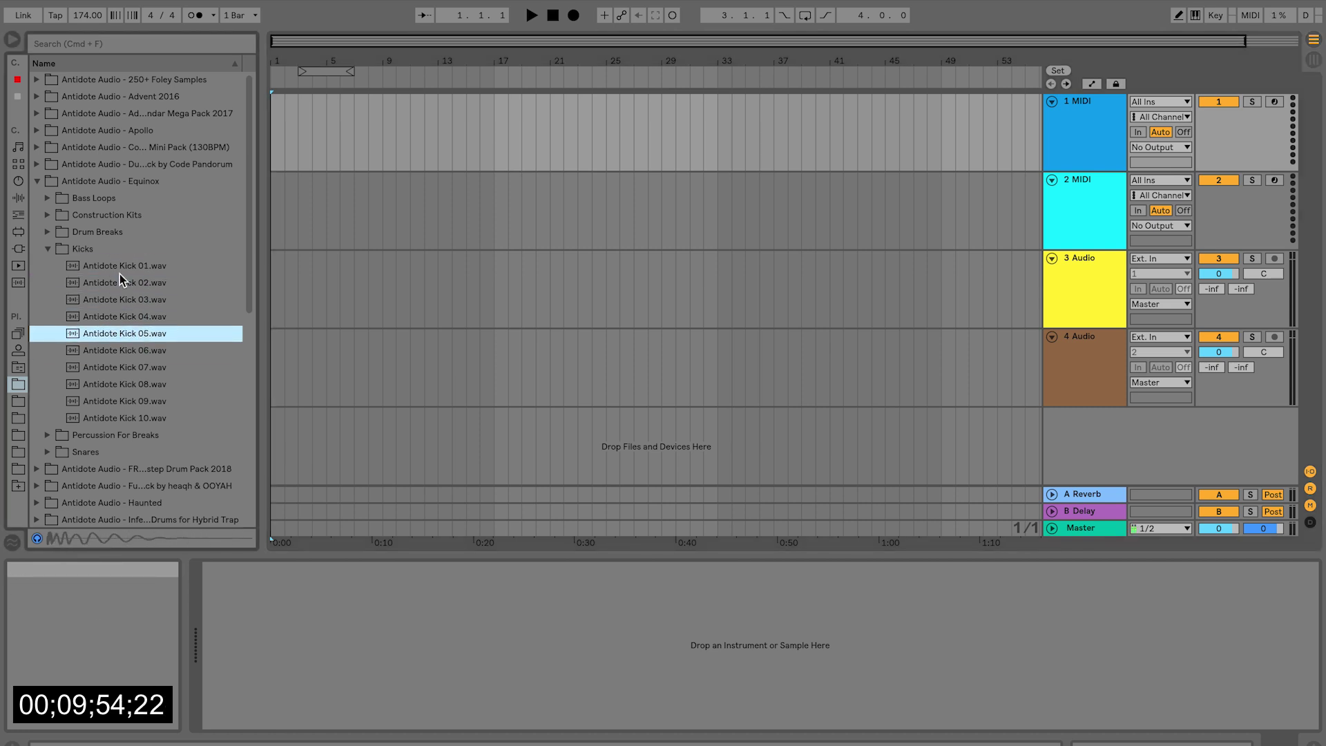
pyautogui.moveTo(121, 331); pyautogui.dragTo(275, 203)
pyautogui.click(1063, 111)
pyautogui.press('Delete')
# Step: Add a curved fade-out to the Antidote Kick 05 clip so its tail dies away, and audition the result
pyautogui.moveTo(298, 59); pyautogui.dragTo(276, 193)
pyautogui.click(549, 99)
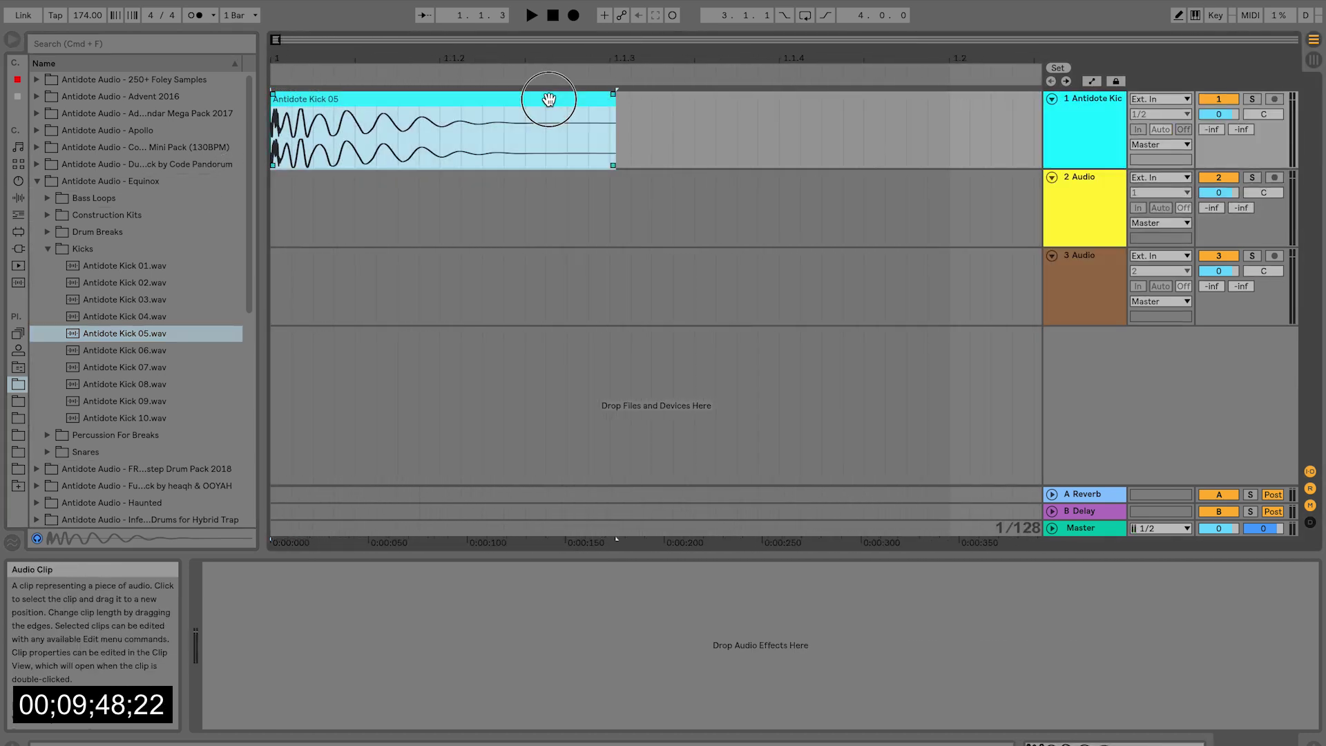
pyautogui.press('space')
pyautogui.press('space')
pyautogui.press('space')
pyautogui.press('space')
pyautogui.press('space')
pyautogui.press('space')
pyautogui.press('space')
pyautogui.moveTo(612, 94); pyautogui.dragTo(354, 94)
pyautogui.moveTo(483, 130); pyautogui.dragTo(450, 147)
pyautogui.press('space')
pyautogui.press('space')
pyautogui.moveTo(275, 59); pyautogui.dragTo(275, 20)
pyautogui.press('space')
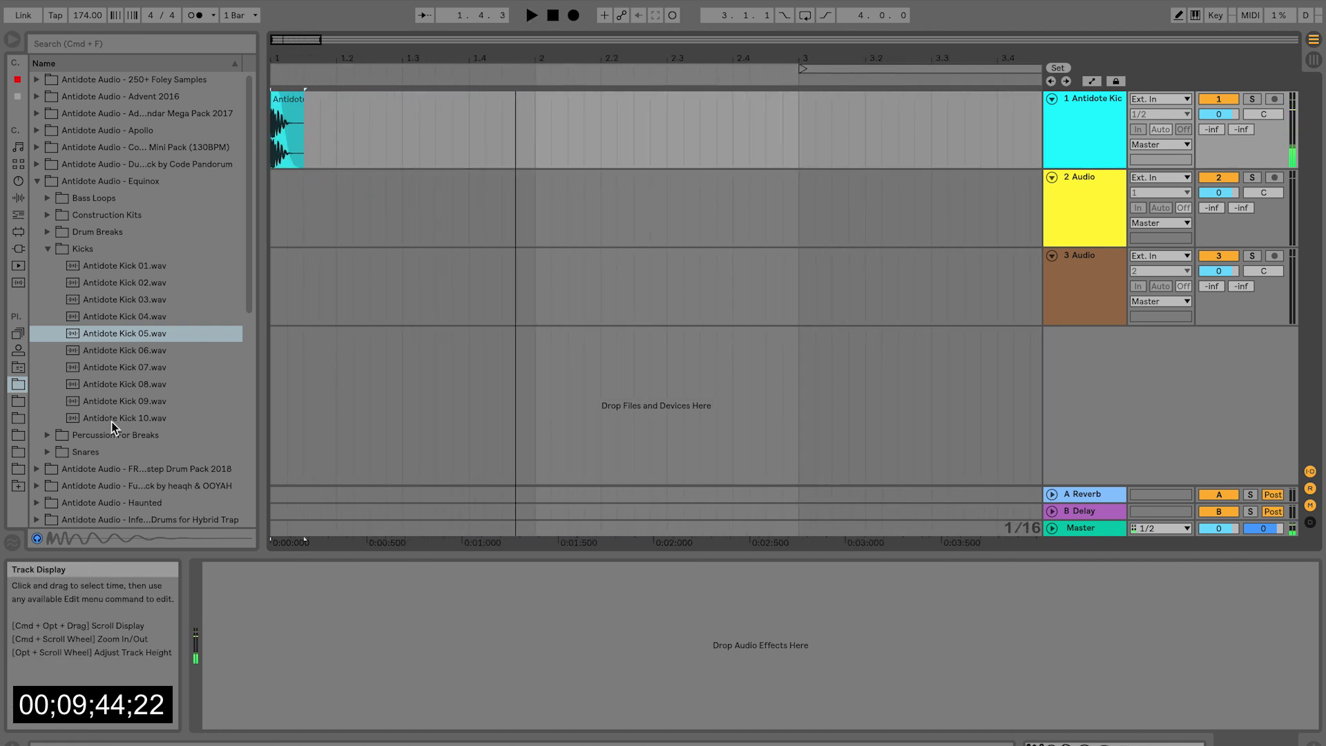
# Step: Collapse the Equinox pack, widen the browser and open the Claps folder of Antidote Audio - Secrets [Drums Expansion]
pyautogui.click(47, 249)
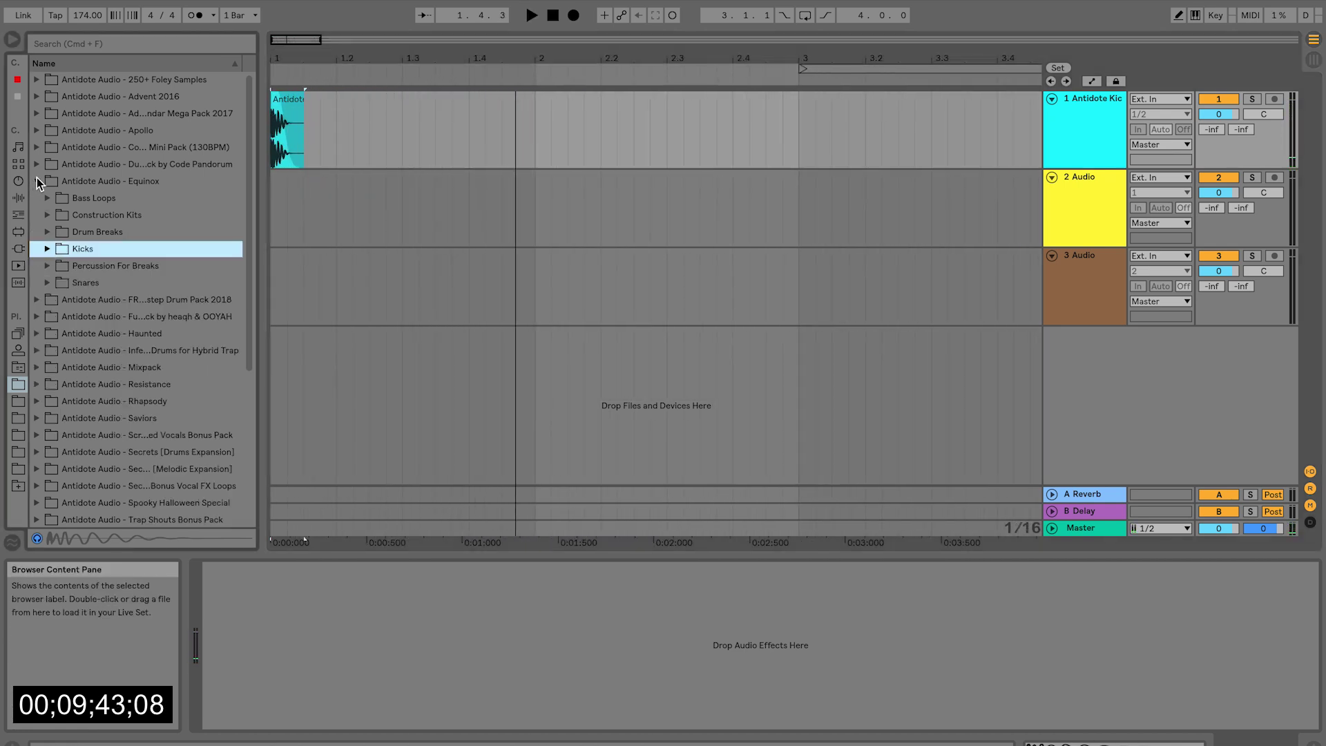
pyautogui.click(38, 181)
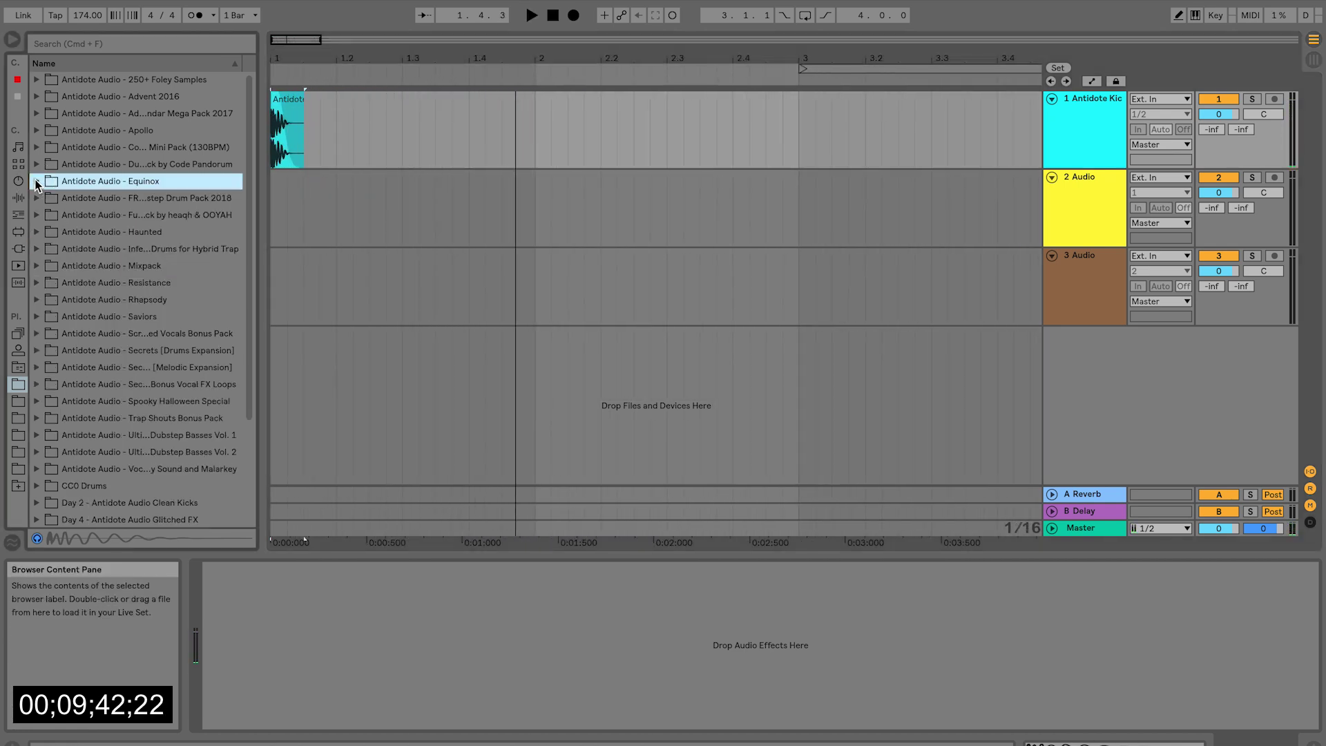
pyautogui.moveTo(264, 255); pyautogui.dragTo(301, 257)
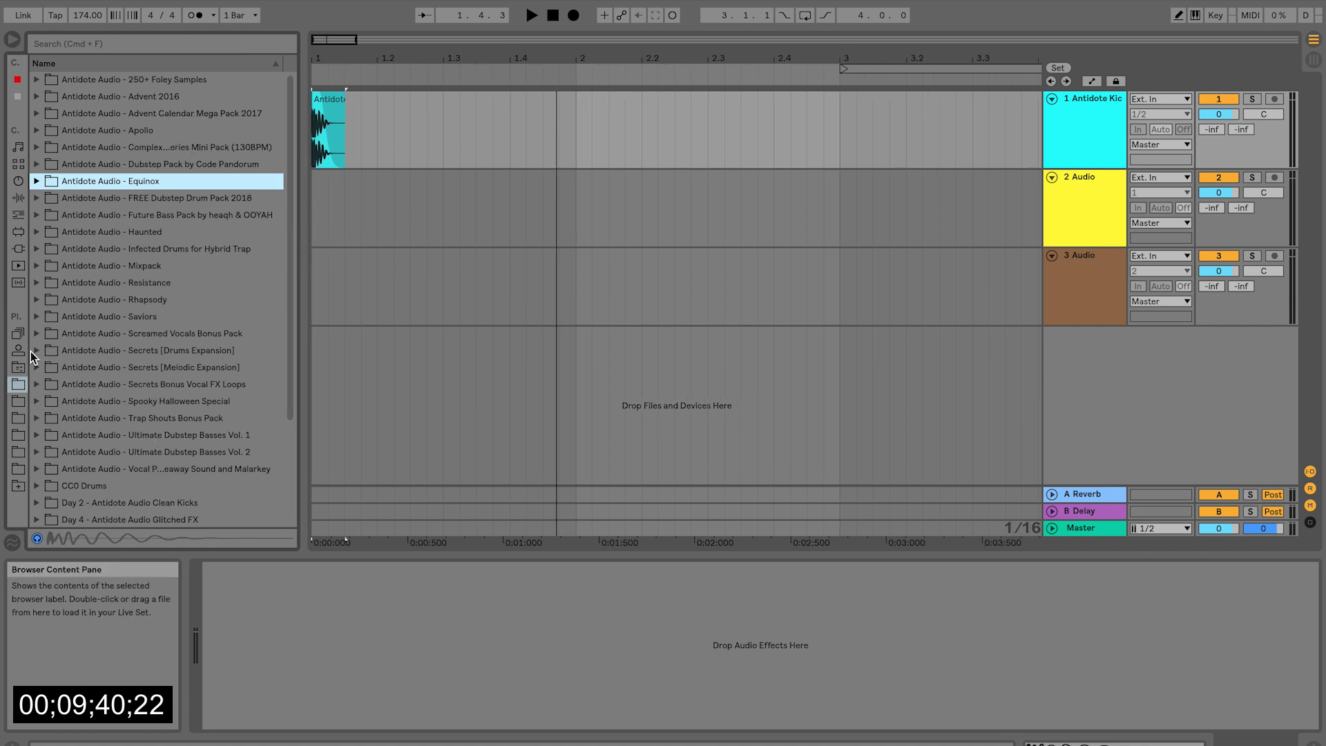
pyautogui.click(38, 350)
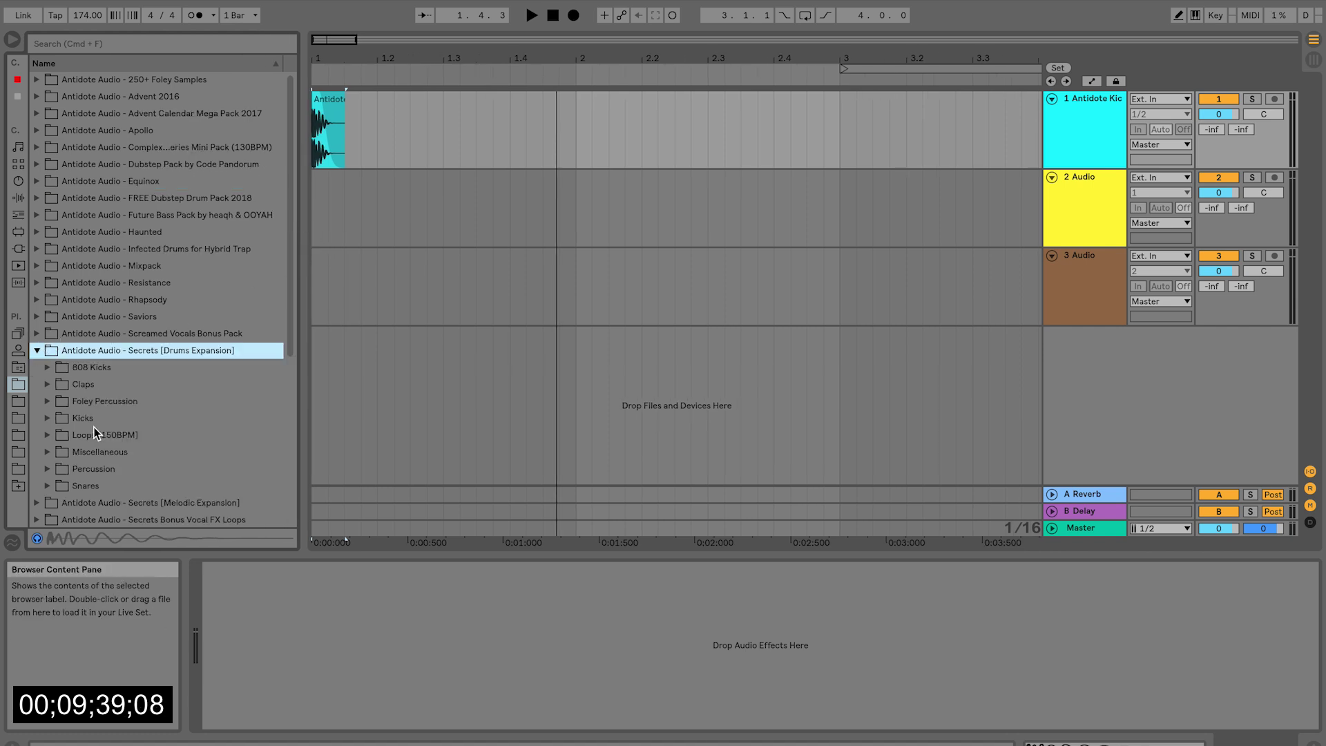
pyautogui.click(48, 385)
# Step: Audition the clap samples in the Secrets [Drums Expansion] Claps folder
pyautogui.scroll(-1, 112, 466)
pyautogui.click(118, 467)
pyautogui.scroll(-3, 132, 446)
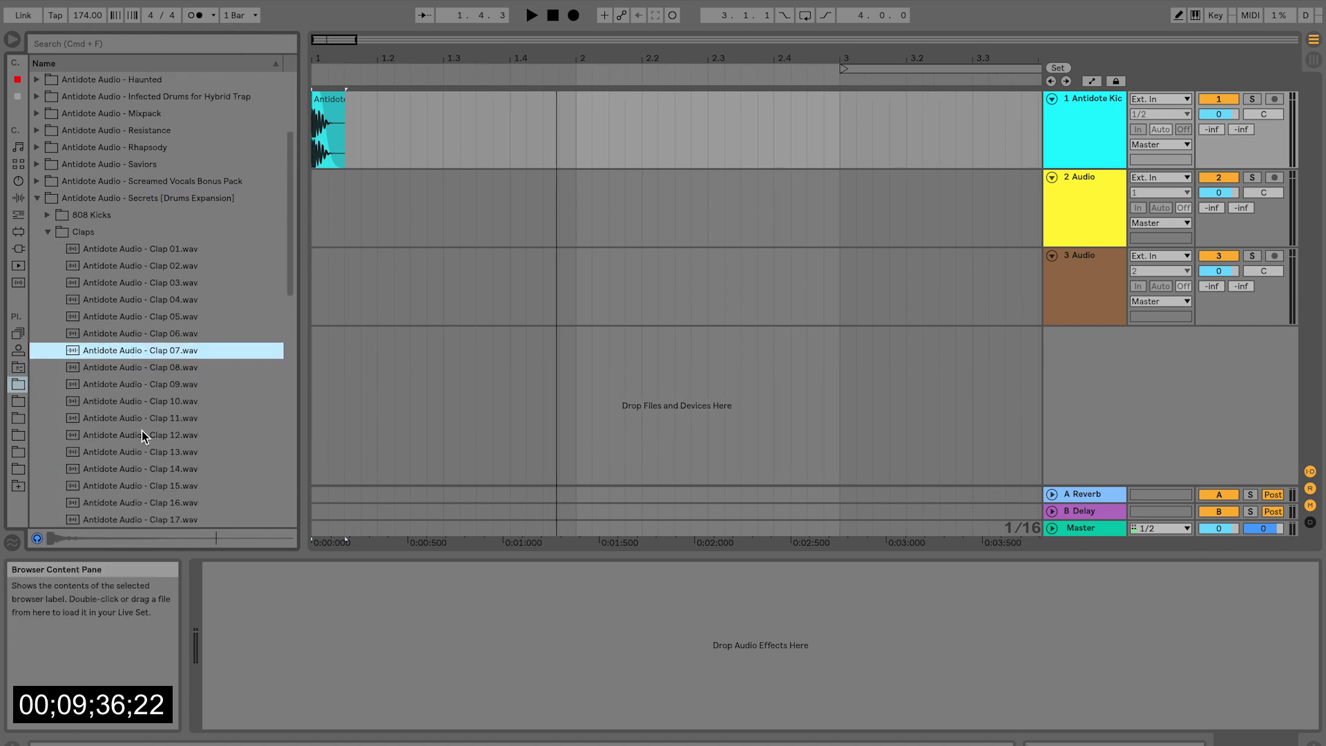
pyautogui.click(168, 385)
pyautogui.click(158, 398)
pyautogui.click(175, 419)
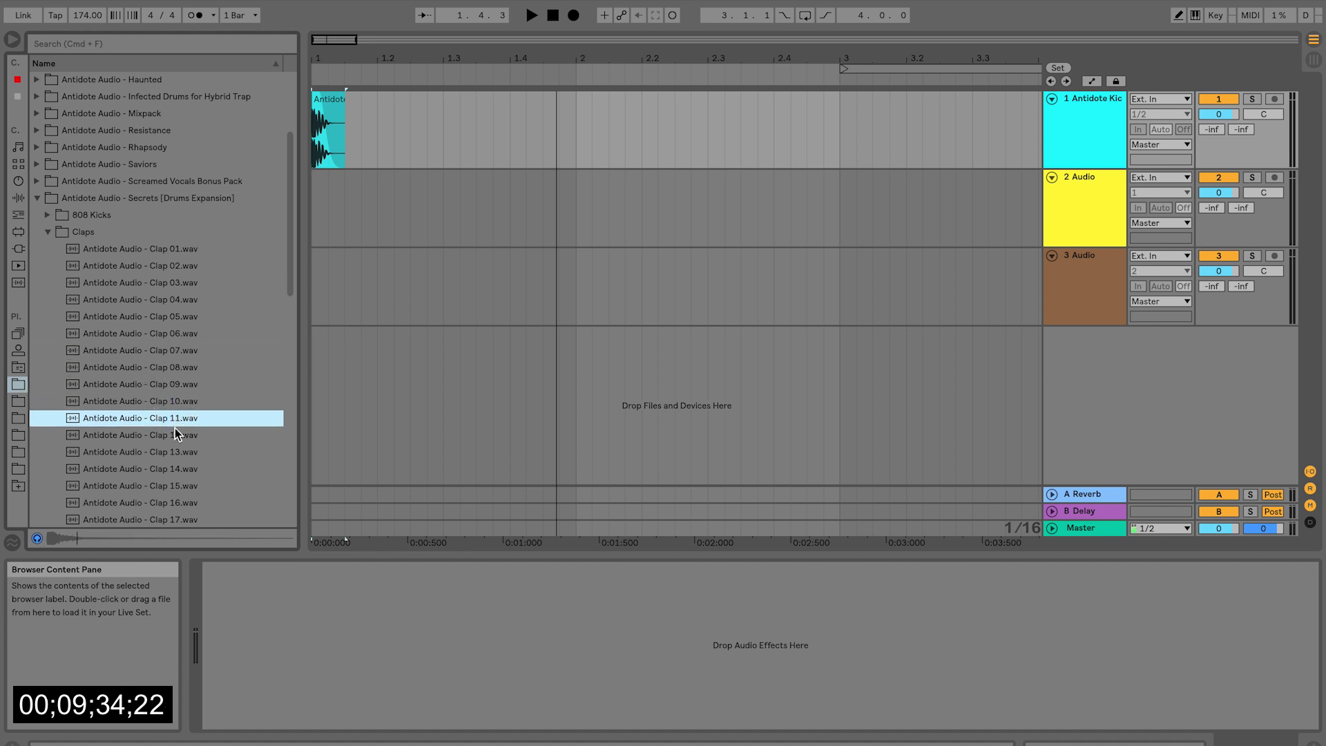
pyautogui.click(172, 435)
pyautogui.scroll(-4, 176, 414)
pyautogui.click(178, 388)
pyautogui.click(173, 402)
pyautogui.click(171, 418)
pyautogui.click(176, 370)
pyautogui.click(176, 354)
# Step: Place Antidote Audio - Clap 12.wav on the second track at beat 1.2 and play it back
pyautogui.click(162, 367)
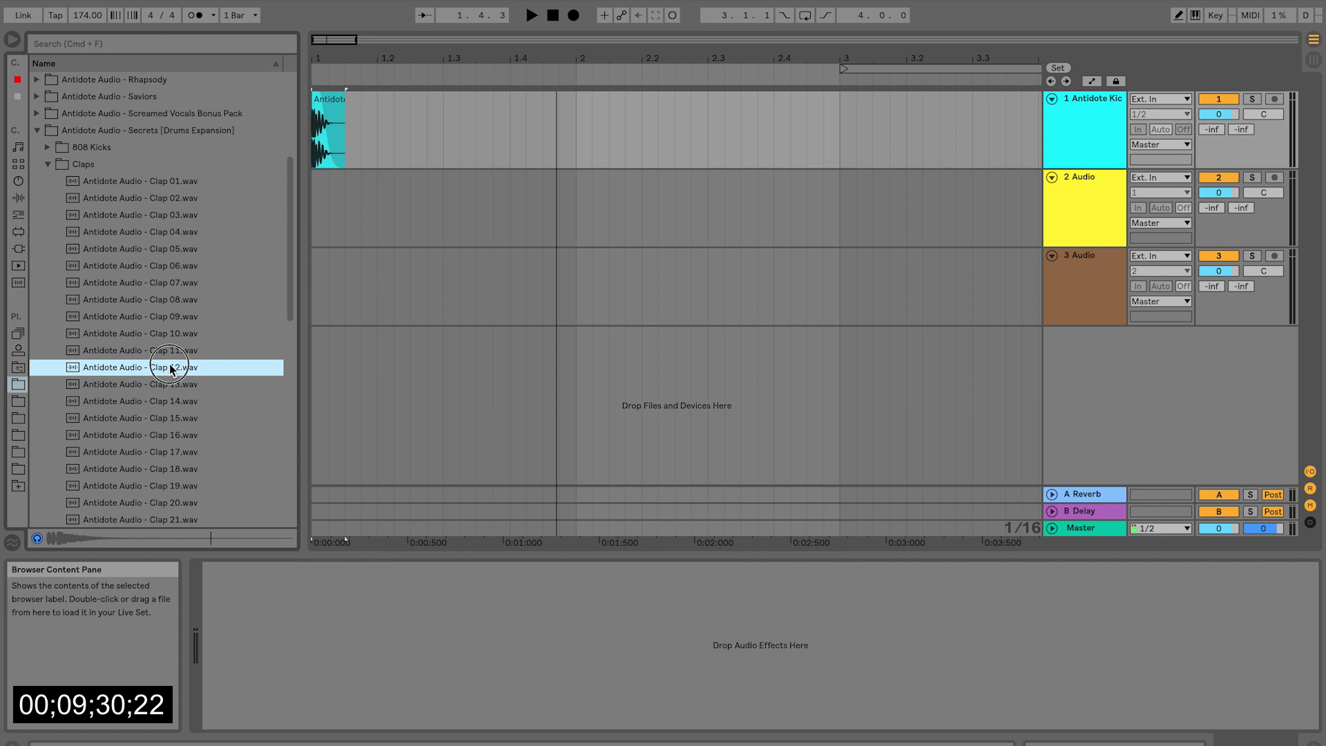
pyautogui.moveTo(380, 238); pyautogui.dragTo(380, 237)
pyautogui.click(345, 227)
pyautogui.moveTo(375, 59); pyautogui.dragTo(520, 181)
pyautogui.press('space')
pyautogui.click(559, 175)
pyautogui.press('space')
pyautogui.press('space')
pyautogui.press('space')
pyautogui.moveTo(521, 59); pyautogui.dragTo(518, 15)
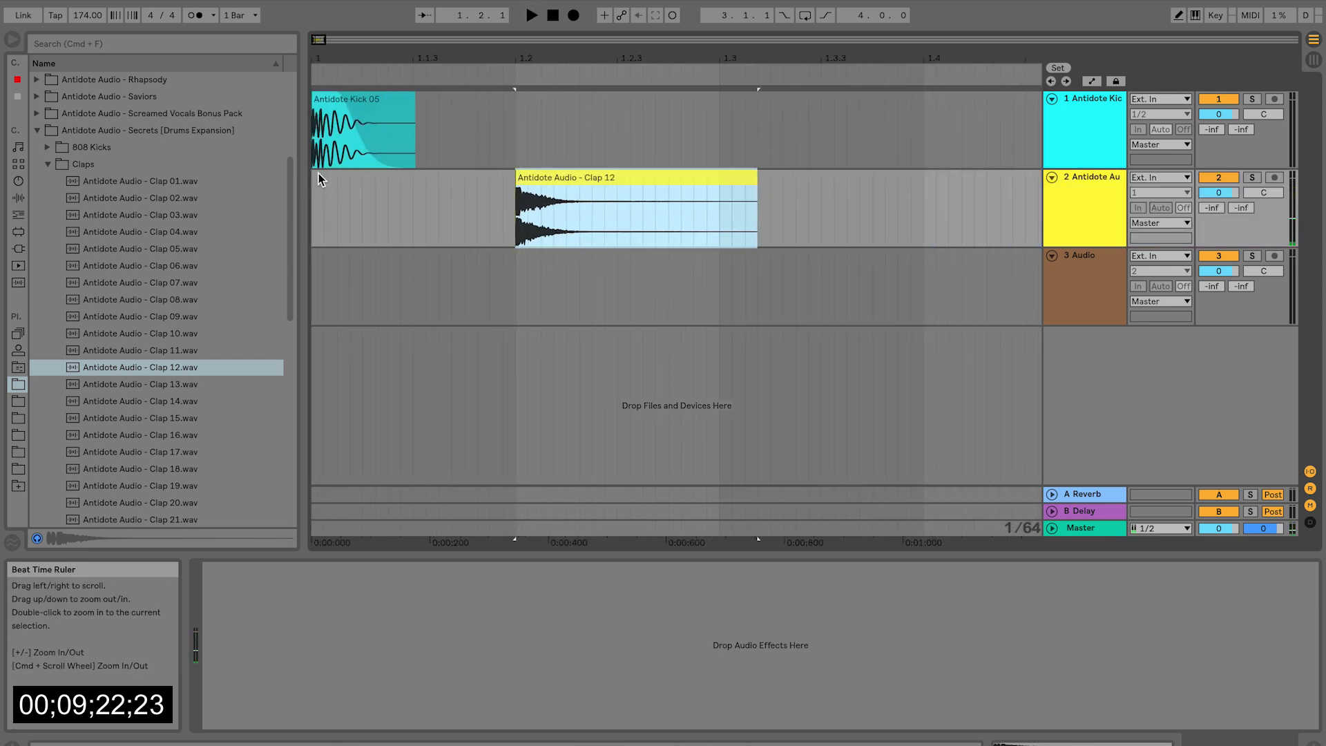
# Step: Place Antidote Audio - Clap 05.wav on the third track around beat 1.2 and split off its opening transients
pyautogui.click(181, 248)
pyautogui.click(178, 215)
pyautogui.click(168, 247)
pyautogui.moveTo(137, 250); pyautogui.dragTo(510, 302)
pyautogui.moveTo(518, 58); pyautogui.dragTo(518, 117)
pyautogui.click(556, 293)
pyautogui.press('super+e')
# Step: Move the split-off opening of Clap 05 ahead of the main clap and transpose it up 11 semitones
pyautogui.moveTo(519, 258); pyautogui.dragTo(473, 257)
pyautogui.doubleClick(473, 257)
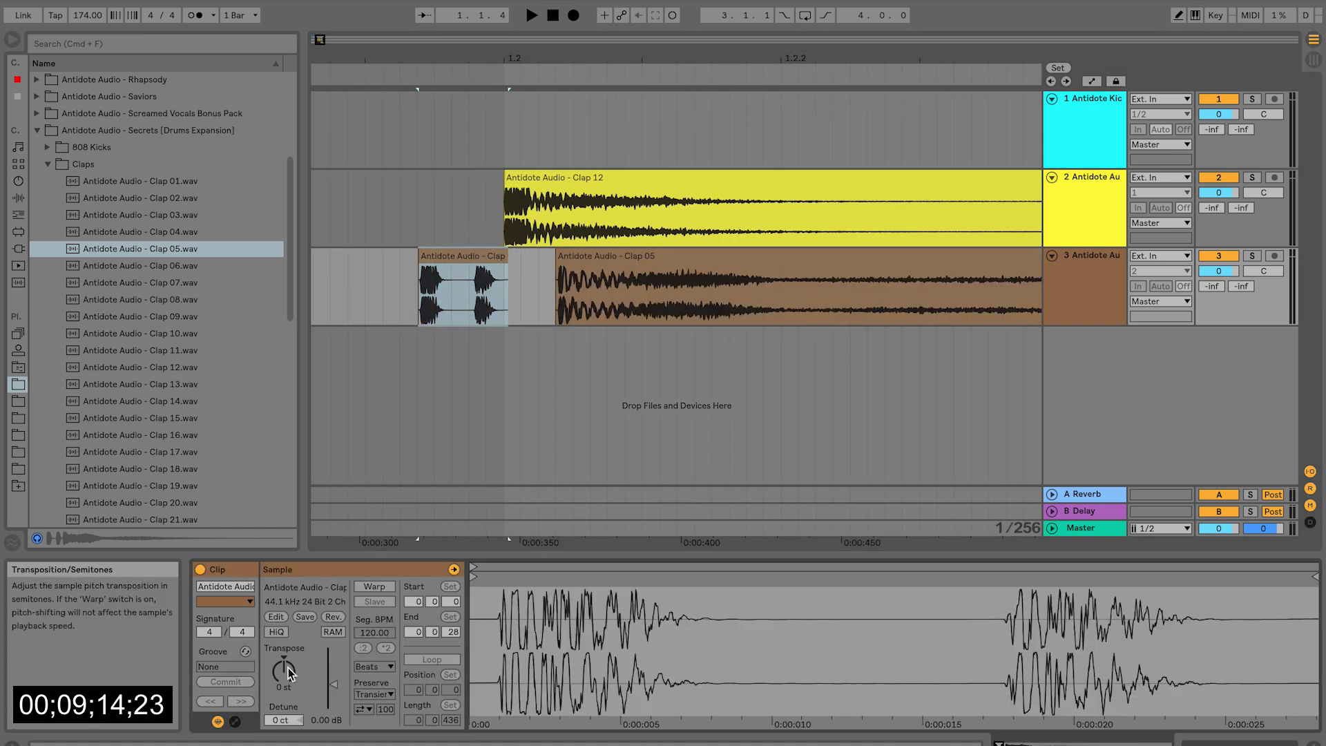
pyautogui.moveTo(283, 670); pyautogui.dragTo(283, 649)
# Step: Align the main Clap 05 clip with beat 1.2 and place the transposed opening clip directly before it
pyautogui.moveTo(444, 260); pyautogui.dragTo(468, 266)
pyautogui.click(540, 266)
pyautogui.moveTo(605, 261); pyautogui.dragTo(549, 261)
pyautogui.click(382, 279)
pyautogui.moveTo(457, 277); pyautogui.dragTo(476, 261)
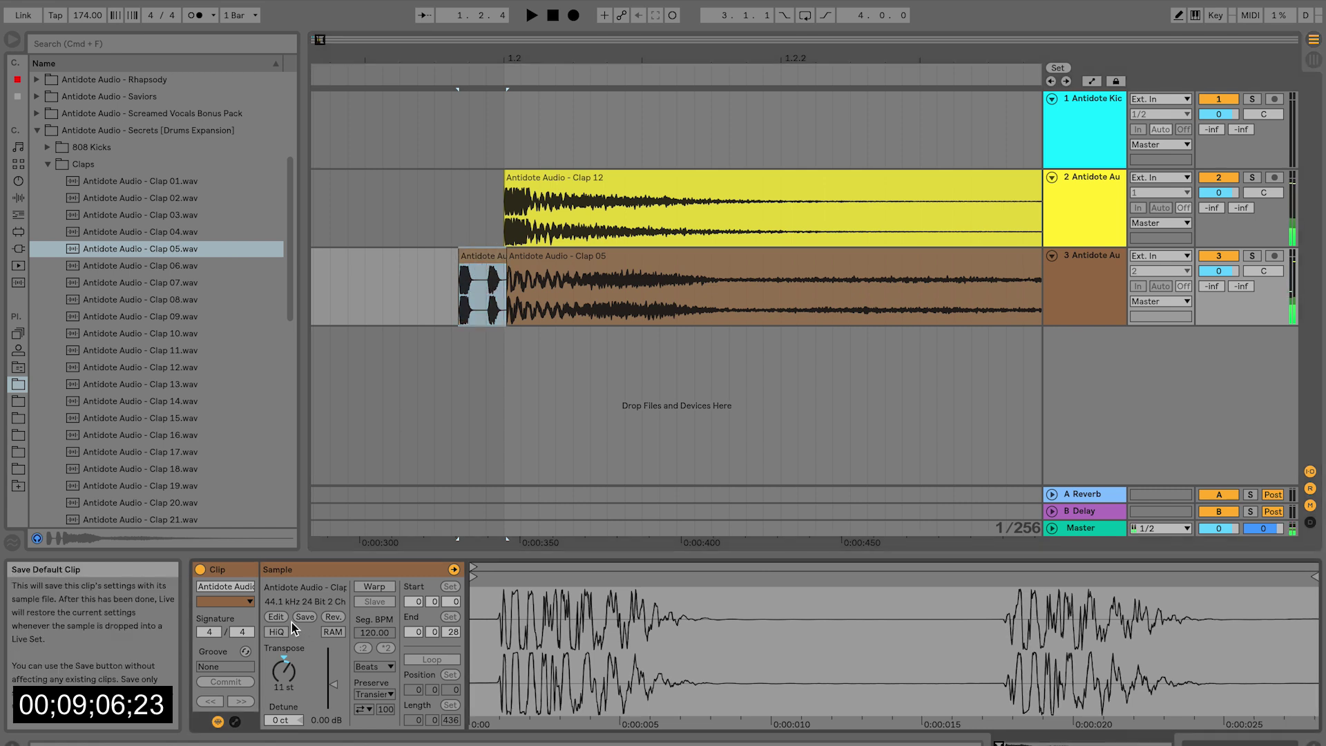
# Step: Lower the opening clap clip's gain to -4.27 dB and listen to it
pyautogui.moveTo(333, 684); pyautogui.dragTo(334, 691)
pyautogui.press('space')
pyautogui.moveTo(659, 55); pyautogui.dragTo(660, 17)
# Step: Audition samples in the Snares folder and place Antidote Audio - Heavy Snare 06.wav on a new track at beat 1.2
pyautogui.click(47, 165)
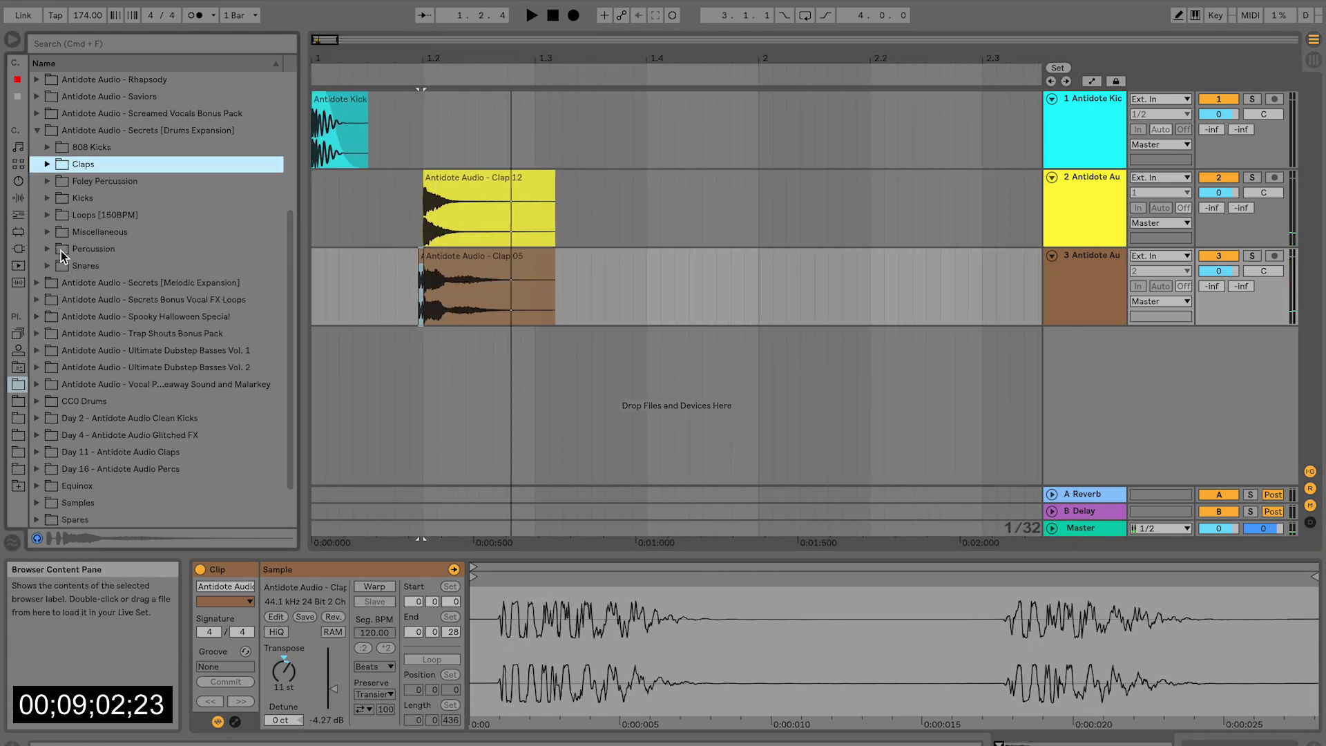
pyautogui.click(46, 265)
pyautogui.click(110, 350)
pyautogui.press('Down')
pyautogui.press('Up')
pyautogui.moveTo(147, 370); pyautogui.dragTo(421, 373)
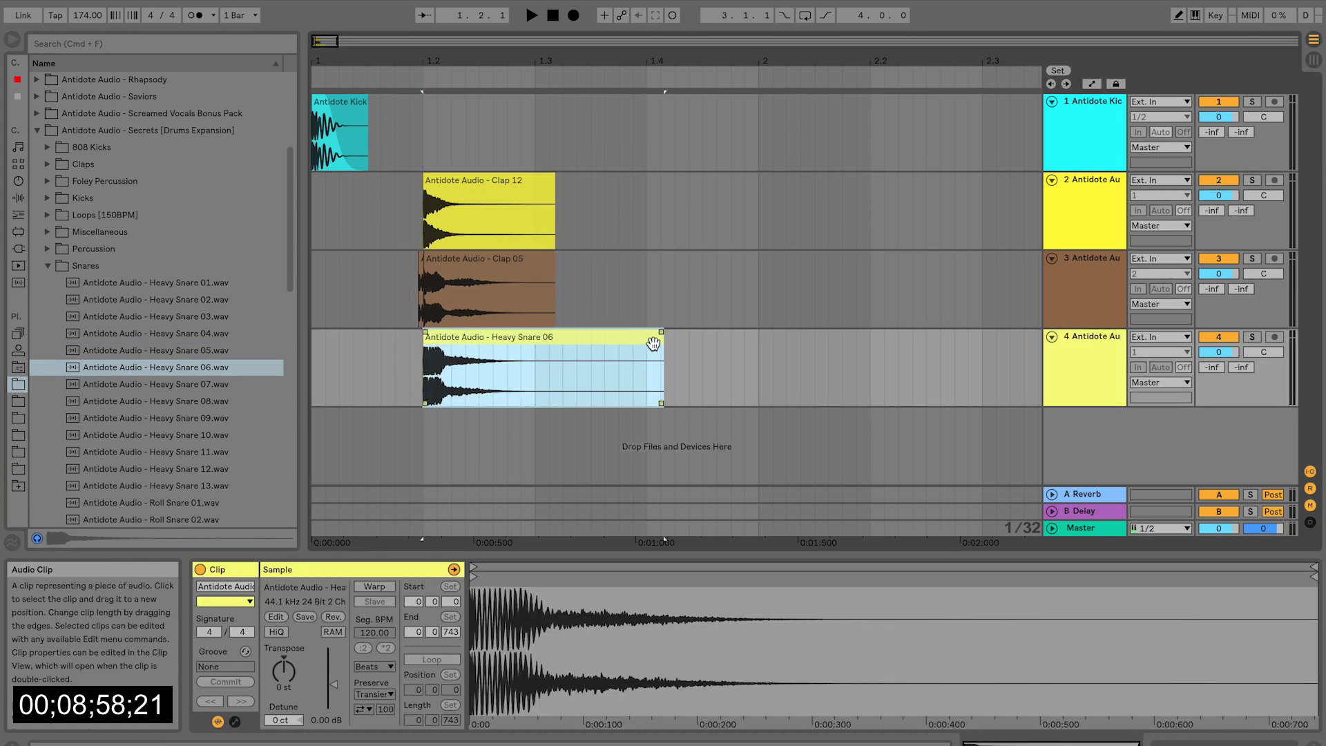
# Step: Shorten the Heavy Snare 06 clip and give it a steep curved fade-out beginning near its start
pyautogui.moveTo(646, 344); pyautogui.dragTo(428, 334)
pyautogui.press('space')
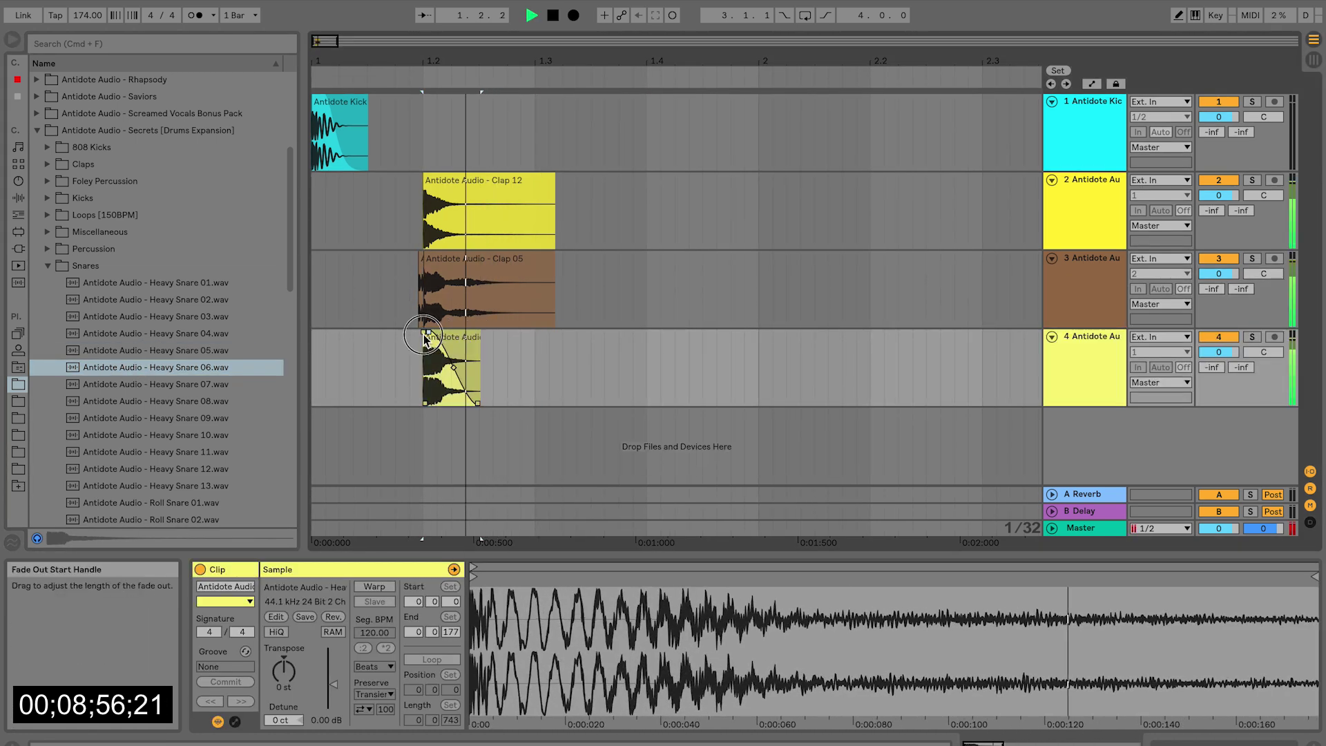
pyautogui.moveTo(454, 366); pyautogui.dragTo(433, 402)
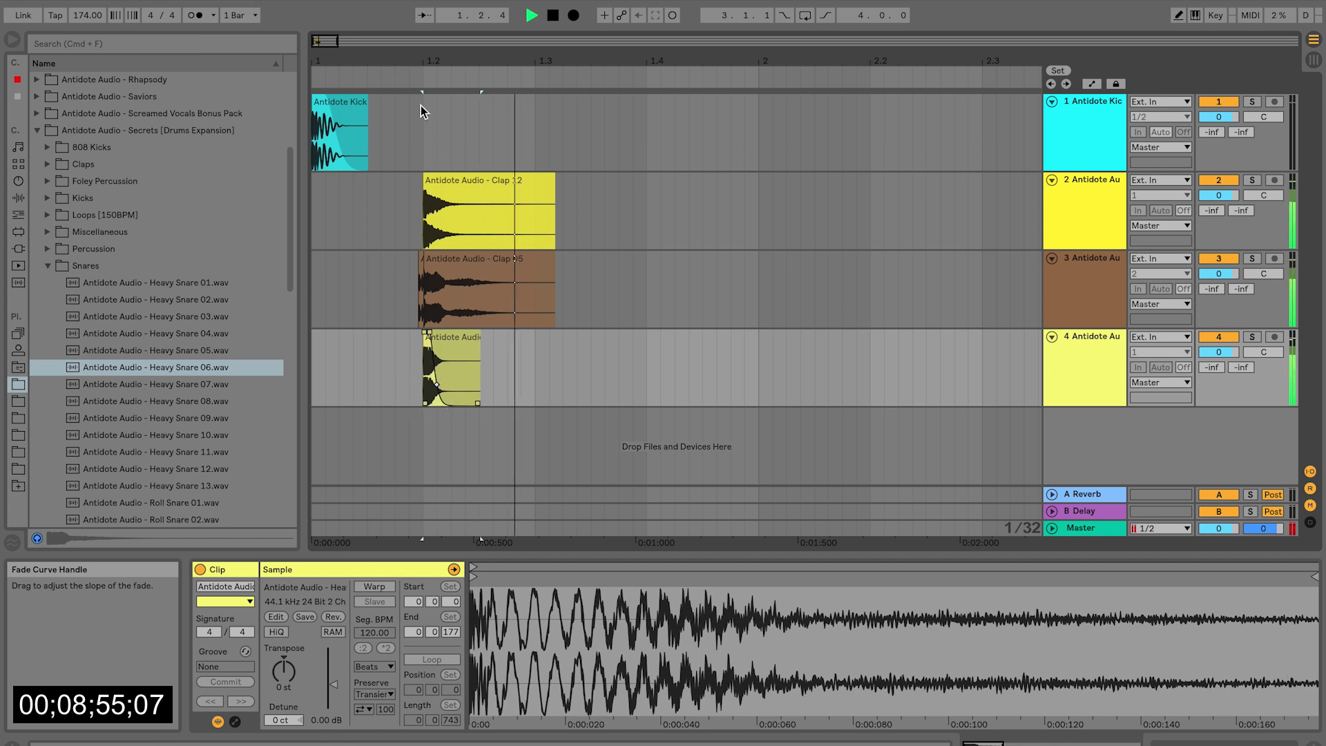
pyautogui.press('space')
pyautogui.press('space')
pyautogui.press('space')
# Step: Refine the Heavy Snare 06 fade-out start and add a short fade-in at the clip's beginning
pyautogui.moveTo(420, 61); pyautogui.dragTo(471, 290)
pyautogui.moveTo(549, 332); pyautogui.dragTo(476, 333)
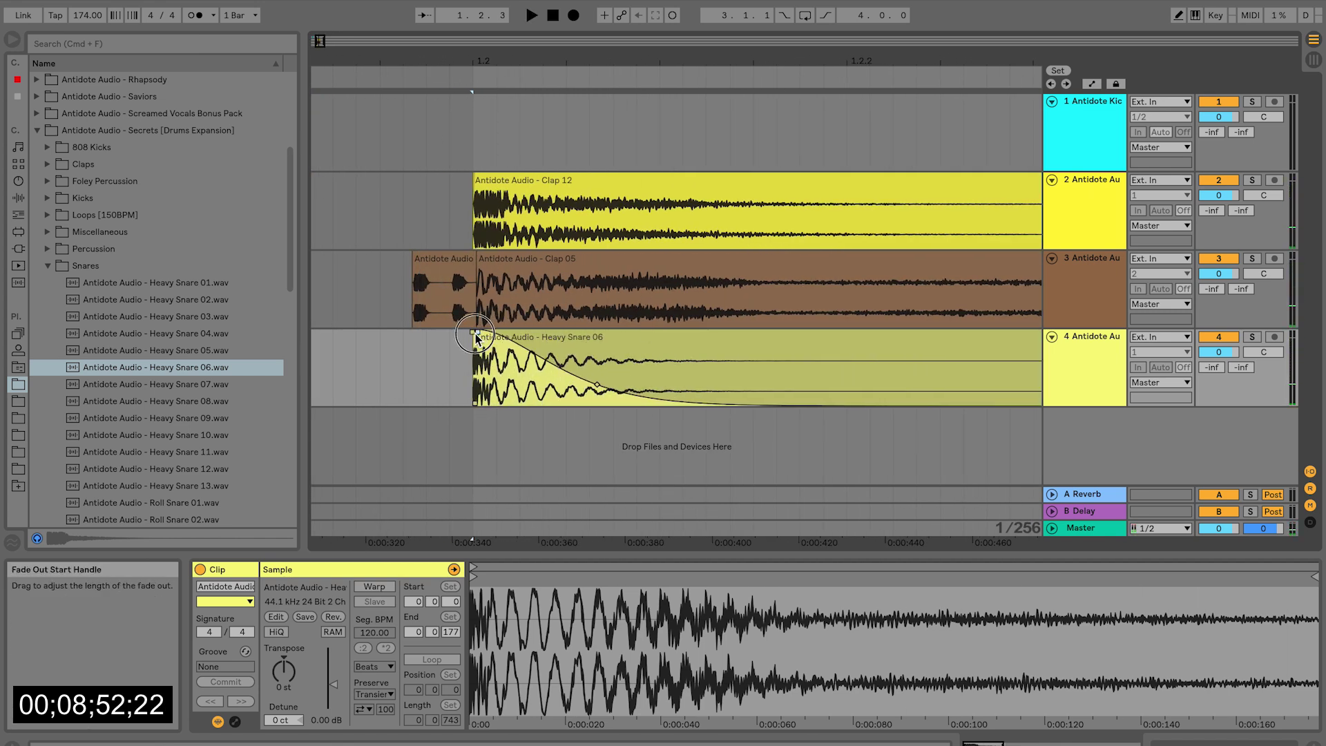
pyautogui.press('space')
pyautogui.press('space')
pyautogui.moveTo(478, 333)
pyautogui.mouseDown()
pyautogui.moveTo(510, 332)
pyautogui.moveTo(494, 335)
pyautogui.mouseUp()
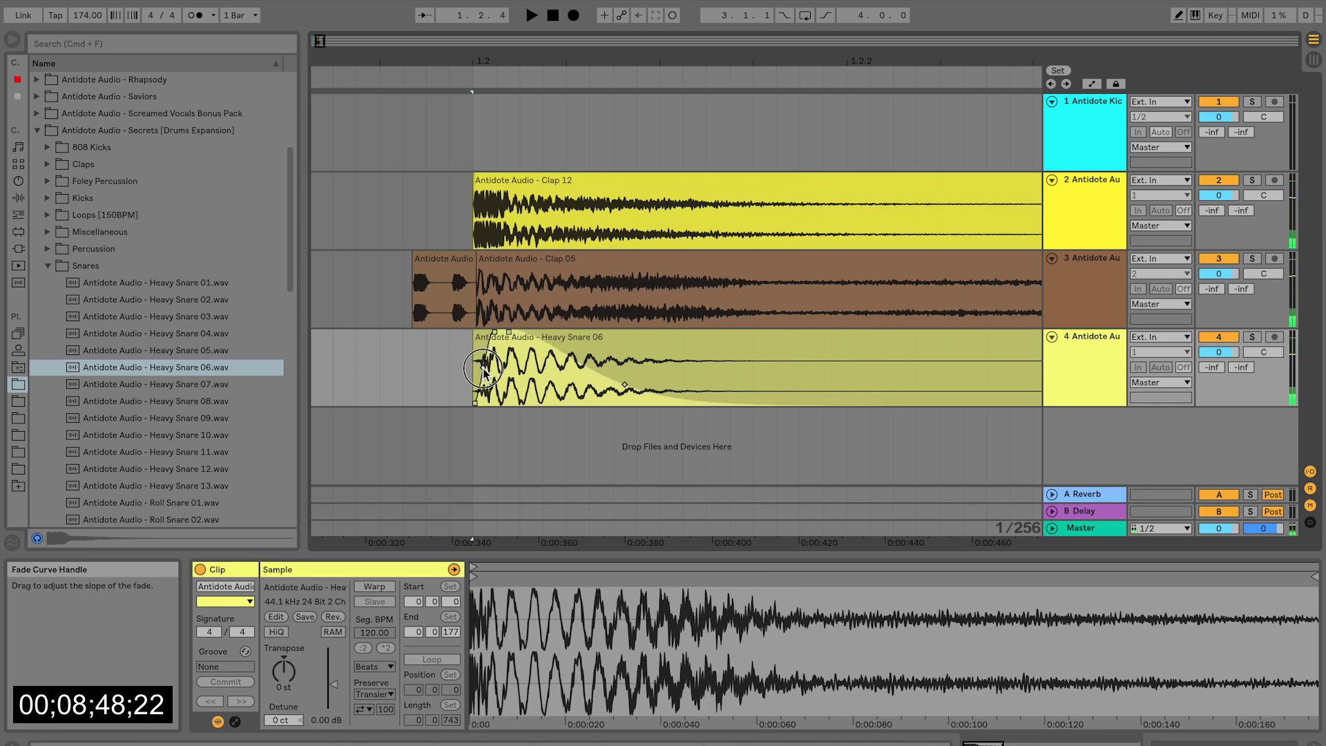
pyautogui.moveTo(536, 61); pyautogui.dragTo(483, 6)
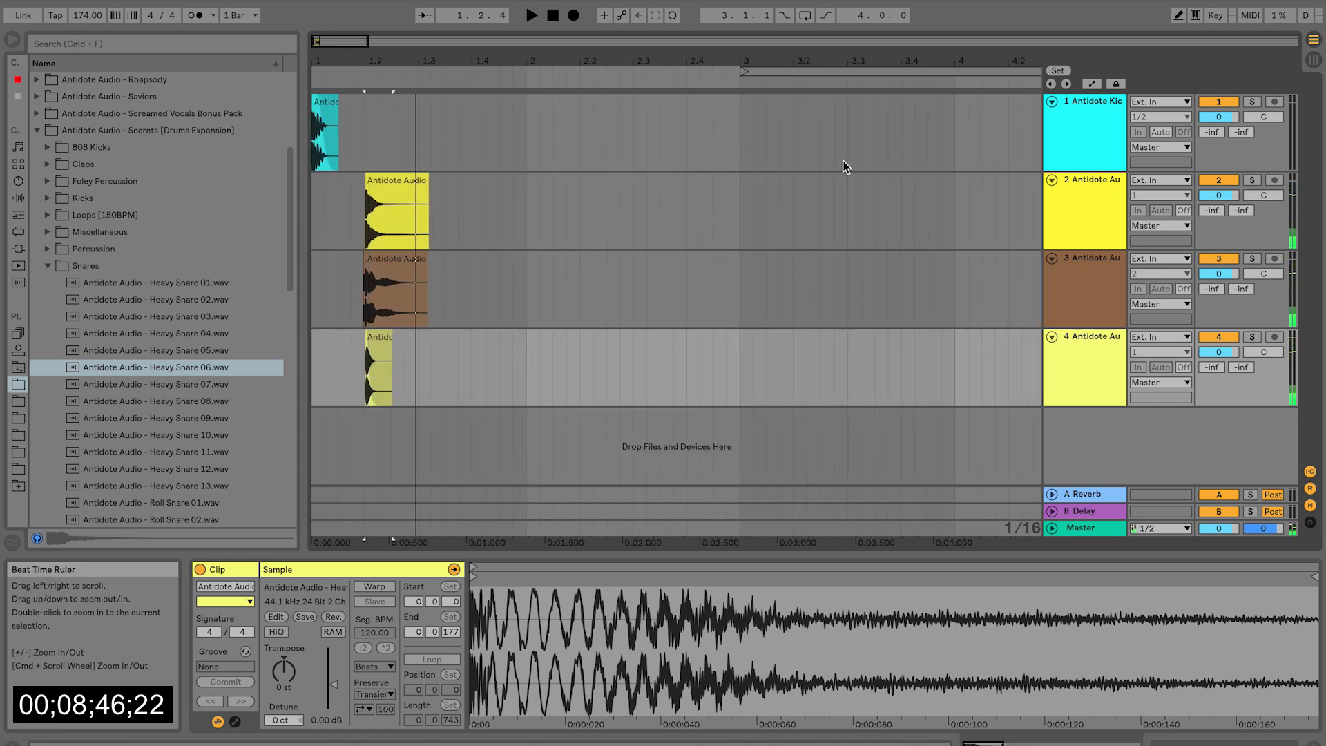
# Step: Group the two clap tracks and the Heavy Snare track together
pyautogui.click(1047, 177)
pyautogui.keyDown('shift'); pyautogui.click(1085, 359); pyautogui.keyUp('shift')
pyautogui.press('super+g')
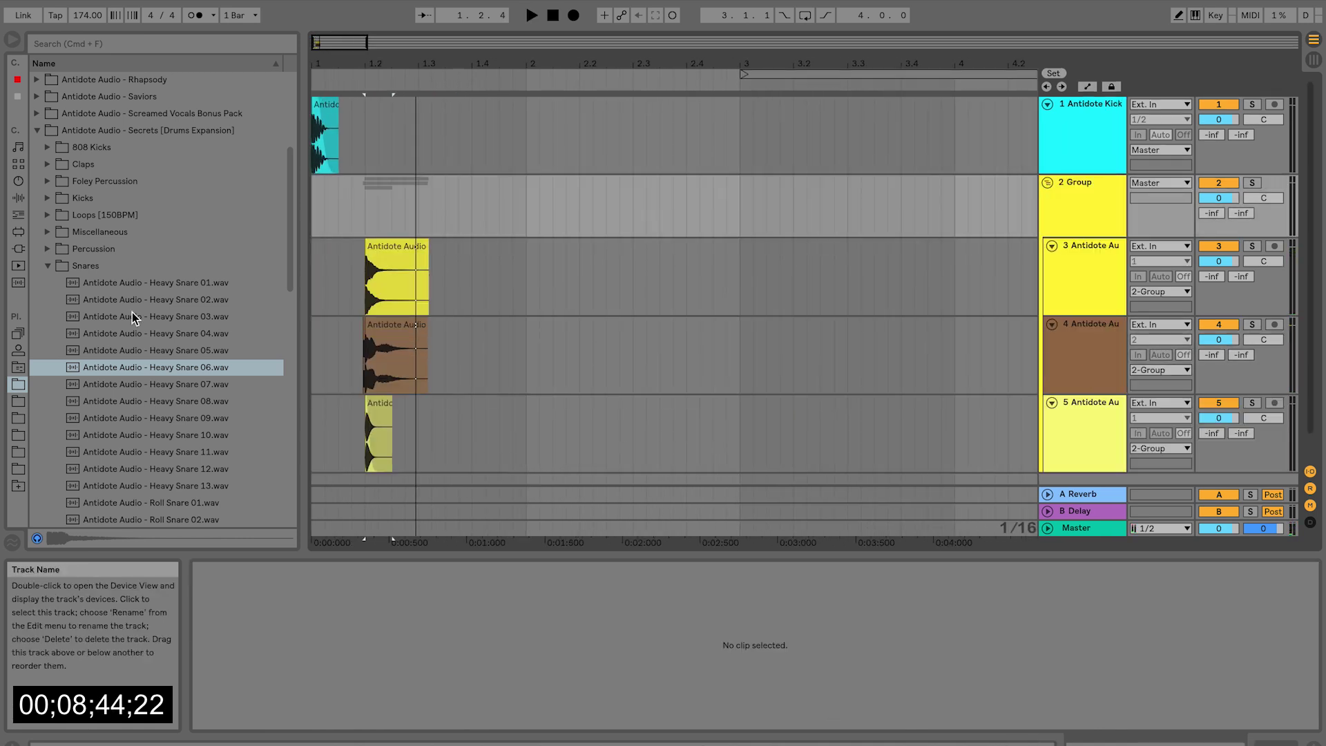
# Step: Load the Glue Compressor preset Bass - Punch onto the clap and snare group and play it back
pyautogui.click(18, 198)
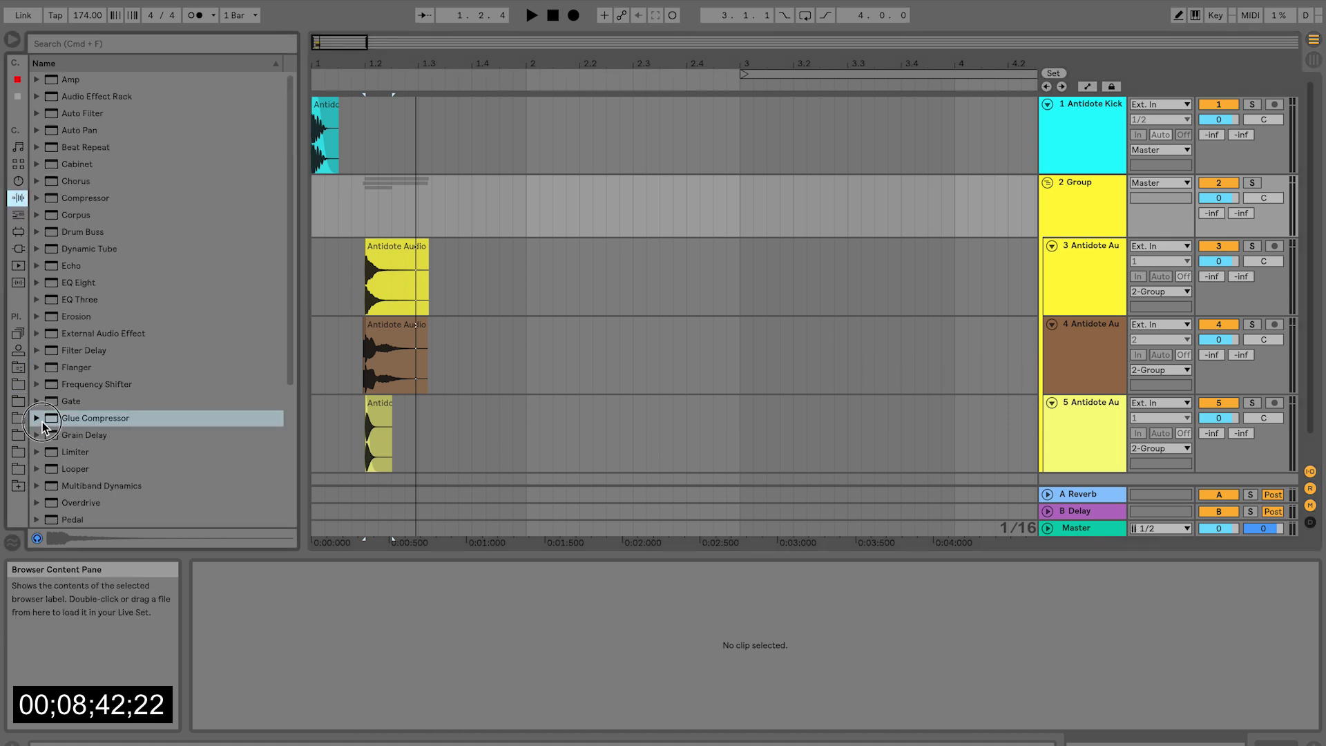
pyautogui.click(38, 419)
pyautogui.moveTo(97, 468); pyautogui.dragTo(311, 283)
pyautogui.moveTo(347, 216); pyautogui.dragTo(347, 215)
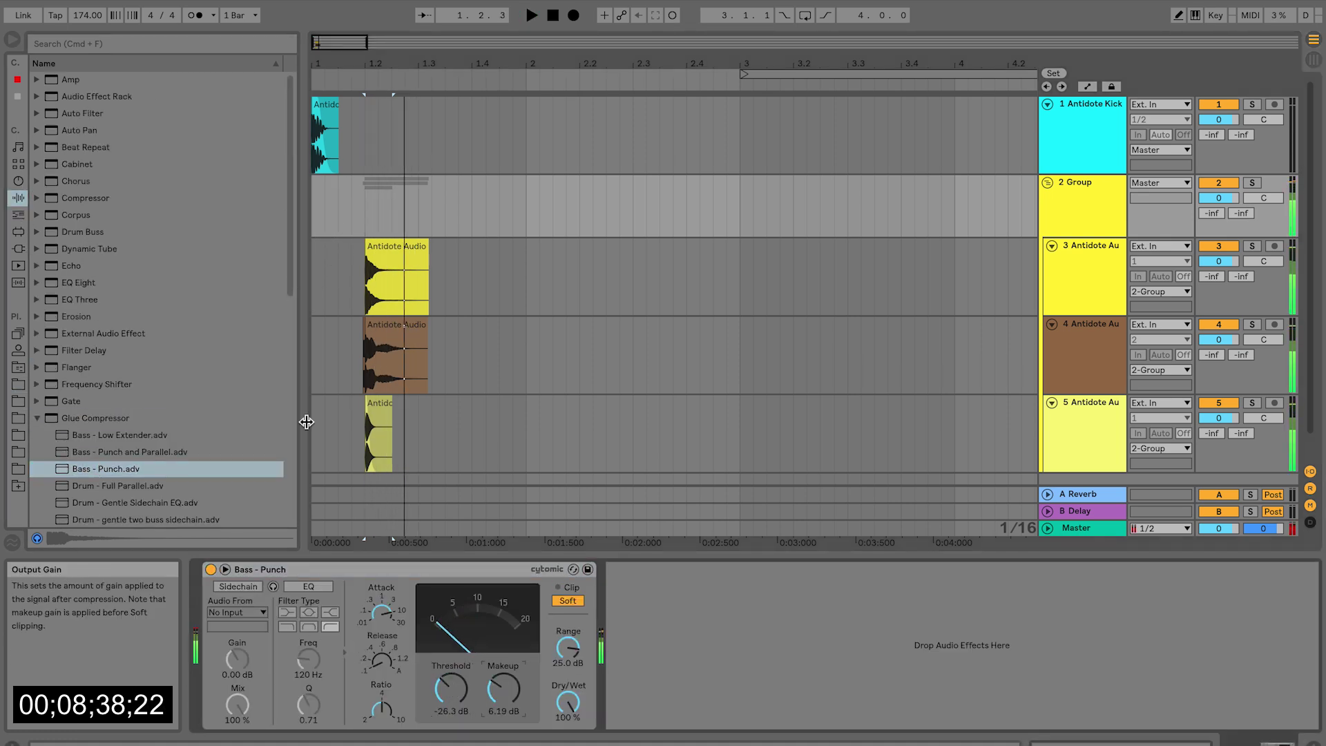
# Step: Add EQ Eight to the clap and snare group, with a low cut on band 1 and reduced low frequencies on band 2
pyautogui.doubleClick(84, 284)
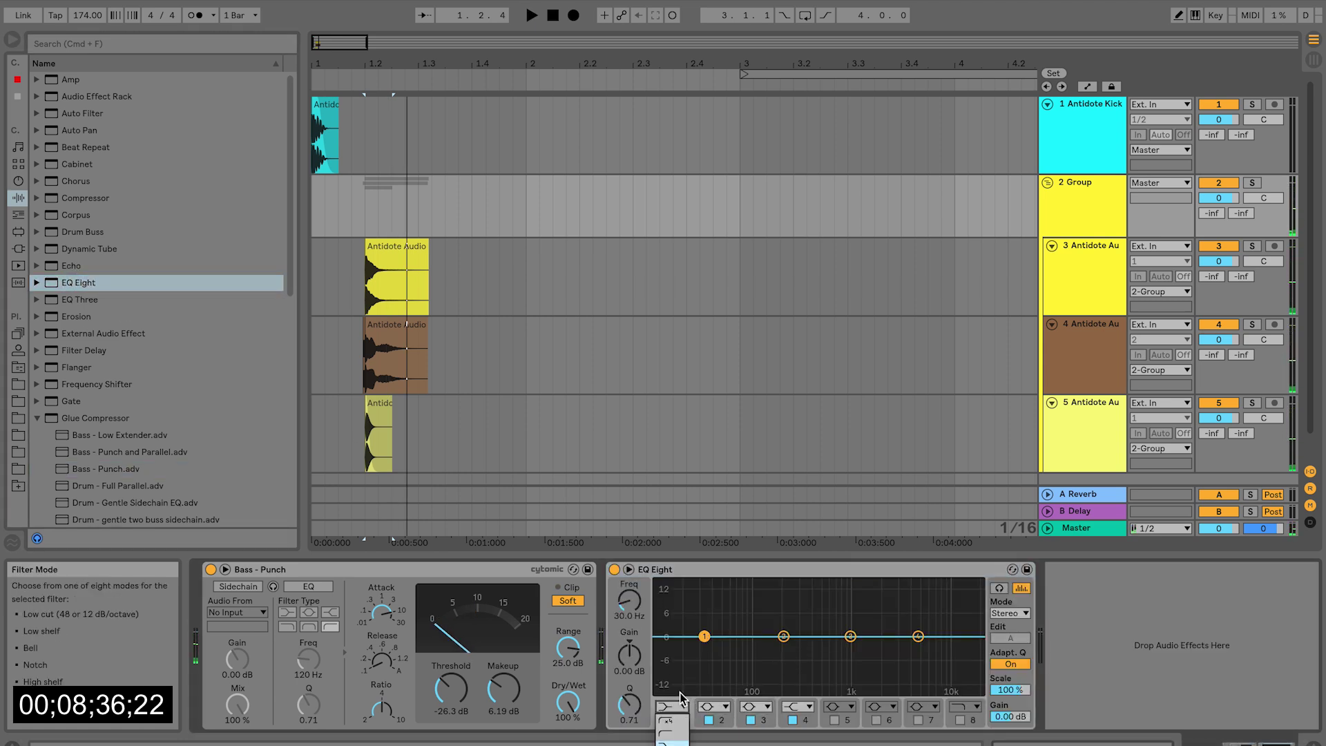
pyautogui.click(680, 706)
pyautogui.moveTo(705, 650); pyautogui.dragTo(789, 649)
# Step: Audition the clap and snare group and set its Reverb send to -23.4 dB
pyautogui.press('space')
pyautogui.press('space')
pyautogui.press('space')
pyautogui.press('space')
pyautogui.press('space')
pyautogui.press('space')
pyautogui.press('space')
pyautogui.press('space')
pyautogui.moveTo(1210, 213); pyautogui.dragTo(1210, 152)
pyautogui.press('space')
pyautogui.press('space')
pyautogui.moveTo(1212, 213); pyautogui.dragTo(1212, 228)
# Step: Move the Bass - Punch compressor after EQ Eight and lower the clap and snare group's volume to -3.7 dB
pyautogui.moveTo(507, 569); pyautogui.dragTo(1043, 601)
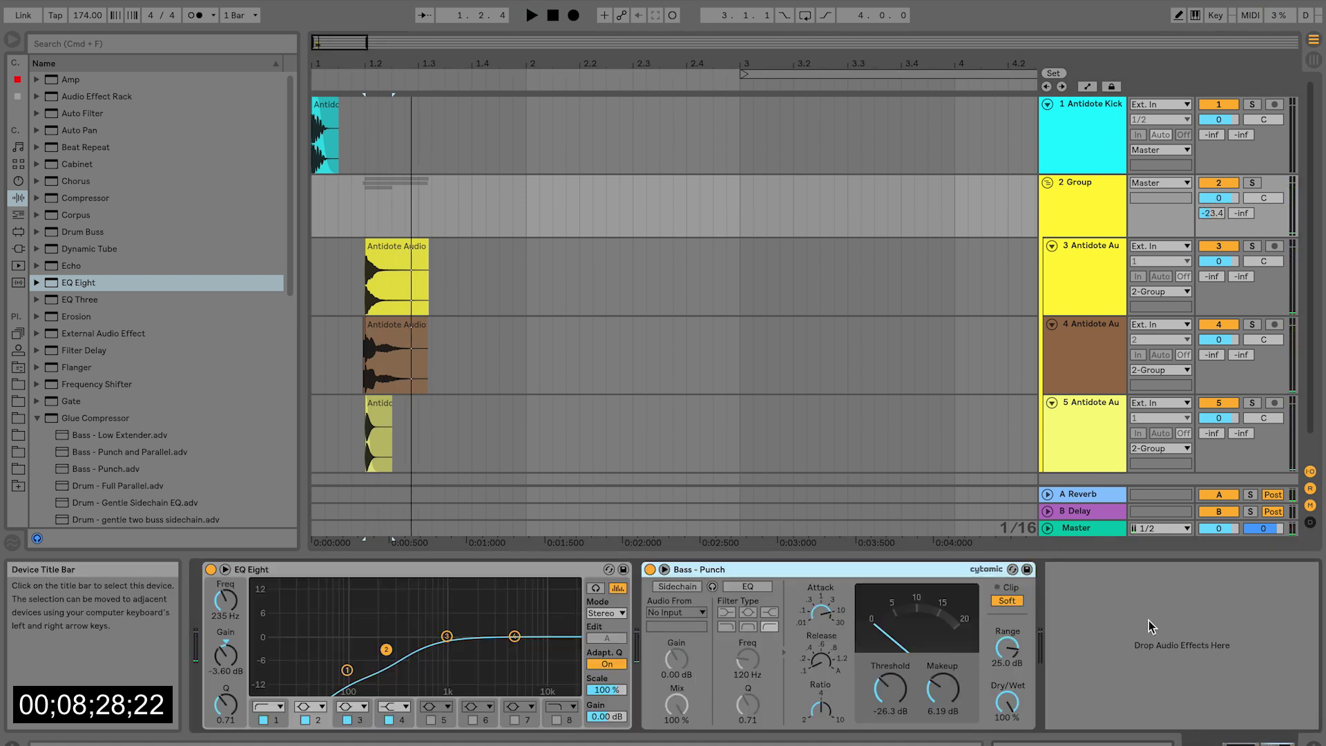
pyautogui.click(1084, 208)
pyautogui.press('space')
pyautogui.press('space')
pyautogui.moveTo(1218, 199); pyautogui.dragTo(1220, 208)
pyautogui.press('space')
pyautogui.press('space')
pyautogui.press('space')
pyautogui.press('space')
pyautogui.press('space')
# Step: Lower the Clap 12 track's volume to -9.0 dB and set EQ Eight band 4 to -1.12 dB at 4.08 kHz
pyautogui.moveTo(515, 636); pyautogui.dragTo(494, 658)
pyautogui.press('space')
pyautogui.moveTo(1218, 261); pyautogui.dragTo(1219, 276)
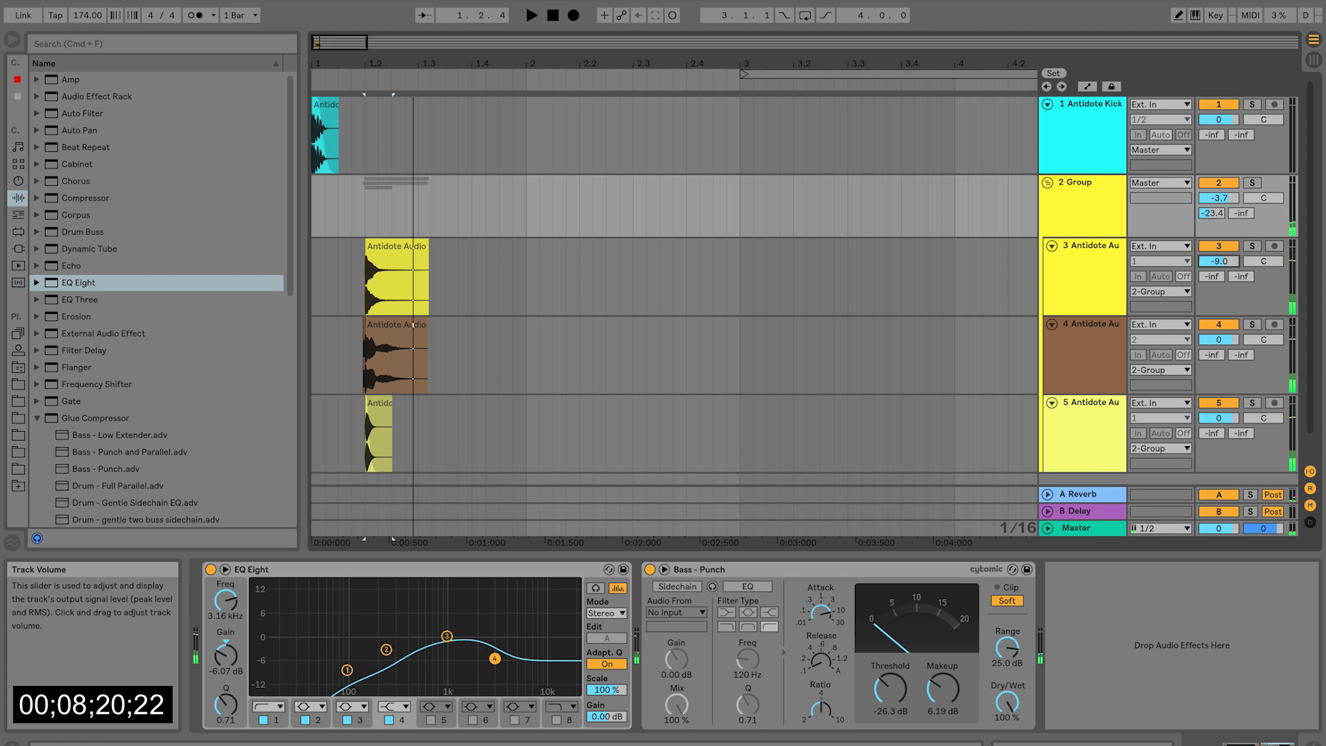
pyautogui.press('space')
pyautogui.press('space')
pyautogui.press('space')
pyautogui.press('space')
pyautogui.moveTo(495, 658); pyautogui.dragTo(505, 641)
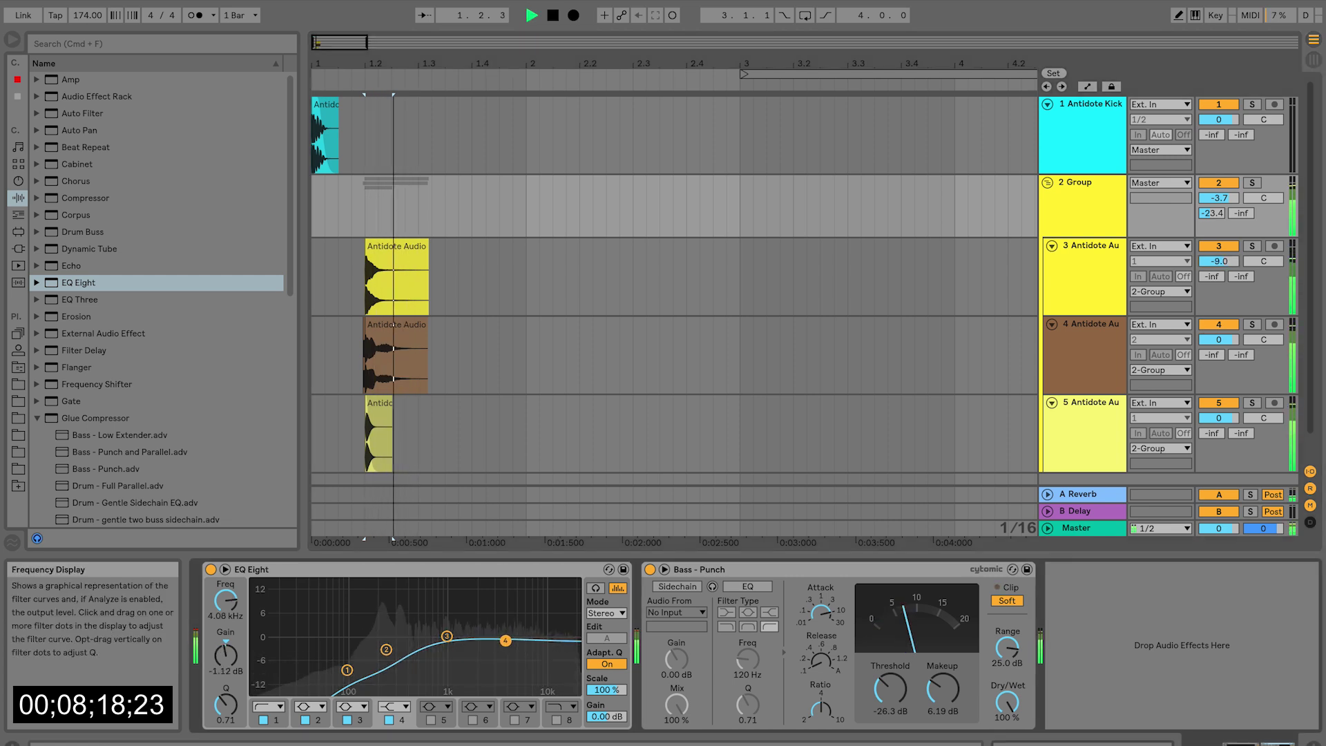
# Step: Group the kick track with the clap and snare group, fold the new group and solo it
pyautogui.click(320, 163)
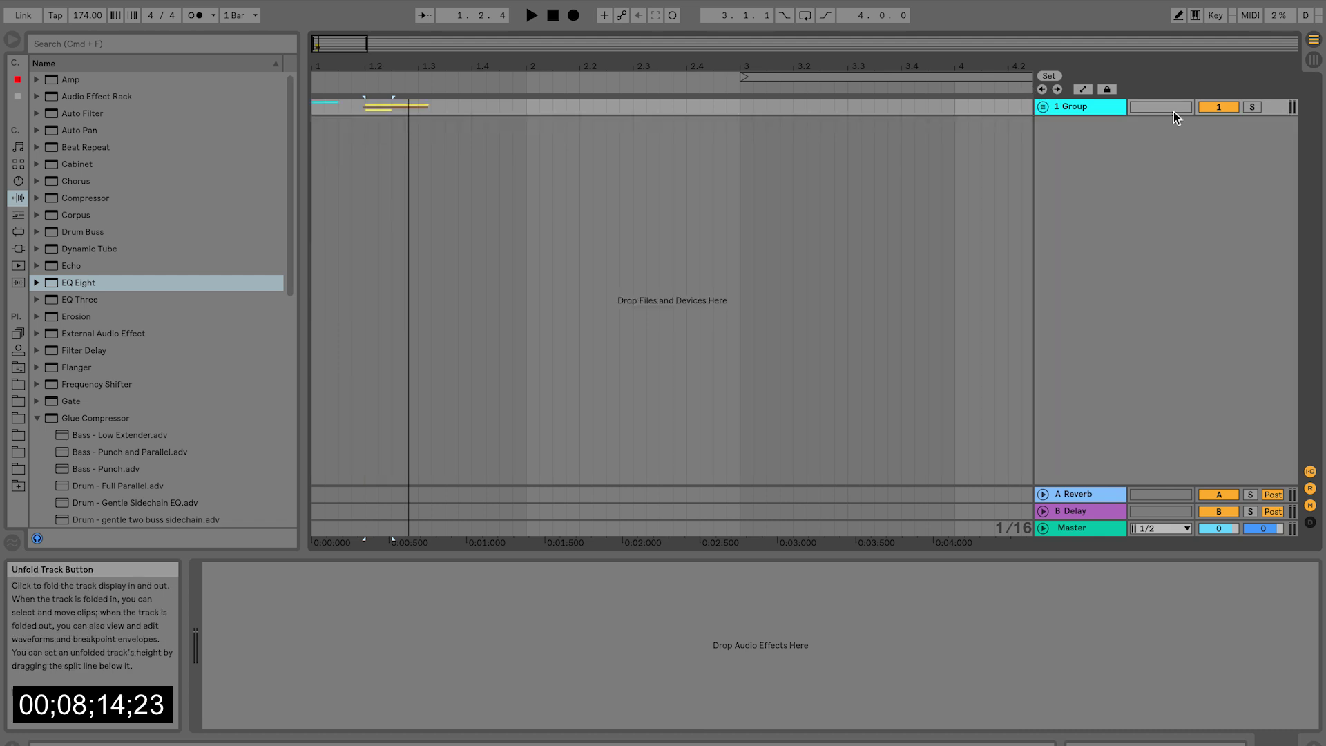
pyautogui.click(1252, 107)
pyautogui.press('space')
pyautogui.press('space')
# Step: Copy the kick to beat 1.3.3 and the layered snare hit to beat 1.4, and play the pattern
pyautogui.click(312, 110)
pyautogui.press('space')
pyautogui.press('space')
pyautogui.moveTo(337, 108); pyautogui.dragTo(300, 107)
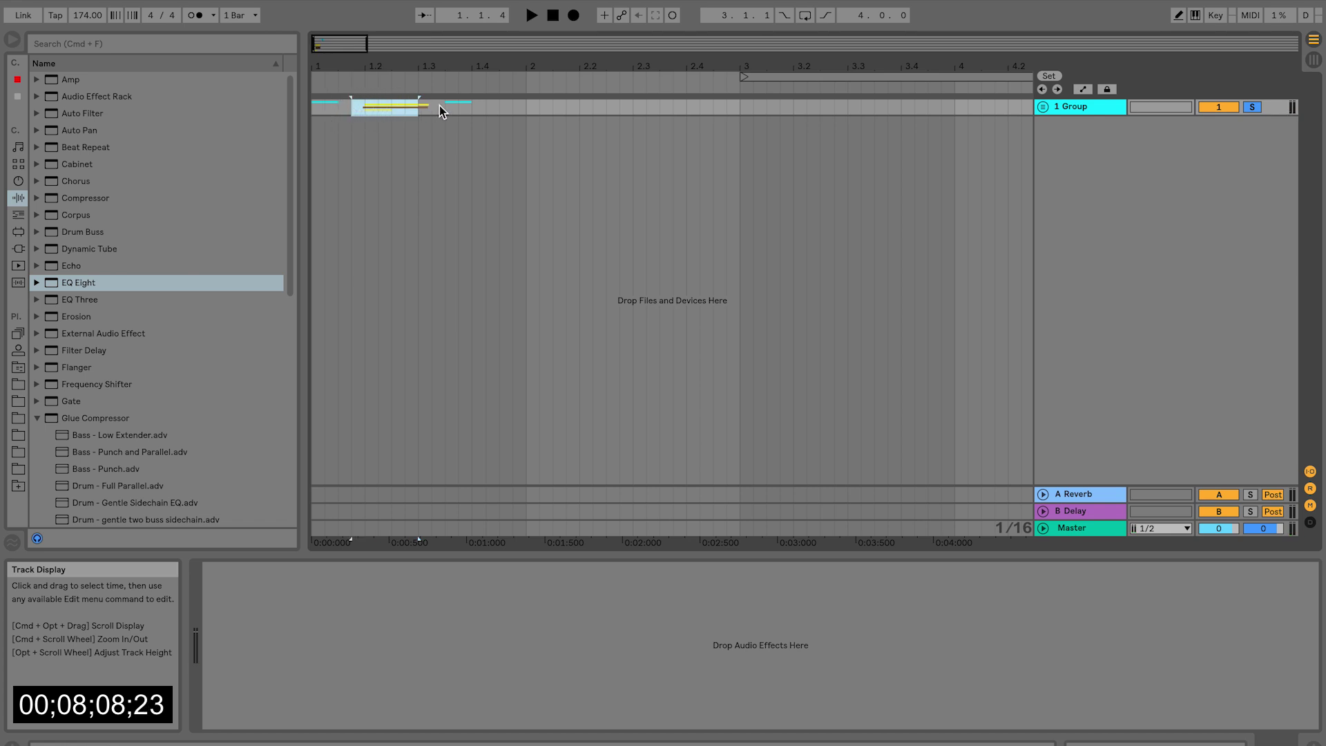
pyautogui.click(317, 110)
pyautogui.press('space')
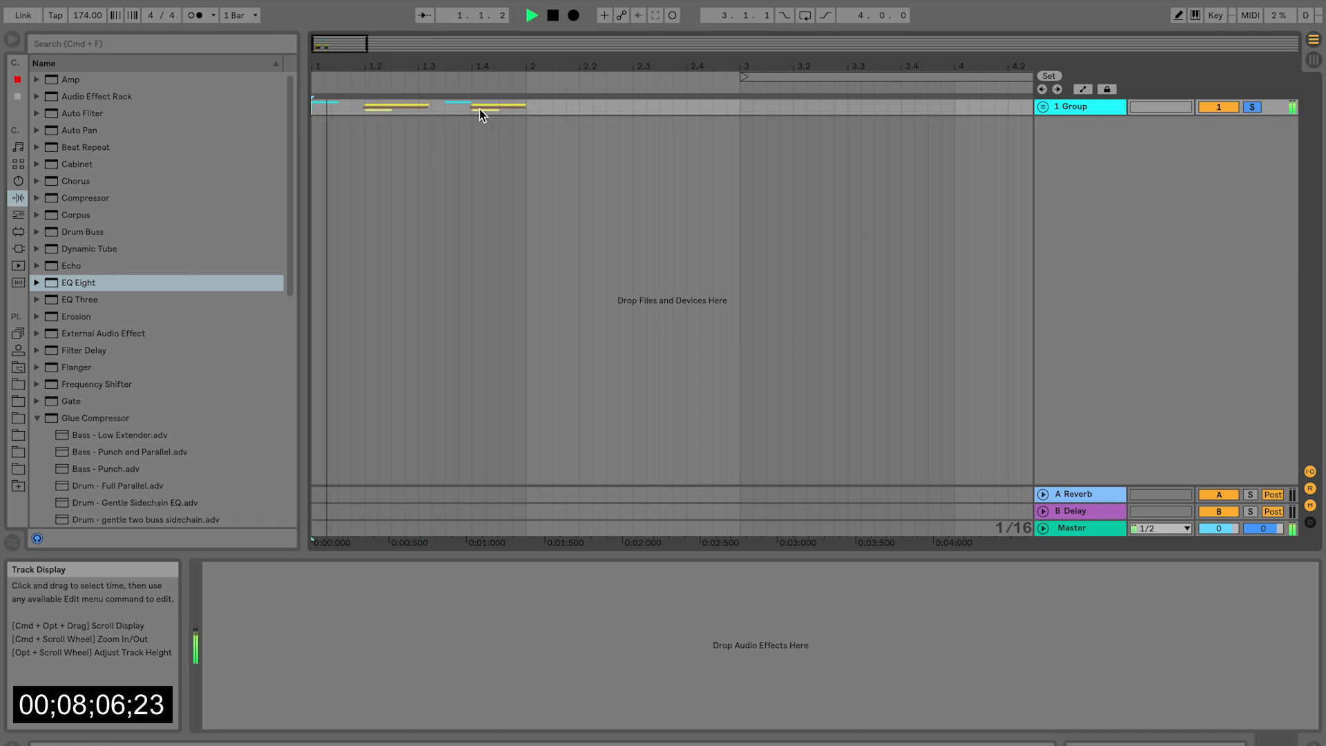
pyautogui.press('space')
# Step: Unfold the drum group and delete the short pre-clap clips before both Clap 05 hits
pyautogui.click(1042, 107)
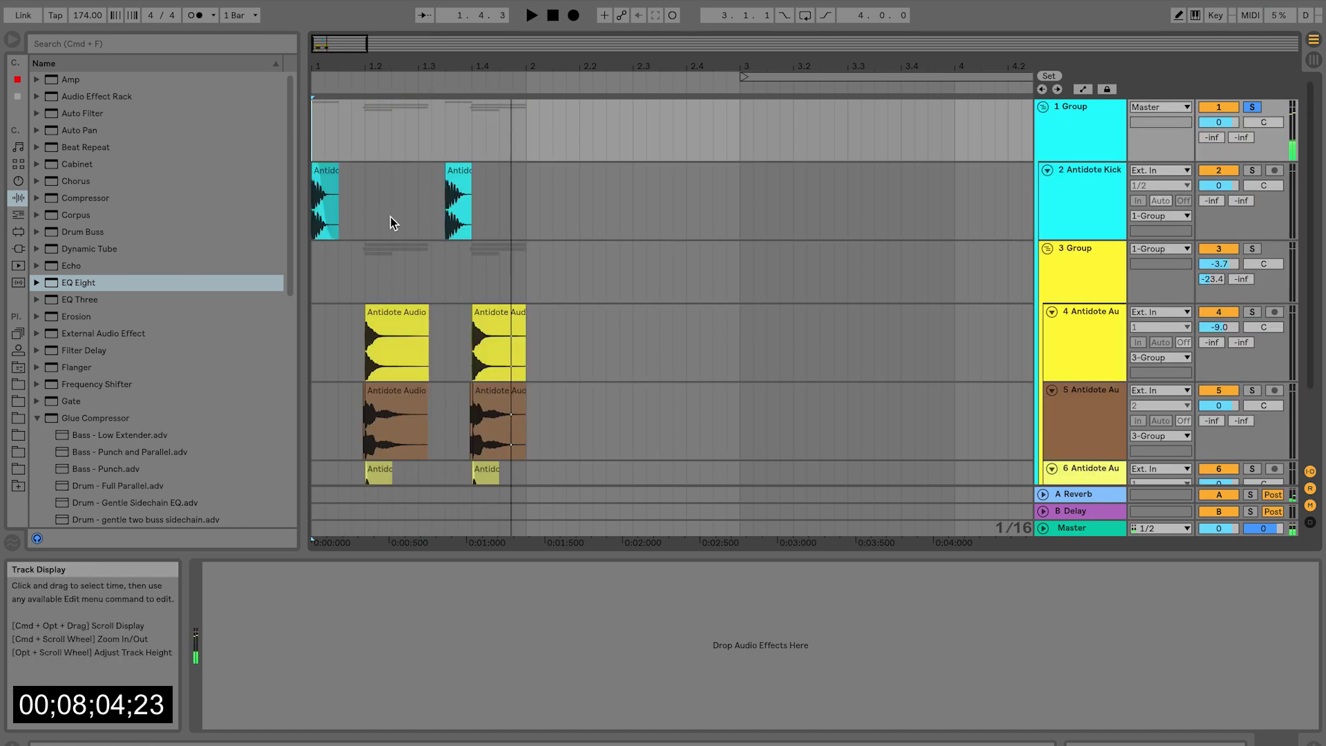
pyautogui.scroll(-3, 388, 221)
pyautogui.scroll(6, 356, 87)
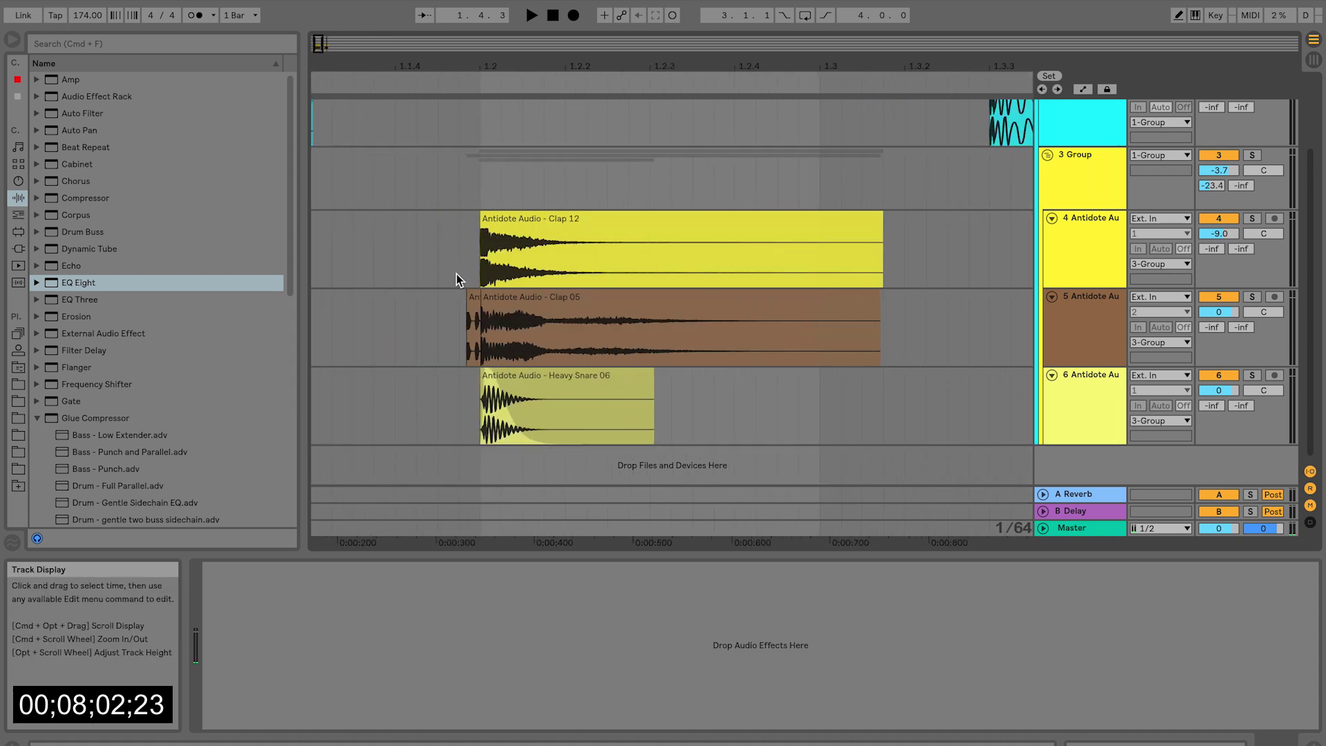
pyautogui.click(475, 300)
pyautogui.doubleClick(476, 302)
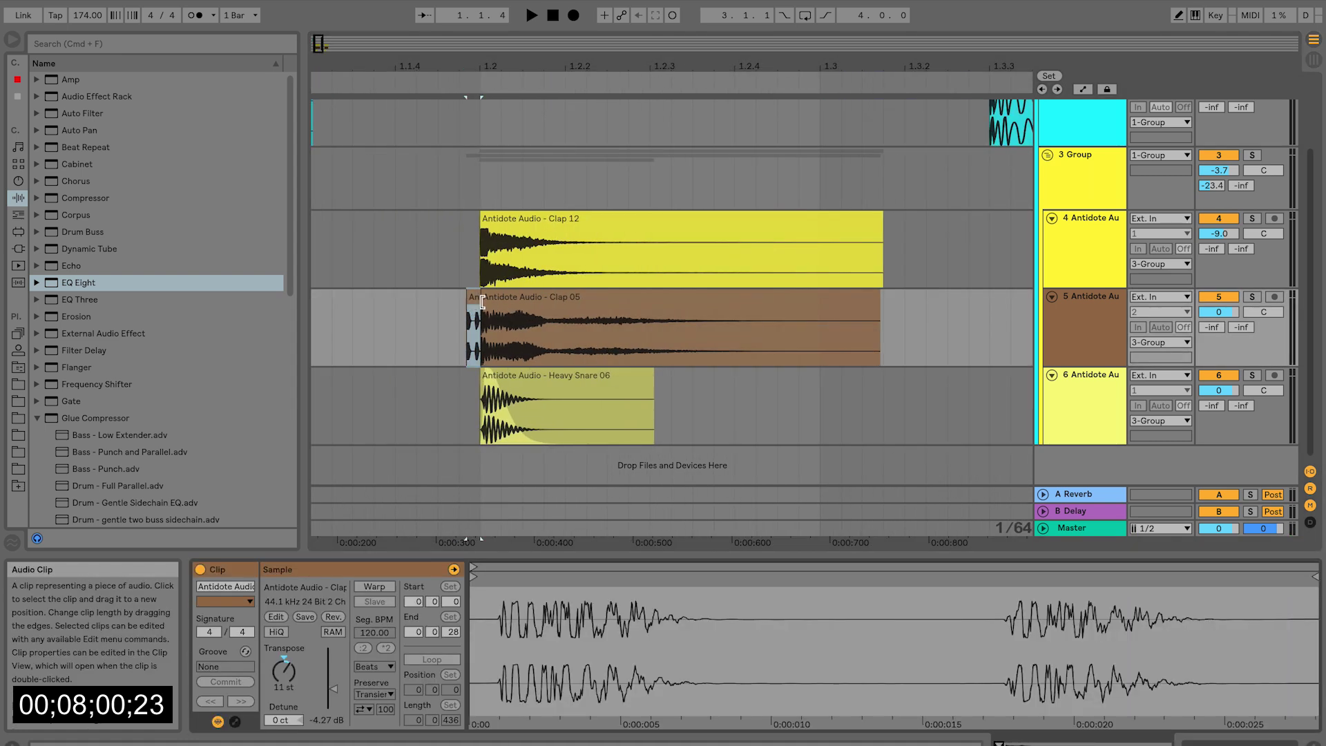
pyautogui.moveTo(559, 70); pyautogui.dragTo(560, 34)
pyautogui.press('Delete')
pyautogui.click(809, 297)
pyautogui.press('Delete')
pyautogui.press('space')
# Step: Audition a percussion sample from the Secrets [Drums Expansion] pack in the sample library and collapse the pack's folder
pyautogui.click(17, 385)
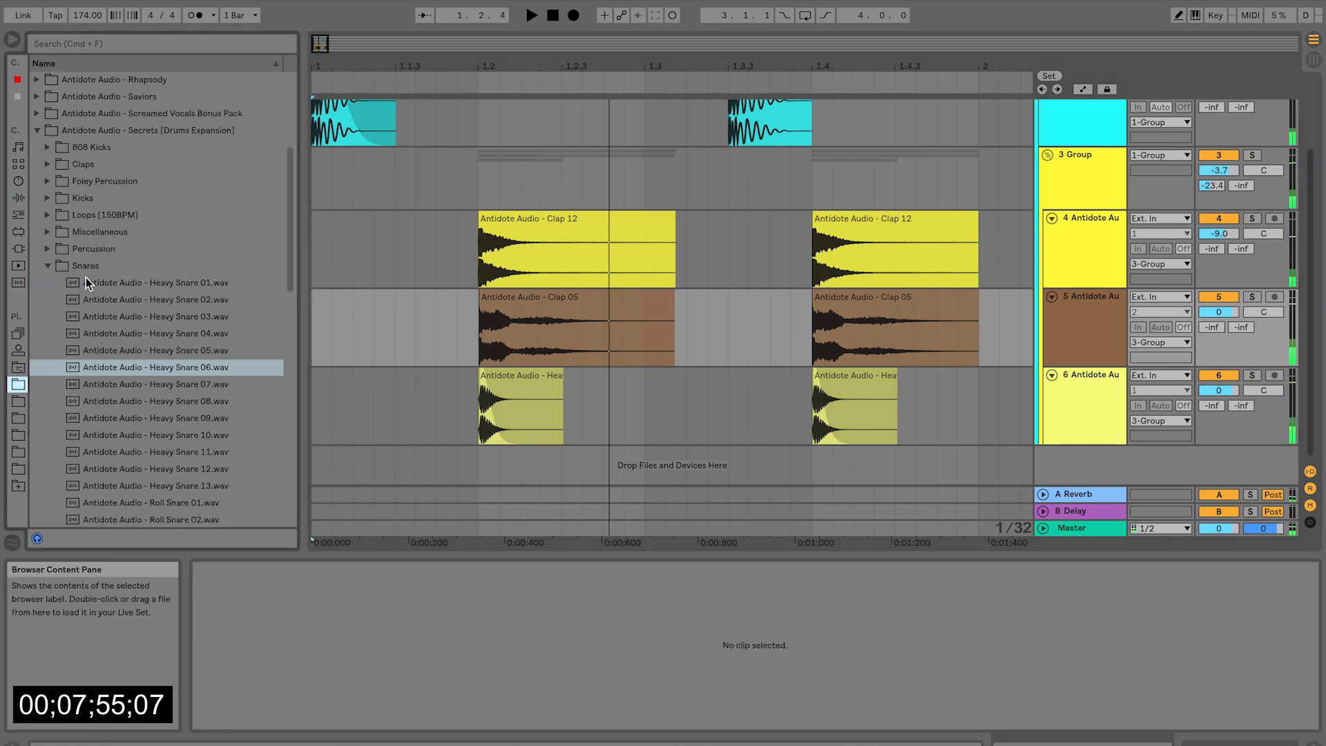
pyautogui.click(47, 264)
pyautogui.click(46, 248)
pyautogui.click(124, 333)
pyautogui.scroll(-2, 149, 364)
pyautogui.scroll(8, 156, 374)
pyautogui.click(39, 301)
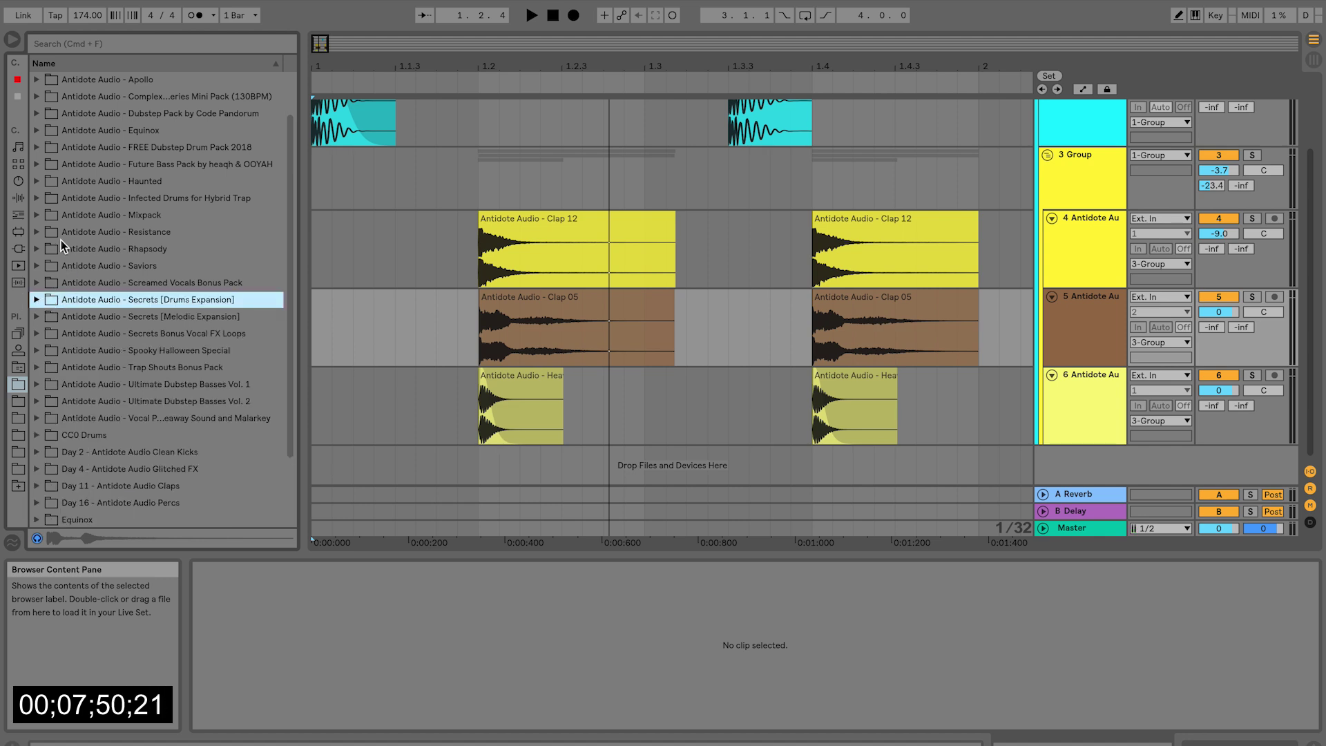
pyautogui.scroll(2, 58, 176)
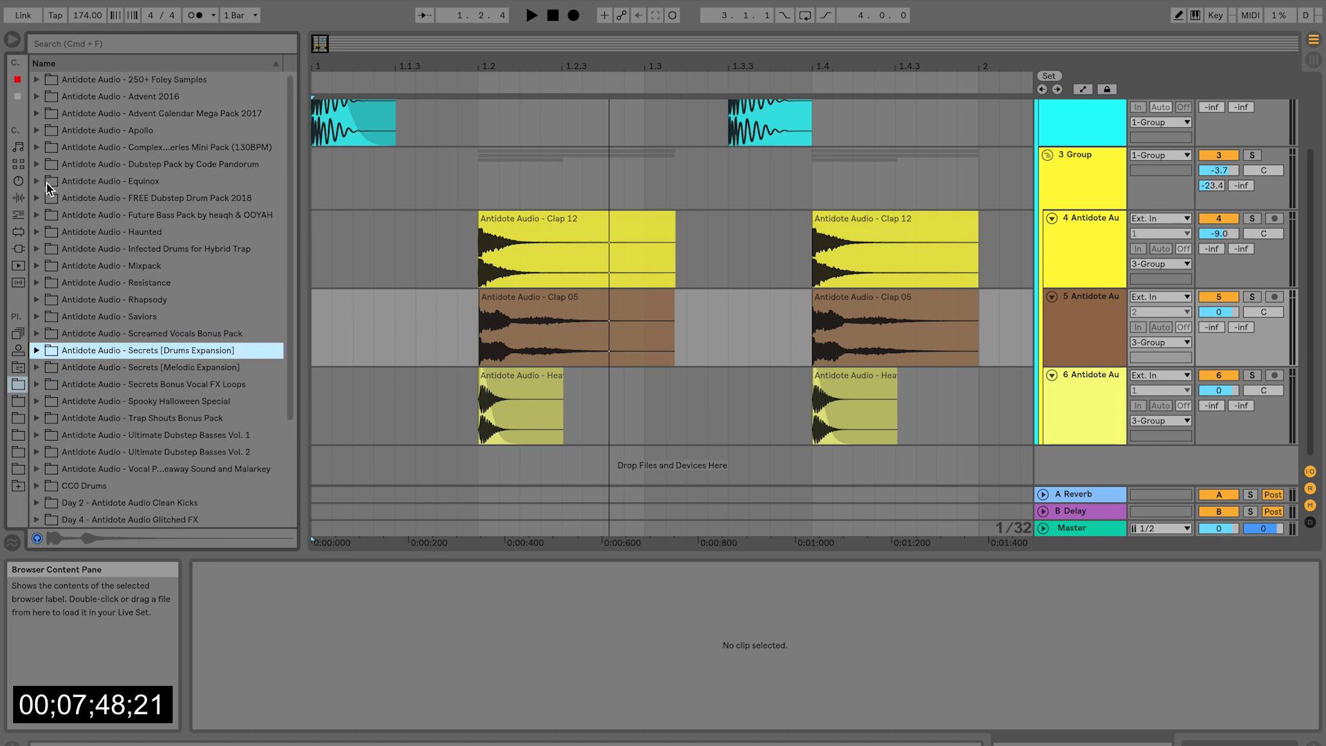
# Step: Open the Percussion For Breaks folder of the Equinox pack and audition 174 Percussion Break 2.wav
pyautogui.click(38, 181)
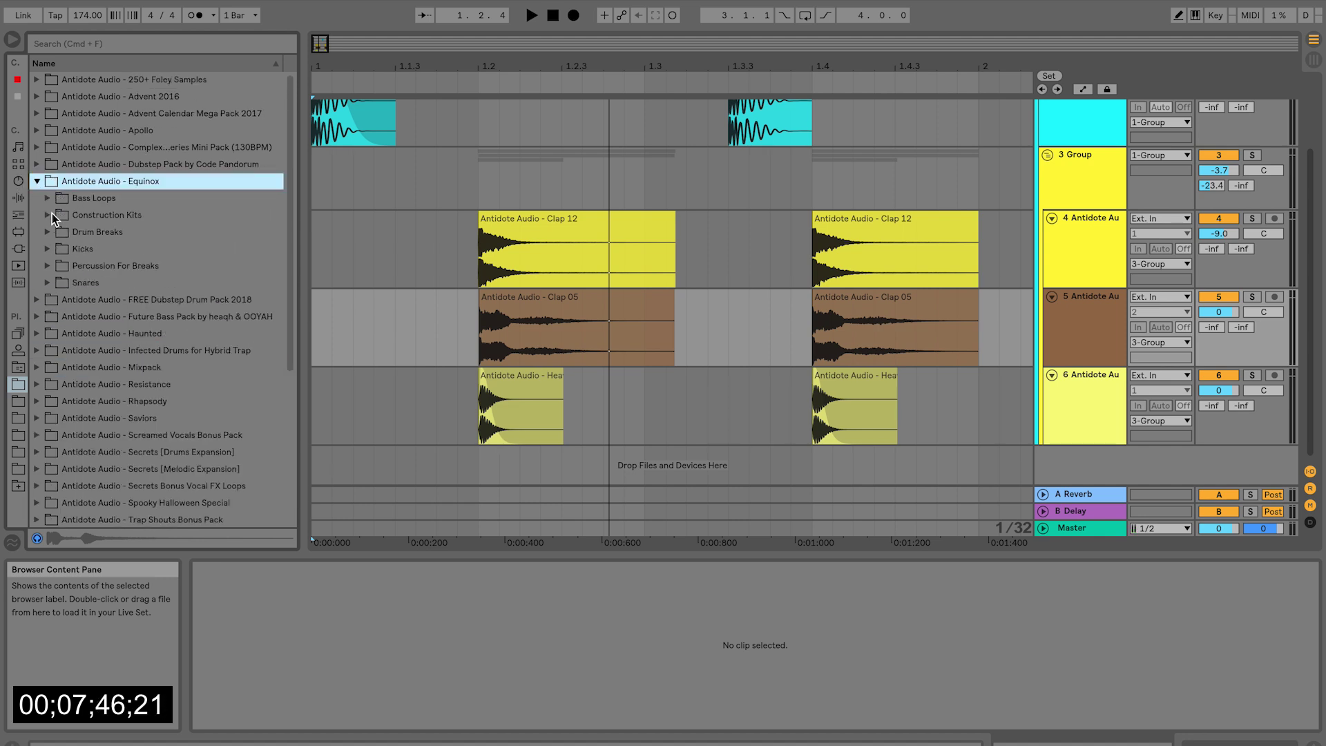
pyautogui.click(47, 265)
pyautogui.scroll(-4, 152, 228)
pyautogui.click(168, 163)
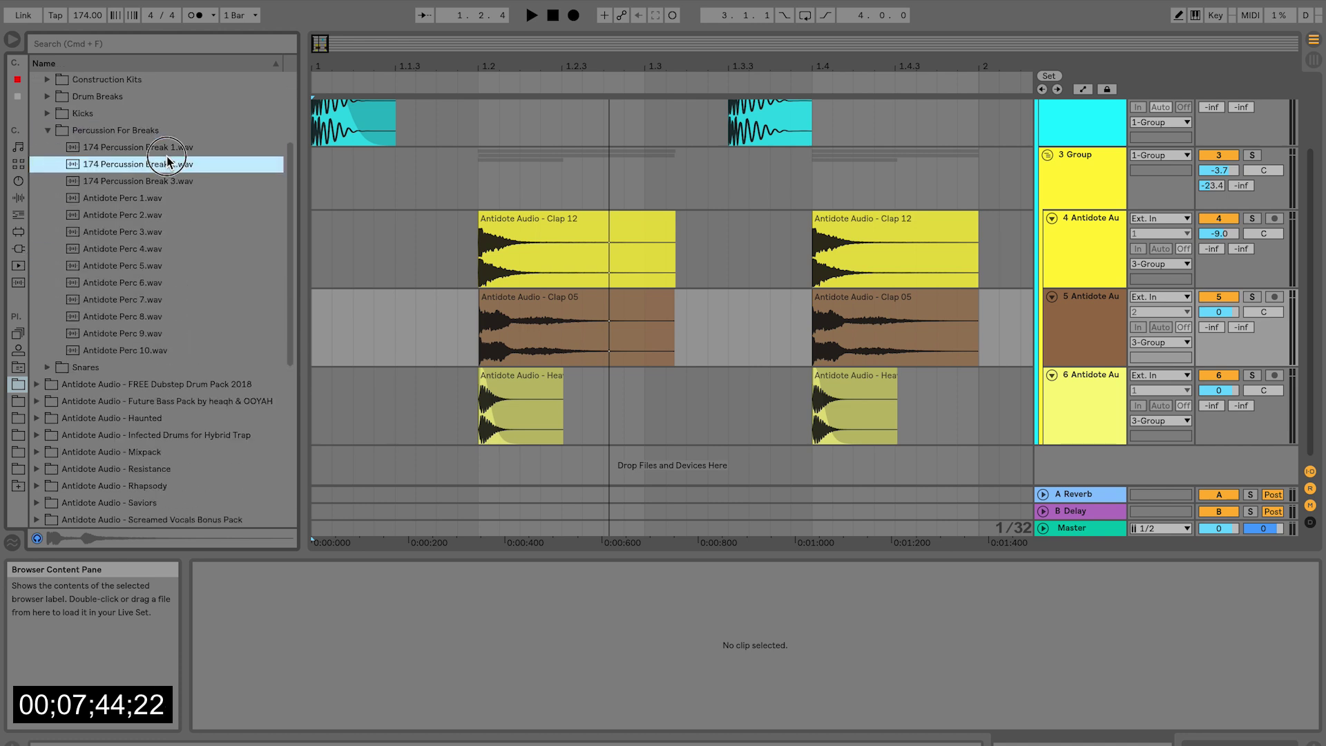
# Step: Fold the two clap tracks and the snare track, and insert a new audio track below them in the group
pyautogui.moveTo(683, 64); pyautogui.dragTo(683, 25)
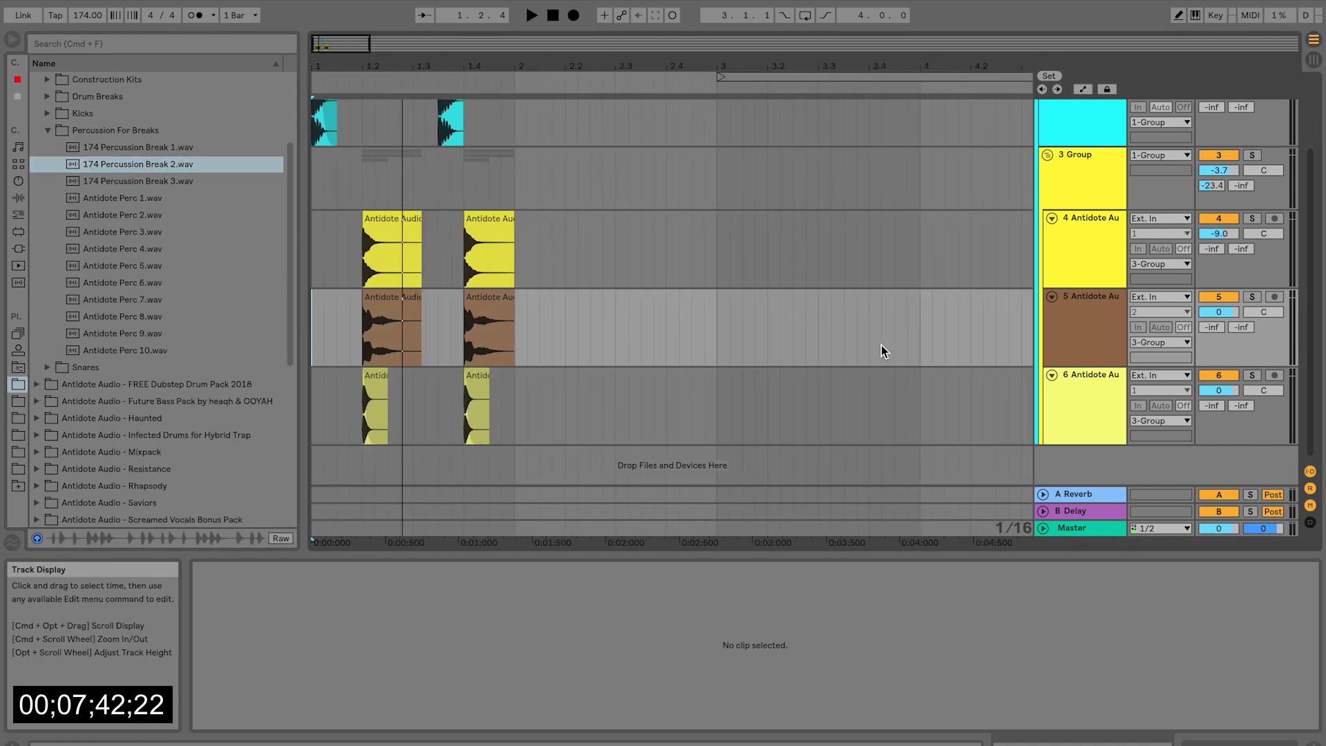
pyautogui.scroll(2, 882, 348)
pyautogui.click(1052, 290)
pyautogui.click(1051, 306)
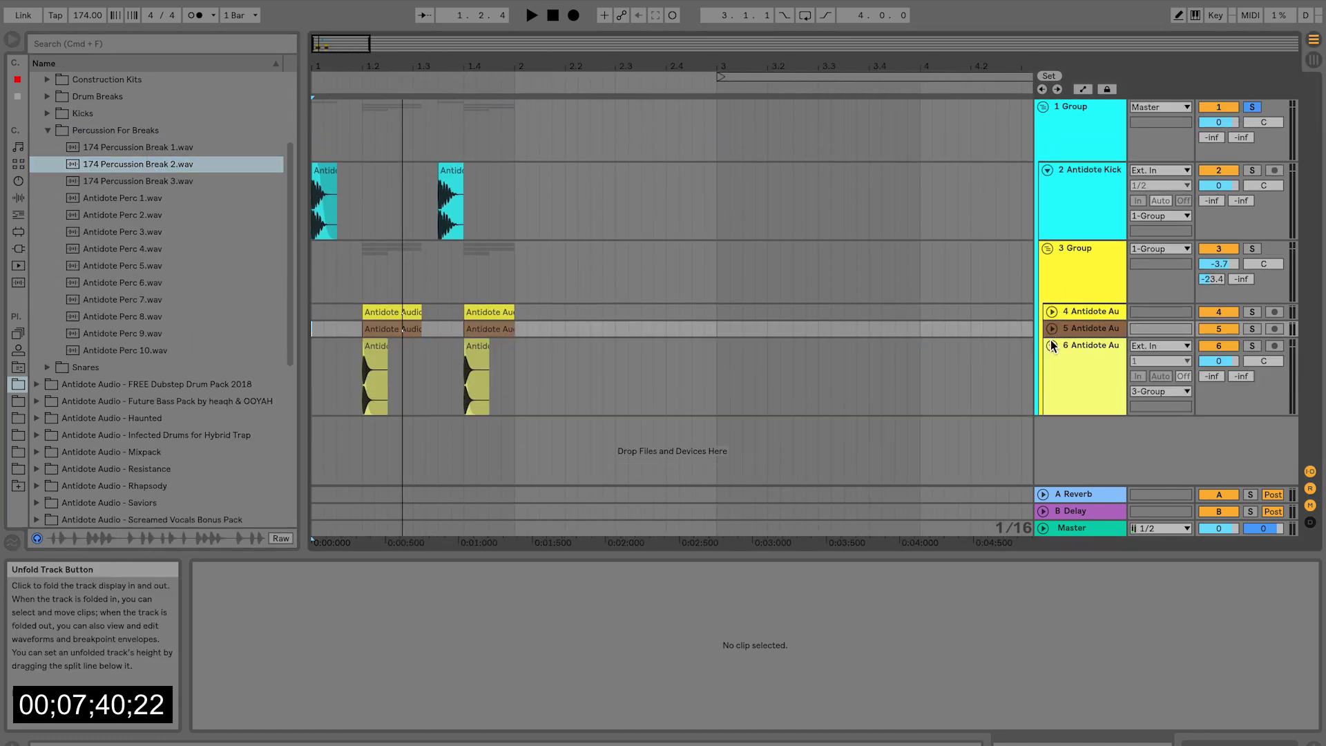
pyautogui.click(1052, 346)
pyautogui.press('super+t')
# Step: Compare percussion breaks 3 and 2, place 174 Percussion Break 2.wav at bar 1 of the new track and play it
pyautogui.click(90, 283)
pyautogui.click(129, 183)
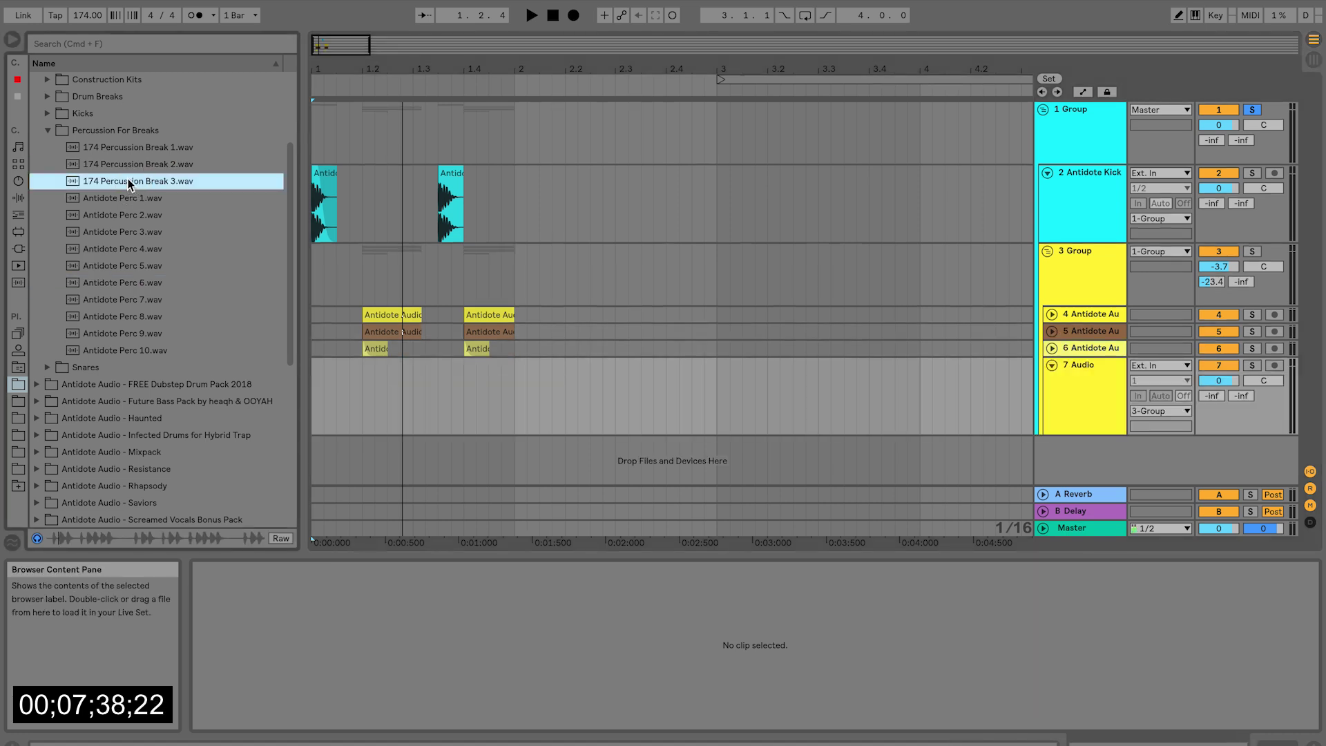
pyautogui.click(151, 165)
pyautogui.moveTo(127, 167); pyautogui.dragTo(316, 407)
pyautogui.press('space')
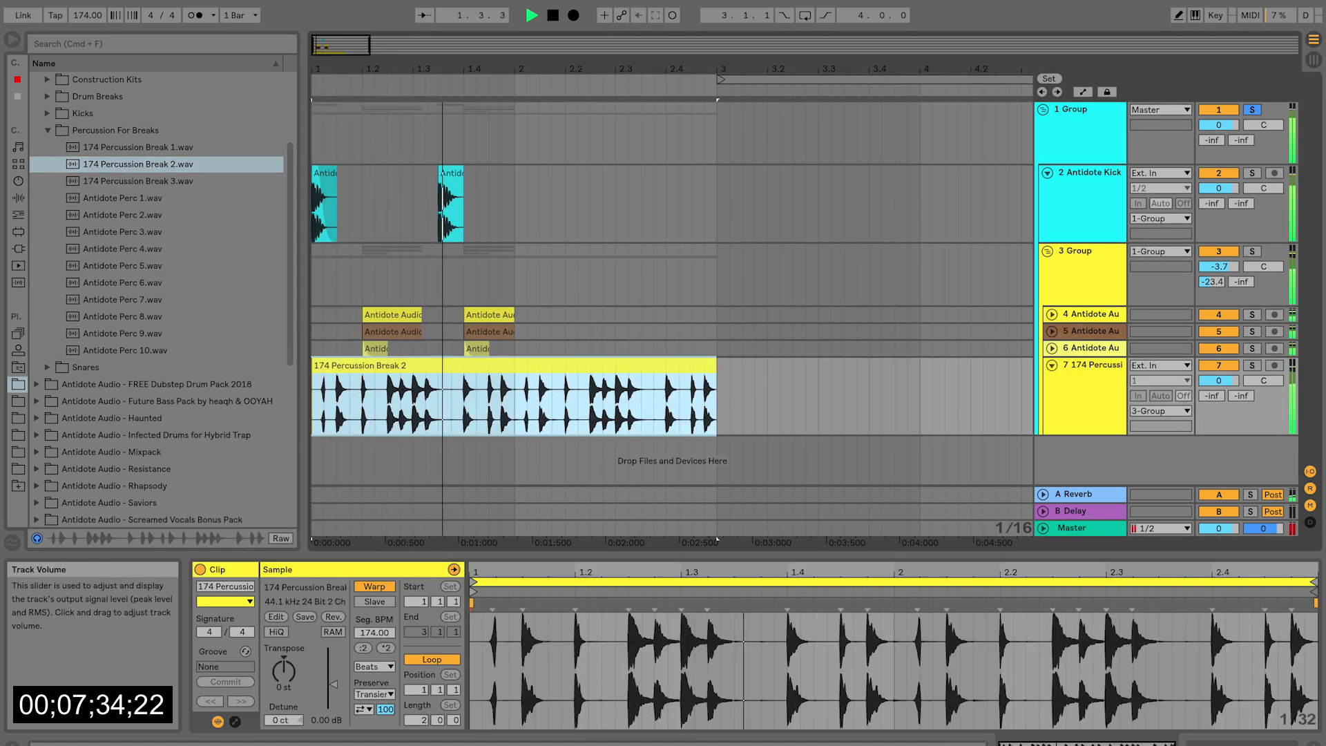
# Step: Lower the percussion break track's volume to -13.4 dB and replay the beat
pyautogui.moveTo(1219, 381); pyautogui.dragTo(1218, 404)
pyautogui.press('space')
pyautogui.press('space')
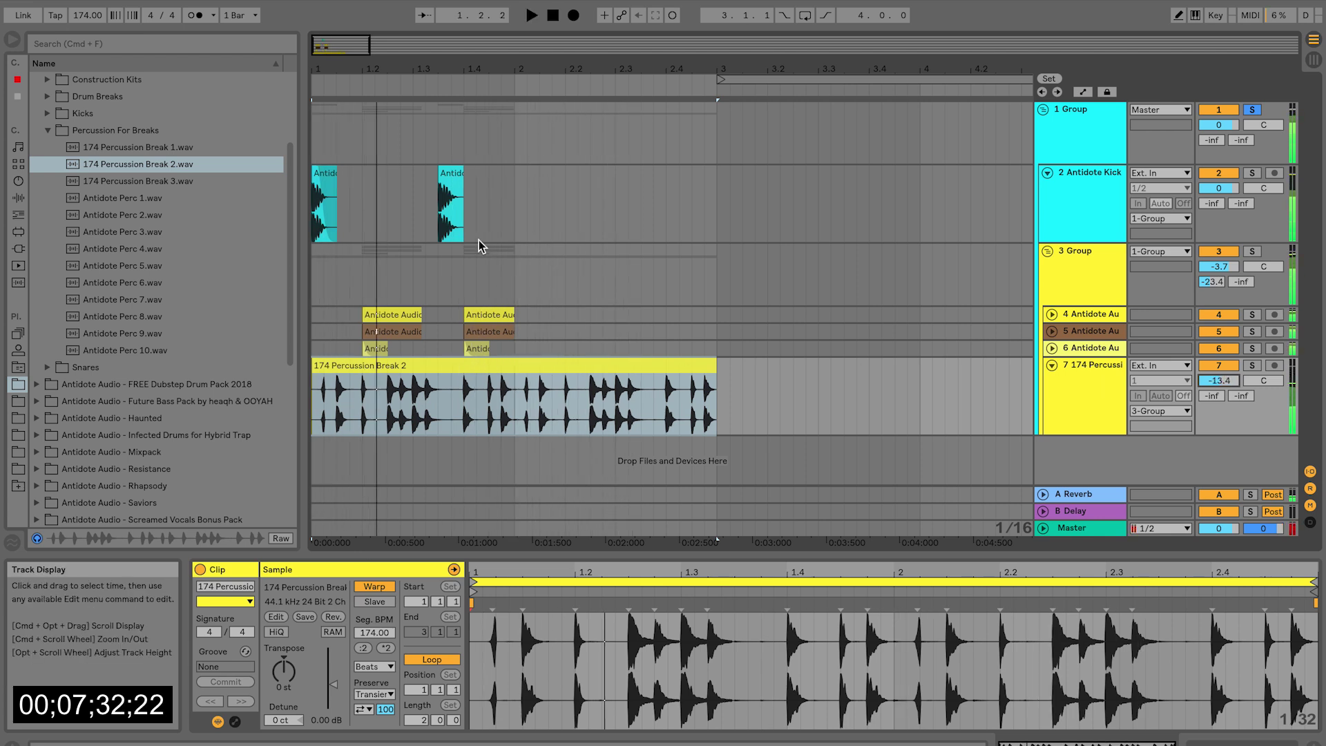
# Step: Duplicate the first bar of the kick, clap and snare clips into bar 2
pyautogui.click(450, 183)
pyautogui.moveTo(511, 348); pyautogui.dragTo(450, 293)
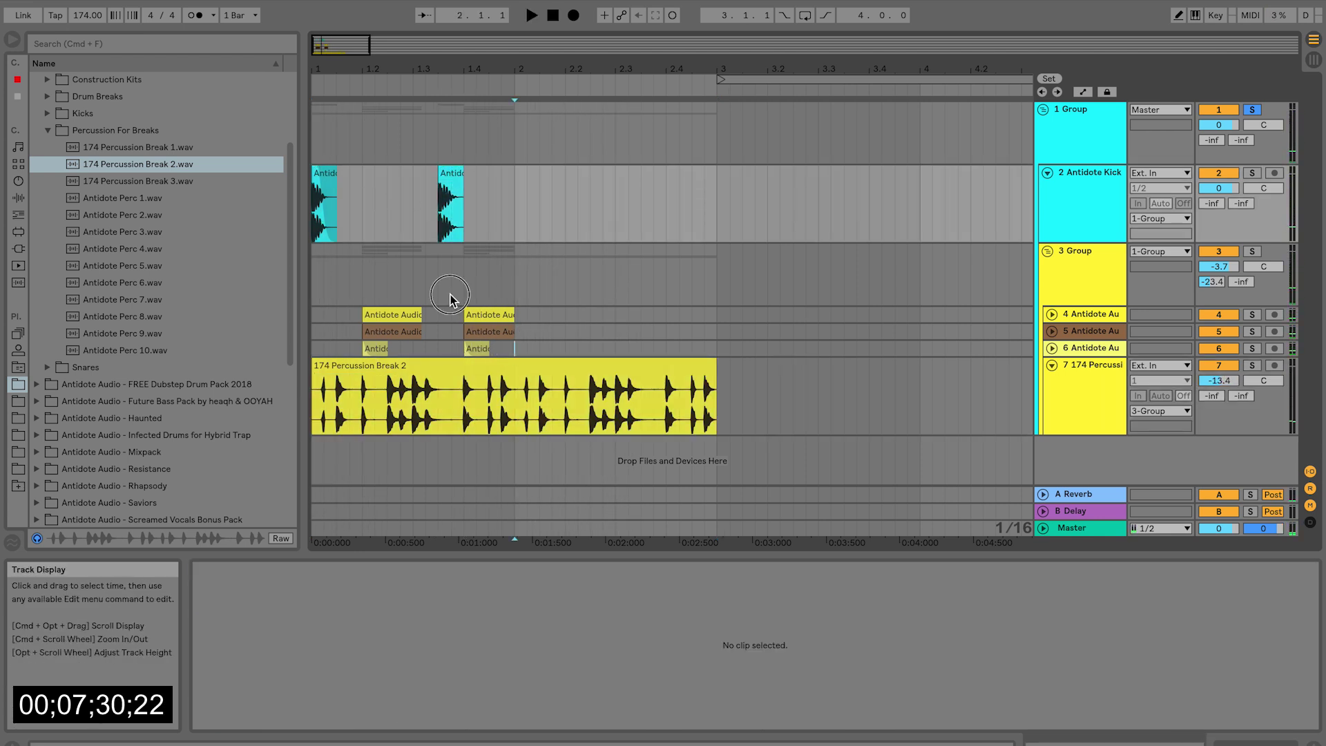
pyautogui.keyDown('shift'); pyautogui.click(312, 191); pyautogui.keyUp('shift')
pyautogui.press('super+d')
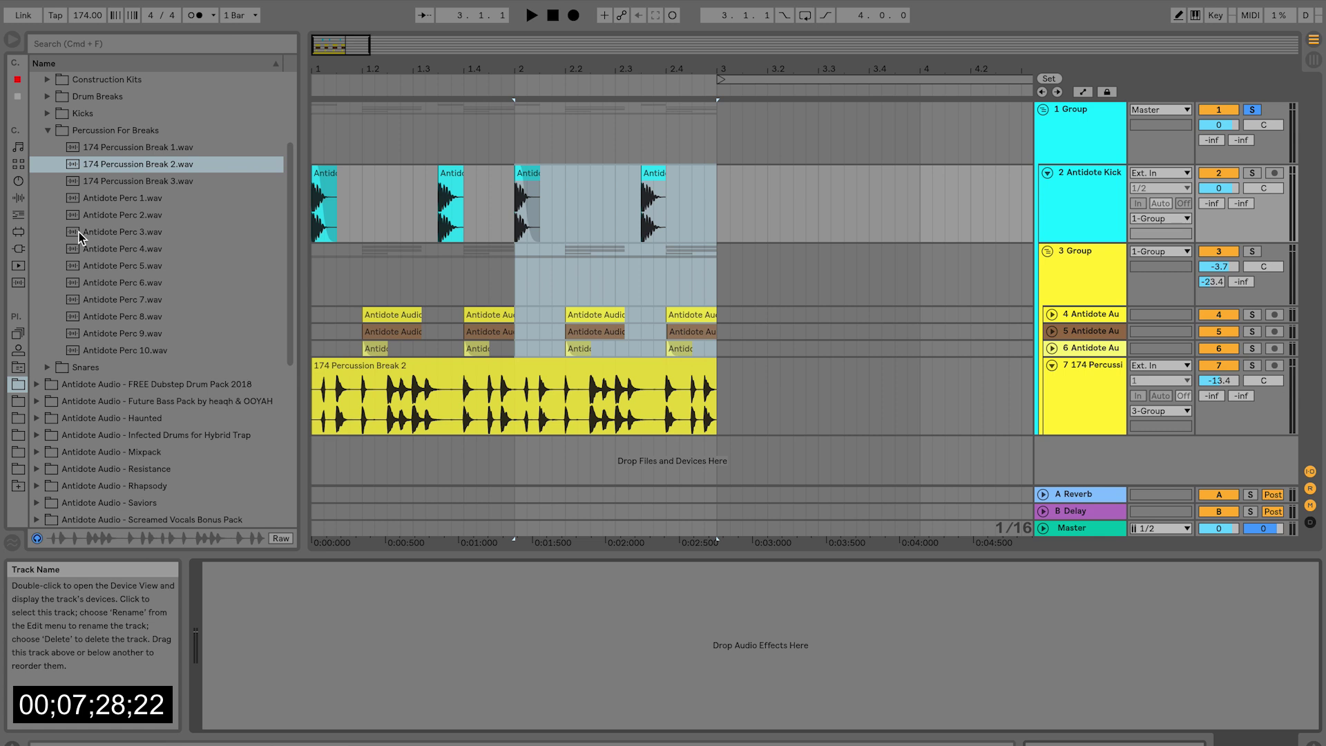
# Step: Add an EQ Eight to the kick track with a low-cut band 1 at about 38.3 Hz and Q 0.28, and play the beat
pyautogui.click(18, 198)
pyautogui.click(80, 282)
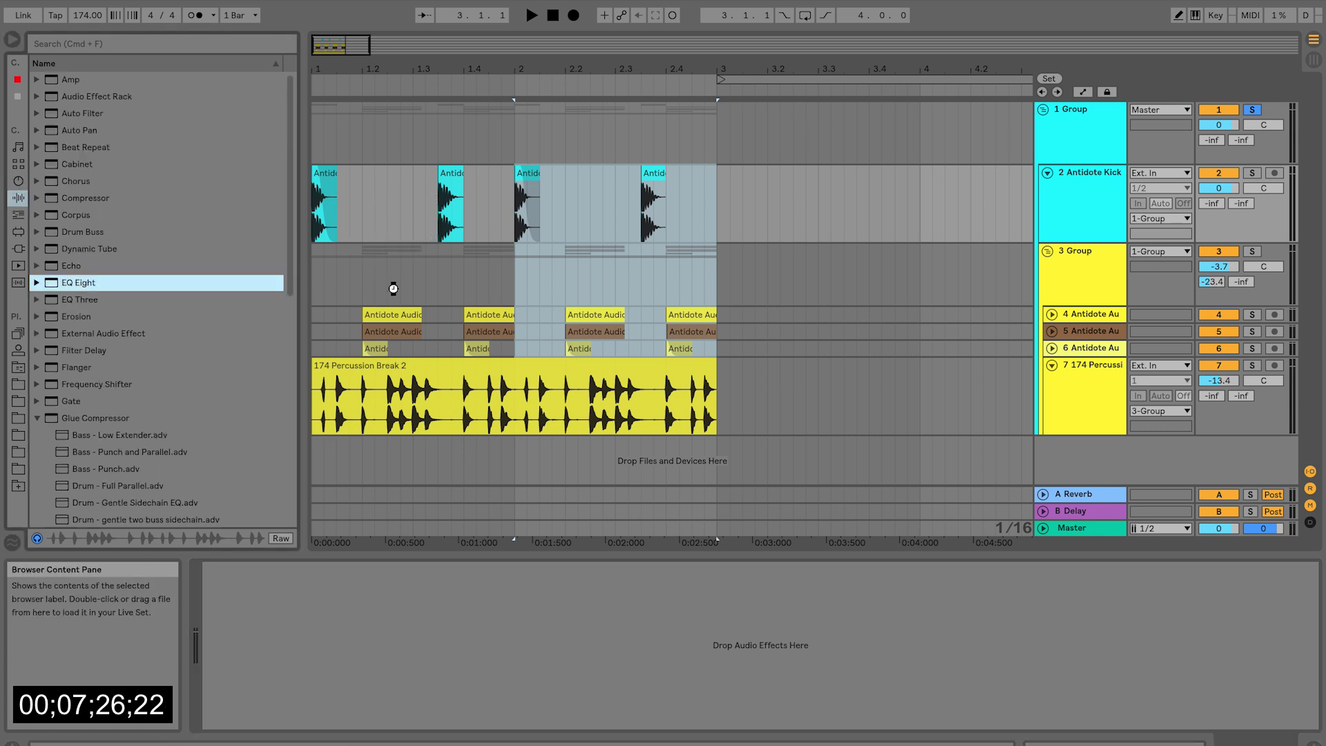
pyautogui.click(268, 707)
pyautogui.click(269, 730)
pyautogui.press('space')
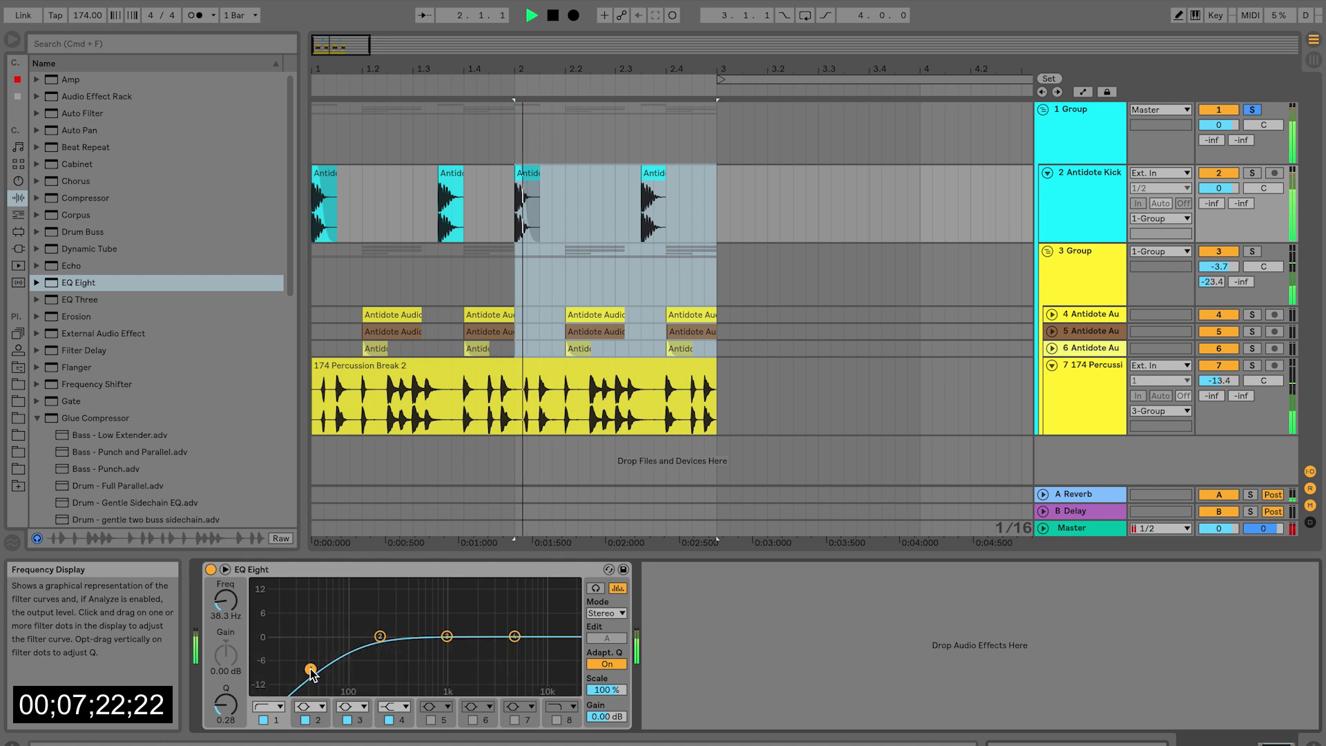
# Step: Compare the beat with and without the Heavy Snare 06 layer, and delete all of that layer's clips
pyautogui.click(314, 267)
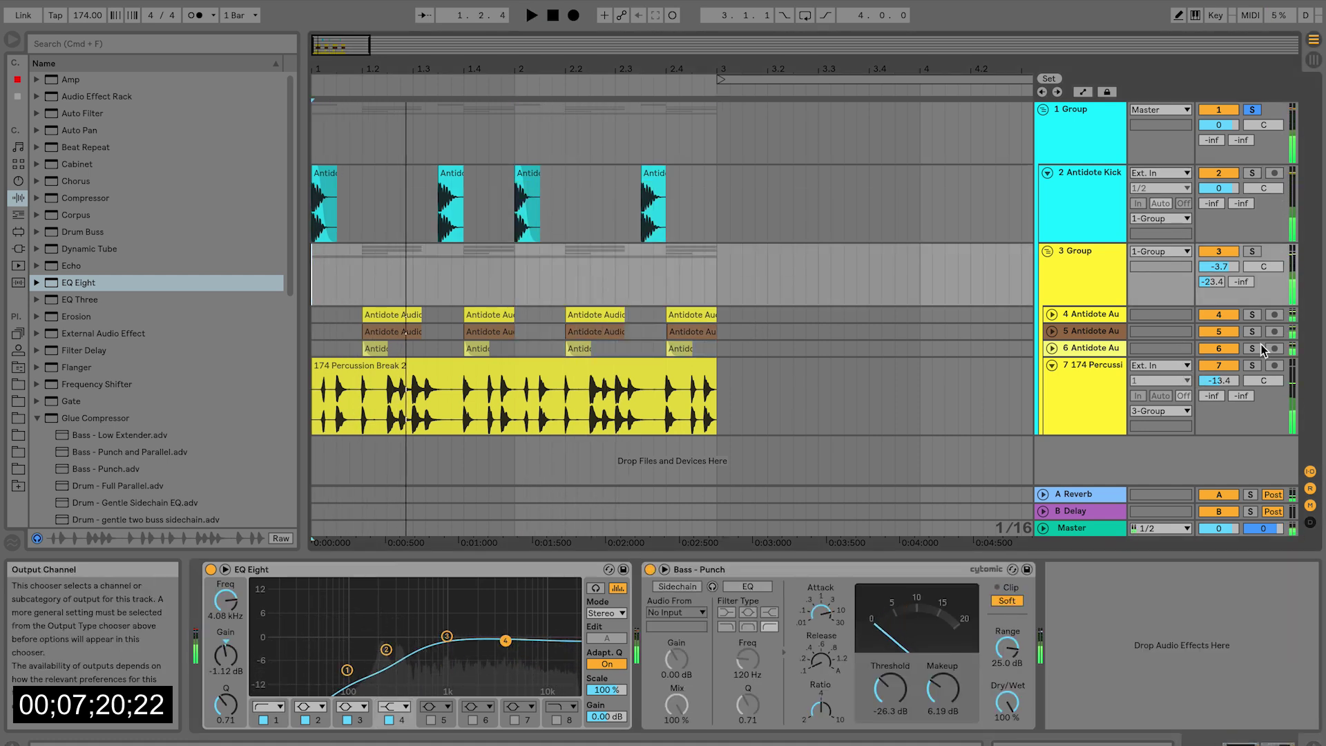
pyautogui.click(1252, 348)
pyautogui.click(1253, 350)
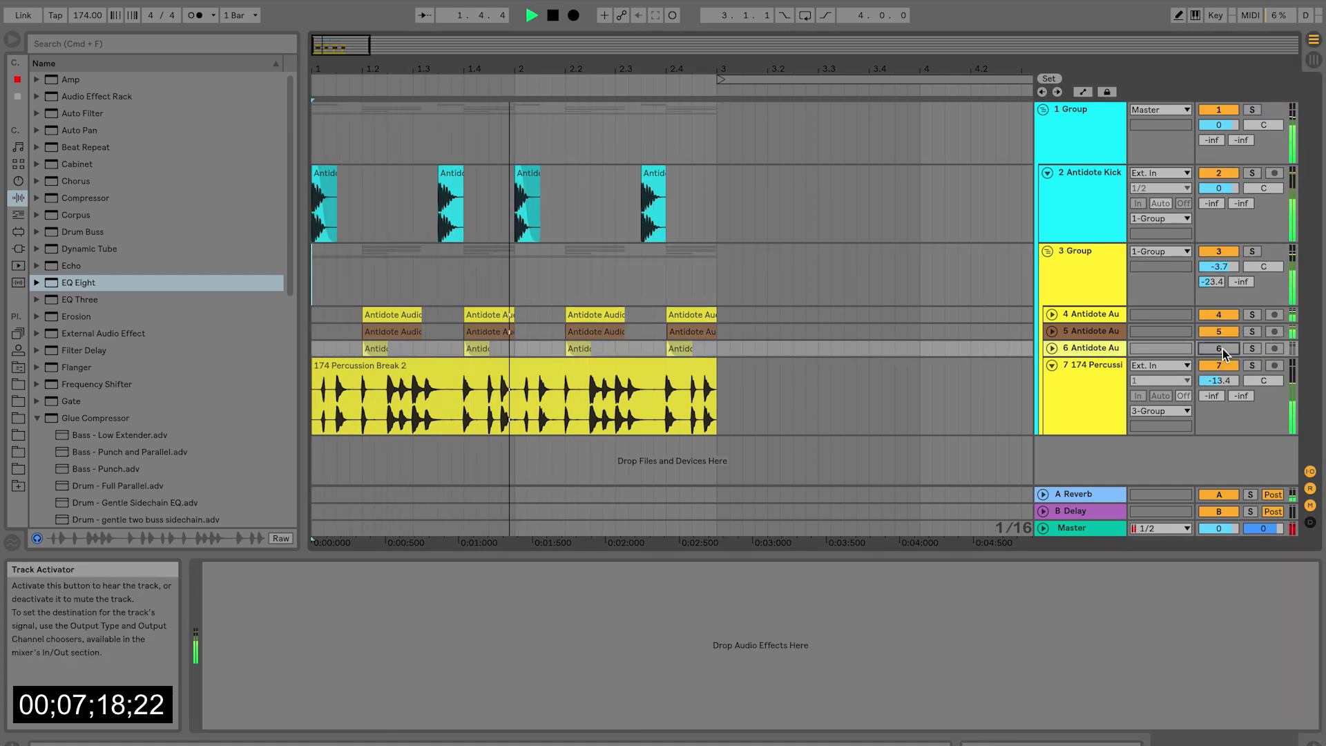
pyautogui.press('space')
pyautogui.moveTo(724, 348); pyautogui.dragTo(201, 348)
pyautogui.press('Delete')
# Step: Fold the clap and percussion group and the enclosing drum group
pyautogui.click(1047, 251)
pyautogui.click(1043, 115)
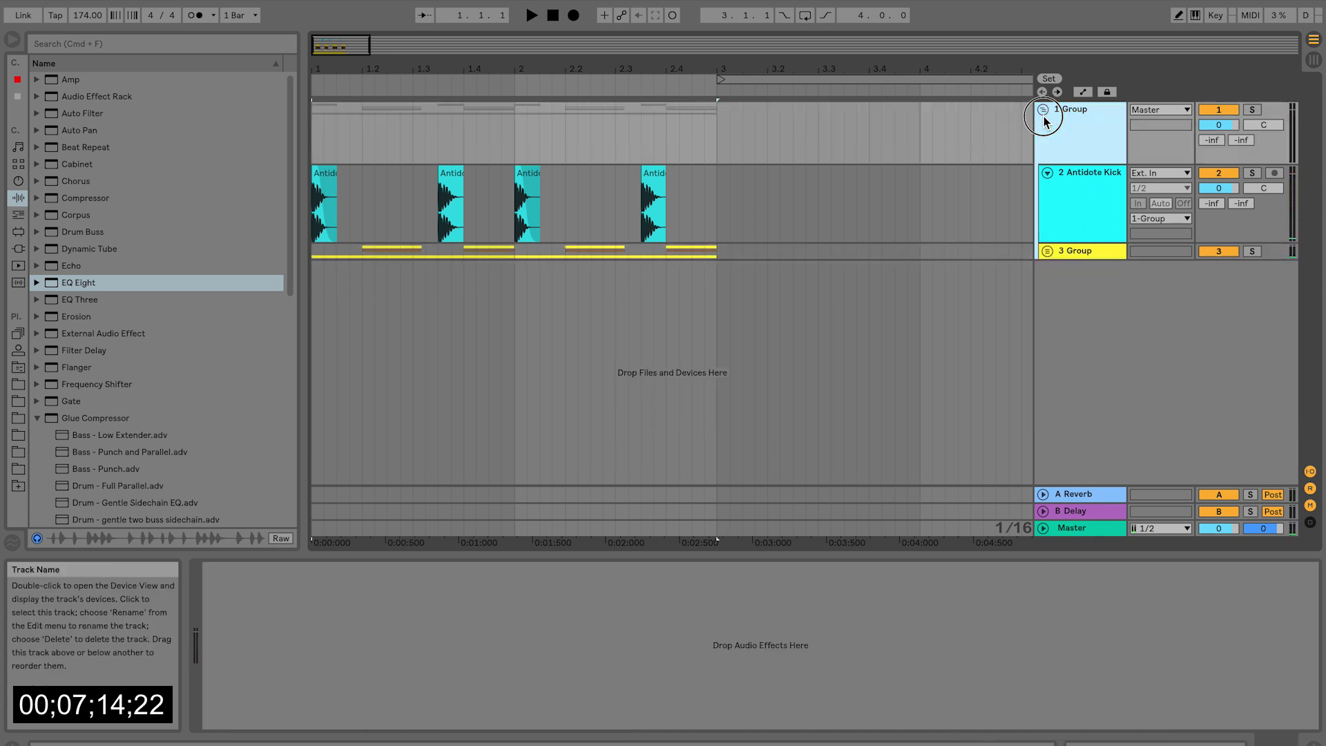
pyautogui.click(1043, 111)
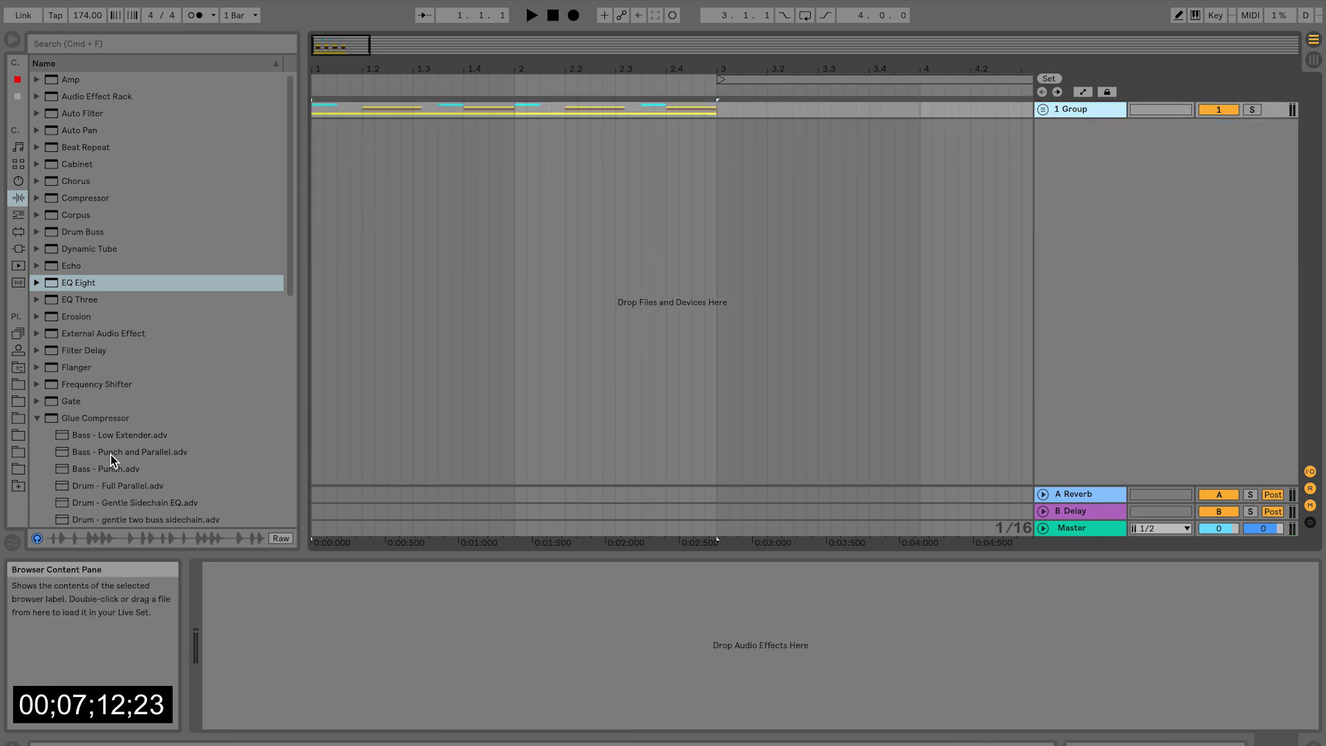
# Step: Add the Glue Compressor preset Bass - Punch to the drum group, with threshold -9.21 dB and makeup 2.70 dB
pyautogui.moveTo(111, 469); pyautogui.dragTo(352, 159)
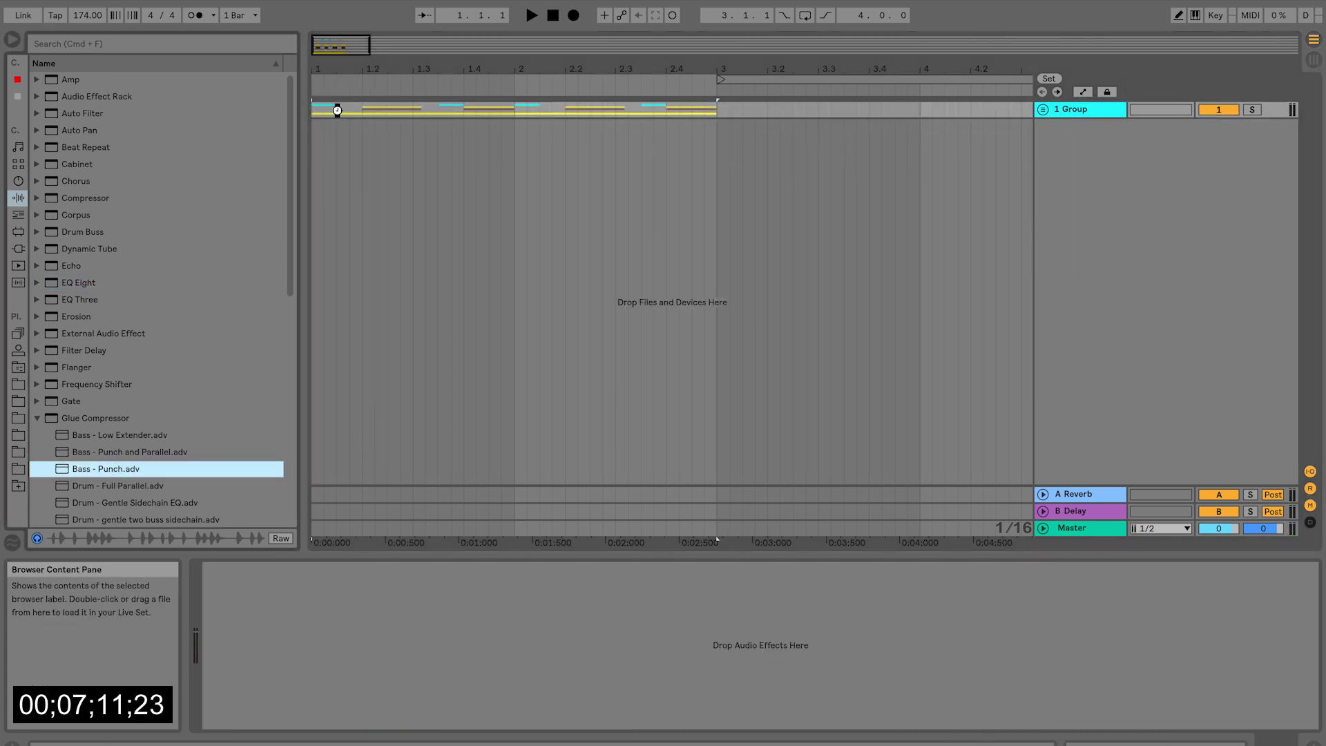
pyautogui.moveTo(337, 111); pyautogui.dragTo(337, 111)
pyautogui.press('space')
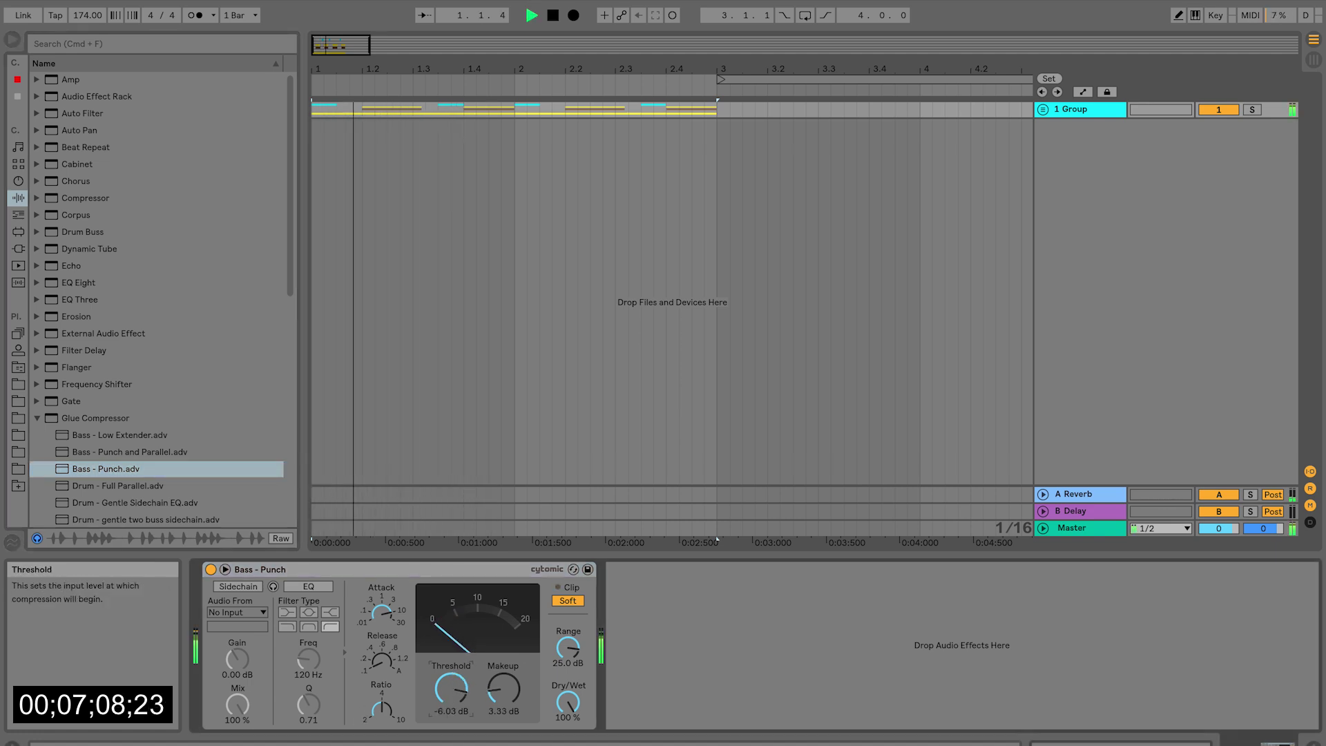
pyautogui.click(504, 689)
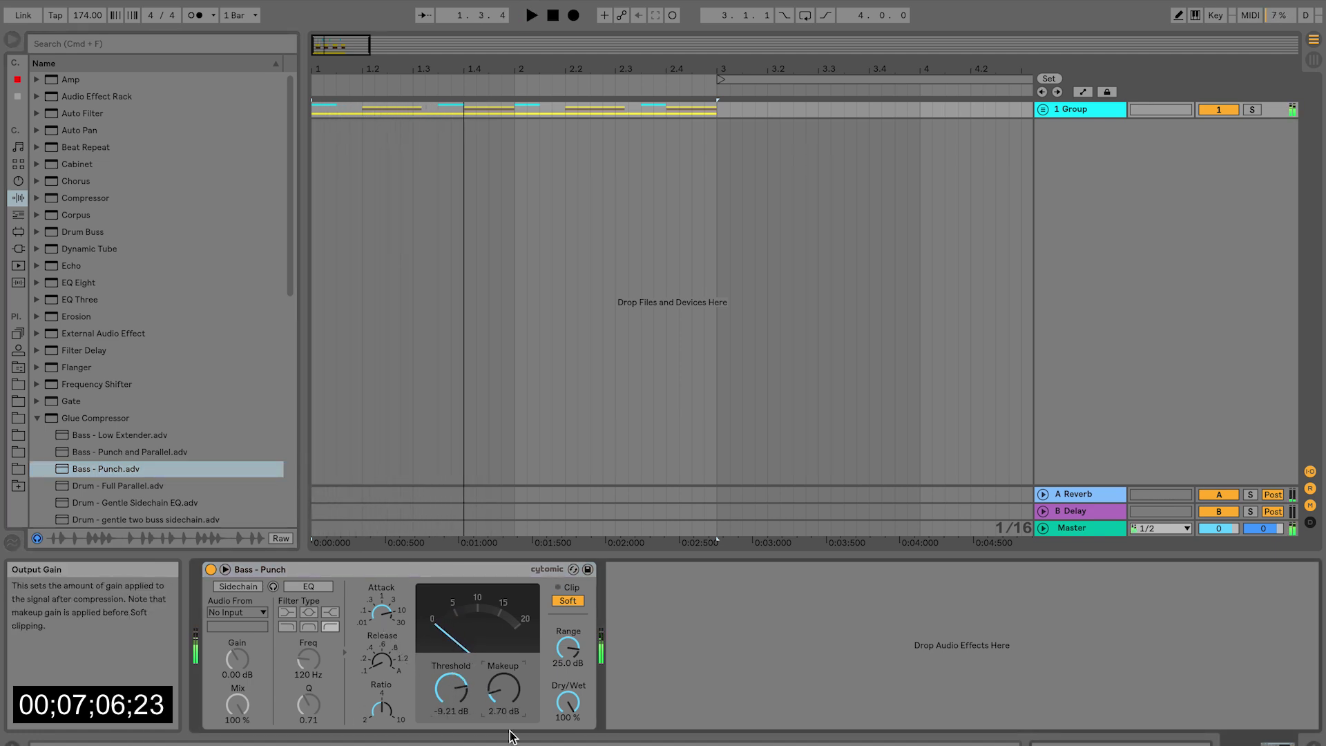
# Step: Load the Serum VST instrument onto a new track below the drum group
pyautogui.click(17, 248)
pyautogui.click(35, 97)
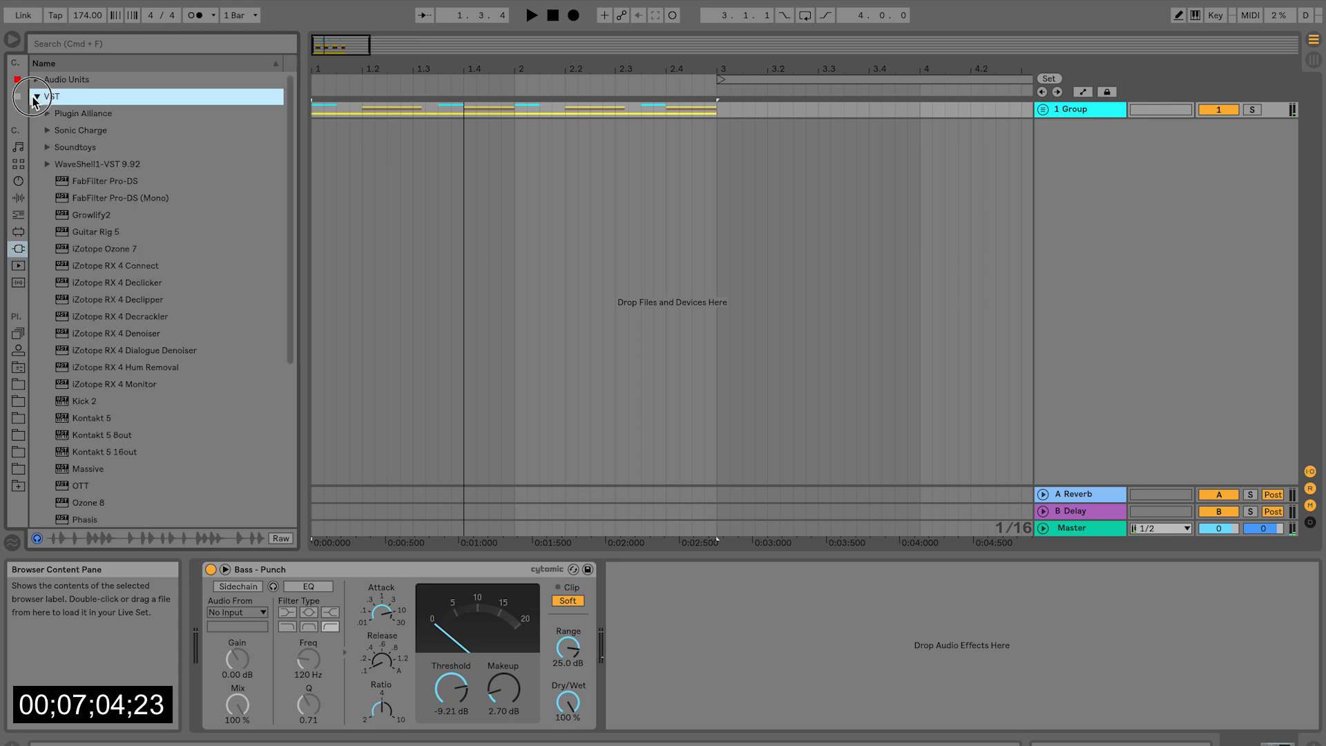
pyautogui.scroll(-10, 119, 342)
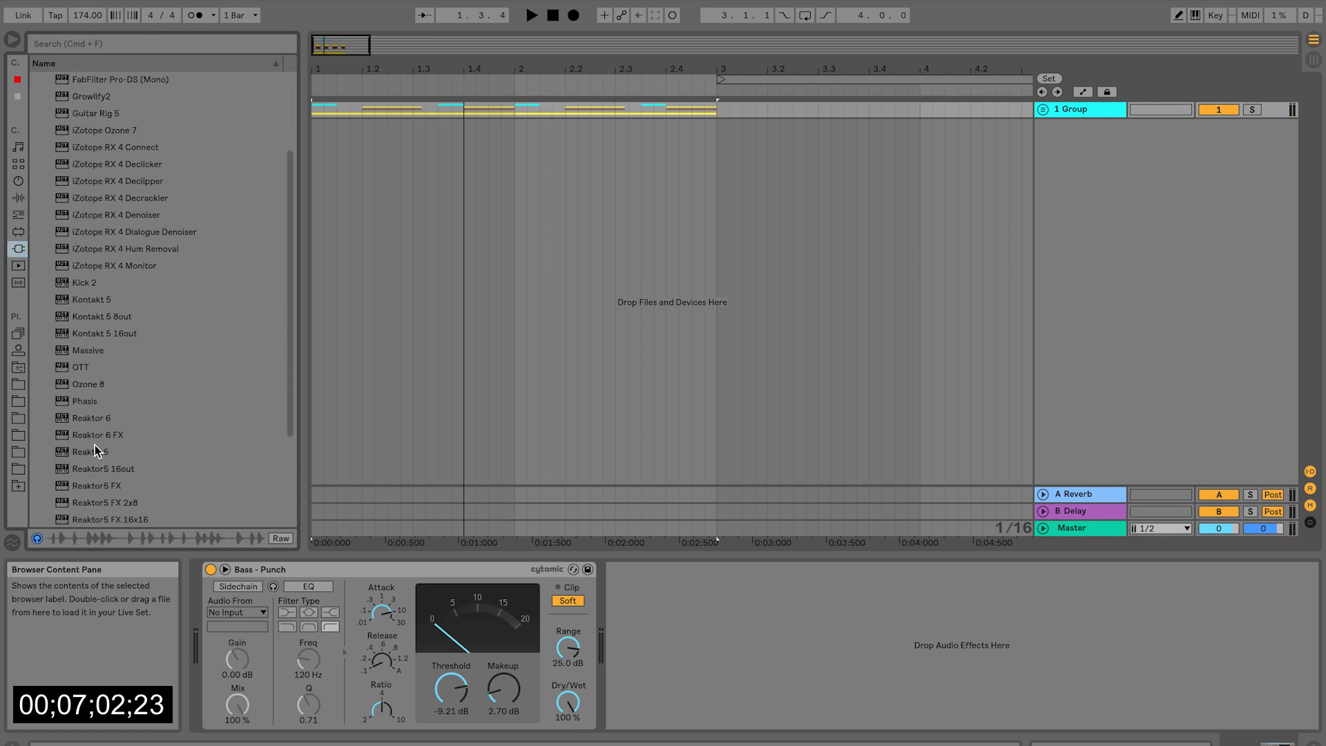
pyautogui.moveTo(88, 449); pyautogui.dragTo(635, 171)
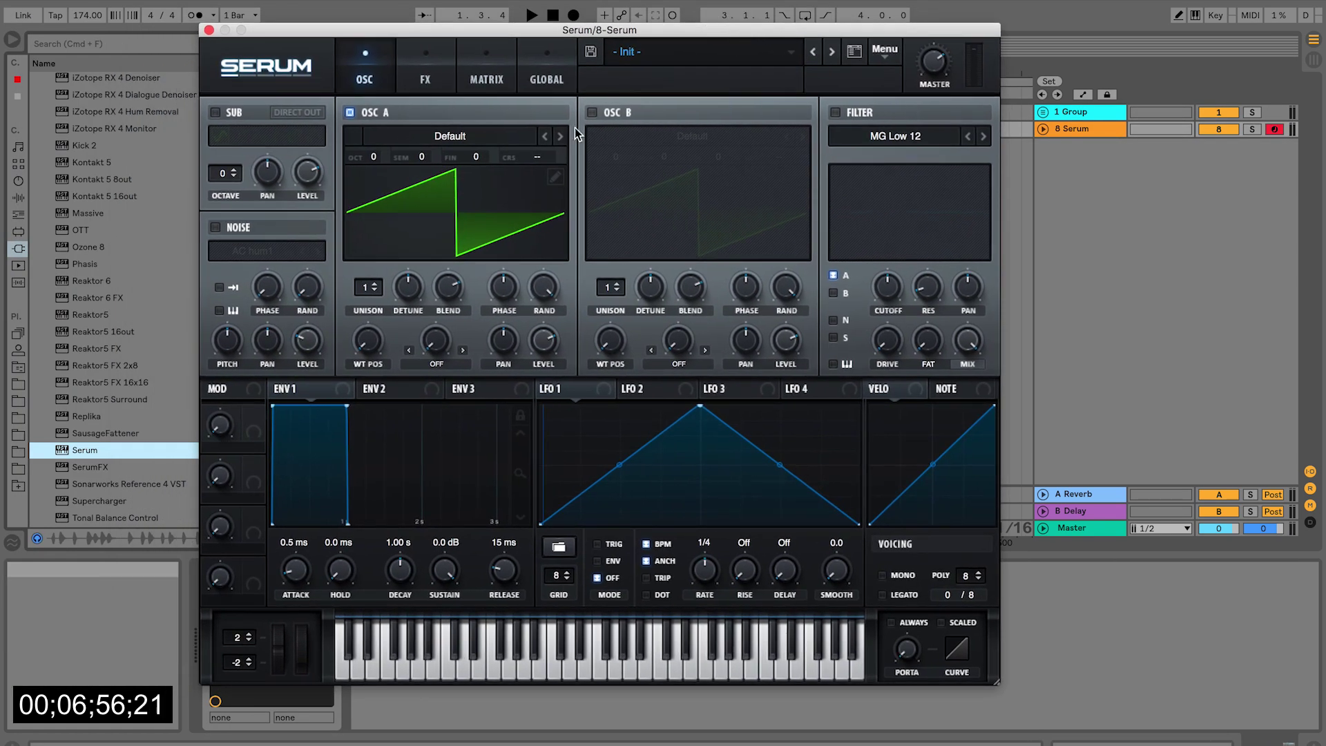
# Step: Set Serum's oscillator A to 16 unison voices, and enable oscillator B with 9 unison voices
pyautogui.moveTo(366, 287); pyautogui.dragTo(462, 104)
pyautogui.click(591, 112)
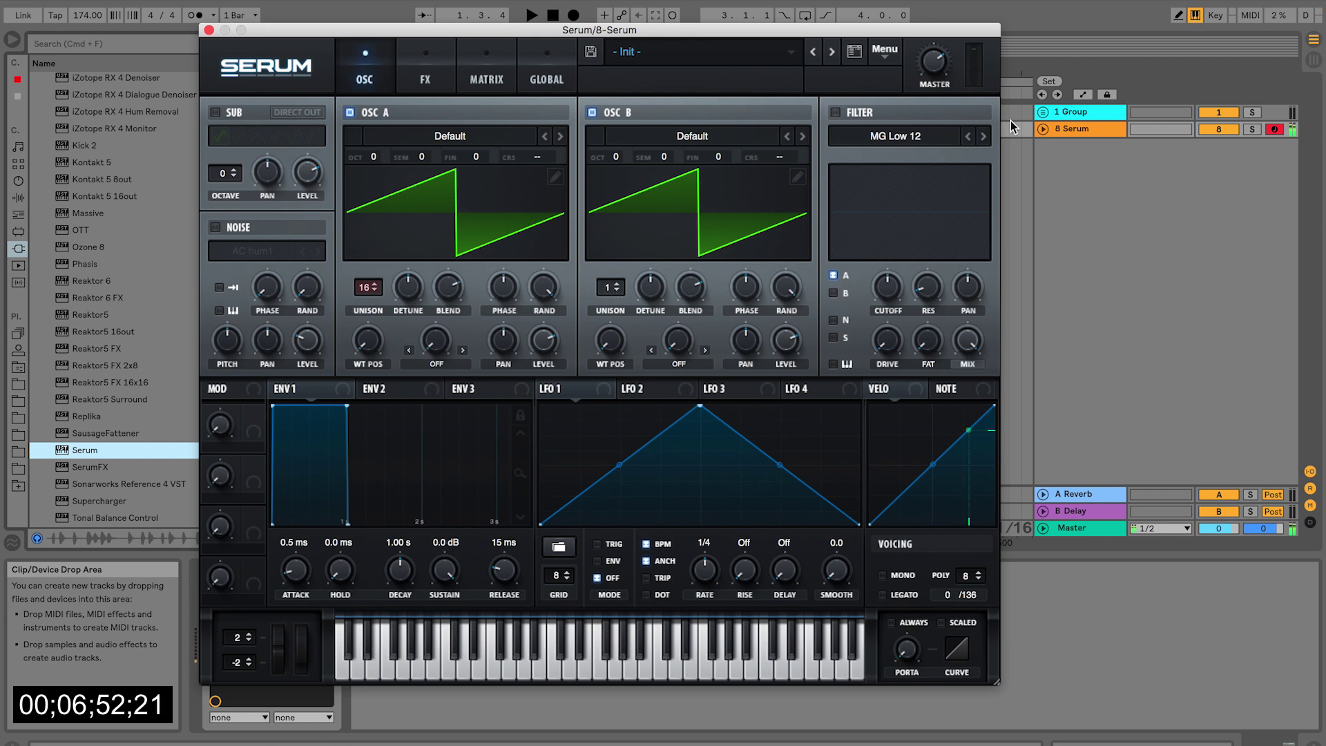
pyautogui.click(608, 299)
pyautogui.moveTo(608, 299); pyautogui.dragTo(616, 155)
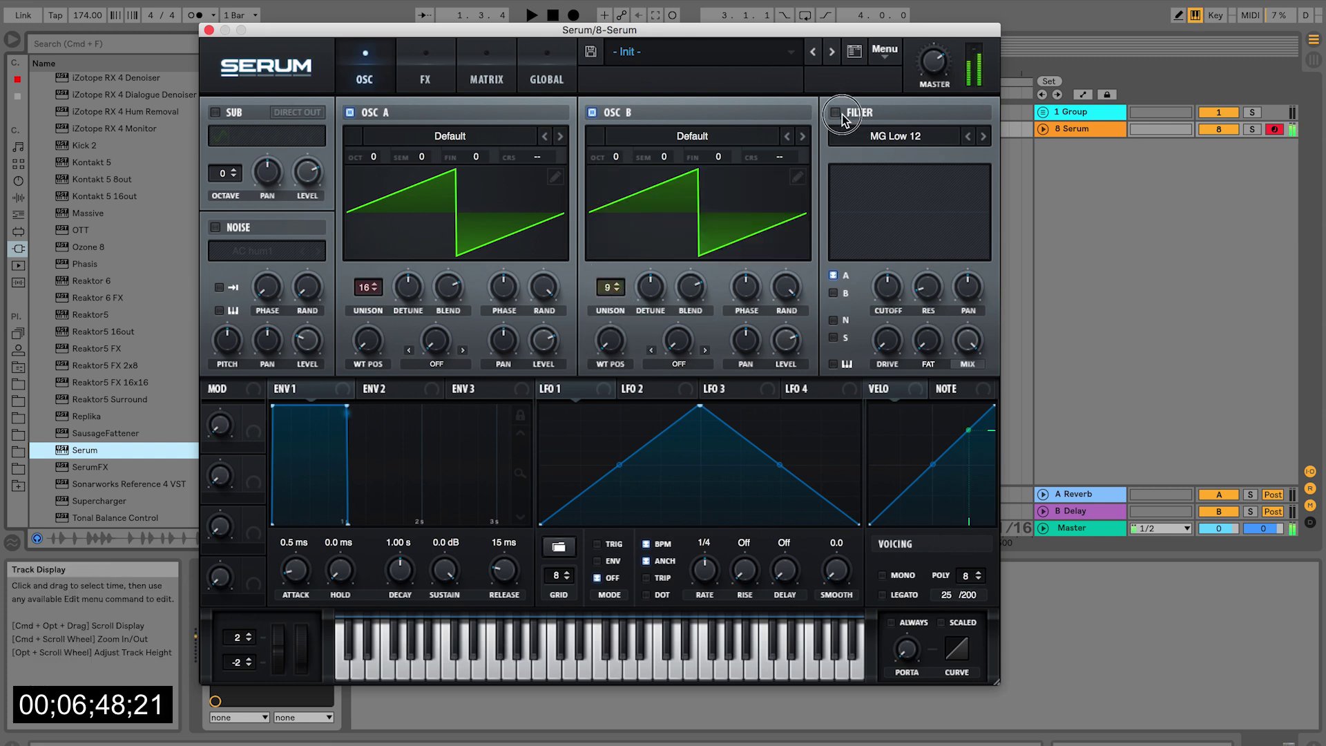
# Step: Enable Serum's filter for both oscillators A and B, and set the filter type to MG Low 24
pyautogui.click(835, 112)
pyautogui.moveTo(860, 298); pyautogui.dragTo(860, 304)
pyautogui.click(983, 136)
pyautogui.click(982, 136)
pyautogui.click(971, 137)
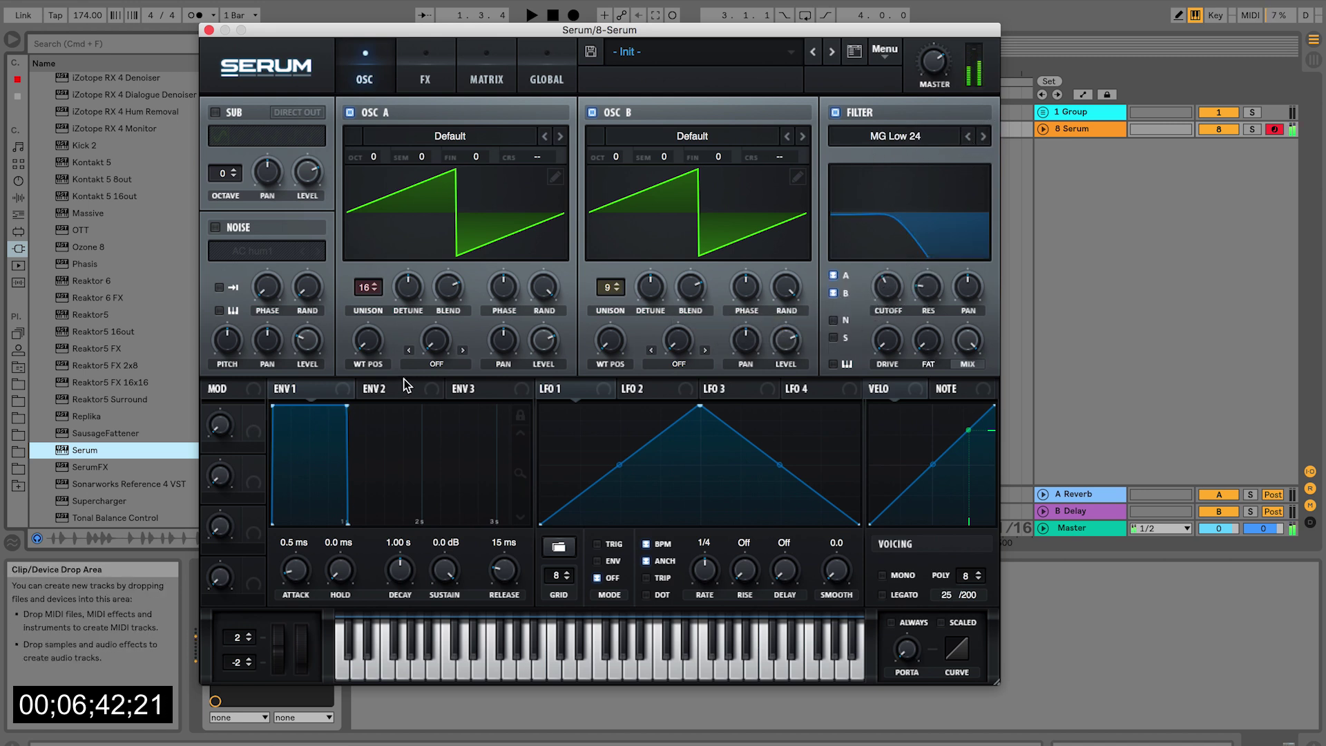
# Step: Turn on Mono and Legato voicing in Serum and set the portamento time to about 73 ms
pyautogui.click(413, 77)
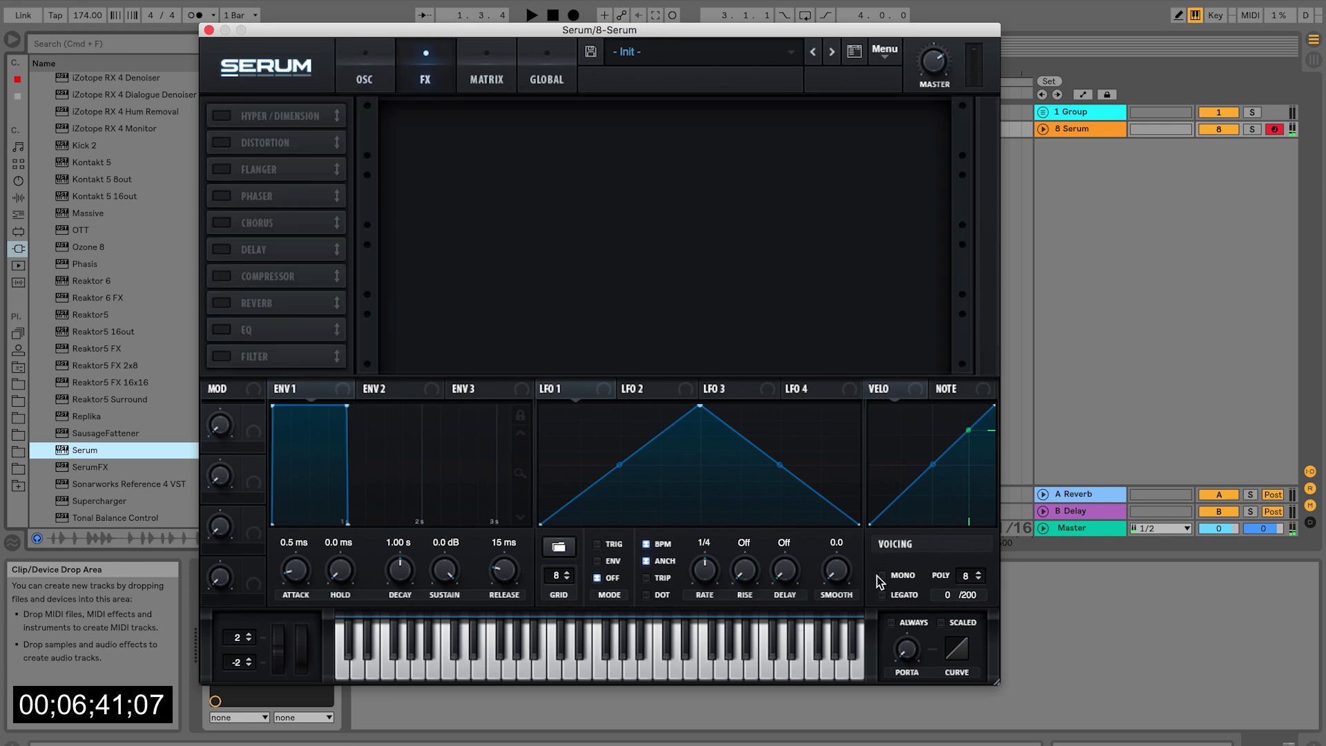
pyautogui.click(881, 576)
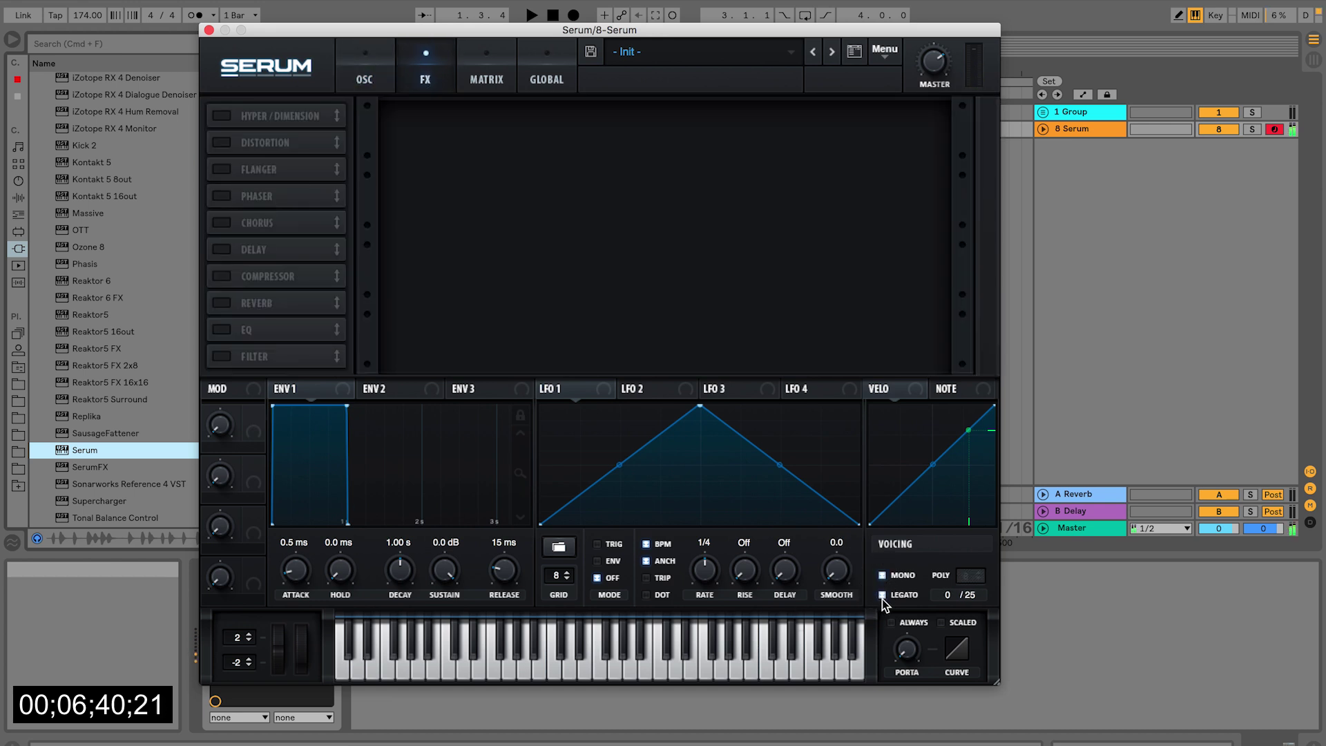
pyautogui.click(906, 595)
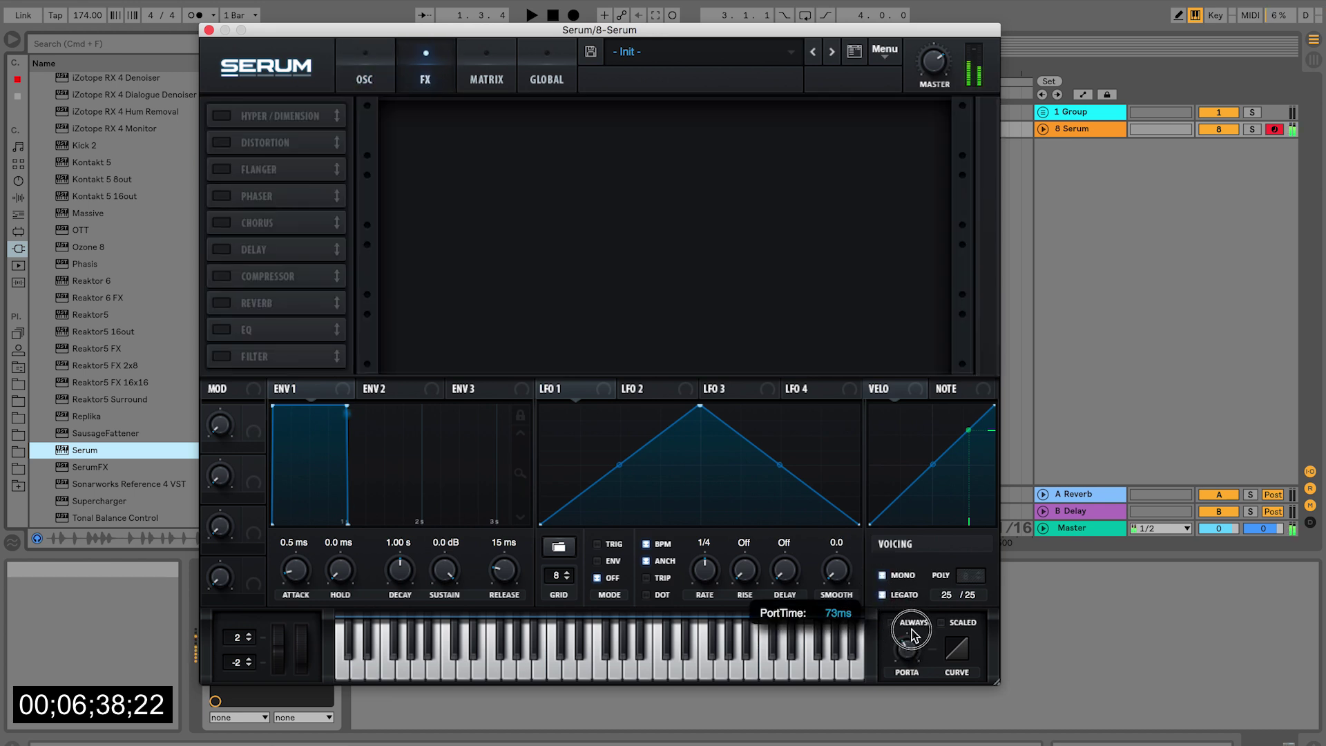
# Step: Enable Serum's Hyper/Dimension and Compressor effects with Dimension size about 48%, adjust the compressor, and return to the start of the Serum track
pyautogui.click(221, 115)
pyautogui.click(833, 143)
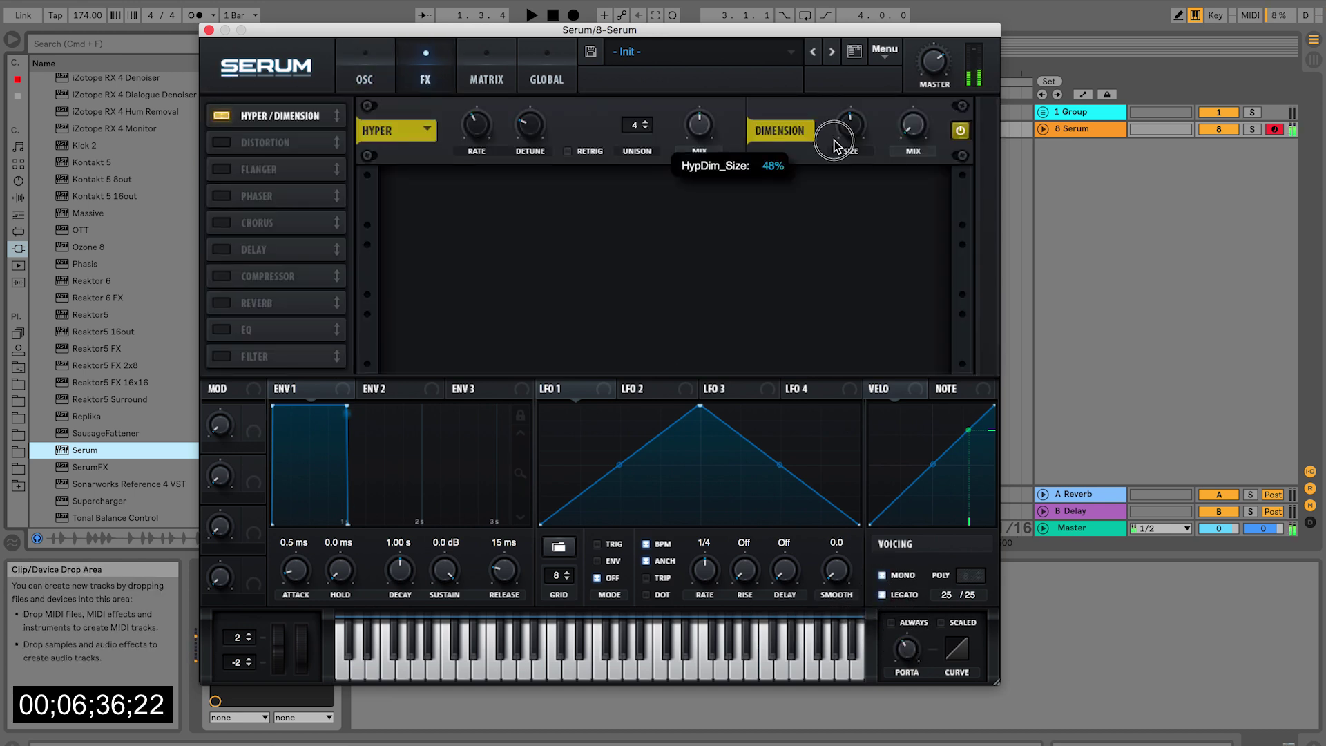
pyautogui.click(270, 278)
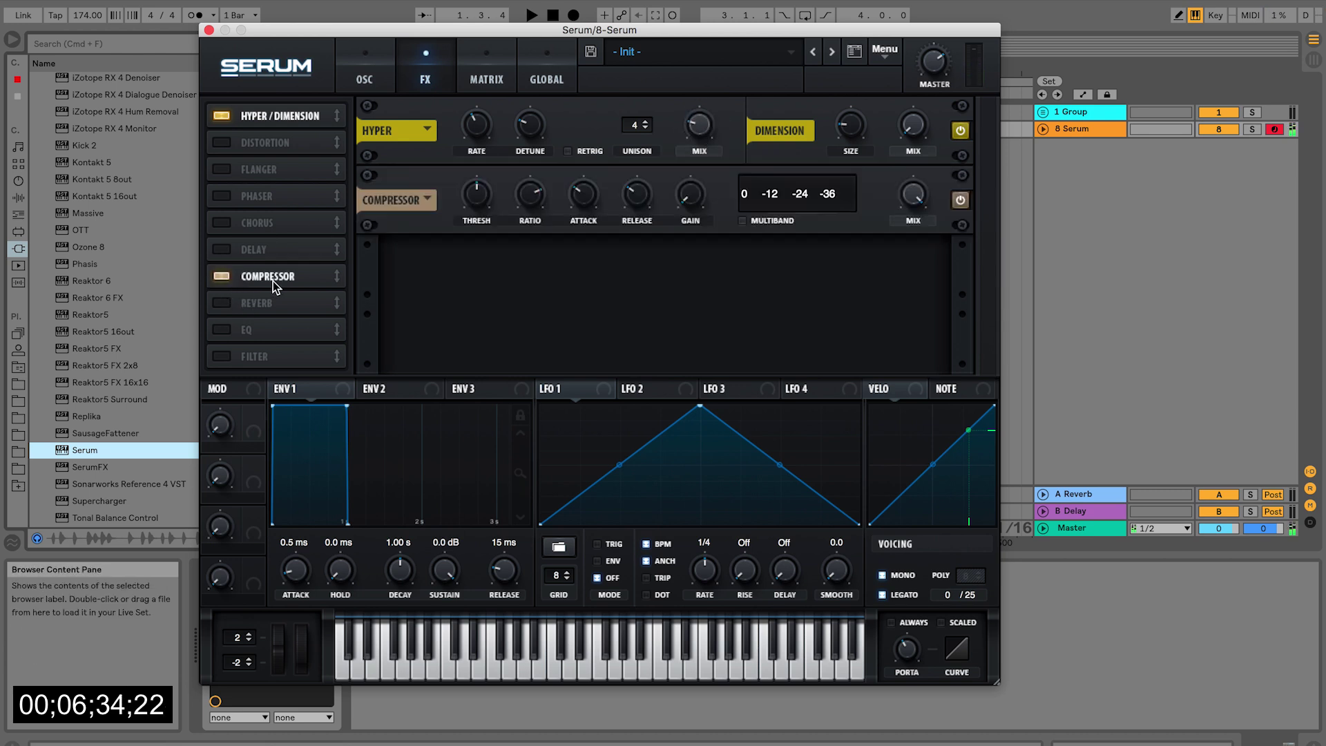
pyautogui.click(766, 220)
pyautogui.click(697, 143)
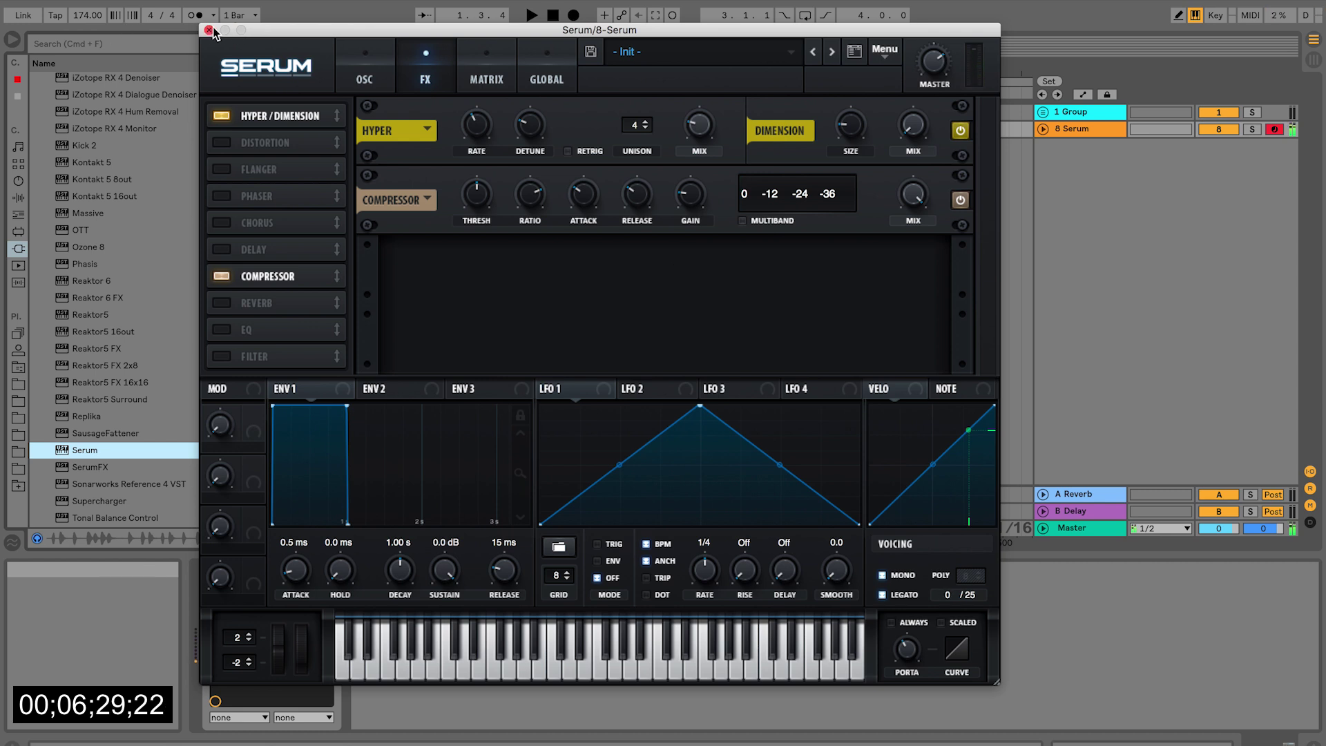
pyautogui.click(208, 30)
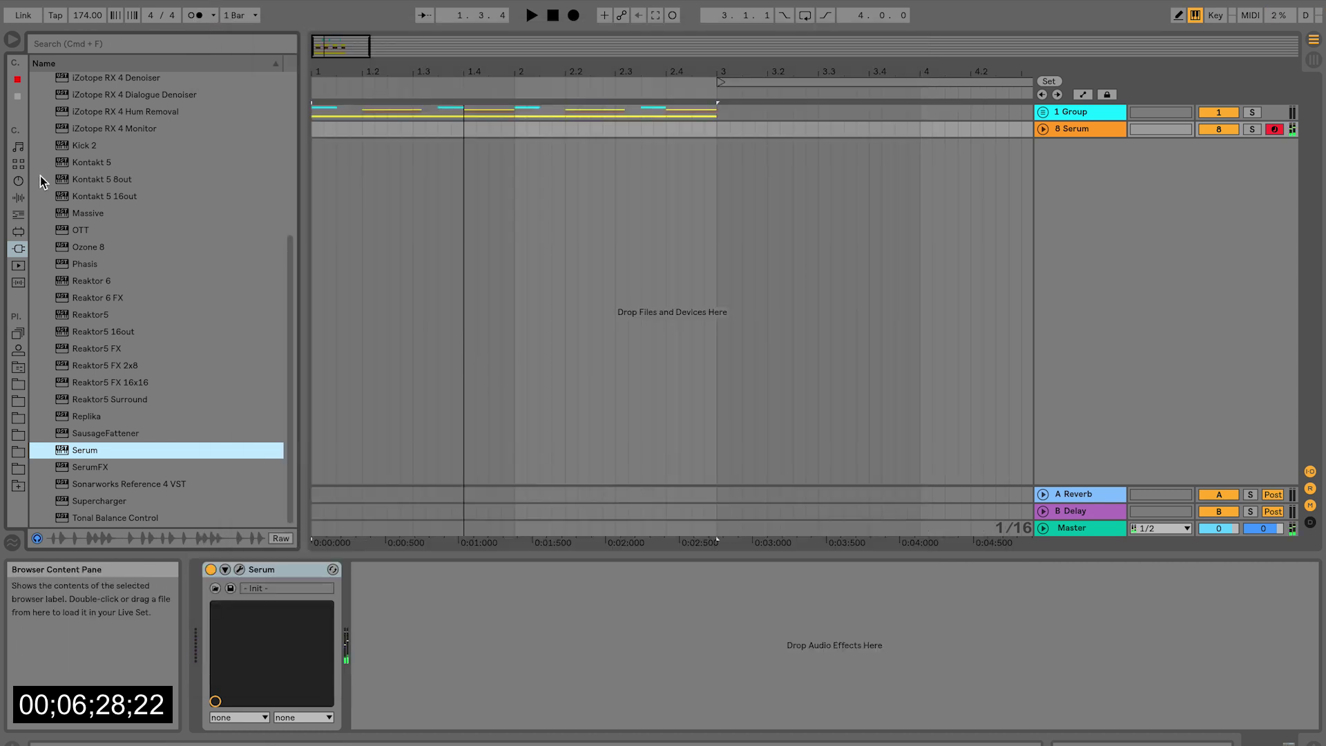
pyautogui.click(312, 133)
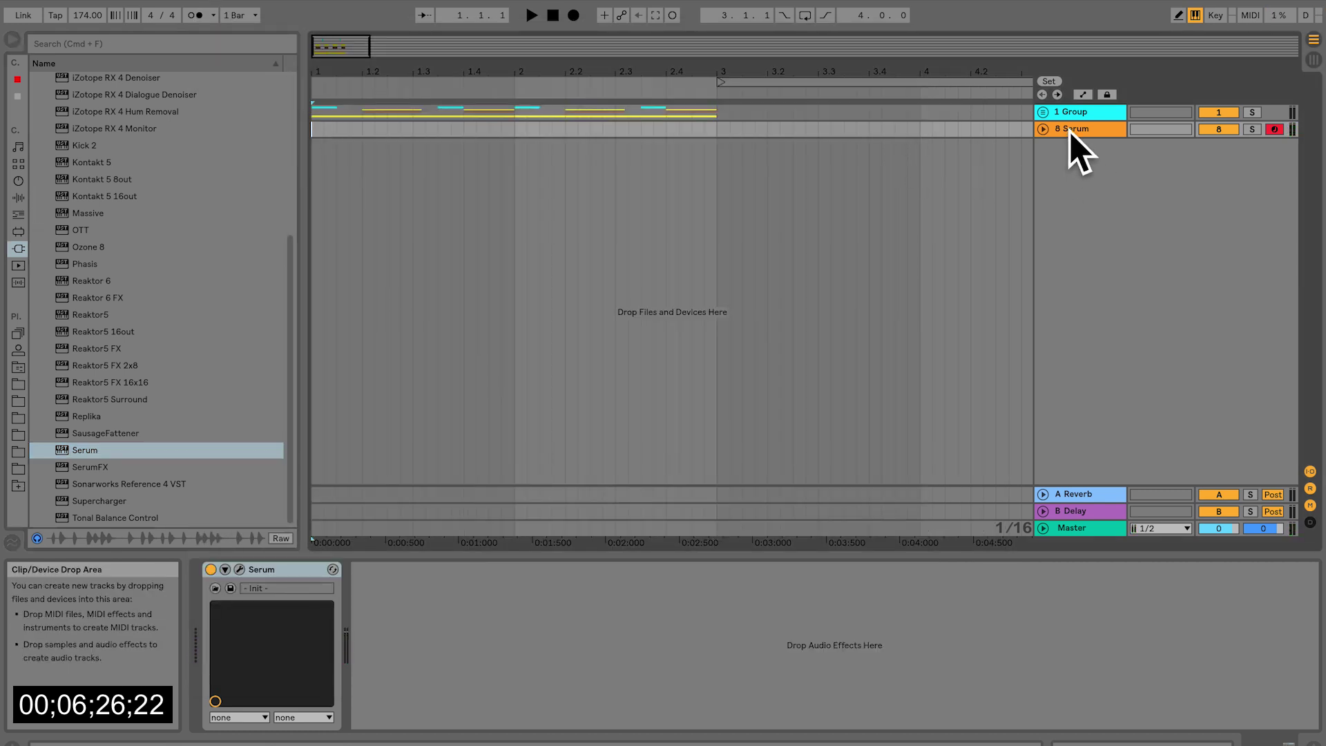
# Step: Unfold the Serum track and duplicate the two-bar drum group until the beat fills eight bars
pyautogui.click(1043, 128)
pyautogui.keyDown('shift'); pyautogui.click(711, 151); pyautogui.keyUp('shift')
pyautogui.press('space')
pyautogui.moveTo(429, 73); pyautogui.dragTo(429, 38)
pyautogui.moveTo(478, 113); pyautogui.dragTo(241, 117)
pyautogui.press('super+d')
pyautogui.moveTo(432, 73); pyautogui.dragTo(431, 59)
pyautogui.press('super+d')
pyautogui.press('super+d')
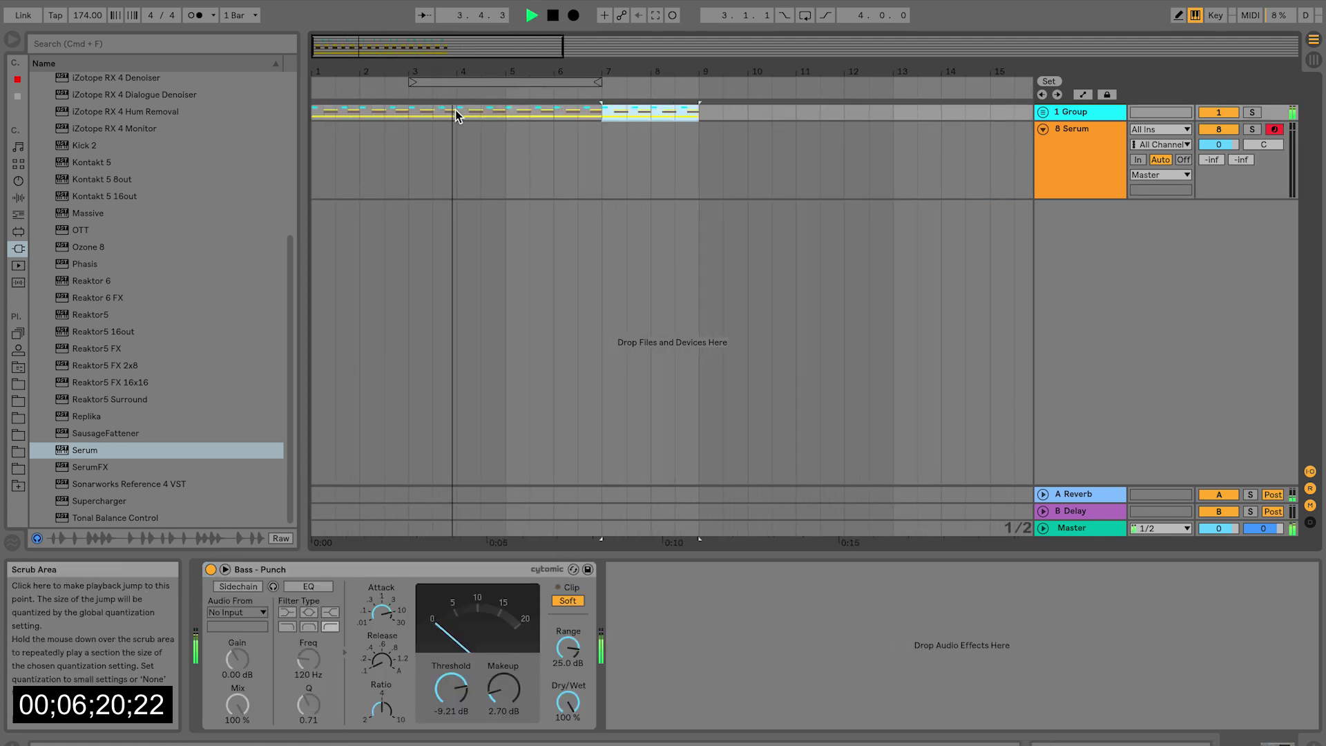
# Step: Create an empty eight-bar MIDI clip on the Serum track and enlarge its note editor
pyautogui.moveTo(701, 151); pyautogui.dragTo(166, 163)
pyautogui.press('space')
pyautogui.press('super+shift+m')
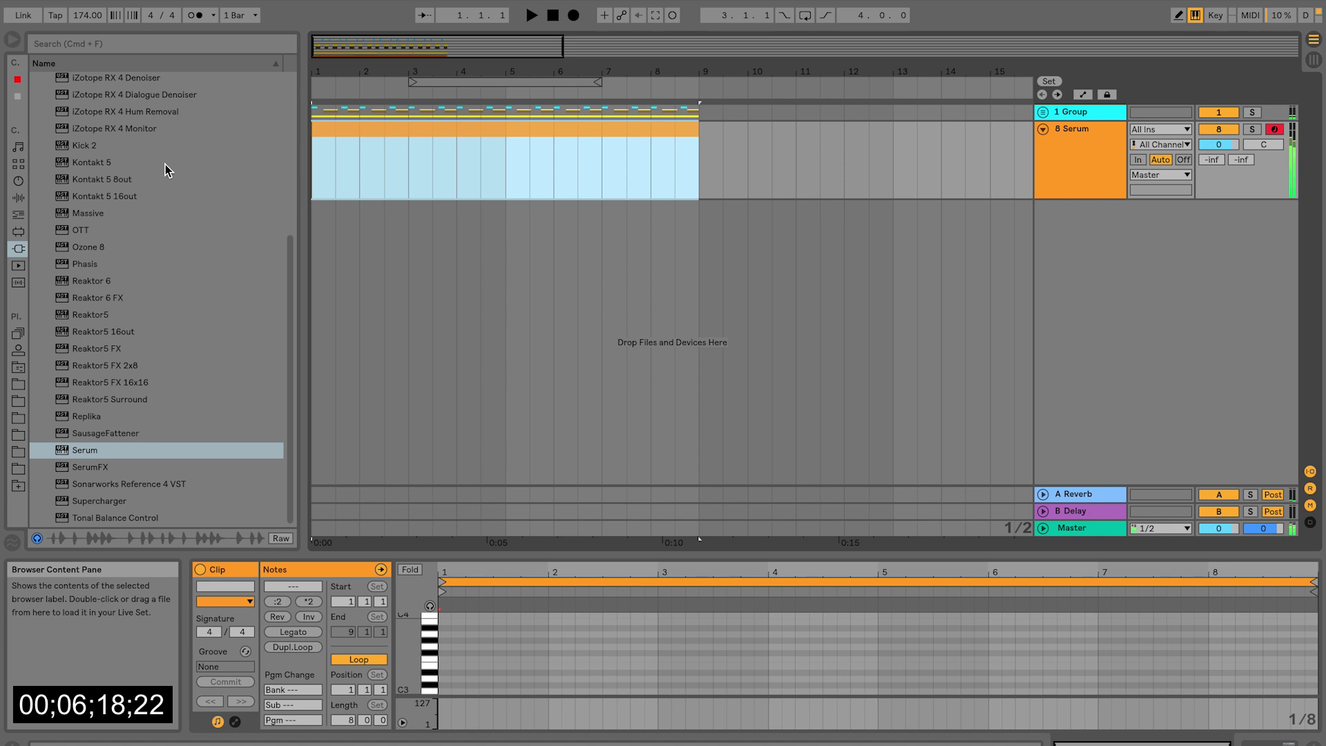
pyautogui.moveTo(548, 552); pyautogui.dragTo(542, 357)
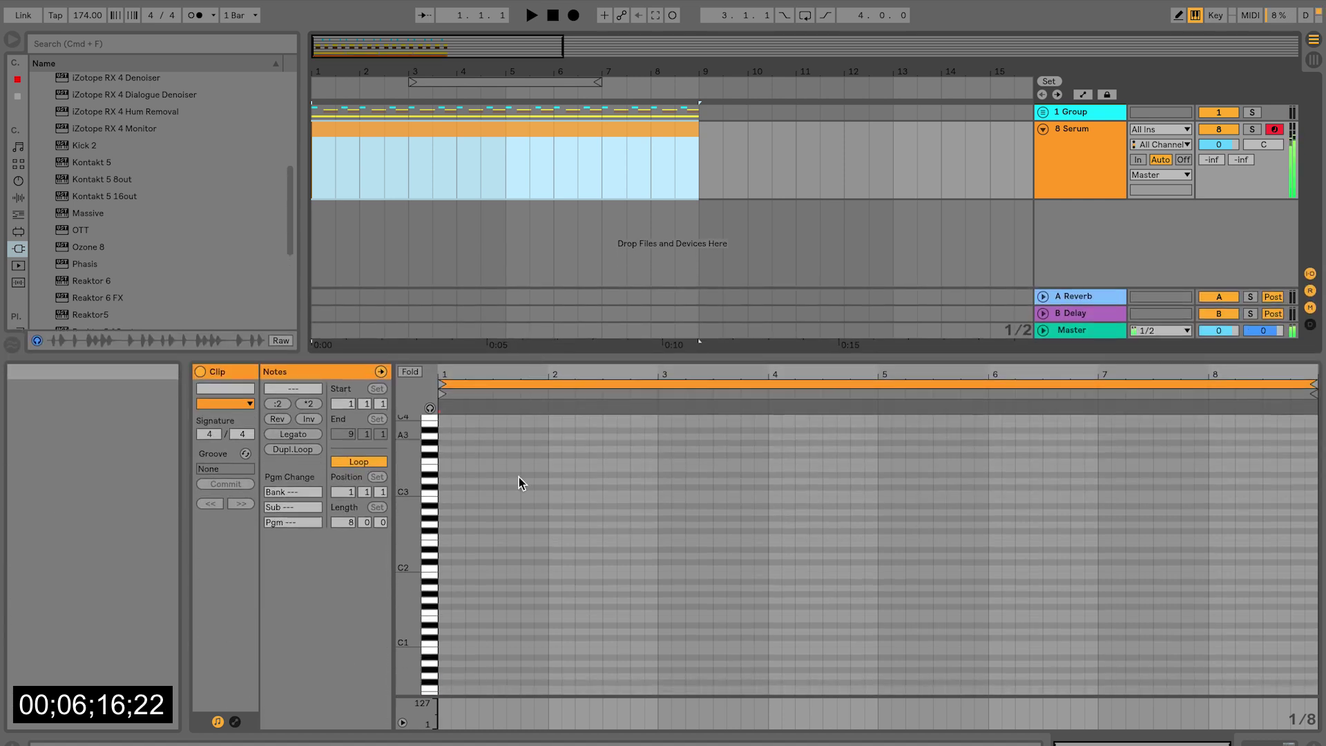
# Step: Add an A0 note at the start of the Serum clip and lengthen it to the middle of bar 4
pyautogui.scroll(-3, 515, 590)
pyautogui.doubleClick(452, 589)
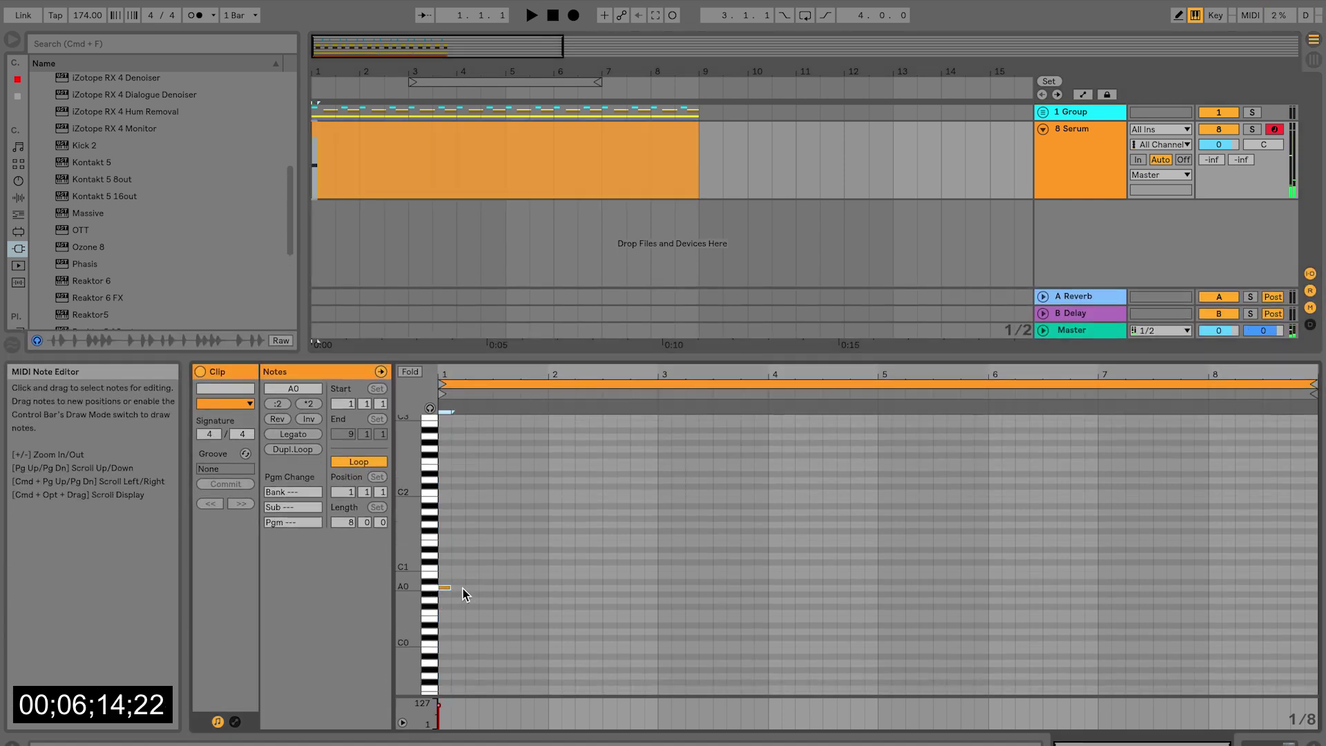
pyautogui.moveTo(450, 589); pyautogui.dragTo(656, 587)
pyautogui.press('space')
pyautogui.press('space')
pyautogui.moveTo(655, 589); pyautogui.dragTo(857, 568)
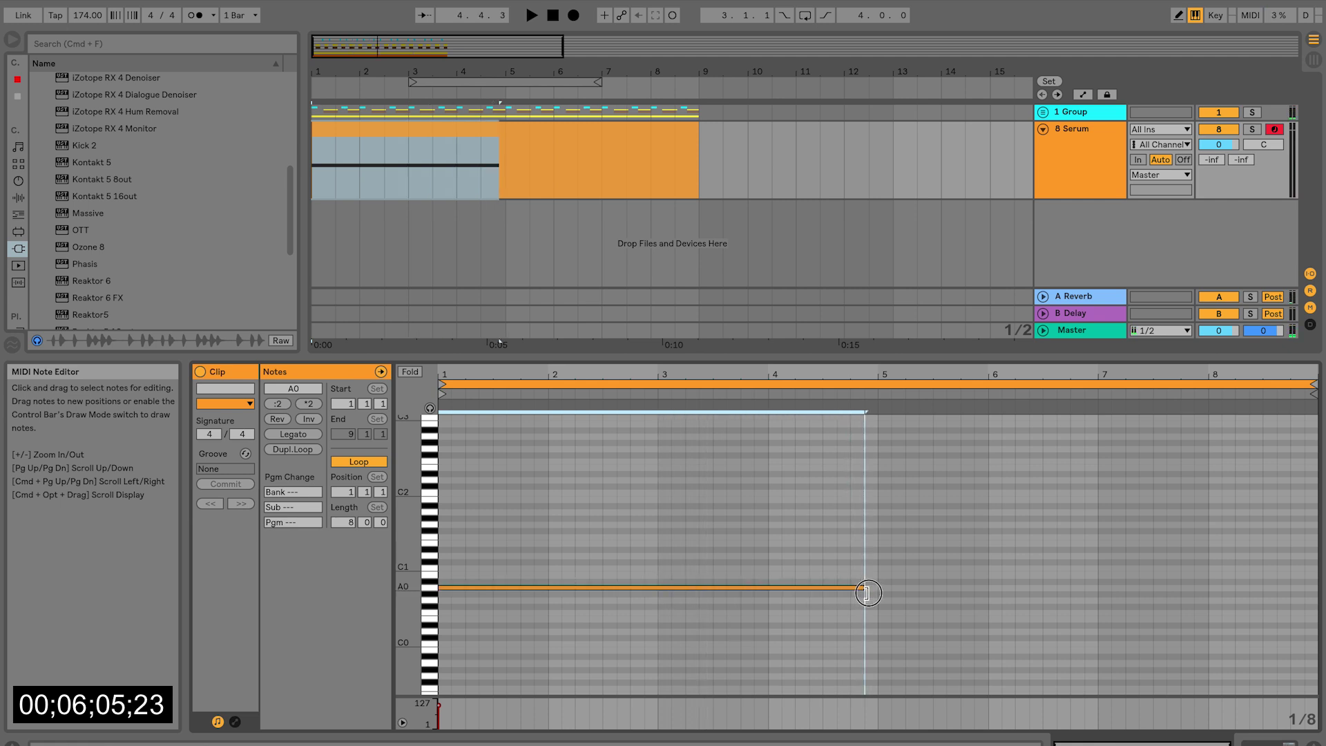
# Step: Add short C1 and B0 notes in the second half of bar 4 and an F0 note held through bars 5 to 8
pyautogui.doubleClick(822, 570)
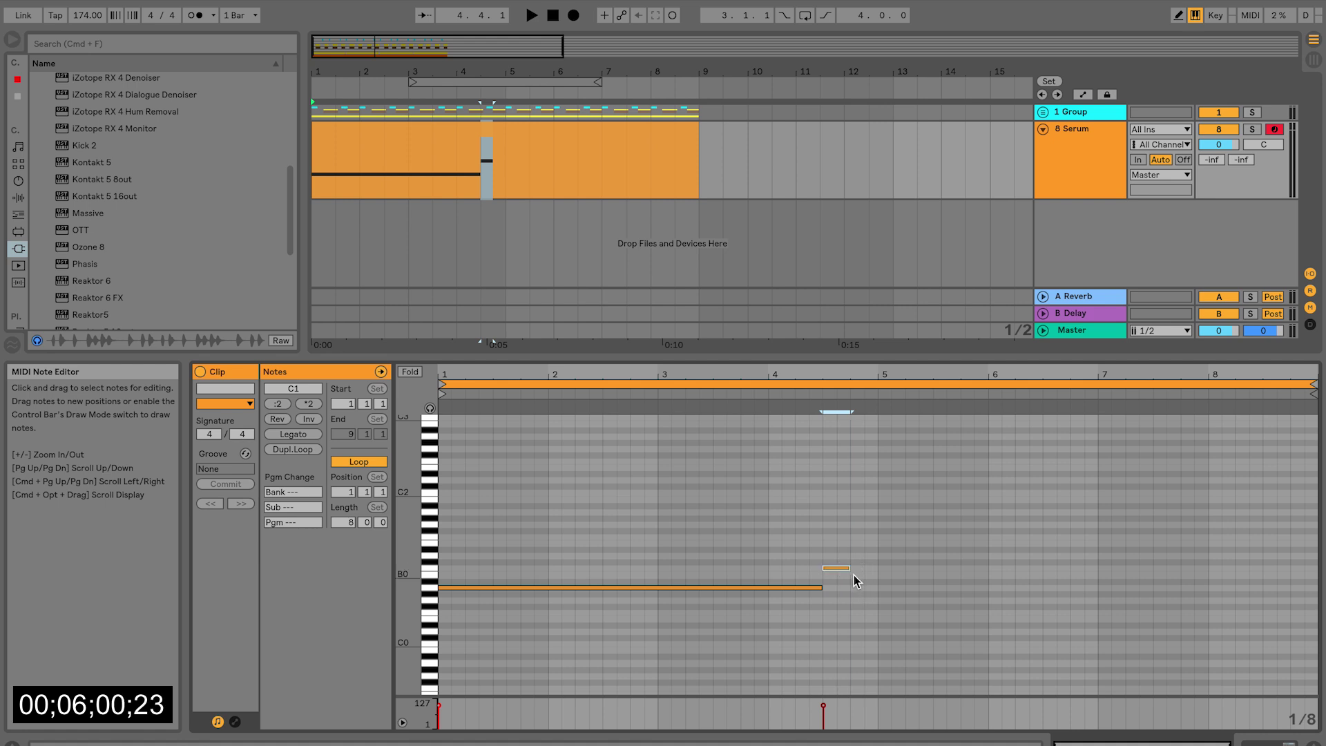
pyautogui.moveTo(869, 580); pyautogui.dragTo(877, 579)
pyautogui.press('space')
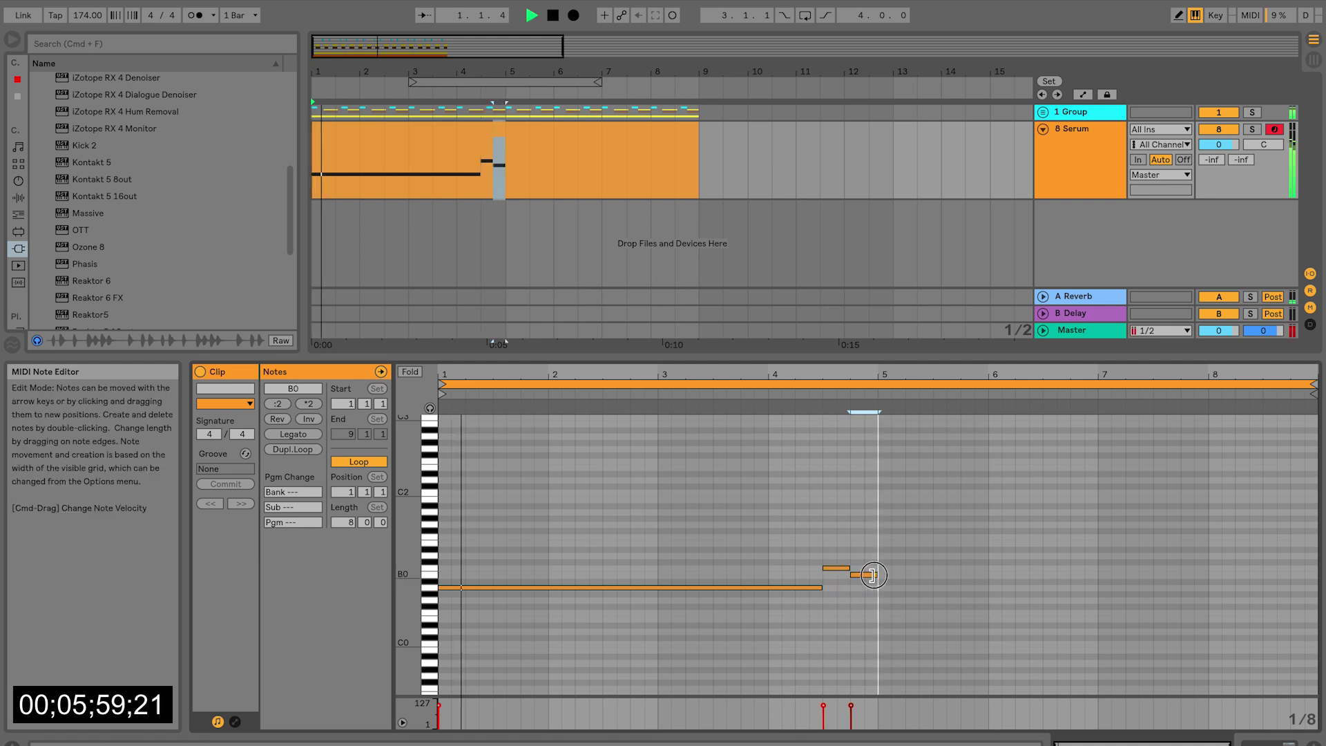
pyautogui.doubleClick(882, 613)
pyautogui.moveTo(888, 613); pyautogui.dragTo(1316, 613)
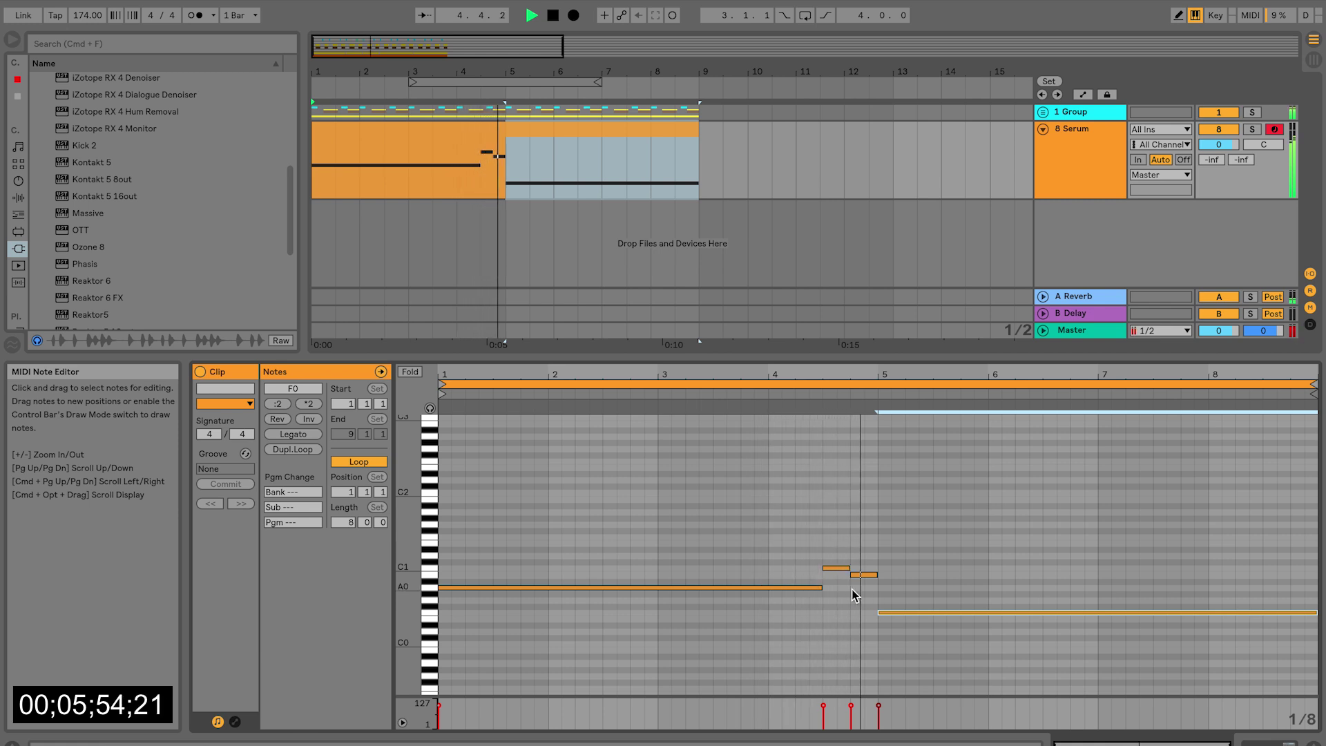
# Step: Shorten the A0 note to two bars and add an E1 note lasting all of bar 3
pyautogui.press('space')
pyautogui.moveTo(821, 588); pyautogui.dragTo(628, 592)
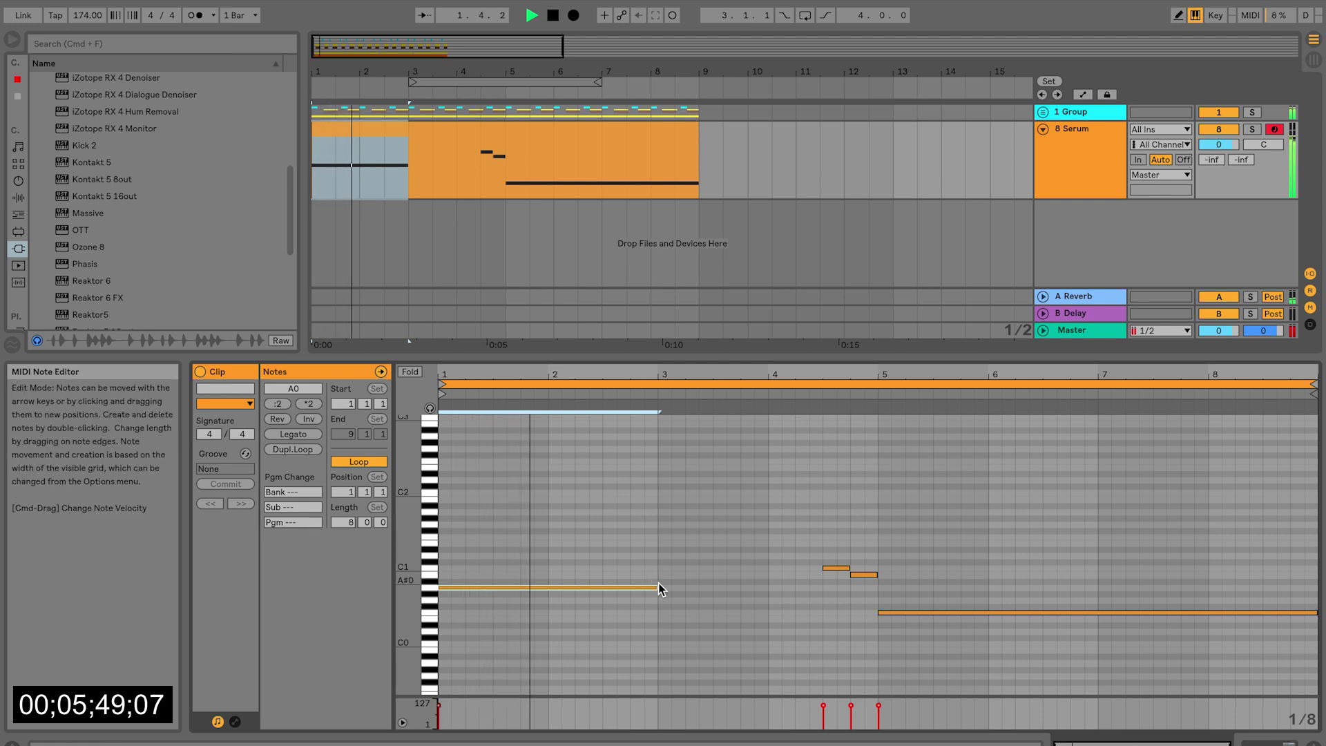
pyautogui.doubleClick(661, 575)
pyautogui.moveTo(665, 575); pyautogui.dragTo(751, 545)
pyautogui.press('space')
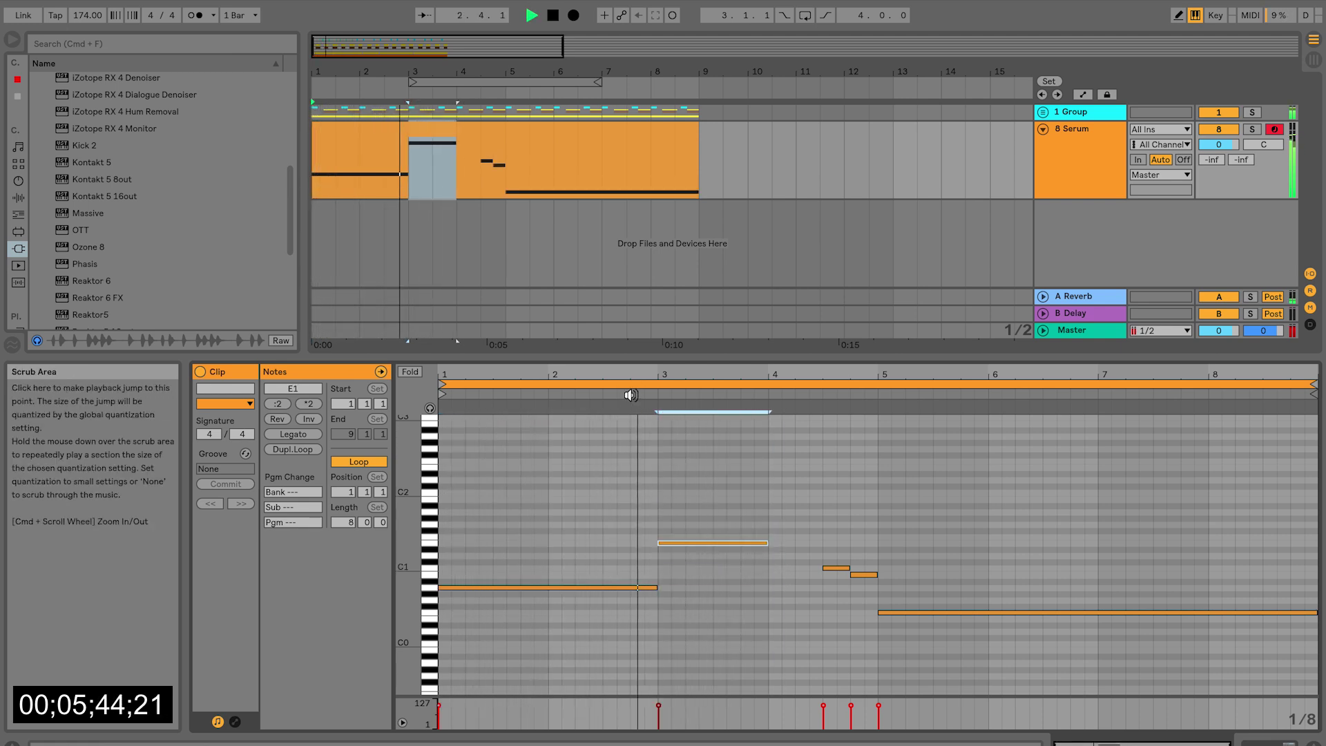
# Step: Move the short C1 note to the start of bar 4 as a three-beat F0 note, and delete the B0 note
pyautogui.moveTo(839, 570); pyautogui.dragTo(784, 568)
pyautogui.click(643, 396)
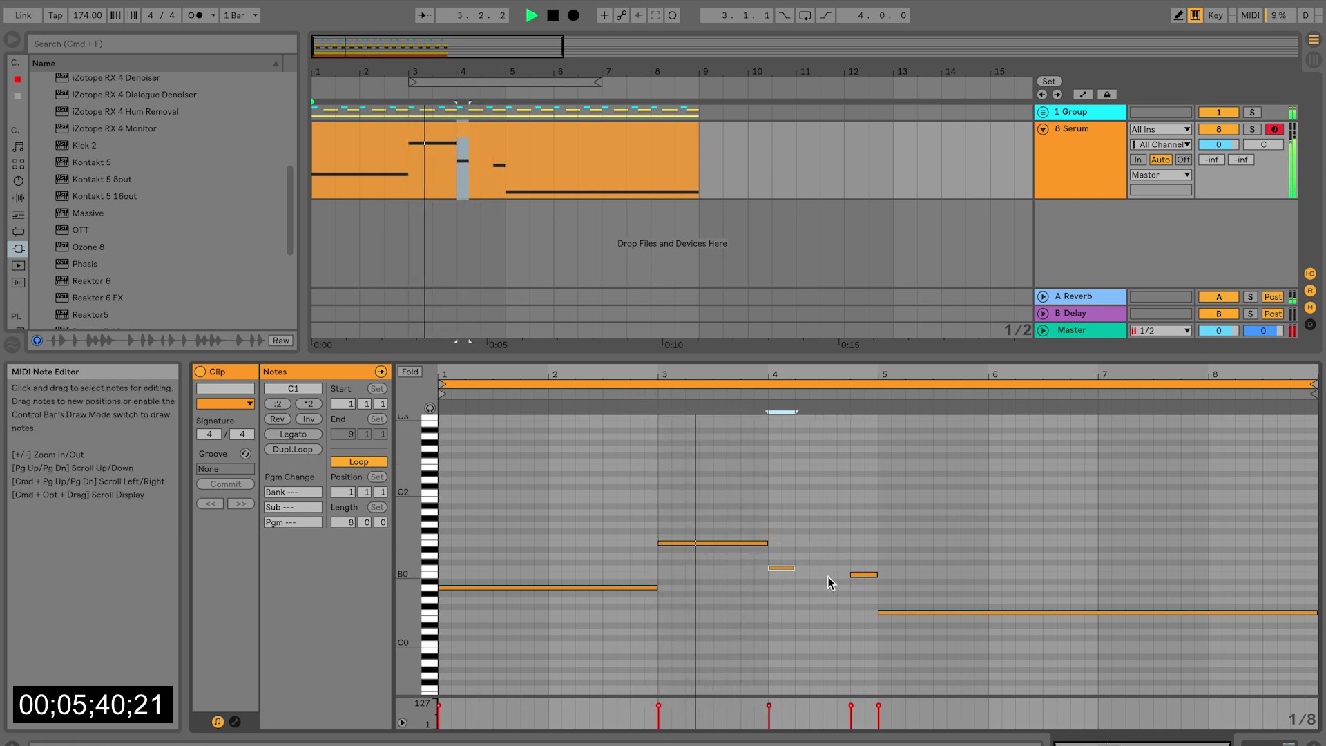
pyautogui.moveTo(792, 569); pyautogui.dragTo(838, 620)
pyautogui.click(863, 578)
pyautogui.press('Delete')
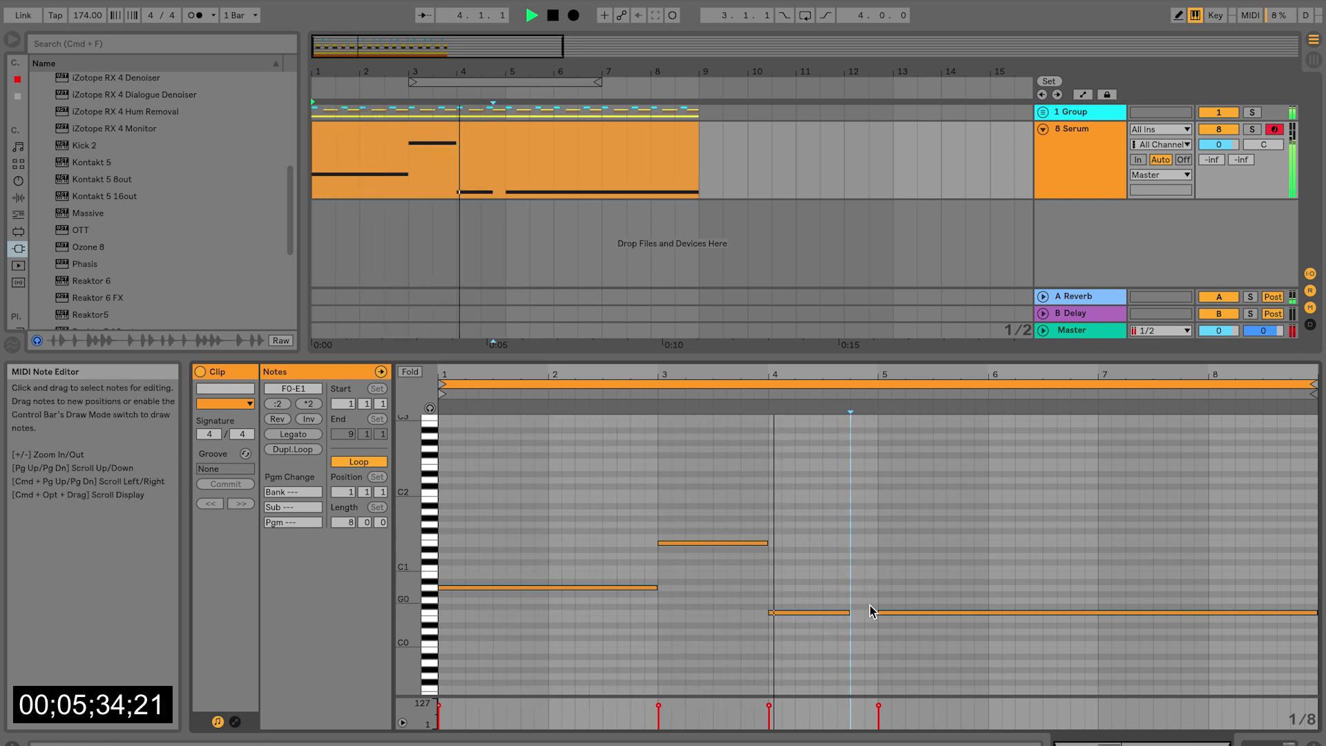
# Step: Lower the bar 4 note to E0 and lengthen it to the start of bar 5, auditioning the bassline
pyautogui.moveTo(849, 613); pyautogui.dragTo(849, 613)
pyautogui.press('space')
pyautogui.moveTo(835, 614); pyautogui.dragTo(835, 622)
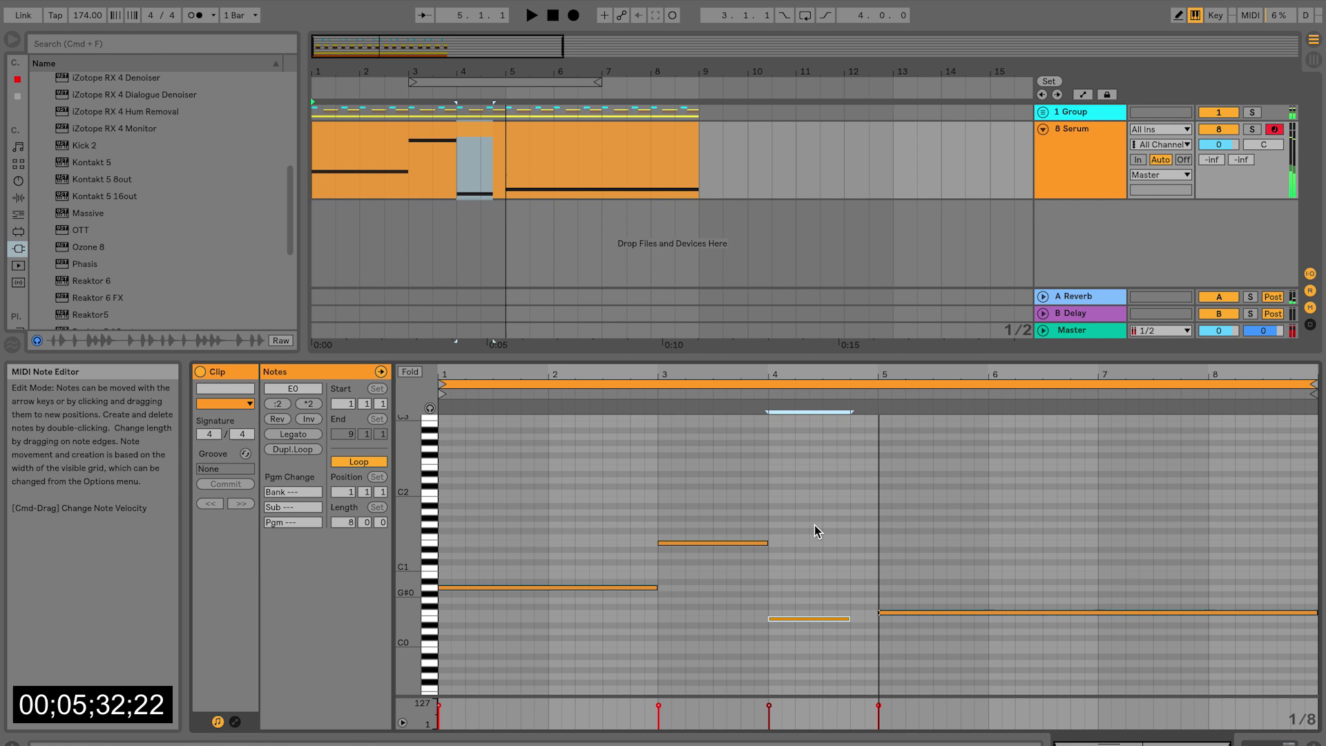
pyautogui.click(667, 391)
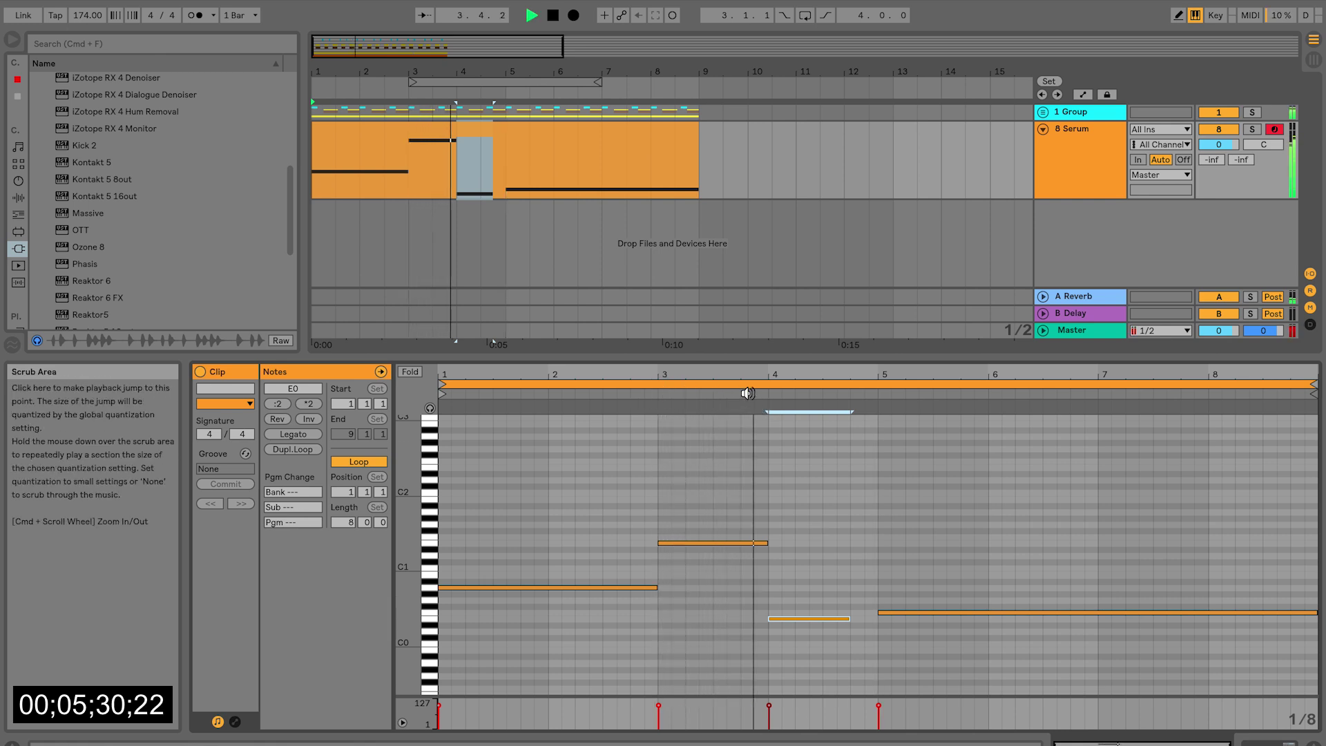
pyautogui.moveTo(850, 618); pyautogui.dragTo(878, 619)
pyautogui.press('space')
# Step: Lower the bar 3 note to C1, extend it to the middle of bar 4, and trim the E0 note to start there
pyautogui.moveTo(653, 588); pyautogui.dragTo(585, 589)
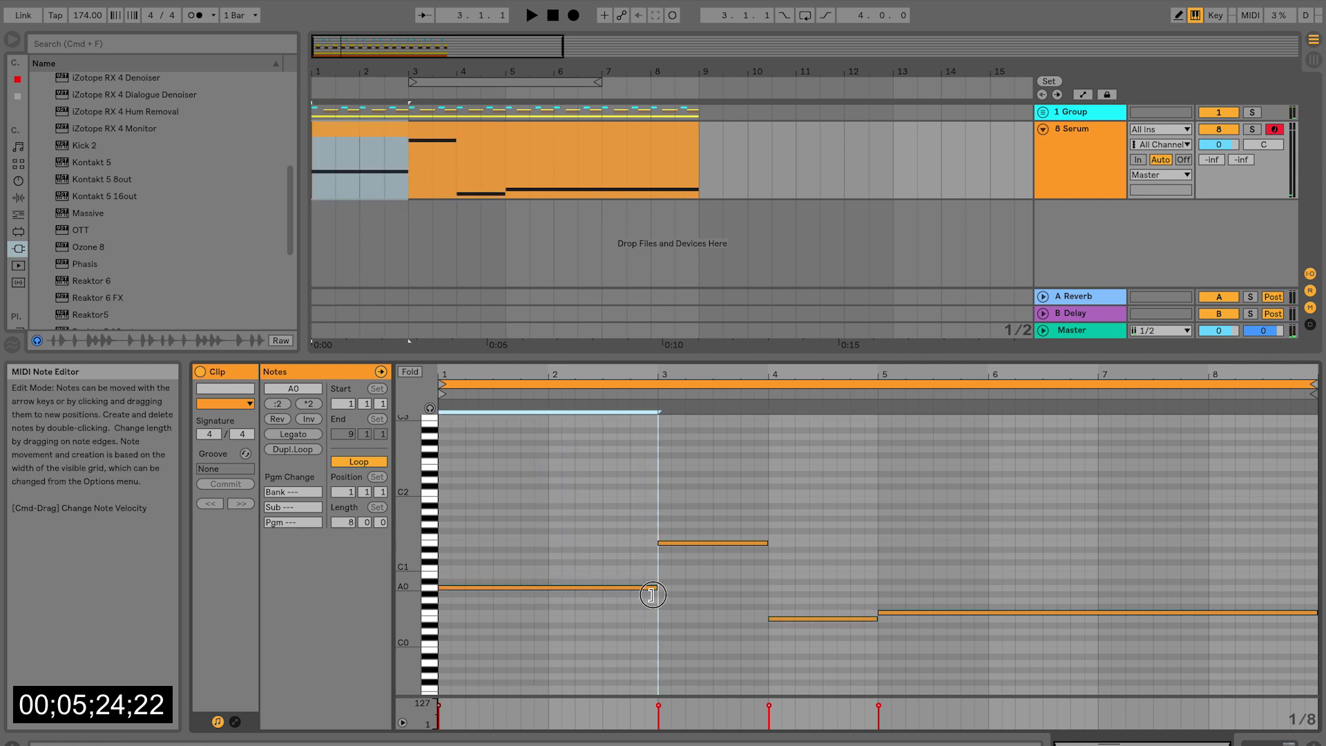
pyautogui.moveTo(695, 542); pyautogui.dragTo(690, 573)
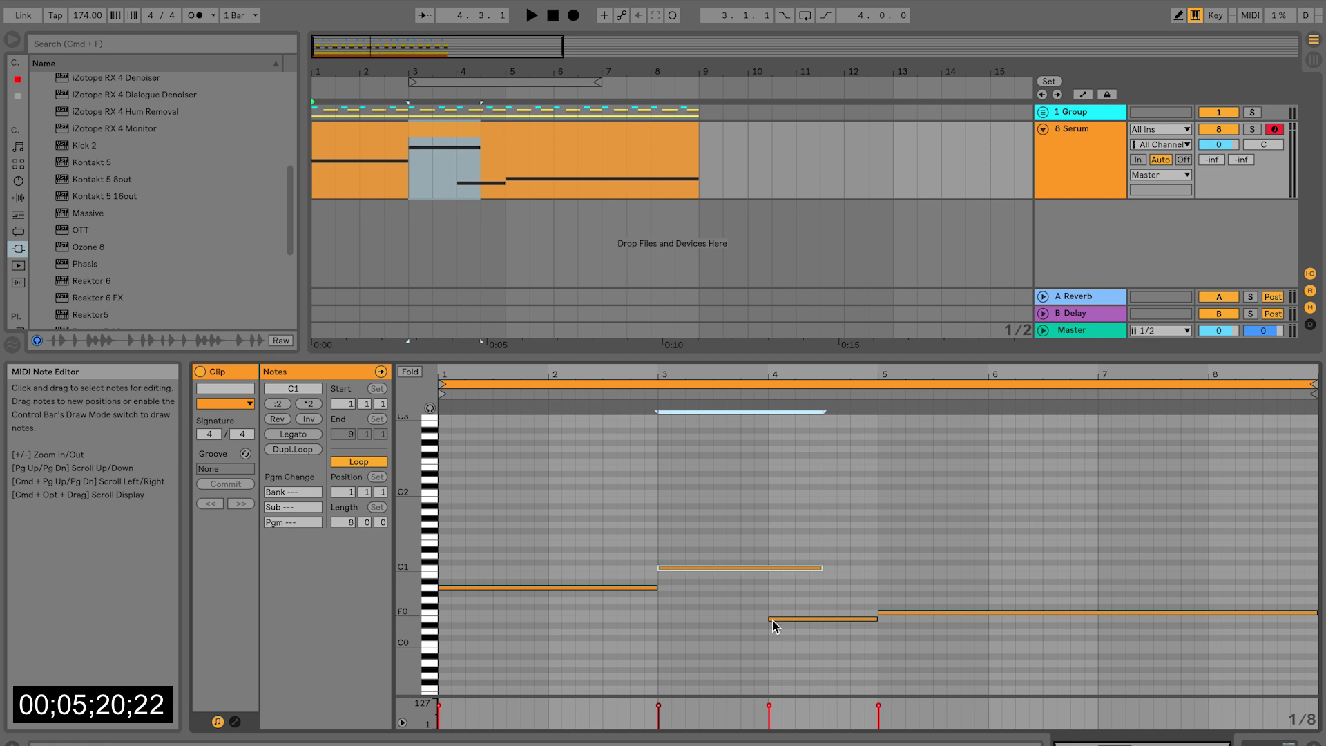
pyautogui.moveTo(771, 619); pyautogui.dragTo(813, 615)
pyautogui.click(649, 398)
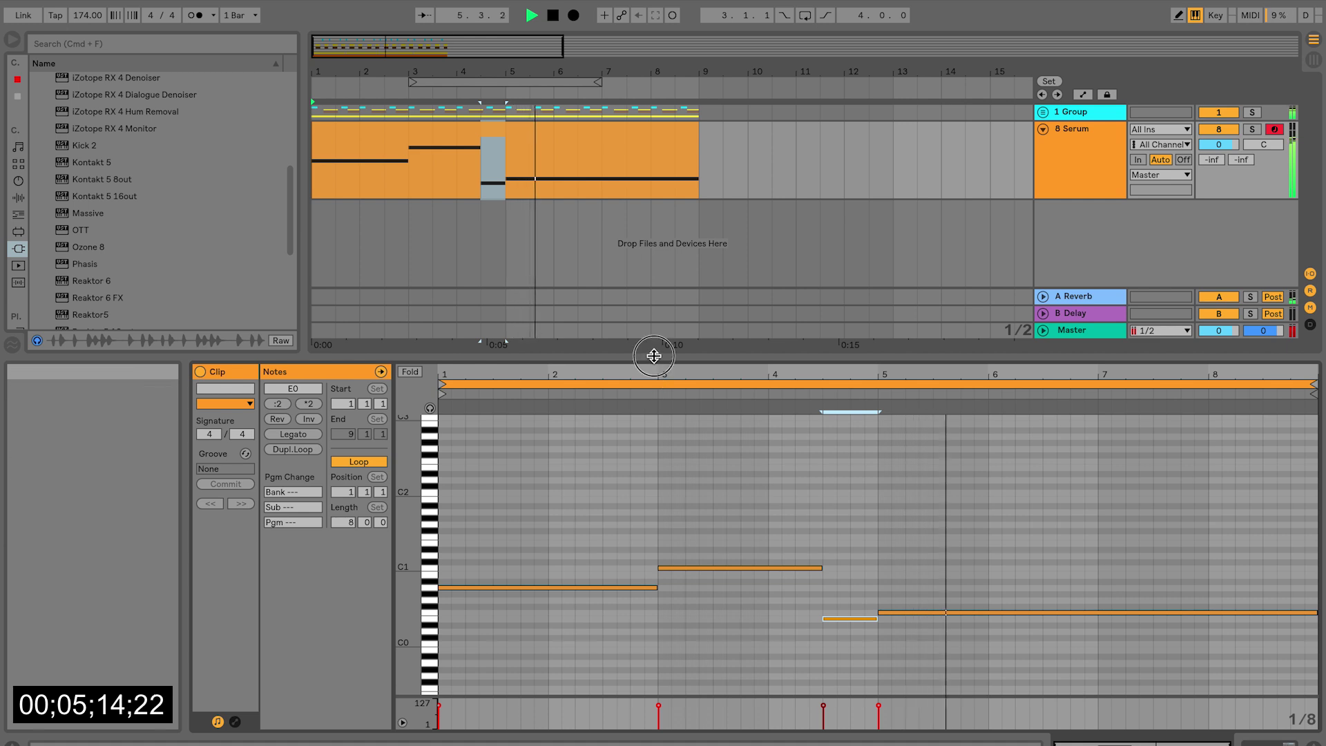
# Step: Shrink the clip editor and insert a new MIDI track below the Serum track
pyautogui.moveTo(652, 357); pyautogui.dragTo(645, 654)
pyautogui.press('space')
pyautogui.click(1056, 185)
pyautogui.press('super+shift+t')
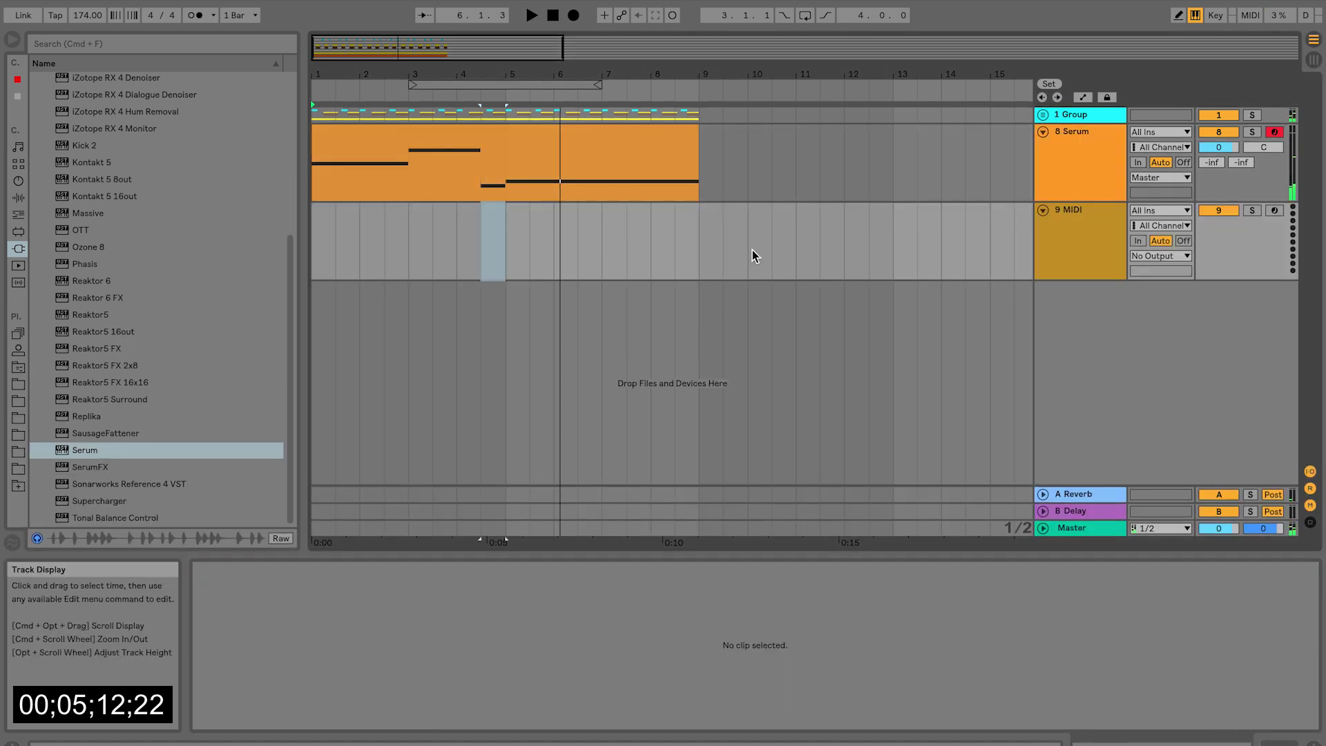
# Step: Load Sampler's Grand Piano Equal Production preset onto the new MIDI track
pyautogui.click(19, 181)
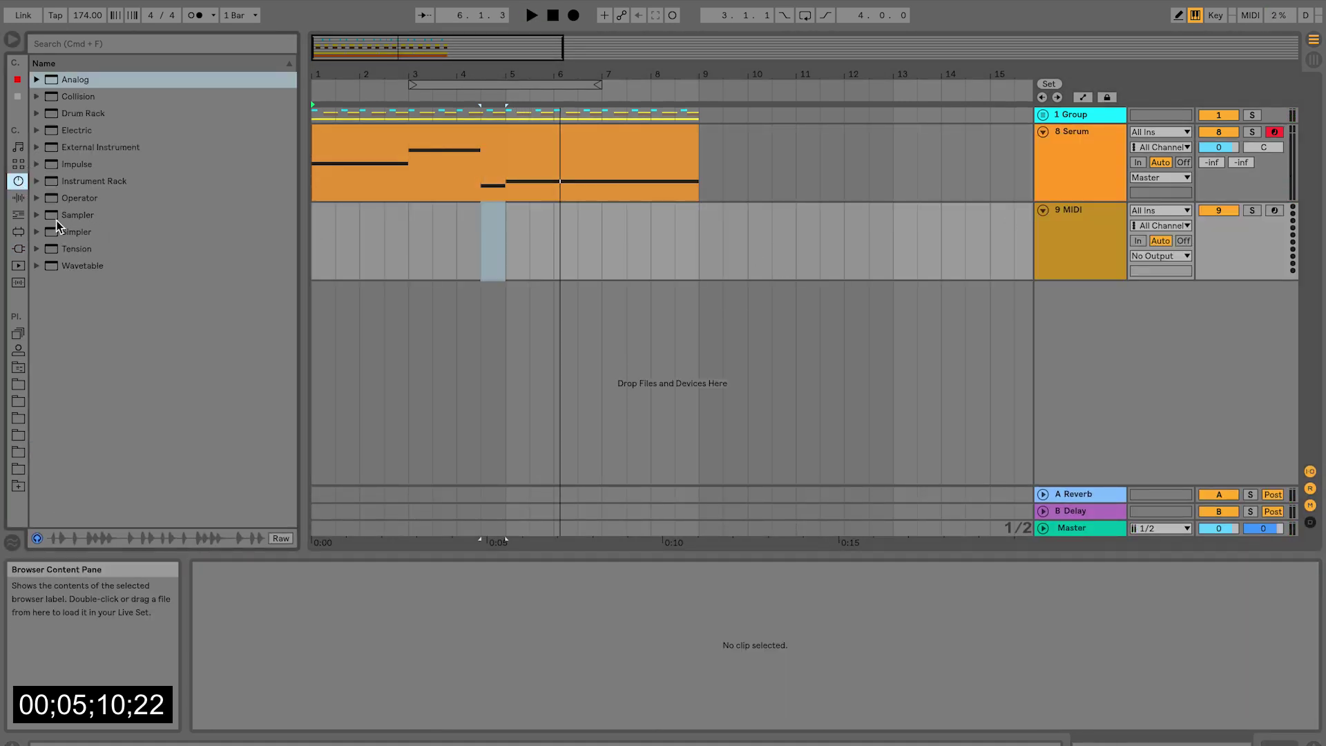
pyautogui.click(37, 215)
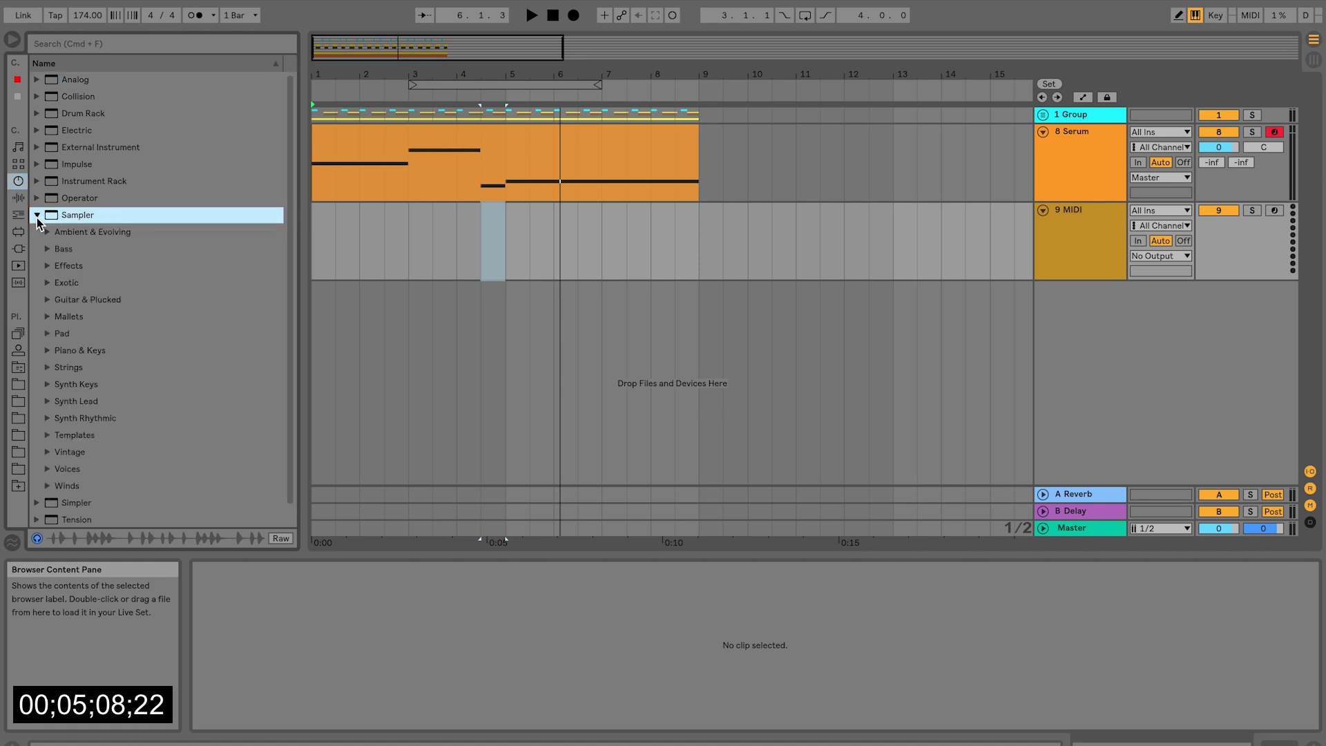
pyautogui.scroll(-1, 49, 341)
pyautogui.click(47, 336)
pyautogui.scroll(-10, 140, 379)
pyautogui.scroll(-1, 140, 379)
pyautogui.scroll(5, 141, 380)
pyautogui.click(159, 281)
pyautogui.click(155, 247)
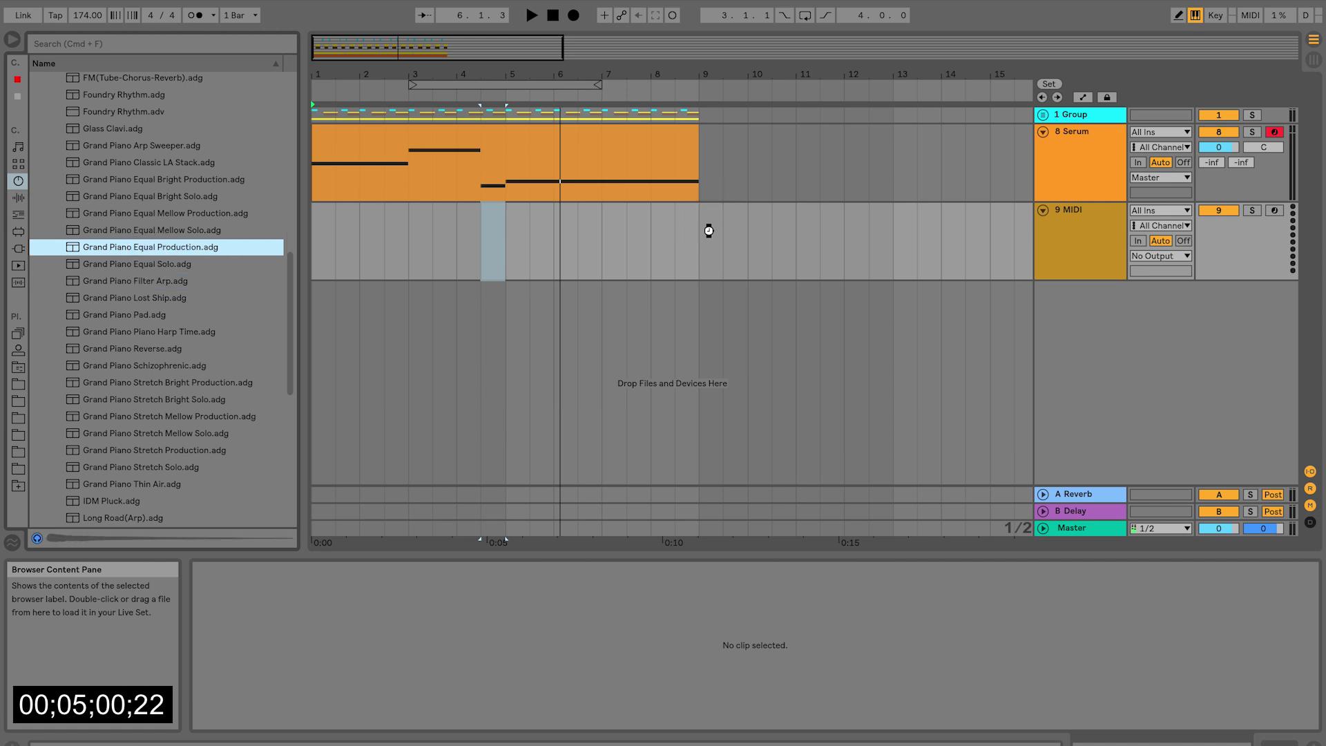
pyautogui.moveTo(709, 231); pyautogui.dragTo(712, 235)
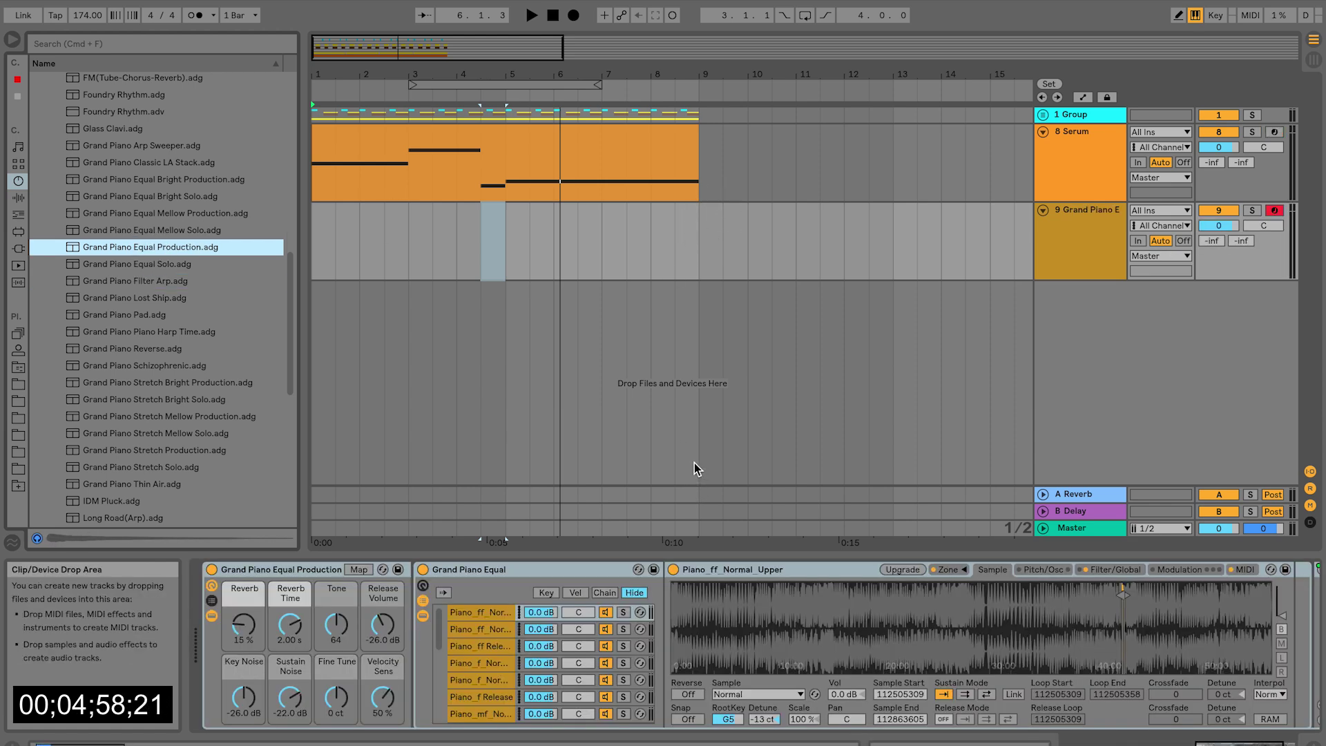
pyautogui.hscroll(3, 662, 642)
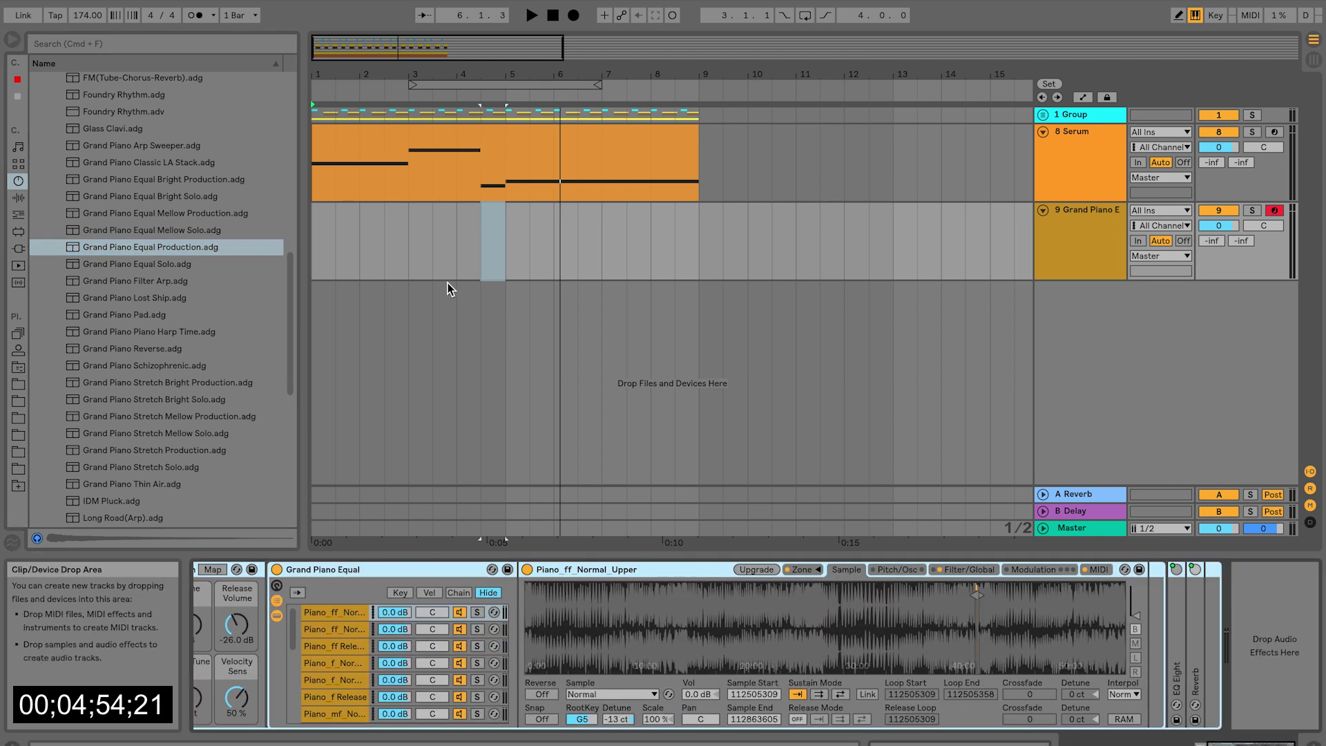
# Step: Create an empty eight-bar MIDI clip on the piano track
pyautogui.moveTo(320, 260); pyautogui.dragTo(706, 259)
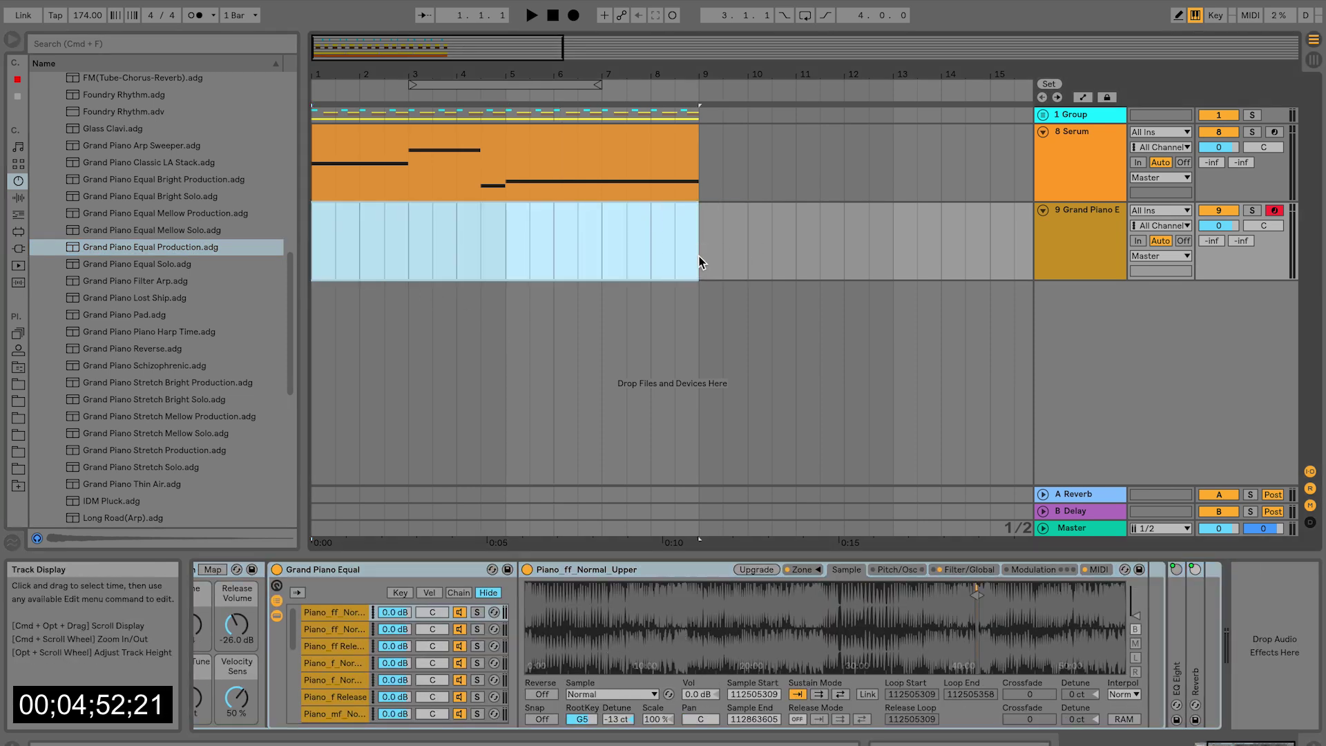
pyautogui.press('super+shift+m')
pyautogui.moveTo(814, 552); pyautogui.dragTo(833, 255)
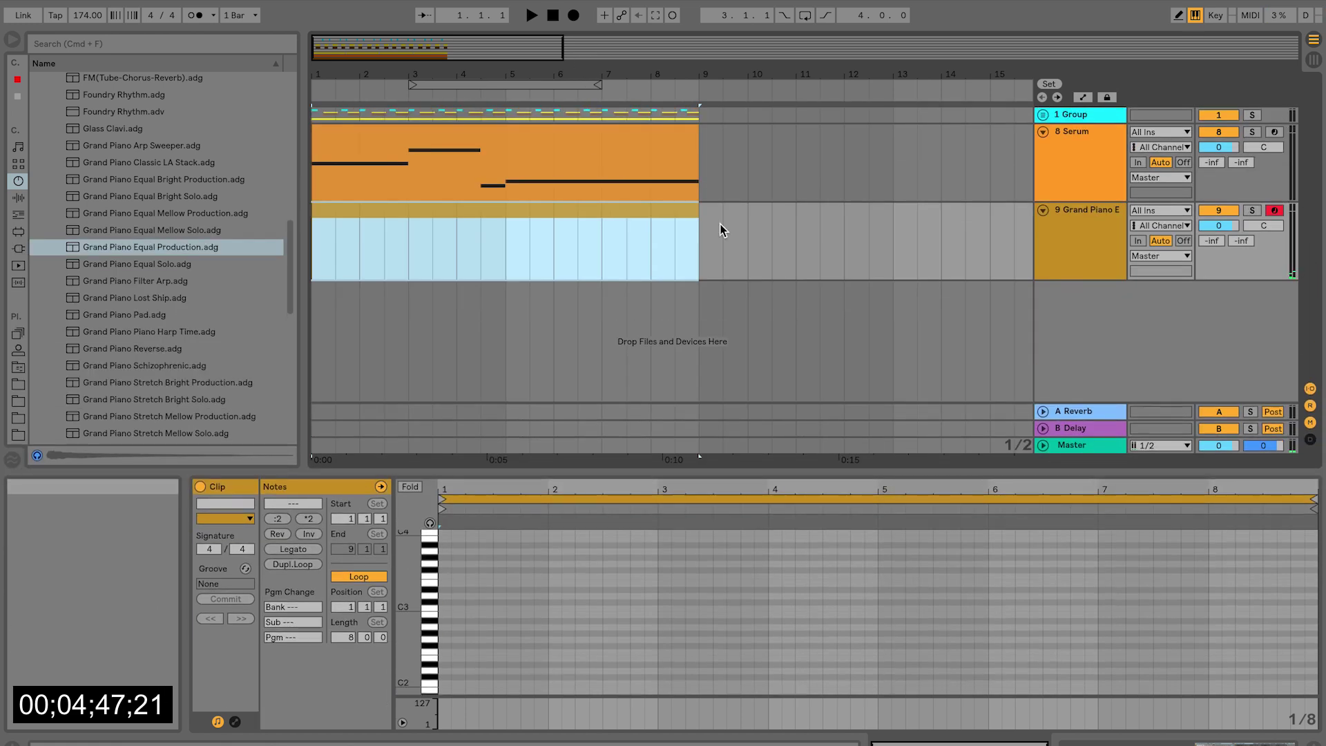
# Step: Copy the Serum clip to the piano track, solo that track to audition it, and enlarge the note editor
pyautogui.keyDown('alt'); pyautogui.moveTo(624, 151); pyautogui.dragTo(612, 238); pyautogui.keyUp('alt')
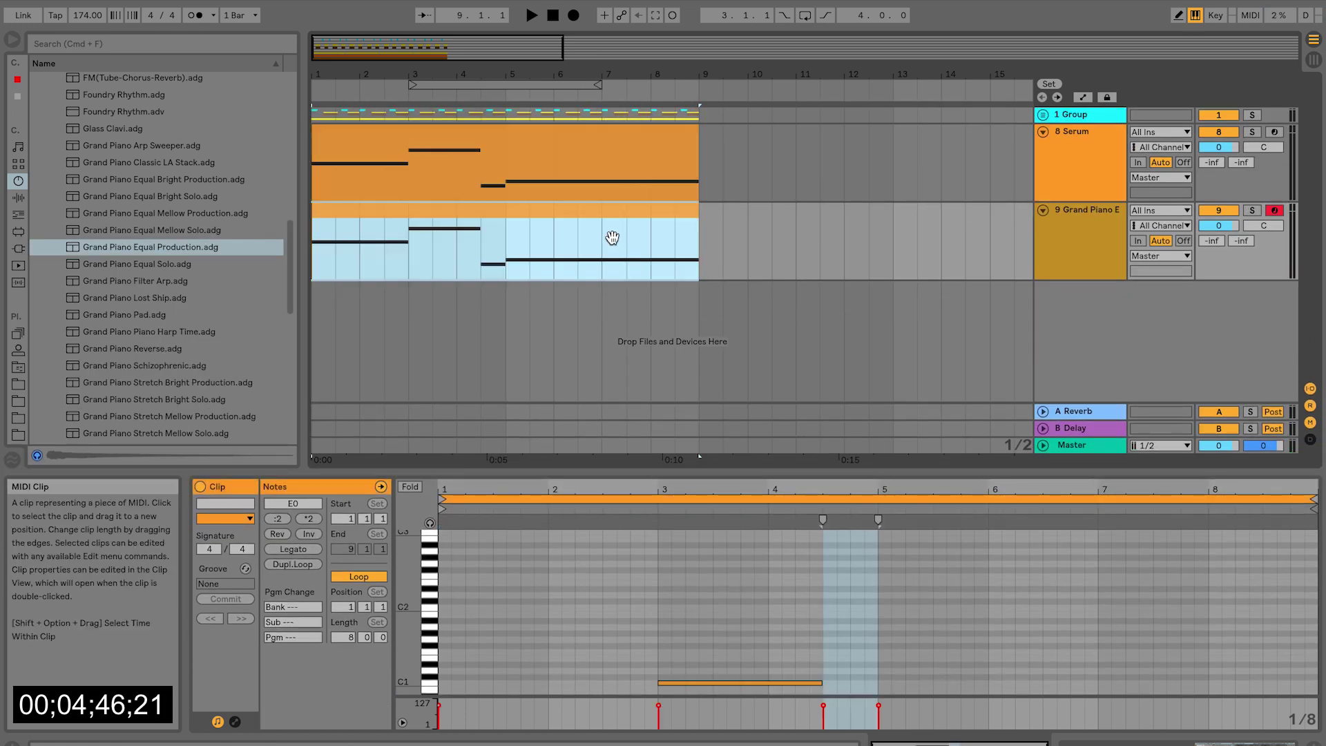
pyautogui.click(1251, 210)
pyautogui.click(1217, 210)
pyautogui.press('space')
pyautogui.press('space')
pyautogui.press('space')
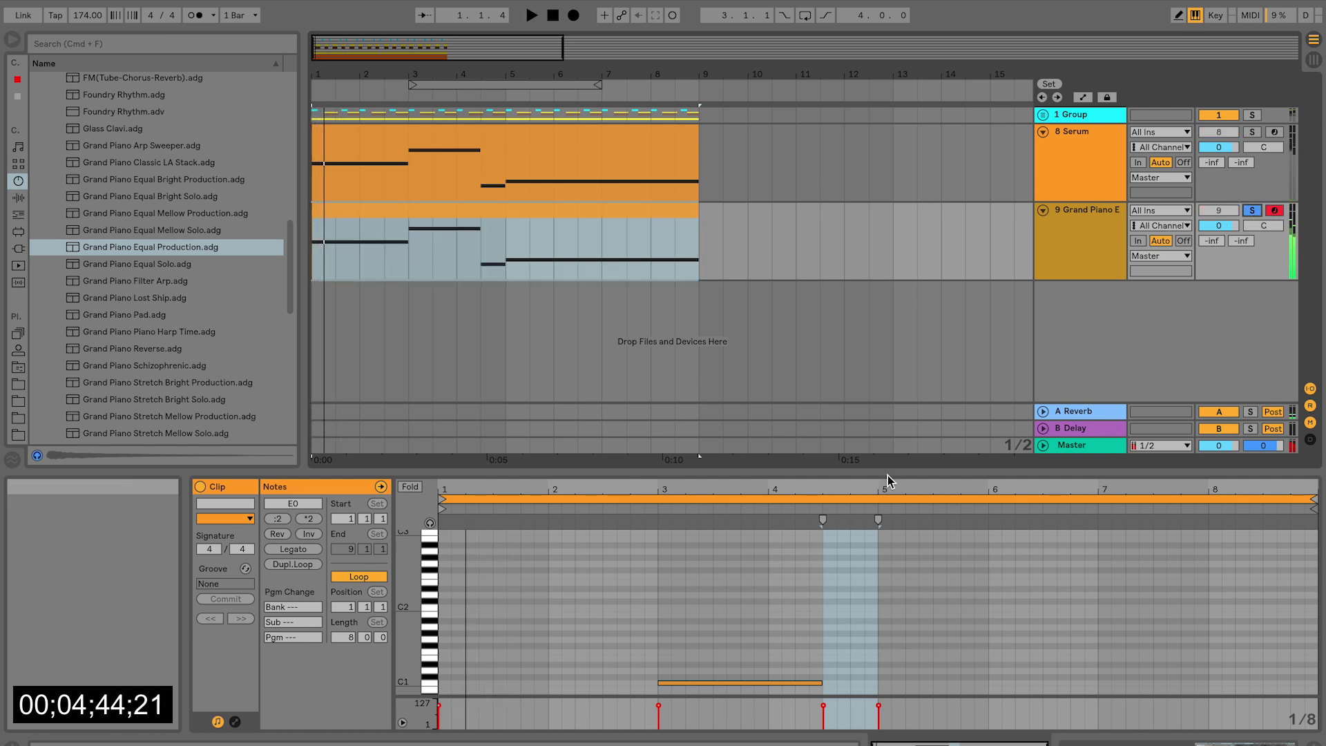
pyautogui.moveTo(884, 472); pyautogui.dragTo(849, 214)
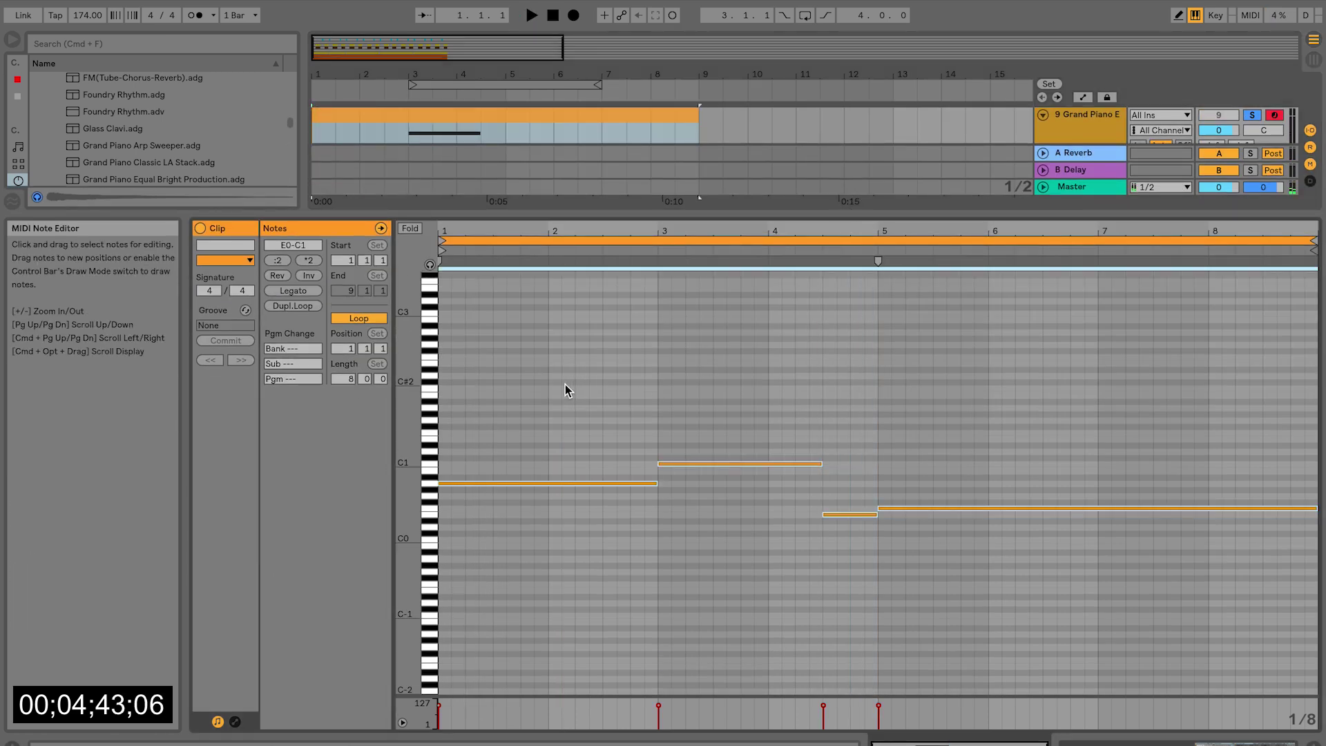
# Step: Try the copied piano notes one octave lower and raise them back an octave
pyautogui.press('space')
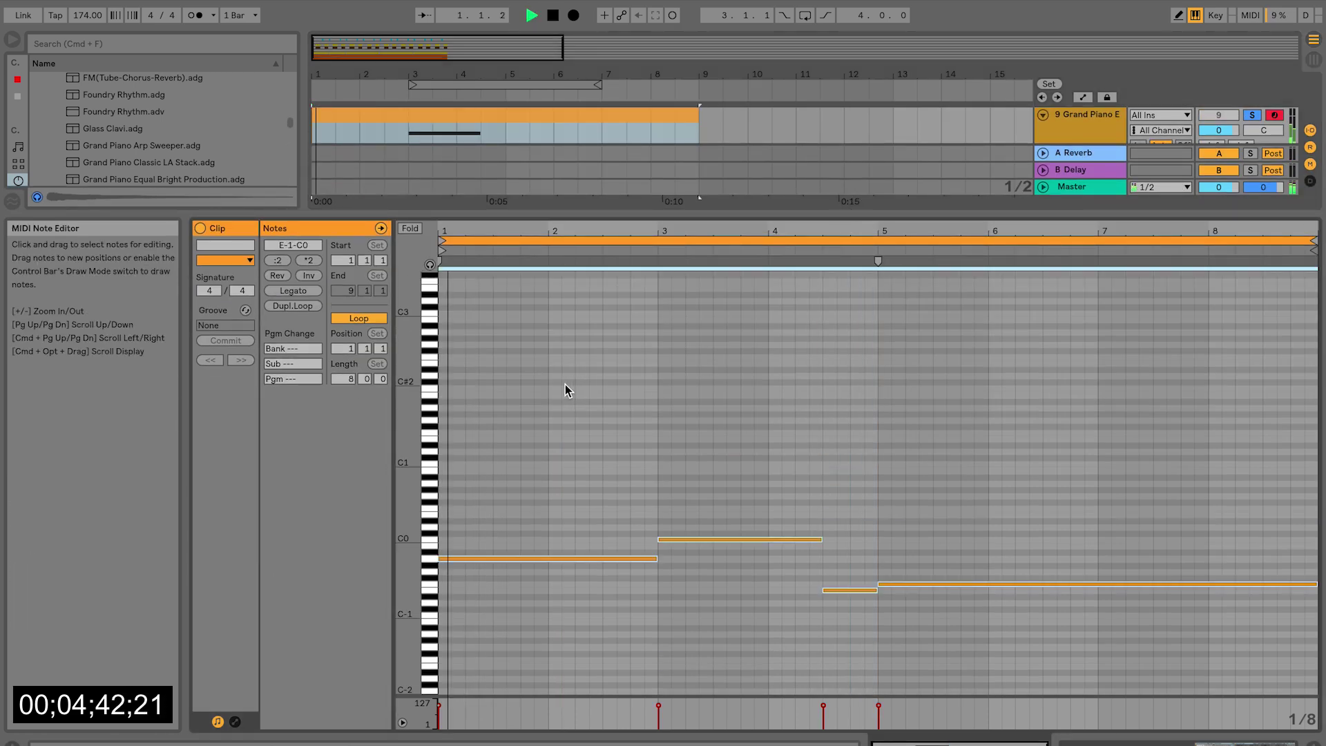
pyautogui.hotkey('shift', 'Up')
pyautogui.press('space')
# Step: Add A2 and C3 notes over bars 1 and 2 of the piano clip
pyautogui.scroll(4, 643, 519)
pyautogui.doubleClick(513, 475)
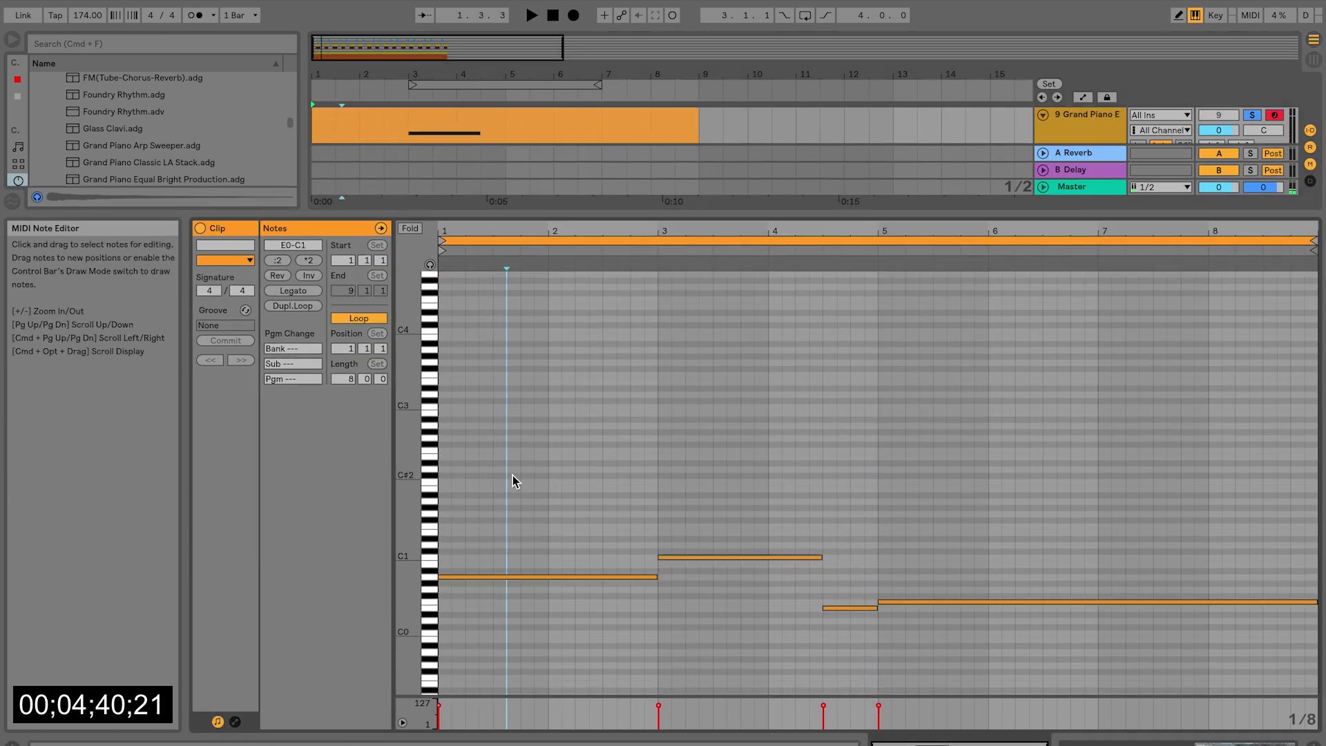
pyautogui.moveTo(511, 478)
pyautogui.mouseDown()
pyautogui.moveTo(448, 434)
pyautogui.moveTo(646, 424)
pyautogui.moveTo(608, 408)
pyautogui.mouseUp()
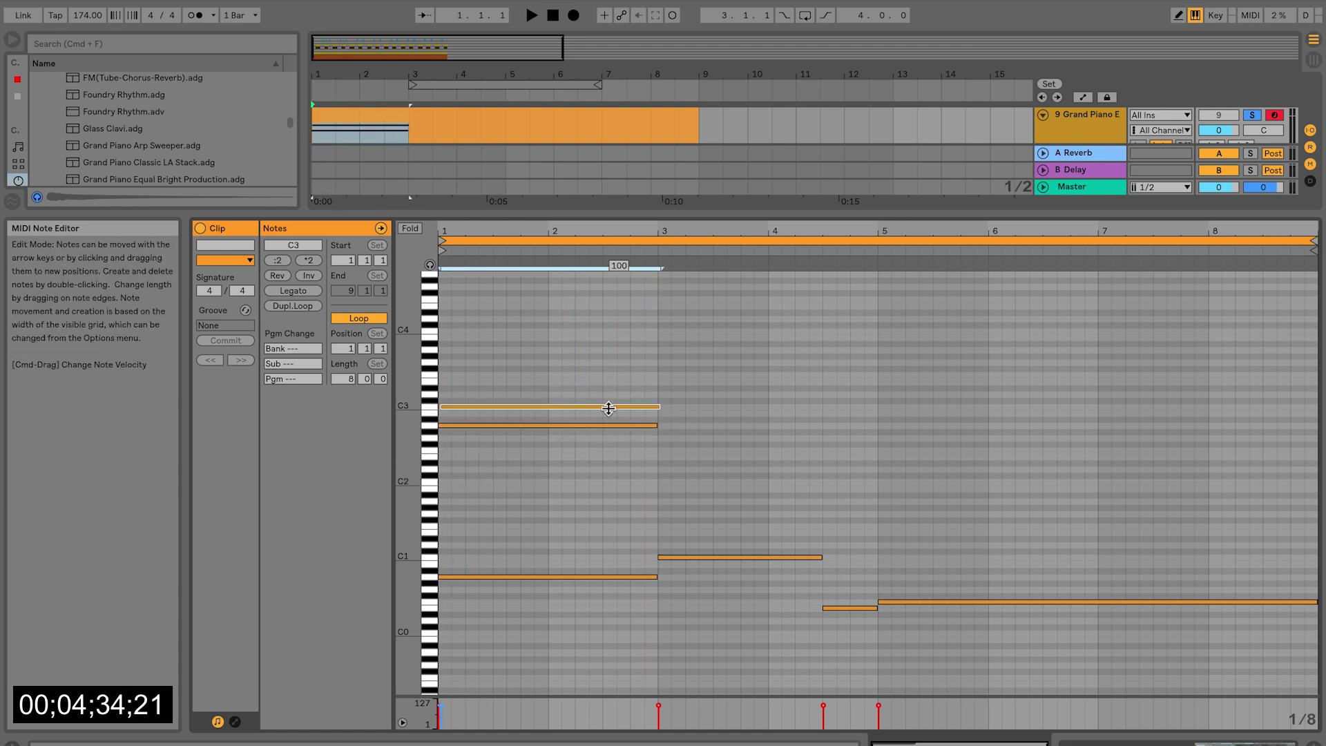
# Step: Add E3 and C3 notes from bar 3 to about the middle of bar 4, and play the chord
pyautogui.doubleClick(665, 381)
pyautogui.moveTo(668, 382); pyautogui.dragTo(822, 382)
pyautogui.doubleClick(666, 414)
pyautogui.moveTo(699, 413); pyautogui.dragTo(837, 415)
pyautogui.click(640, 253)
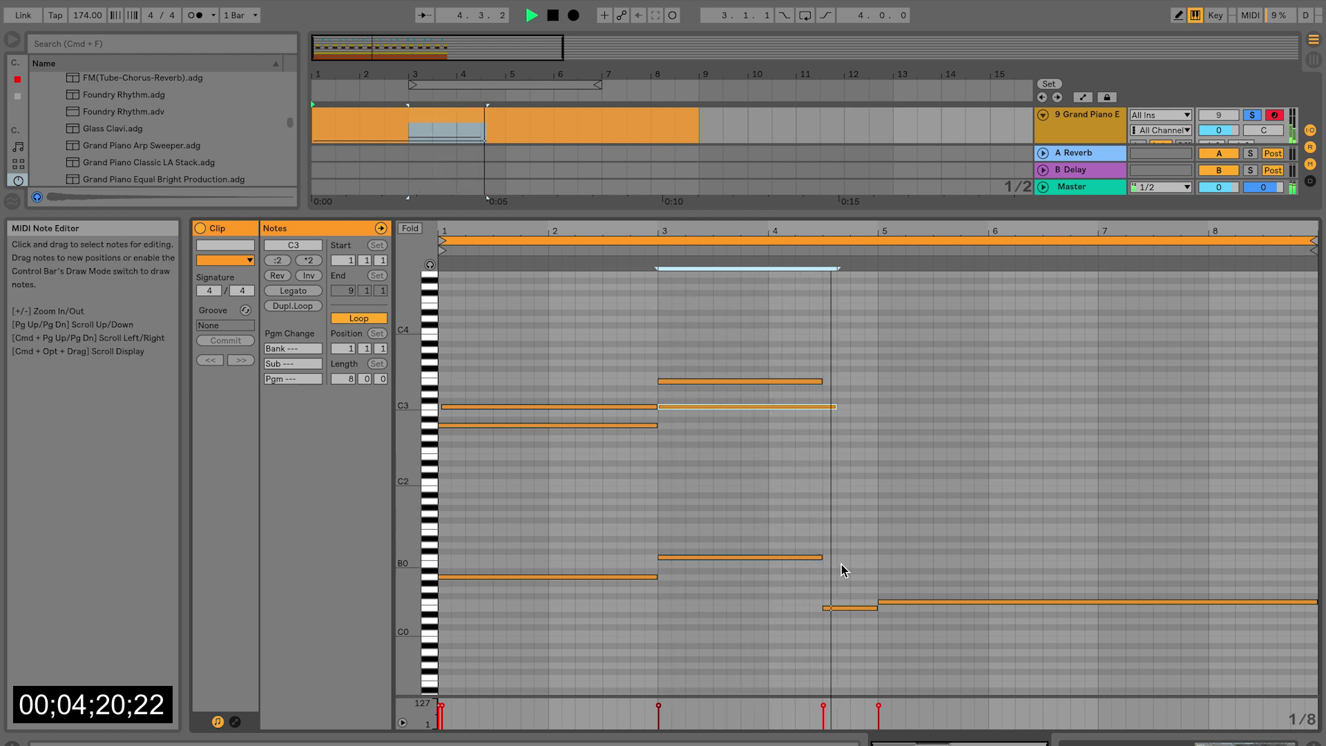
# Step: Add F2 and C3 notes across bars 5 to 8 of the piano clip, and play the chord
pyautogui.click(888, 454)
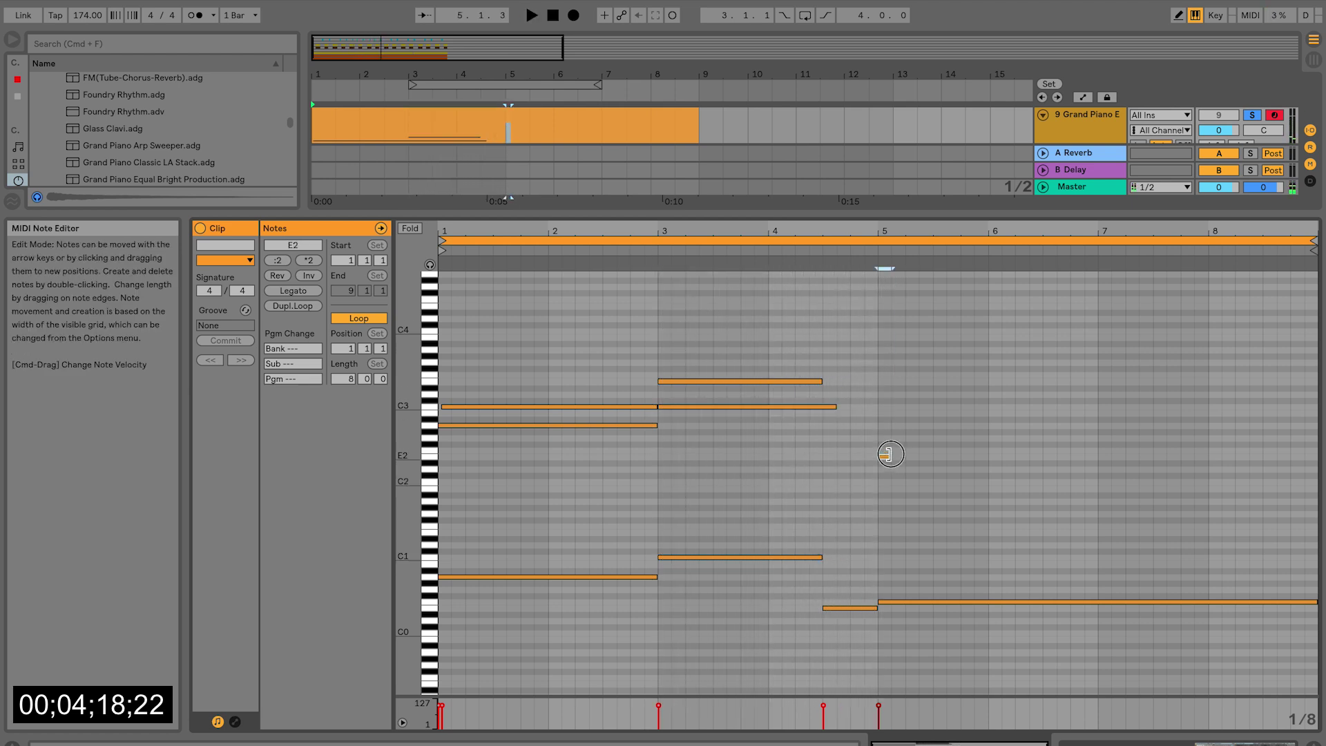
pyautogui.moveTo(896, 459); pyautogui.dragTo(1296, 456)
pyautogui.click(884, 416)
pyautogui.moveTo(889, 413); pyautogui.dragTo(1249, 407)
pyautogui.click(867, 251)
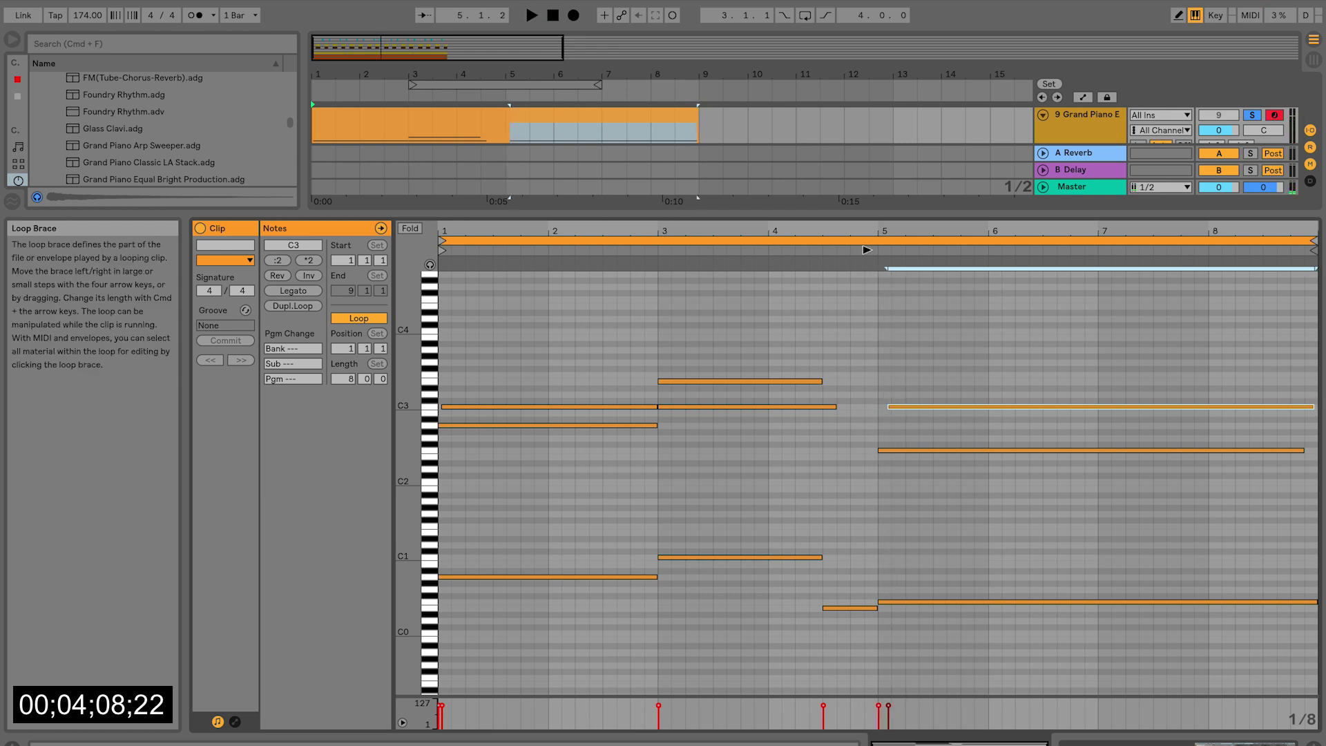
pyautogui.click(863, 250)
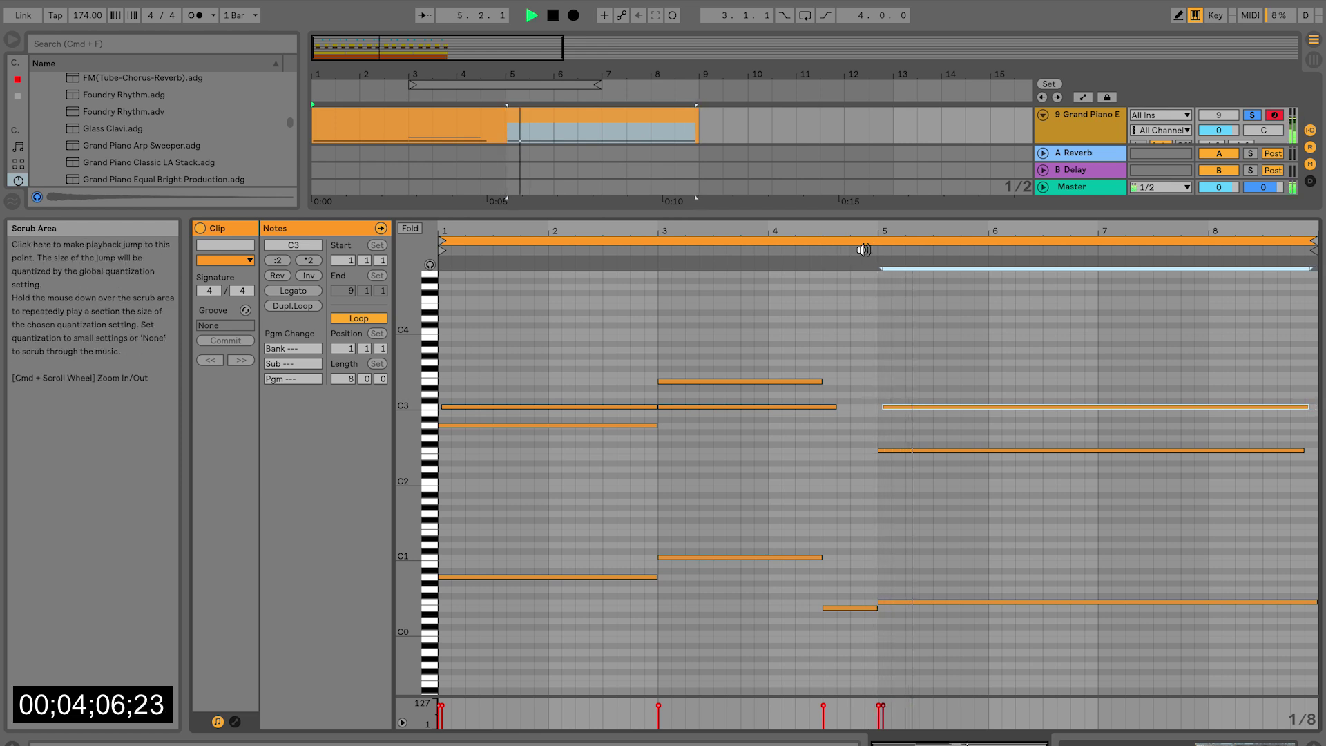
# Step: Add an A3 note across bars 5 to 8 of the piano clip, and play the chord
pyautogui.press('space')
pyautogui.moveTo(914, 406); pyautogui.dragTo(911, 406)
pyautogui.click(851, 258)
pyautogui.press('space')
pyautogui.click(930, 375)
pyautogui.click(859, 250)
pyautogui.press('Up')
pyautogui.press('Up')
pyautogui.press('Up')
pyautogui.press('Up')
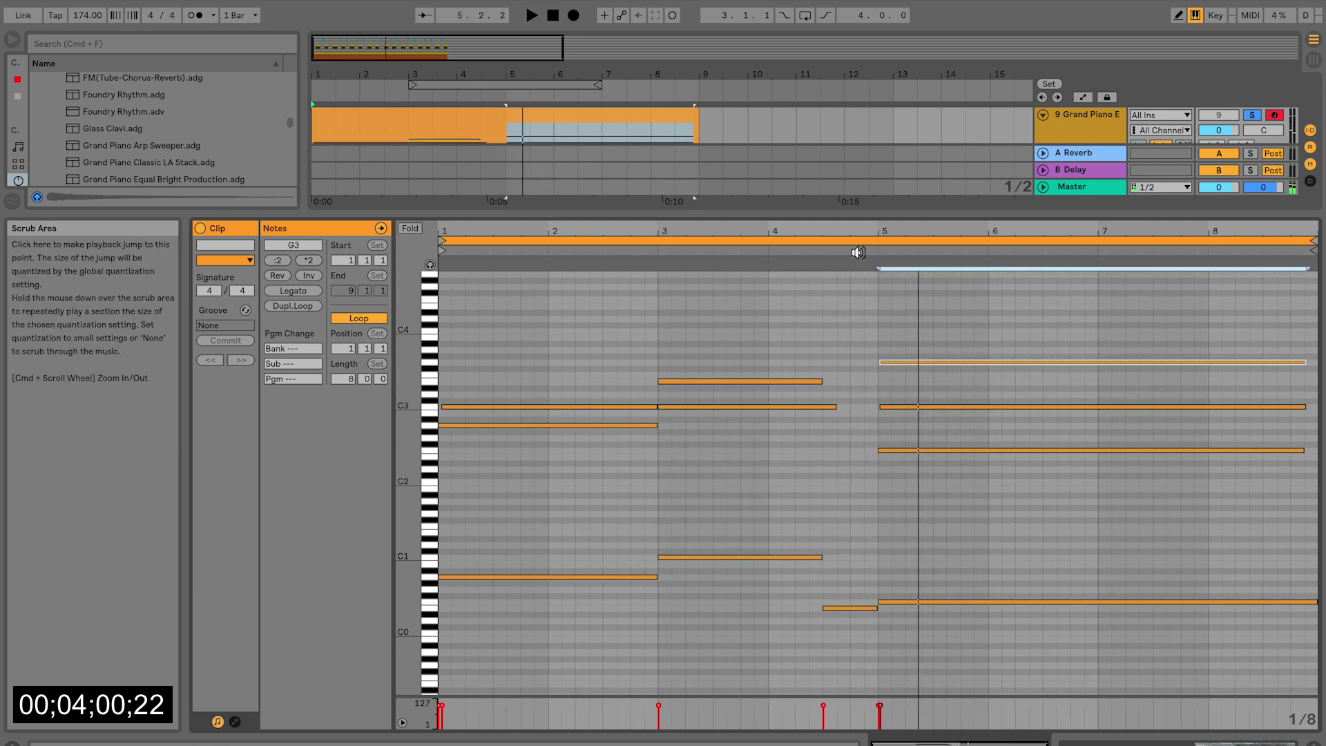
pyautogui.press('space')
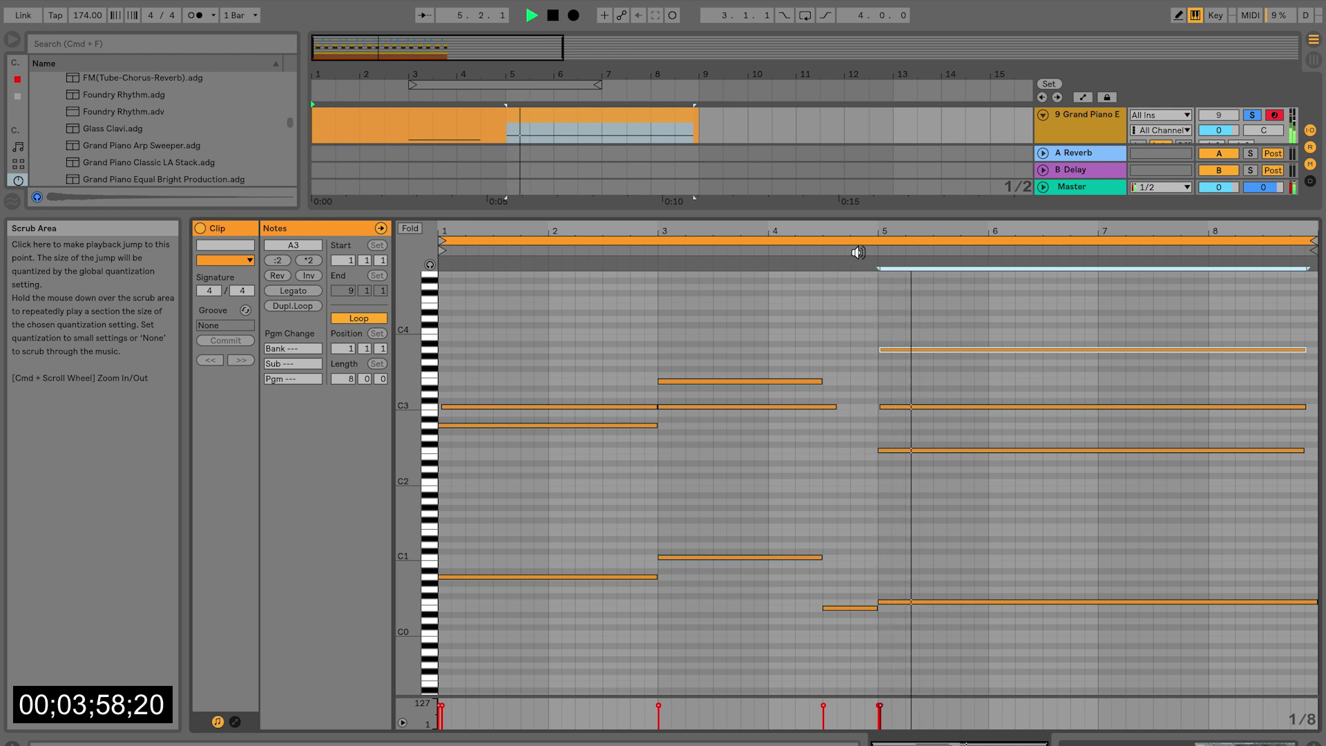
# Step: Play the piano clip from the start and set the piano track's send to the A Reverb return to 0 dB
pyautogui.press('space')
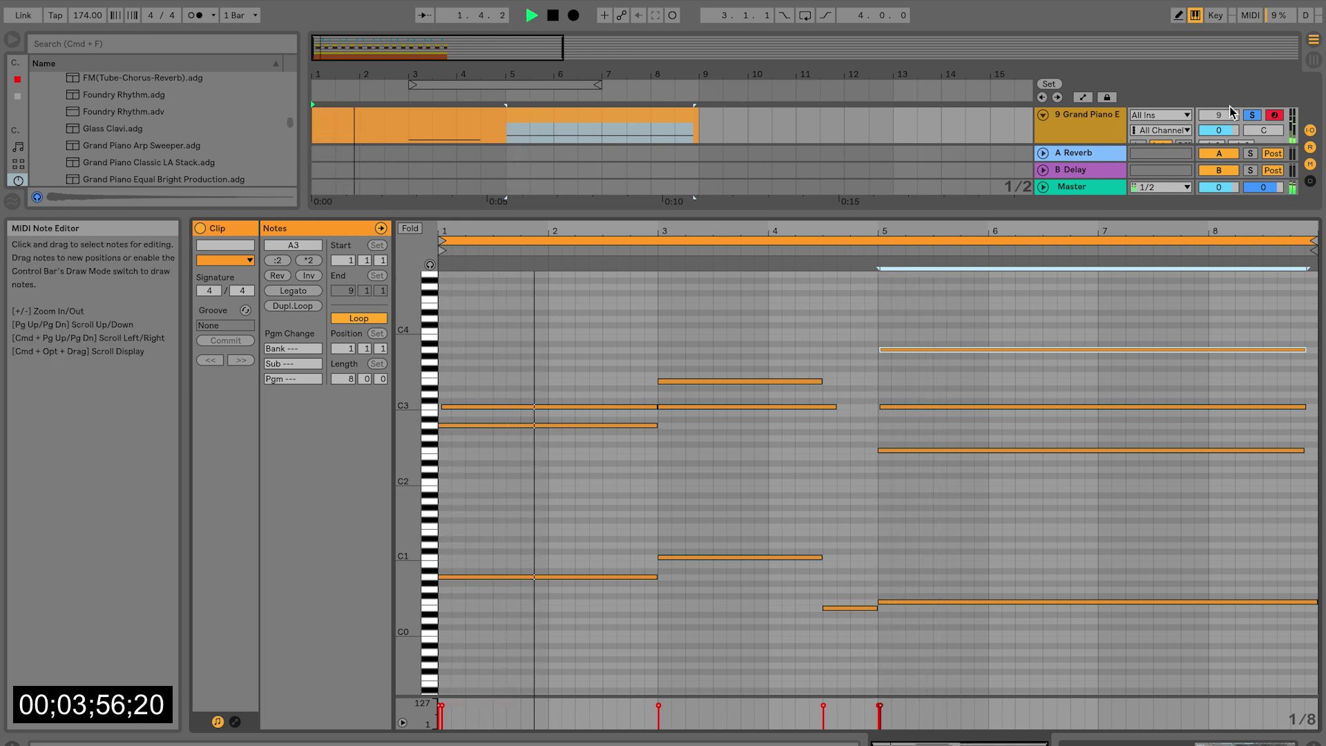
pyautogui.moveTo(1147, 215); pyautogui.dragTo(1146, 305)
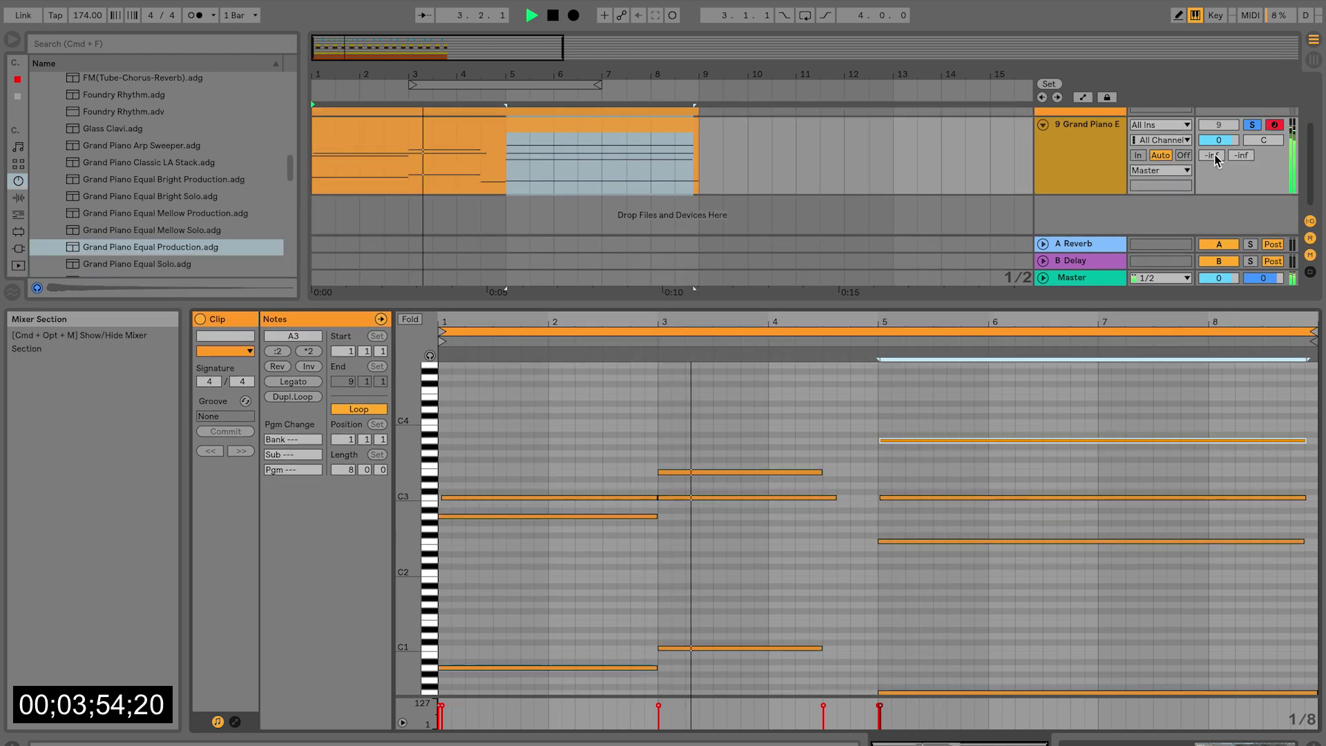
pyautogui.moveTo(1212, 156); pyautogui.dragTo(1212, 76)
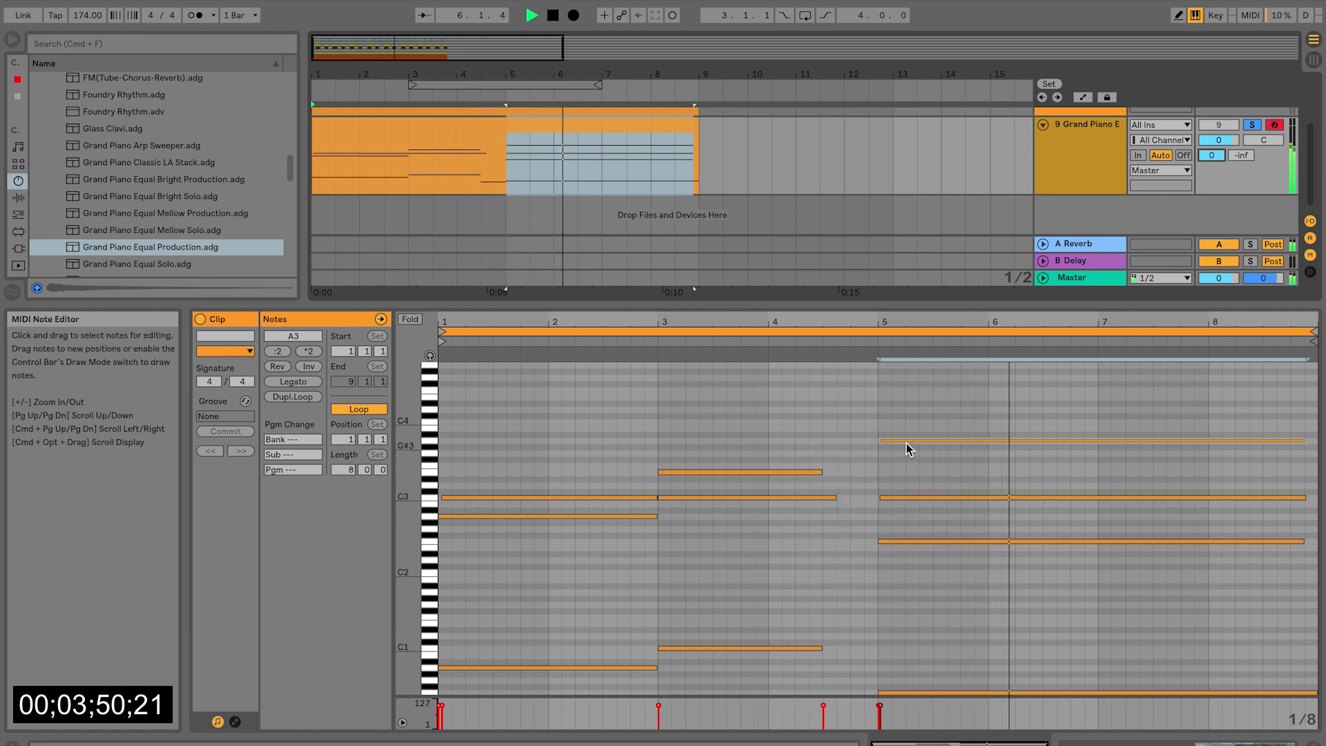
# Step: Try the F2 piano note in bars 5 to 8 at lower pitches down to A#1, and return it to F2
pyautogui.moveTo(915, 542); pyautogui.dragTo(914, 574)
pyautogui.click(855, 341)
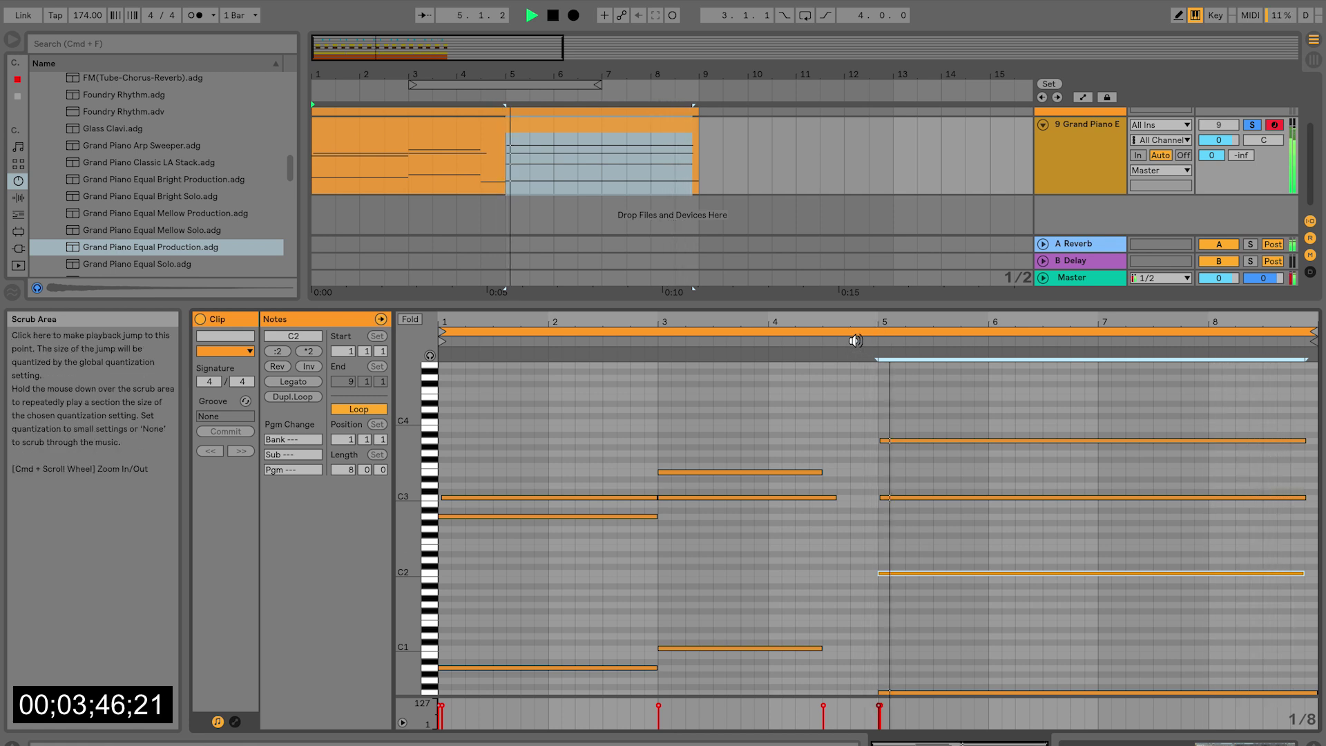
pyautogui.press('Down')
pyautogui.click(855, 343)
pyautogui.press('Down')
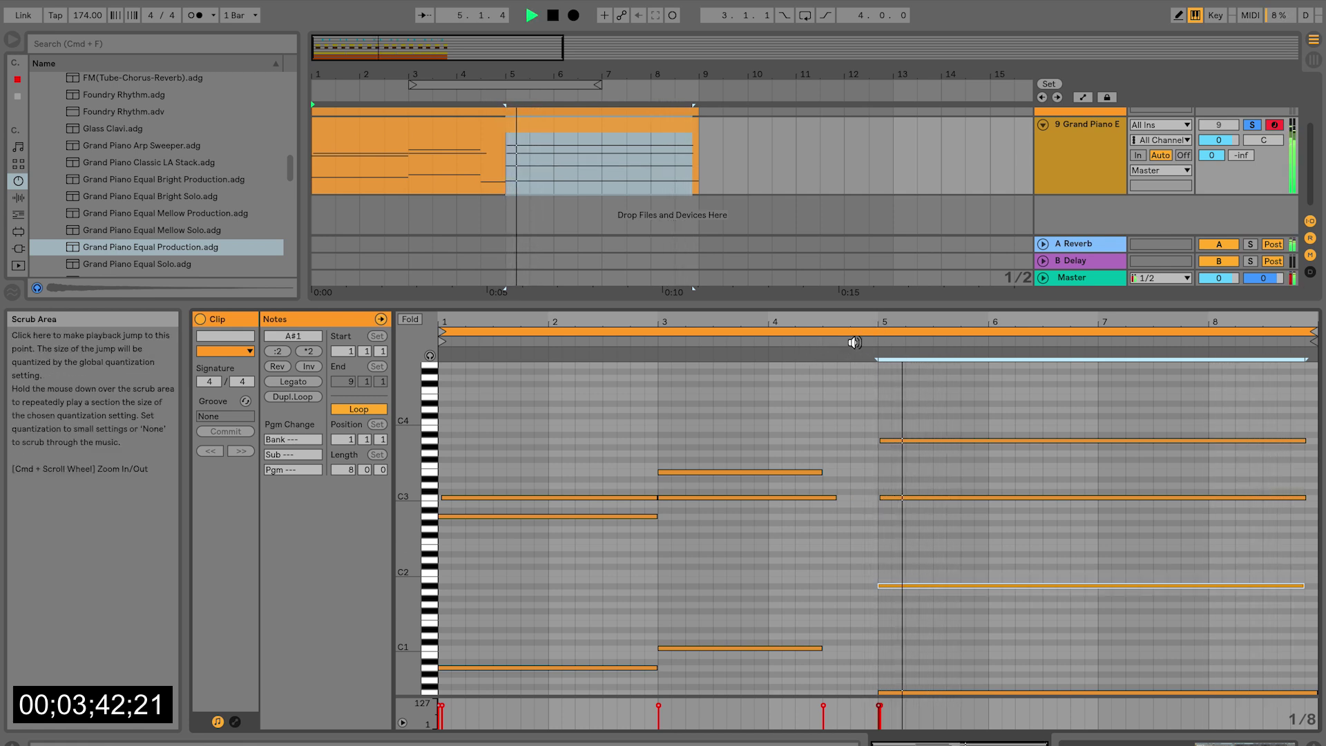
pyautogui.press('Up')
pyautogui.click(855, 343)
pyautogui.press('Up')
pyautogui.press('Up')
pyautogui.click(855, 343)
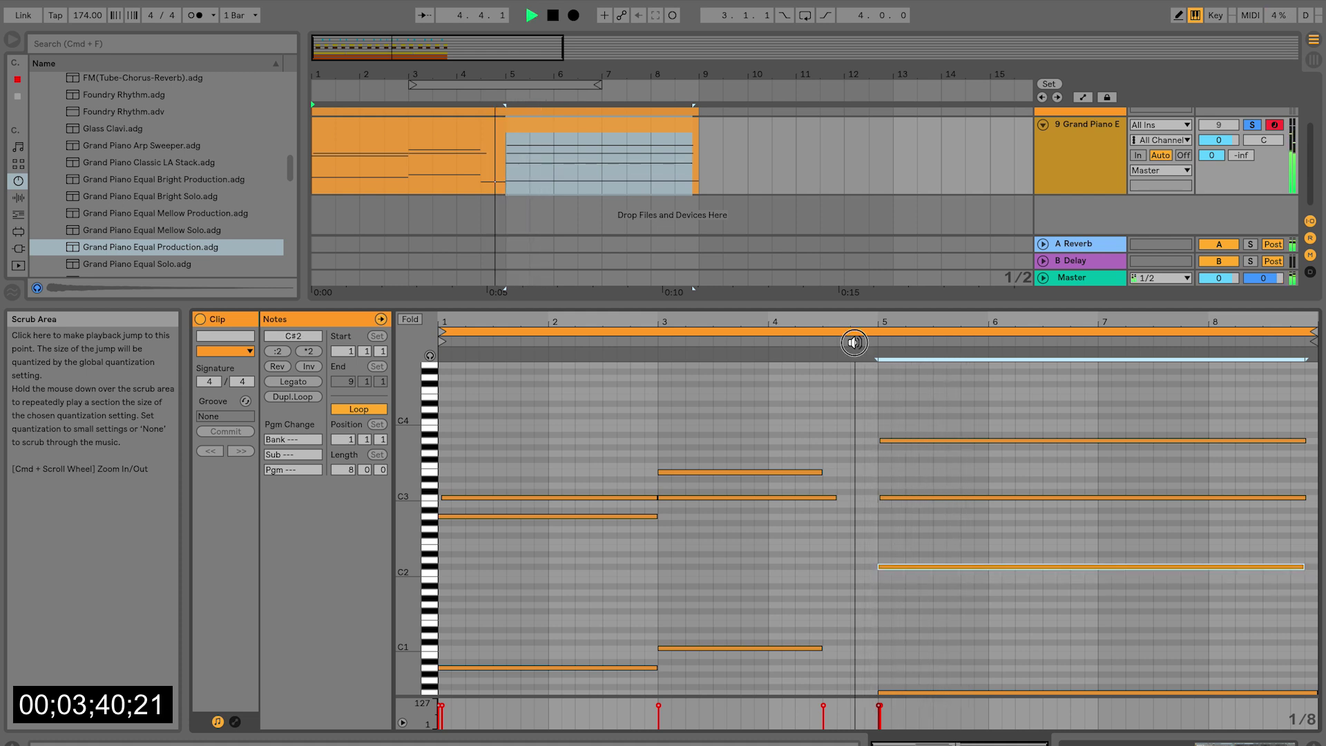
pyautogui.press('Up')
pyautogui.click(855, 342)
pyautogui.press('Up')
pyautogui.press('Up')
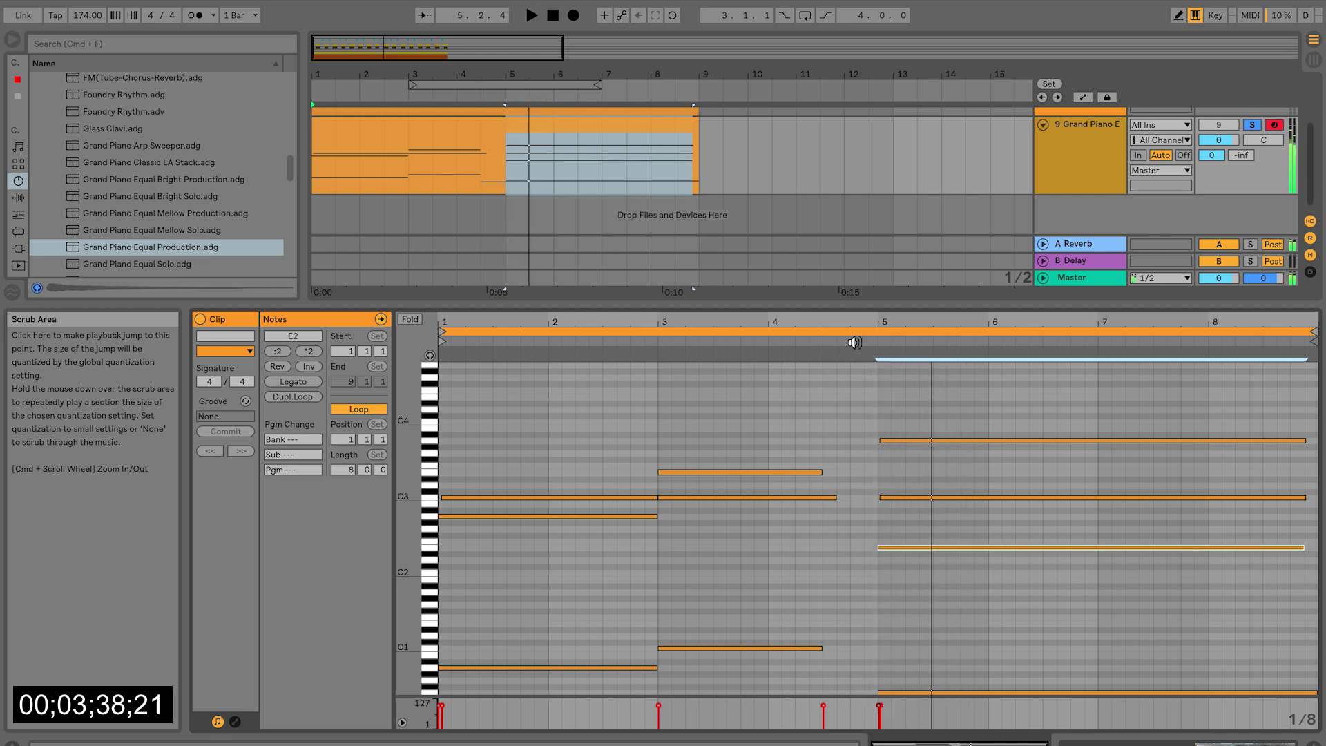
pyautogui.press('Up')
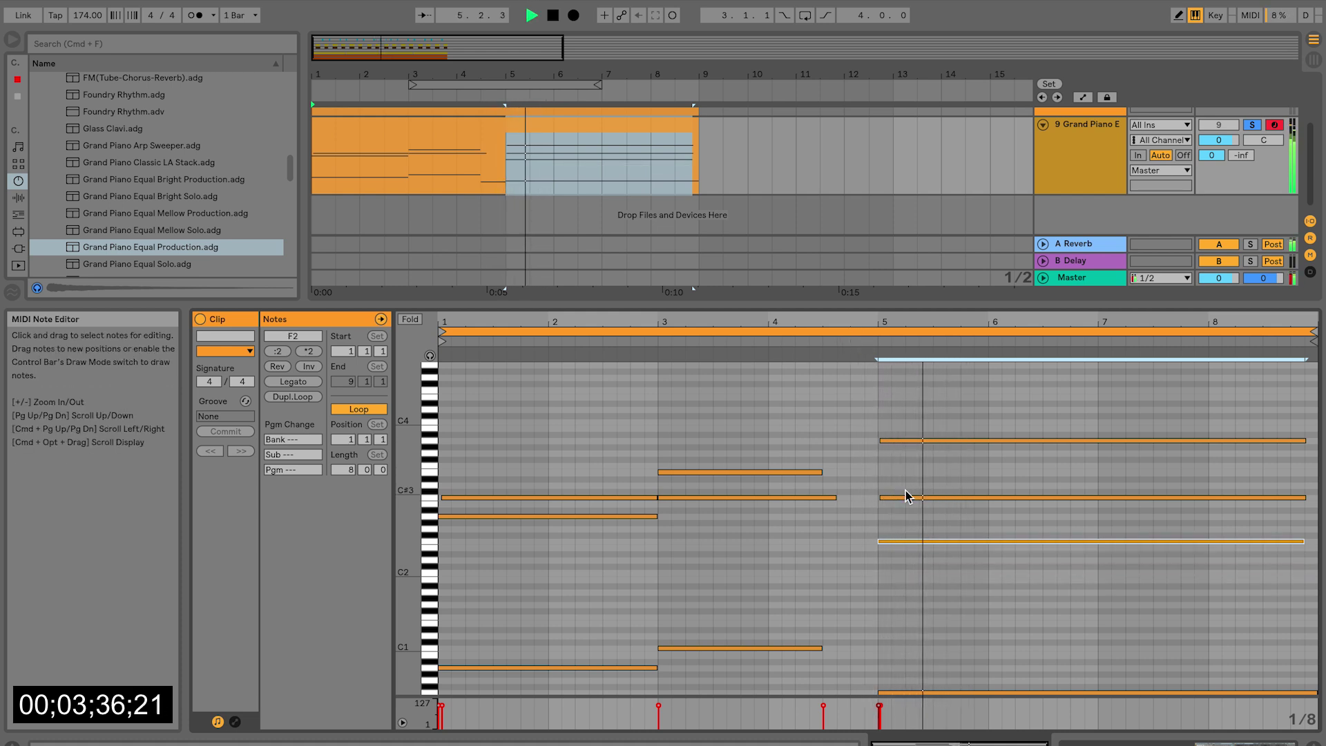
# Step: Unsolo the grand piano track, play the whole arrangement and set the piano's volume to -2.1 dB
pyautogui.moveTo(817, 303); pyautogui.dragTo(802, 574)
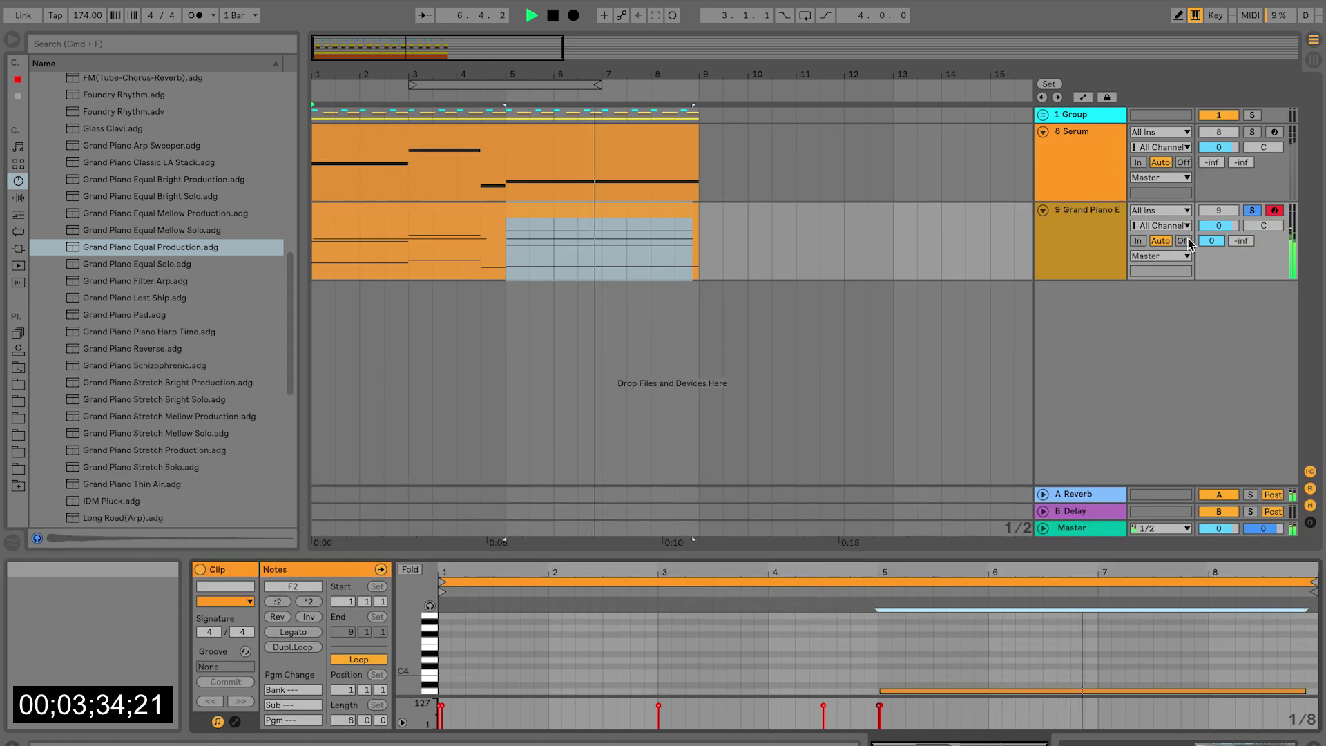
pyautogui.click(1251, 212)
pyautogui.press('space')
pyautogui.moveTo(1220, 226); pyautogui.dragTo(1219, 228)
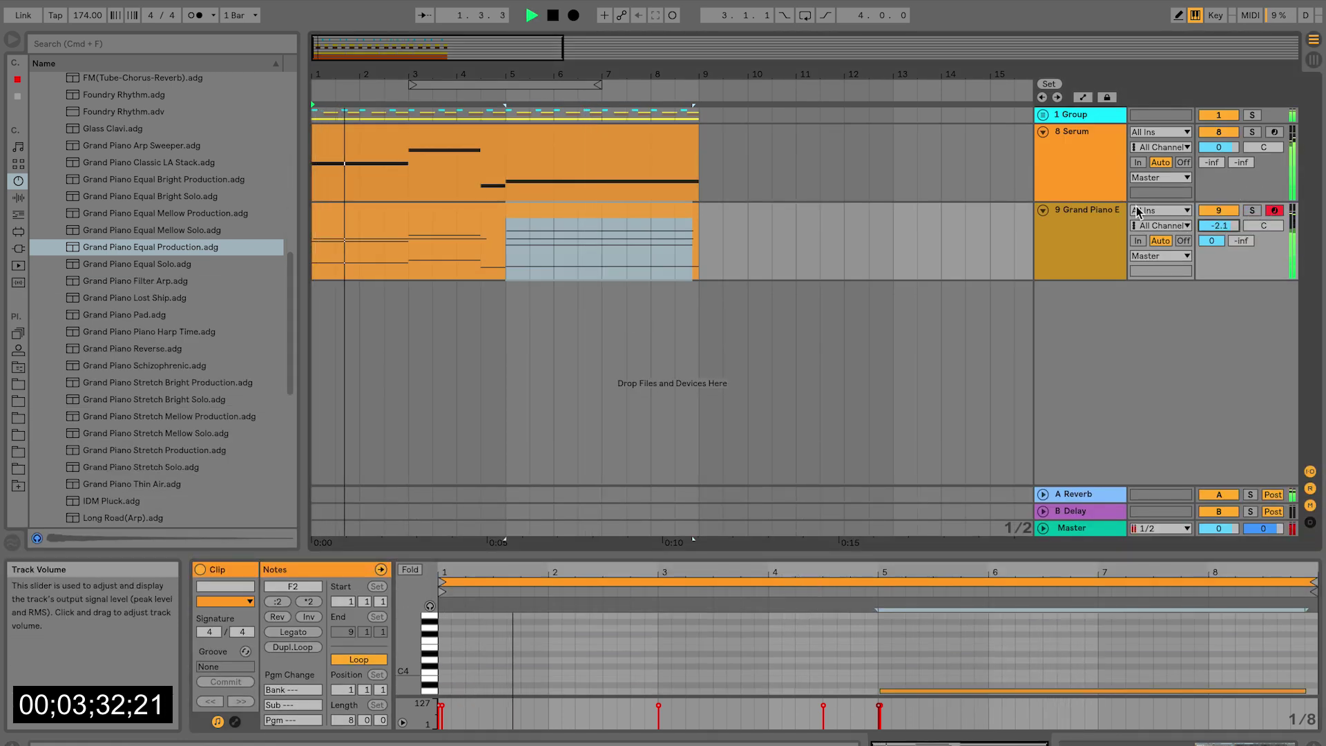
# Step: Add a Compressor after the Serum instrument on the bass track and stop playback
pyautogui.click(9, 205)
pyautogui.moveTo(83, 198); pyautogui.dragTo(489, 163)
pyautogui.press('space')
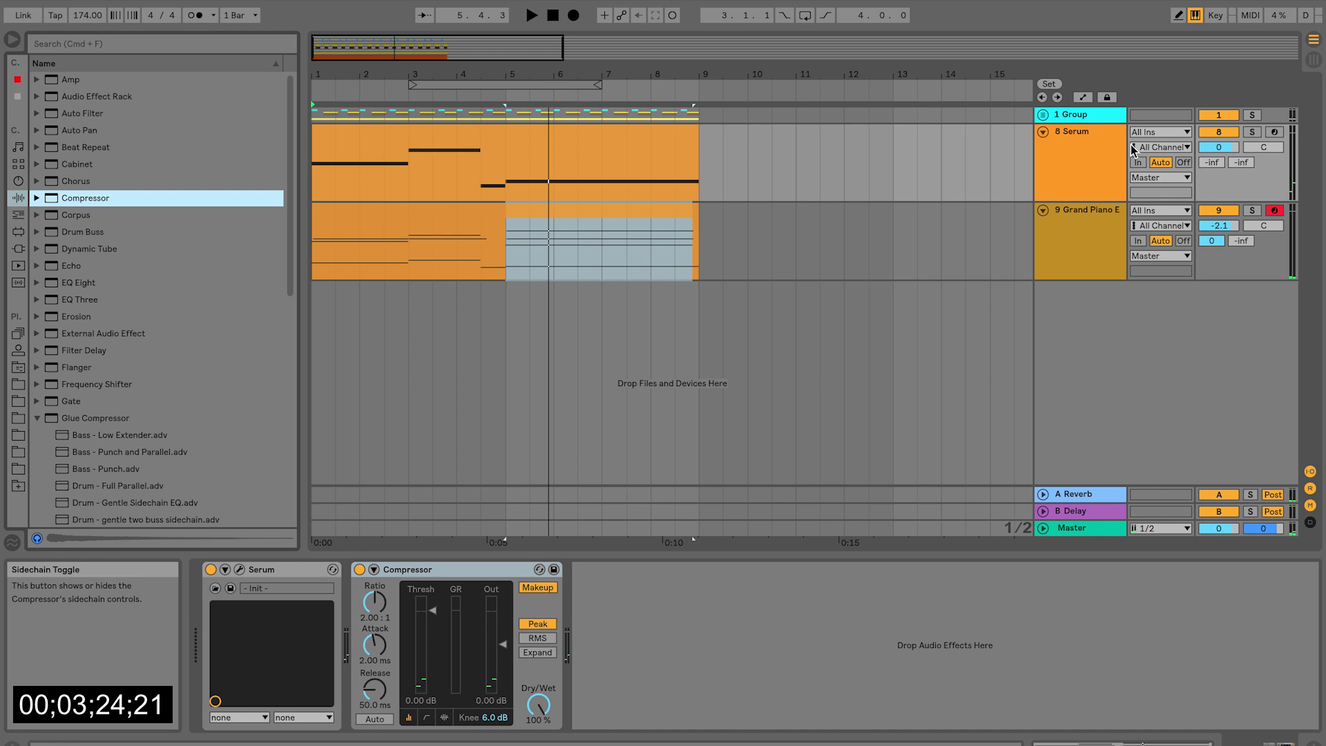
# Step: Unfold the drum group and sidechain the Serum track's compressor from the Antidote Kick track
pyautogui.click(1042, 115)
pyautogui.click(1108, 178)
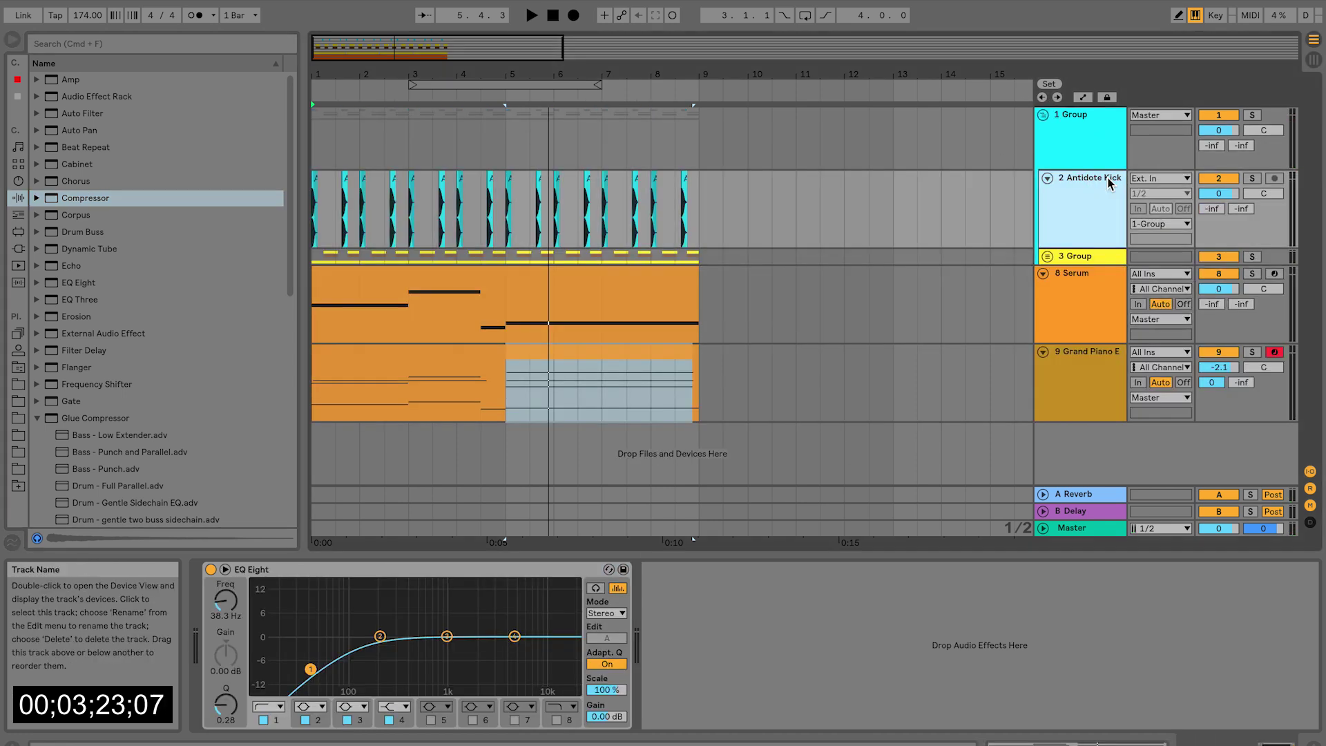
pyautogui.click(1074, 306)
pyautogui.click(374, 569)
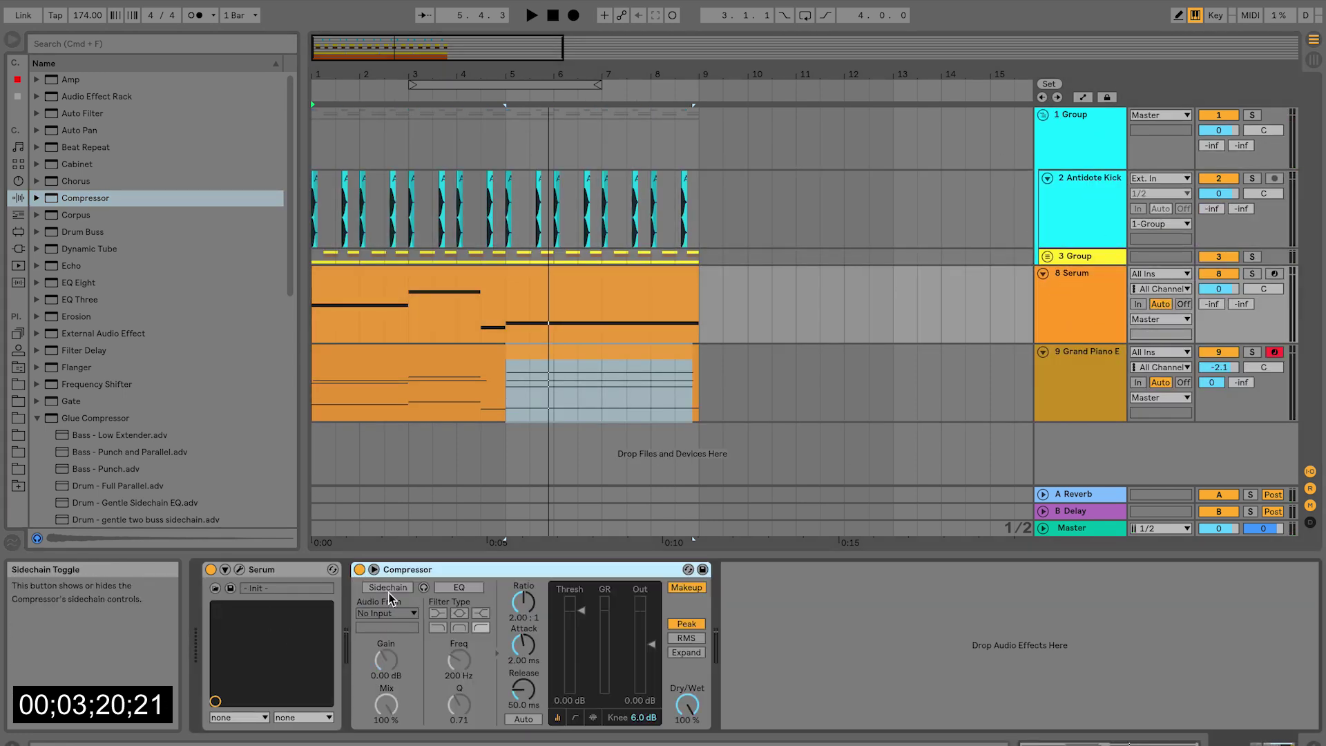
pyautogui.click(387, 587)
pyautogui.click(387, 613)
pyautogui.click(409, 642)
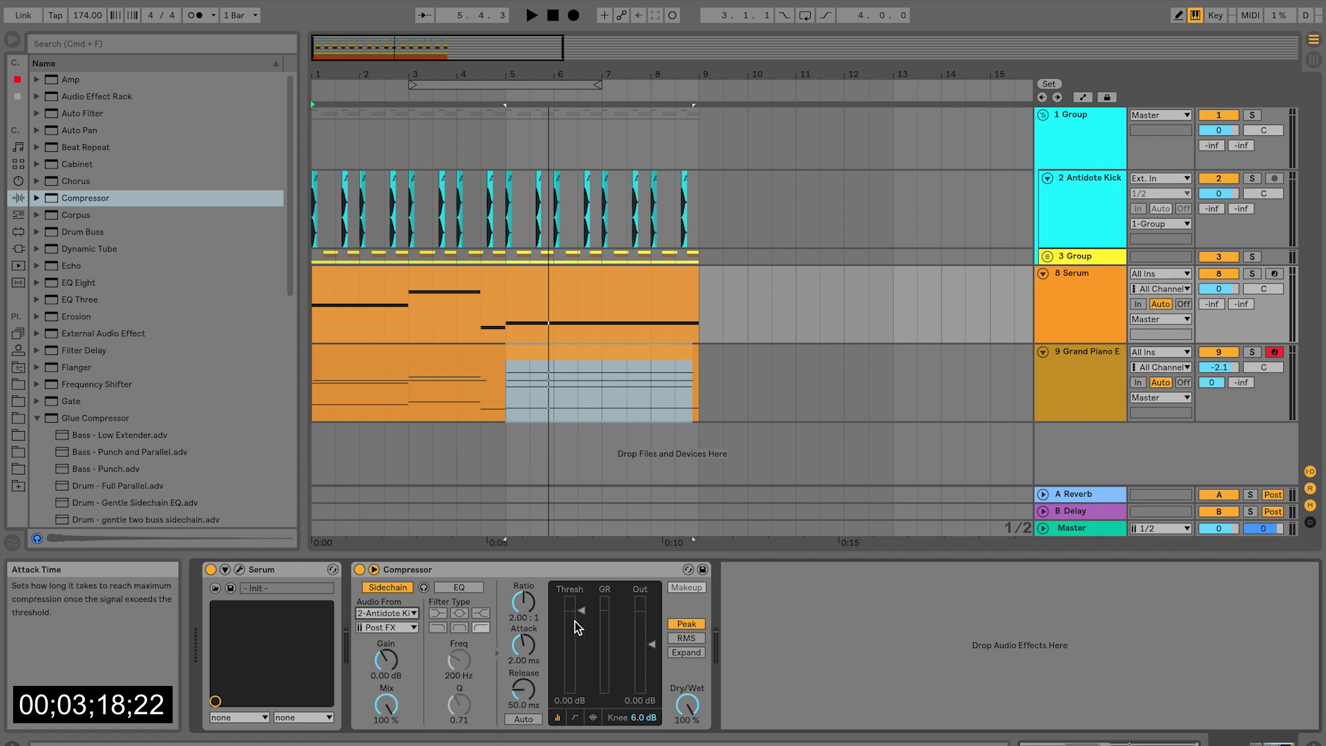
# Step: Raise the compressor's ratio, set attack 0.02 ms, release 30.7 ms and threshold -29.0 dB, and copy it to the grand piano track
pyautogui.moveTo(524, 609); pyautogui.dragTo(524, 556)
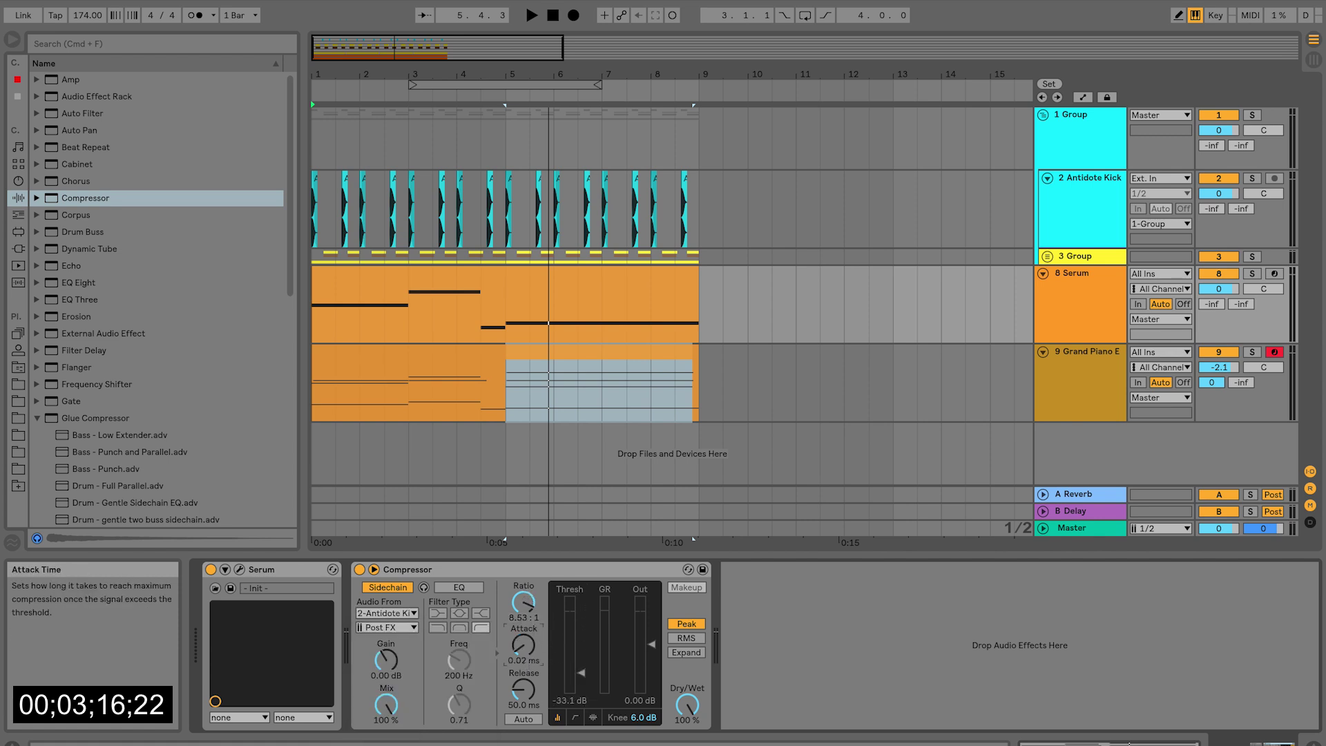
pyautogui.press('space')
pyautogui.moveTo(527, 700); pyautogui.dragTo(527, 709)
pyautogui.moveTo(581, 672); pyautogui.dragTo(581, 669)
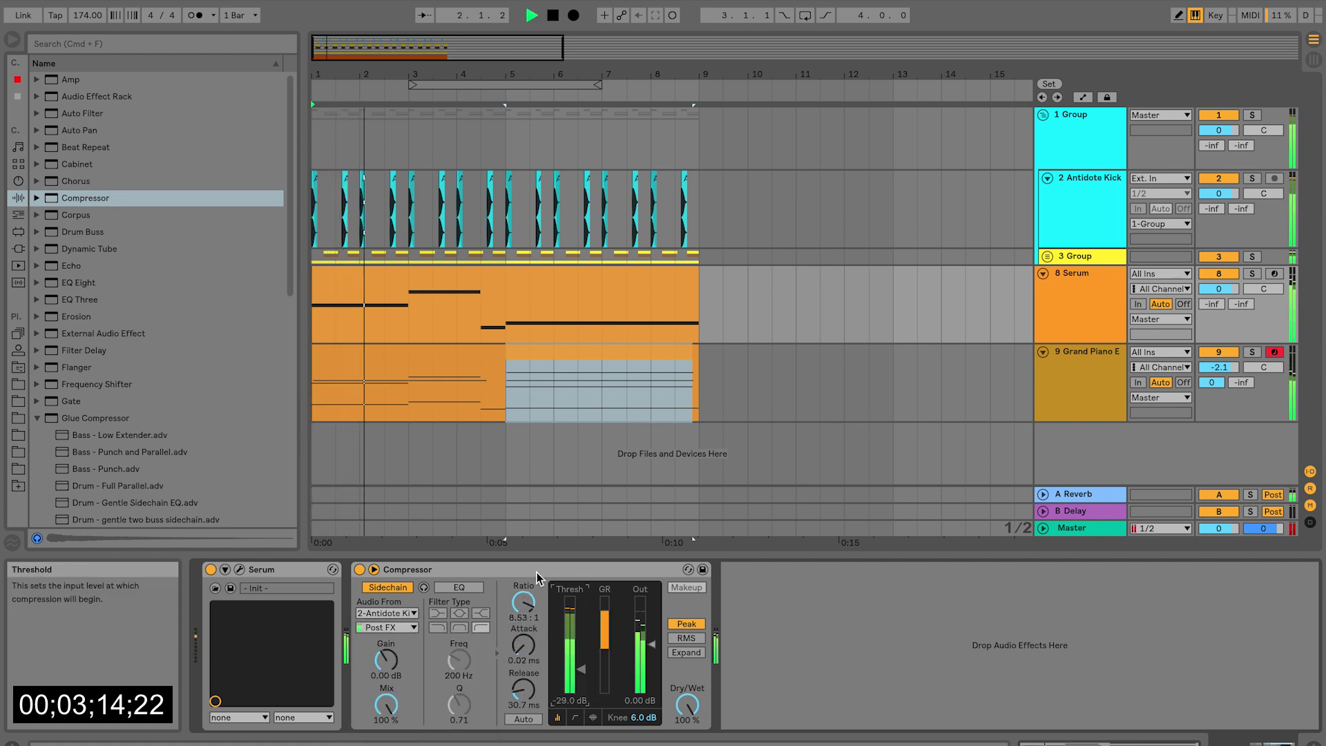
pyautogui.click(468, 401)
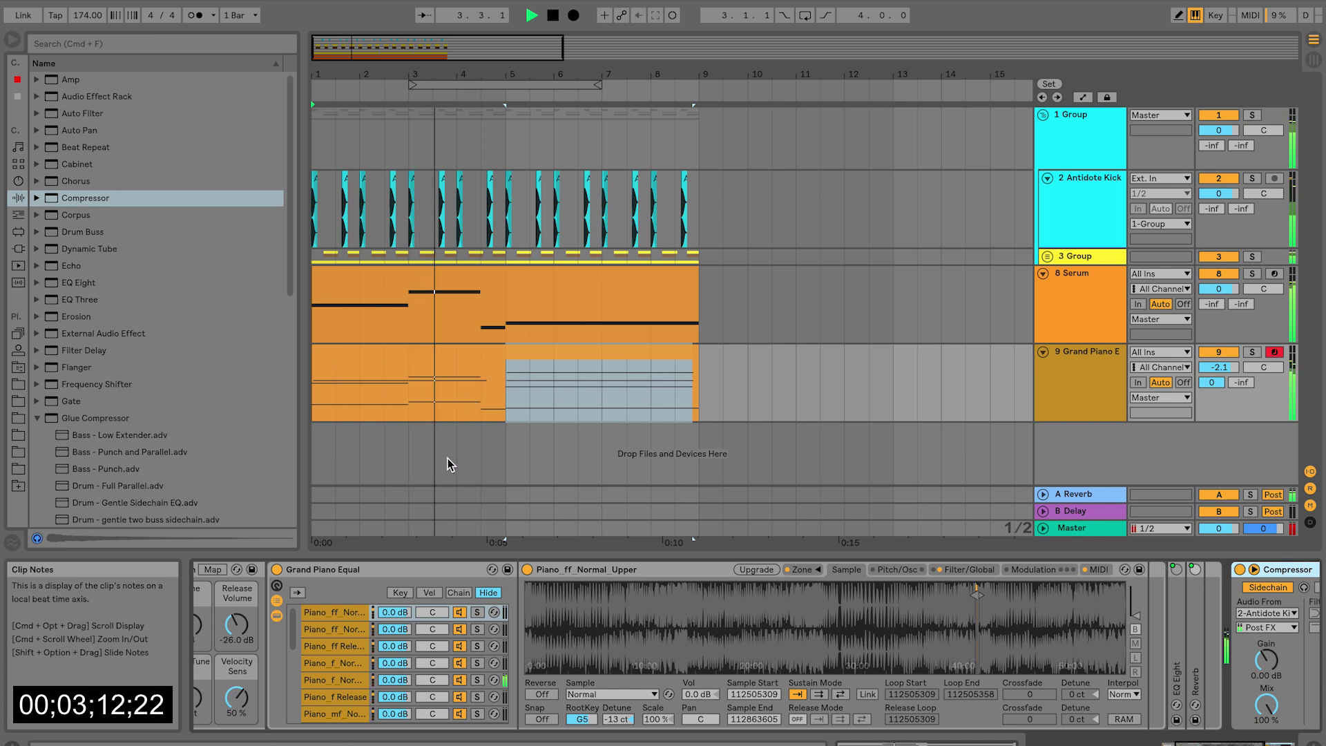
# Step: Set the Serum track's volume to -9.1 dB and the grand piano's to -0.5 dB, and fold both tracks
pyautogui.moveTo(1226, 293); pyautogui.dragTo(1226, 307)
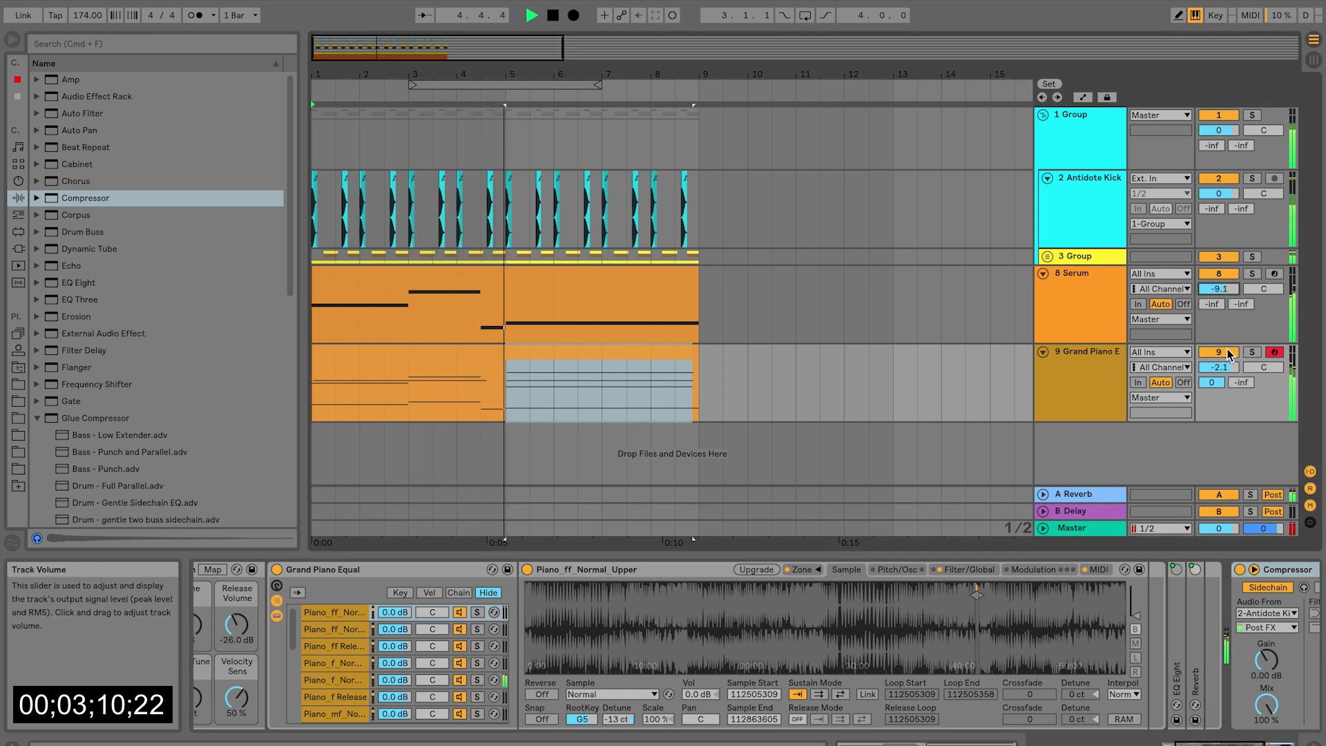
pyautogui.click(1043, 273)
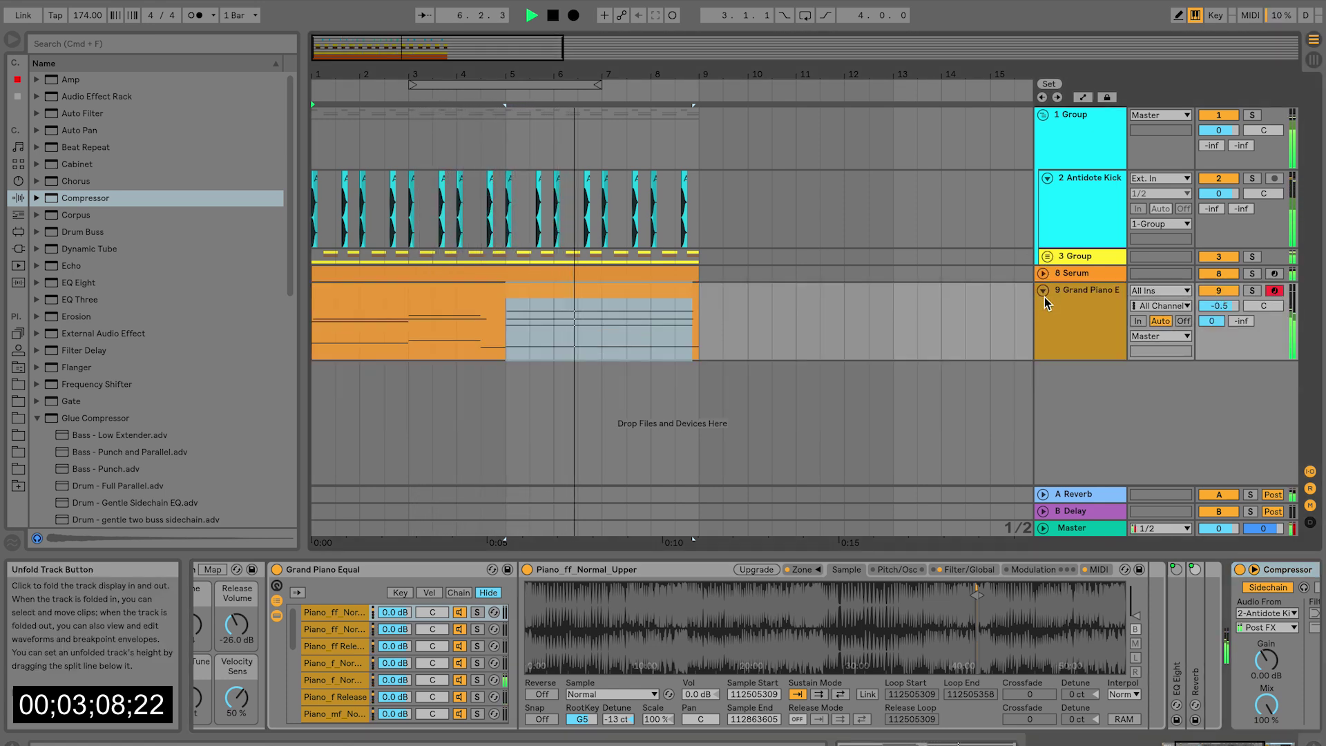
pyautogui.press('space')
pyautogui.click(1042, 290)
# Step: Duplicate the grand piano track and replace the copy's instrument with Serum
pyautogui.click(1093, 291)
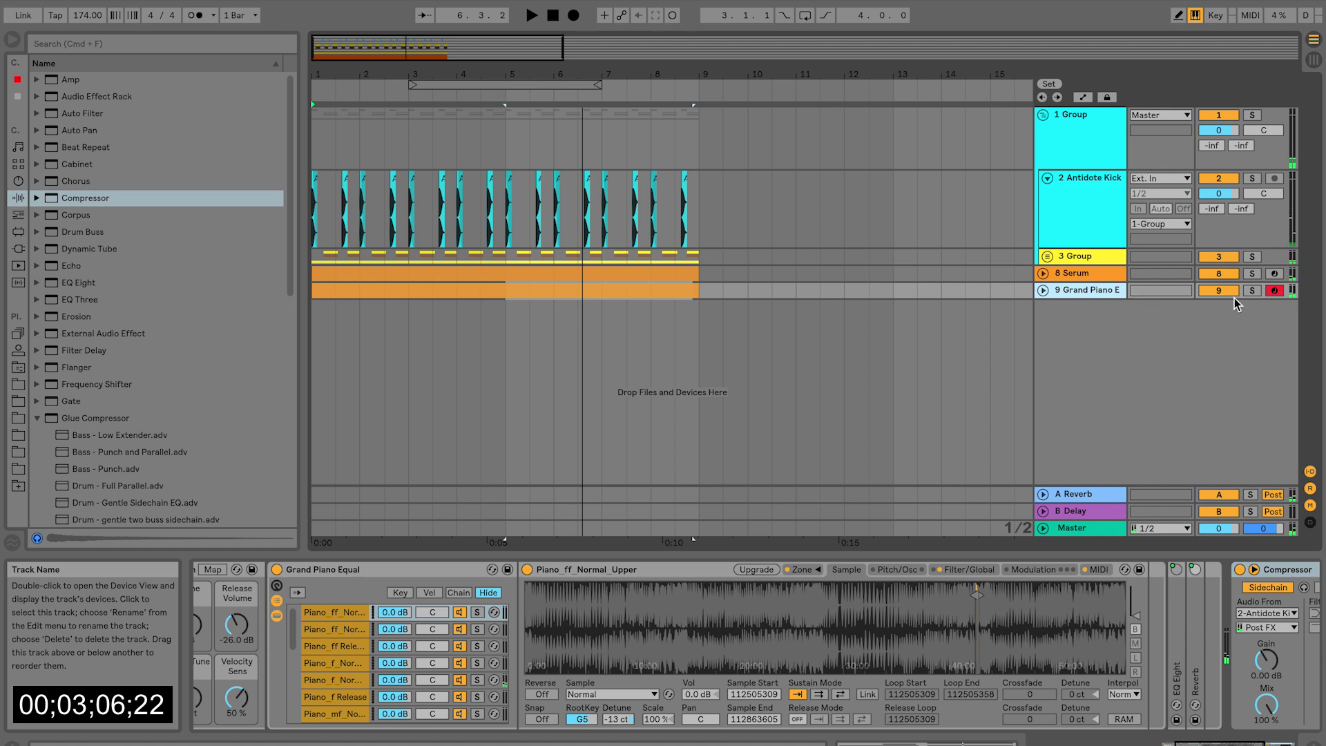
pyautogui.press('super+d')
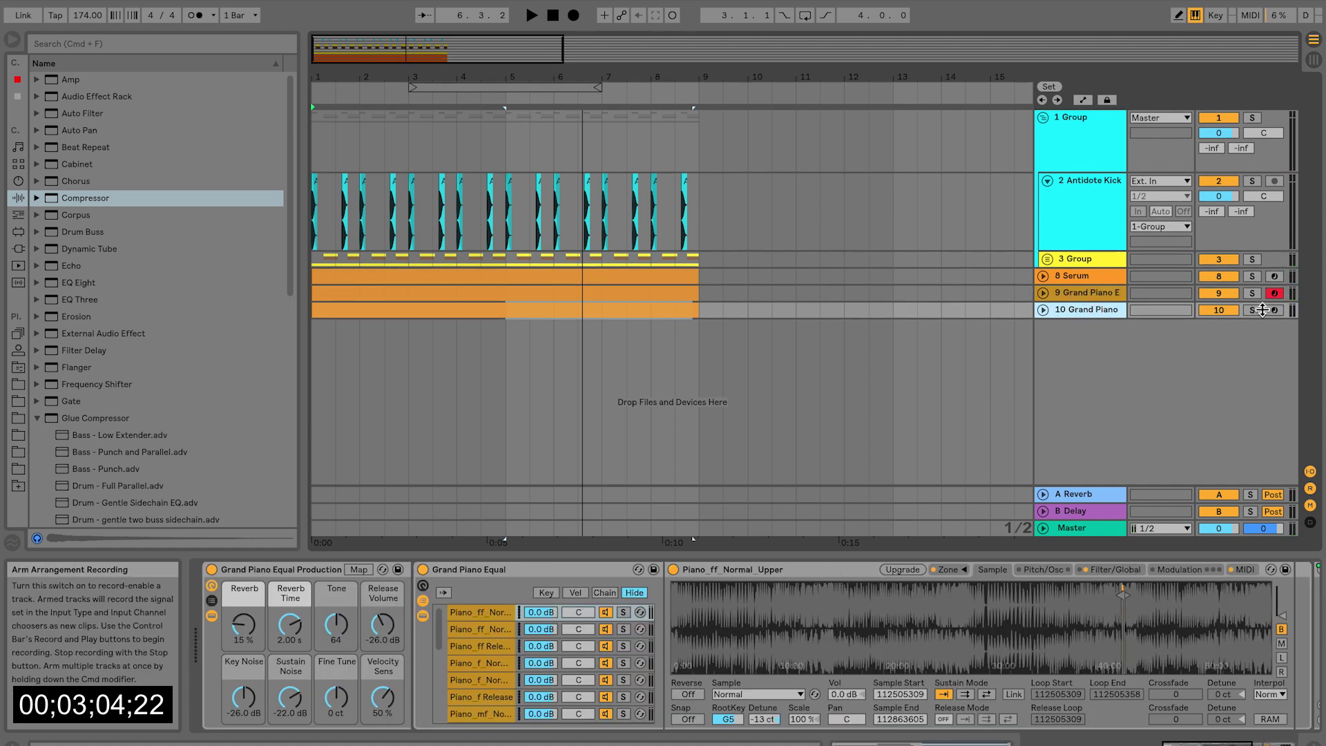
pyautogui.click(1043, 310)
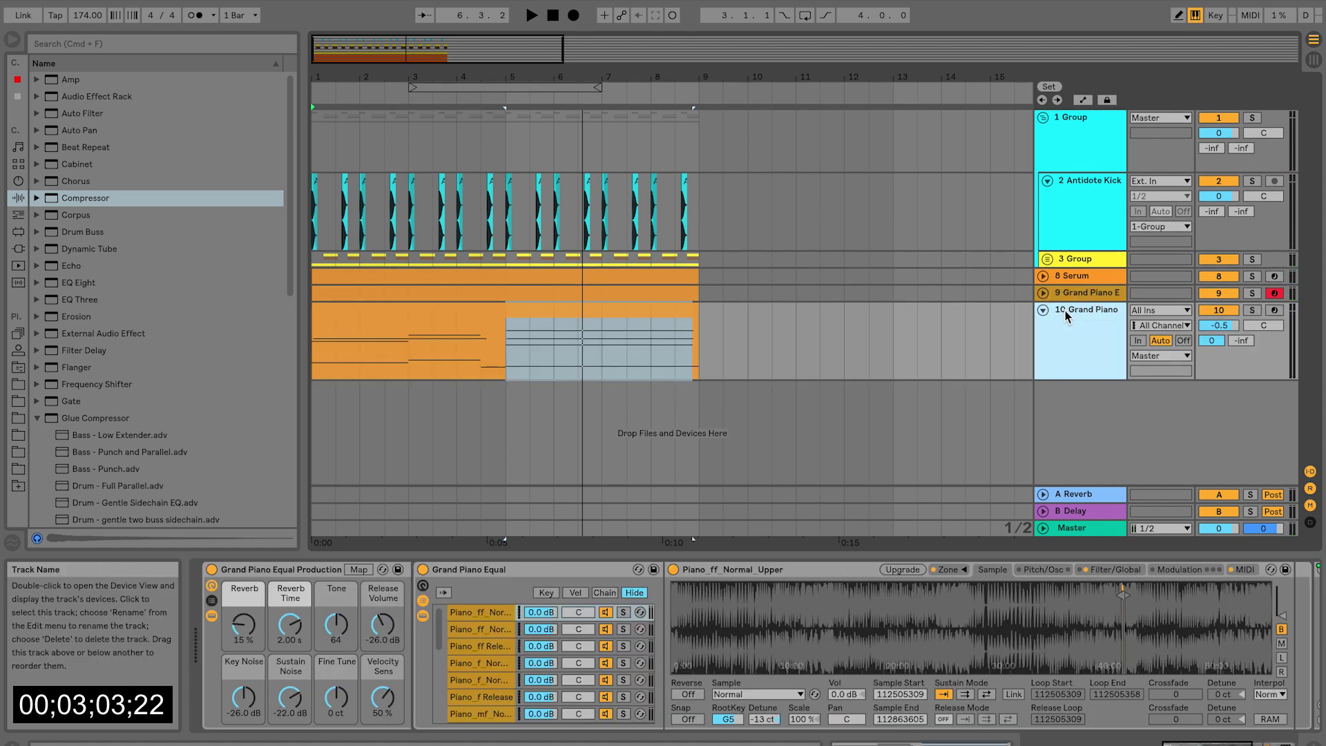
pyautogui.click(23, 250)
pyautogui.moveTo(119, 443); pyautogui.dragTo(411, 347)
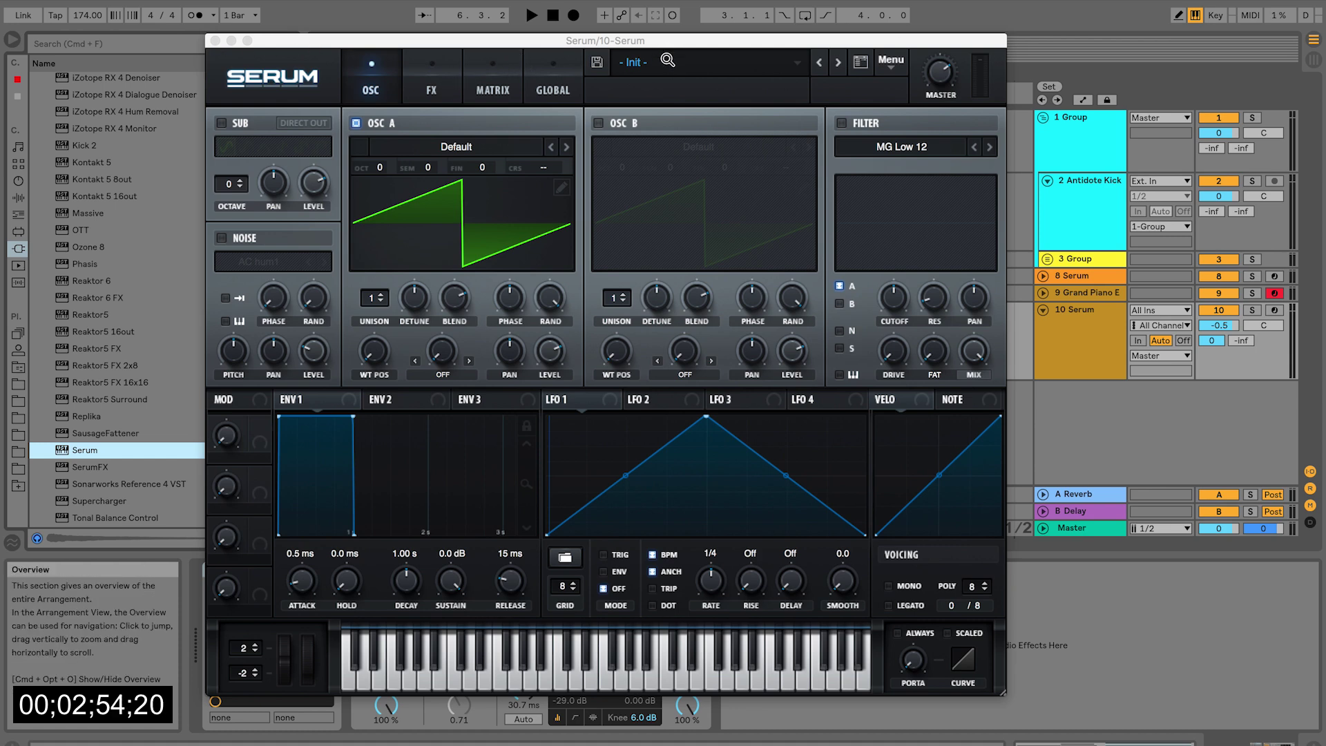
# Step: Load the [PAD] Finisher preset from the Antidote Audio - Sunset bank in the new Serum, and arm its track
pyautogui.click(668, 62)
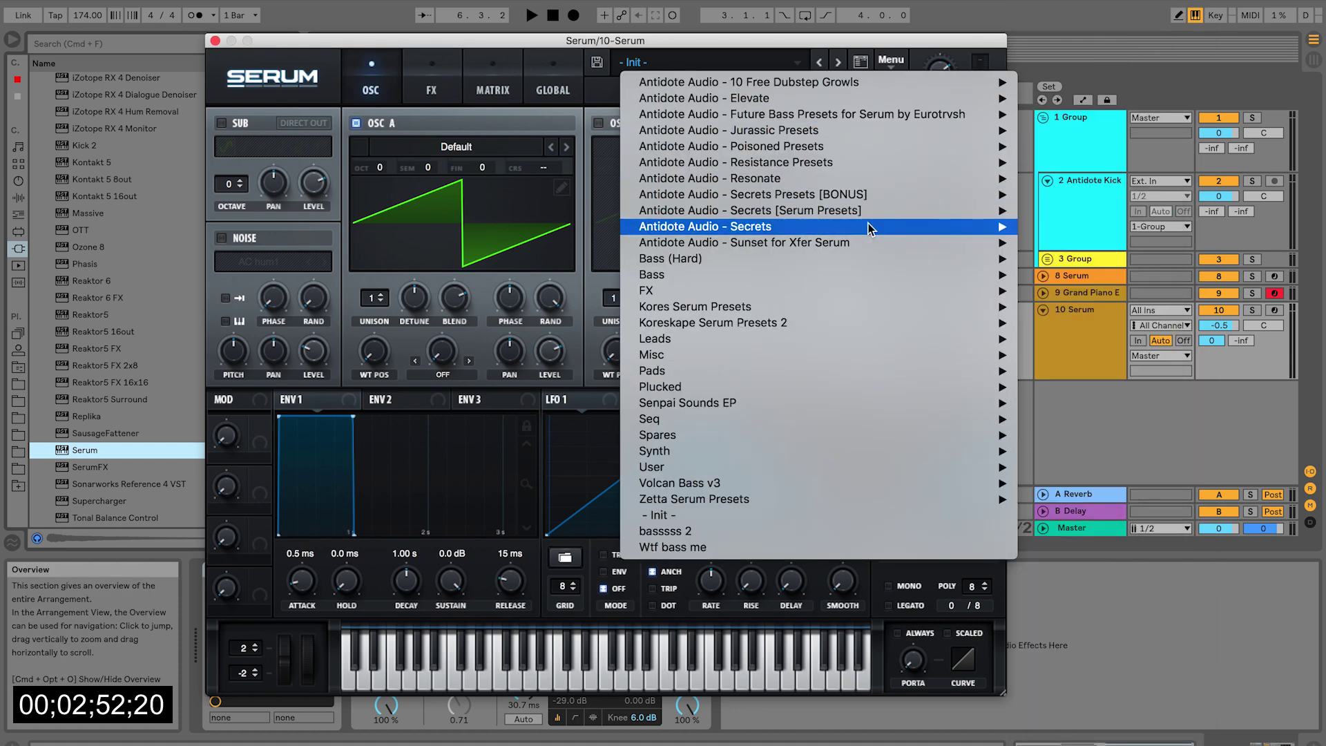
pyautogui.moveTo(933, 248)
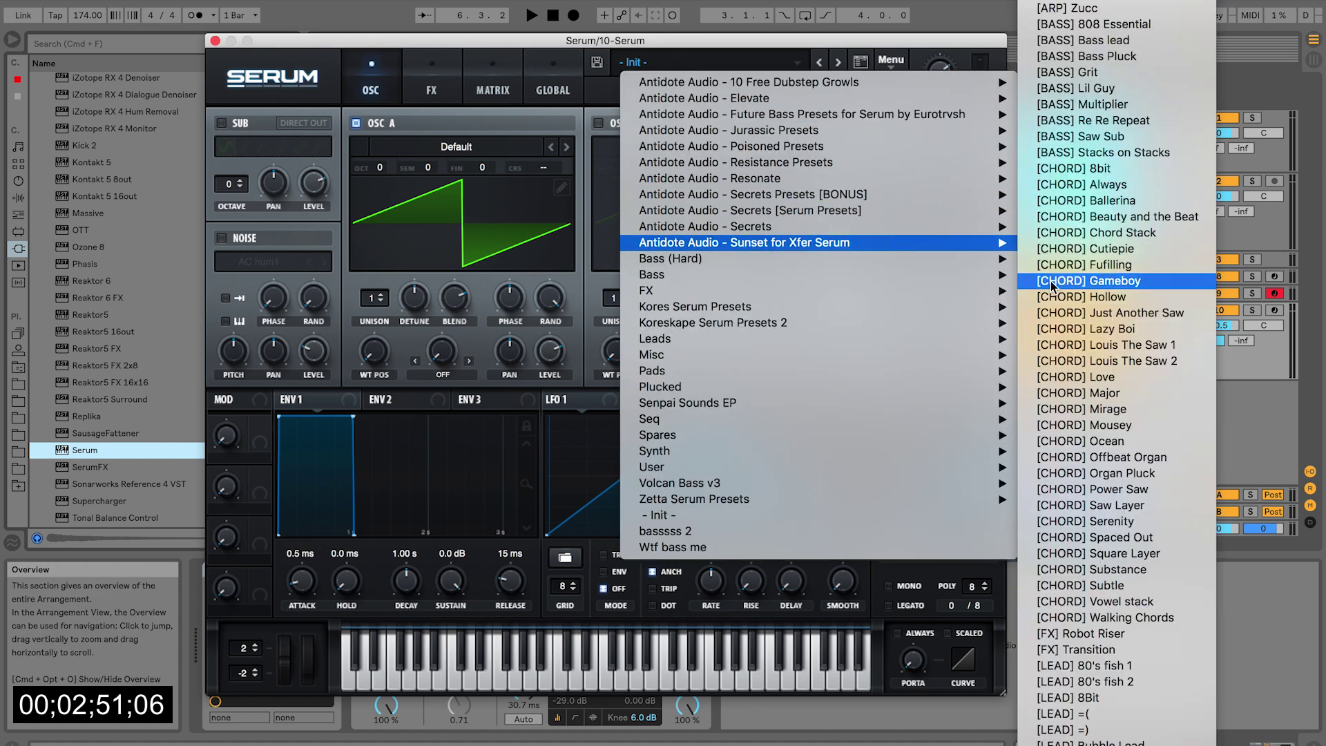
pyautogui.scroll(-10, 1050, 281)
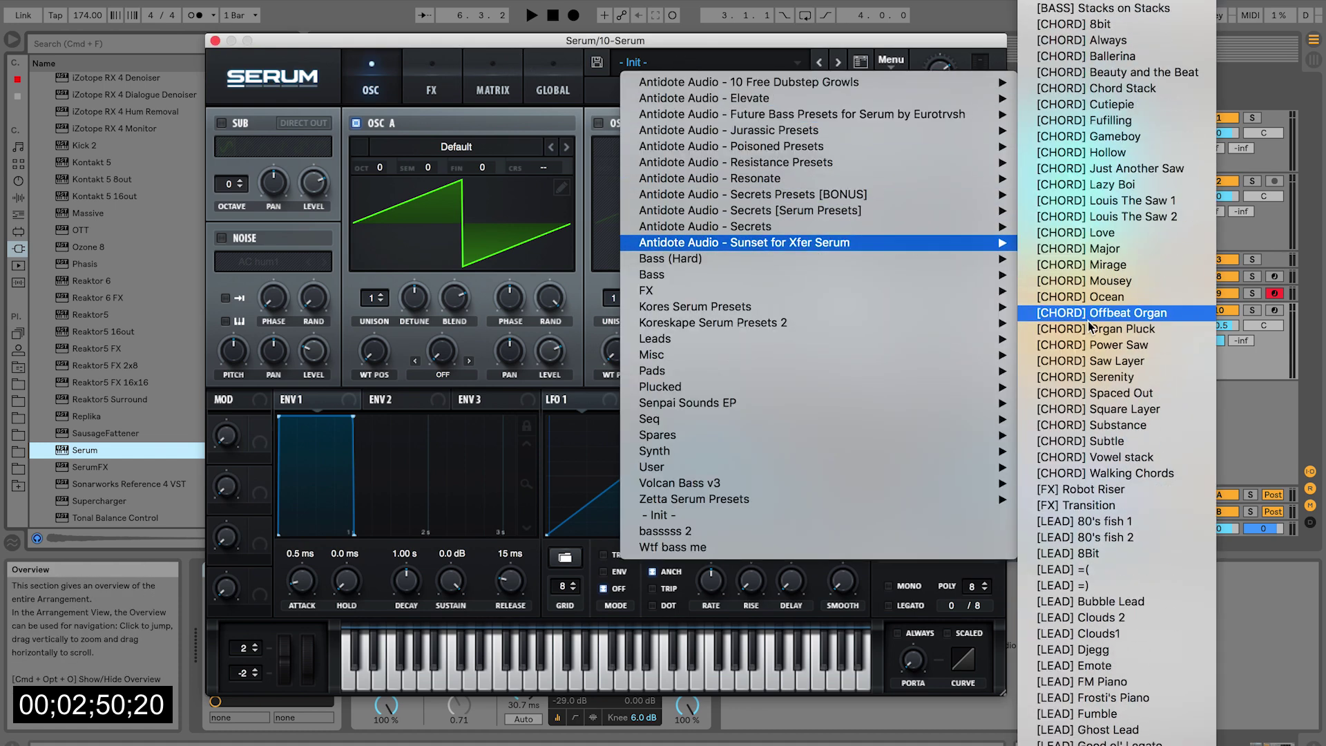
pyautogui.click(1117, 419)
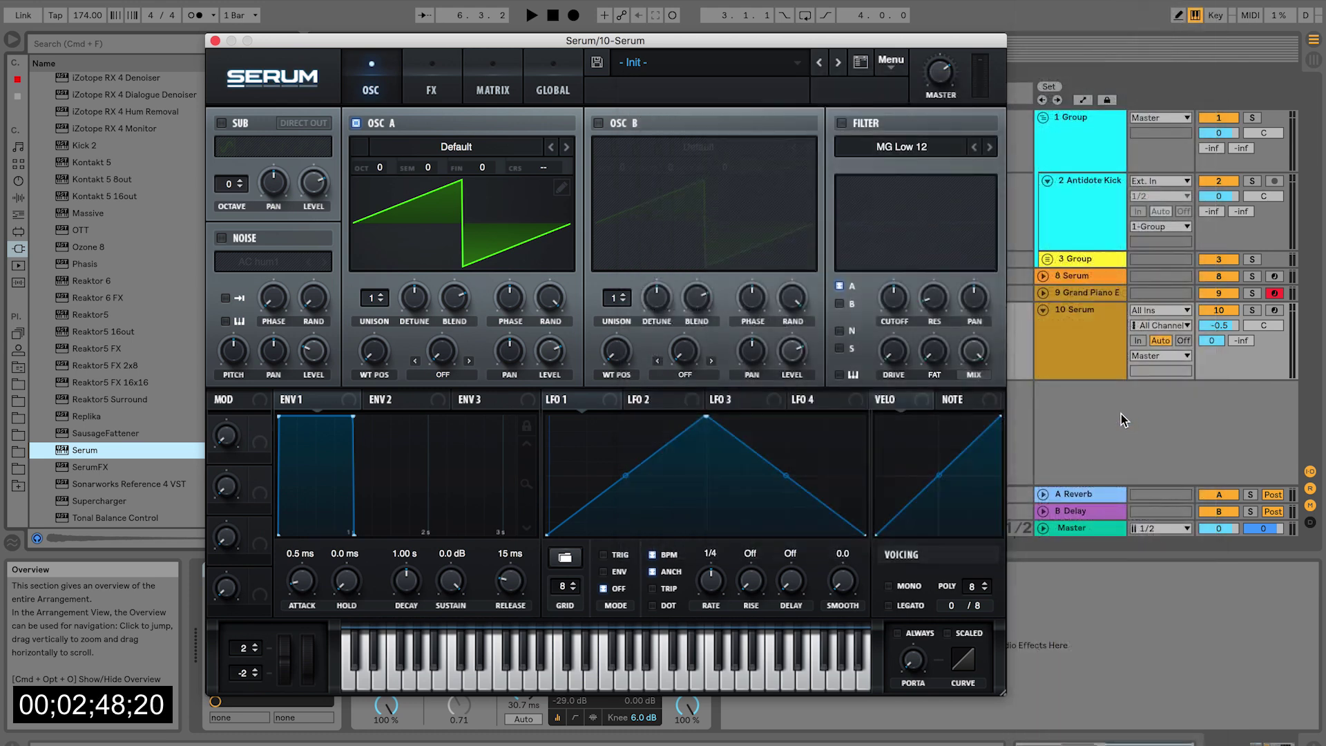
pyautogui.click(1274, 310)
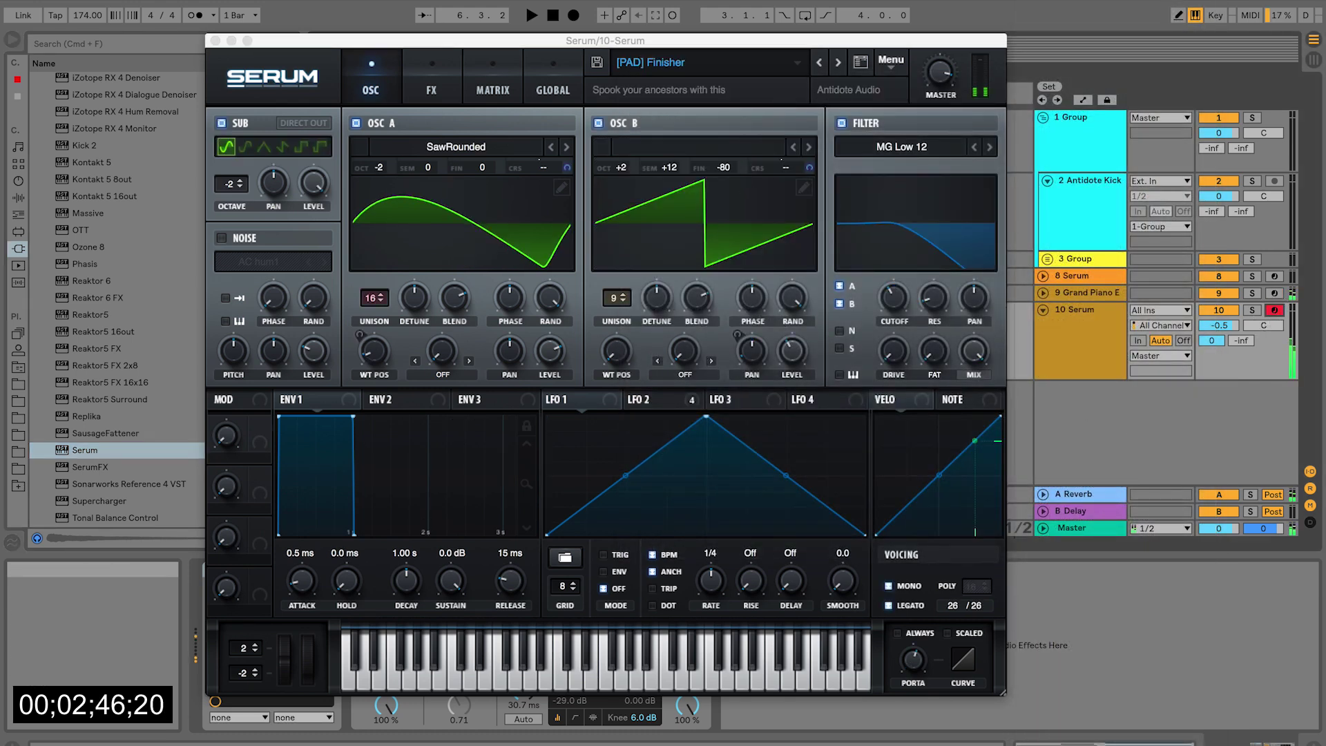
# Step: Advance the new Serum to the [PAD] iPretti preset and play it with track 10 soloed
pyautogui.click(835, 61)
pyautogui.click(835, 61)
pyautogui.press('space')
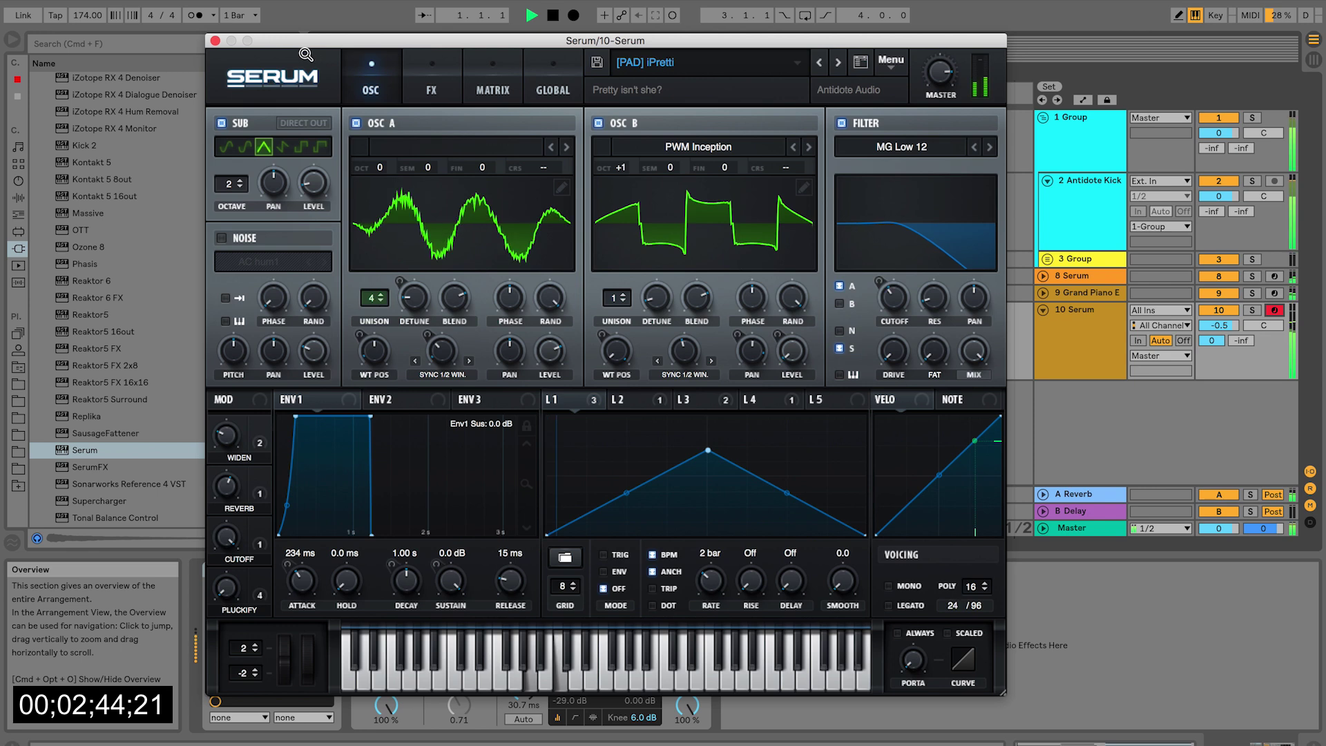
pyautogui.press('alt+super+p')
pyautogui.click(1252, 310)
pyautogui.doubleClick(1069, 323)
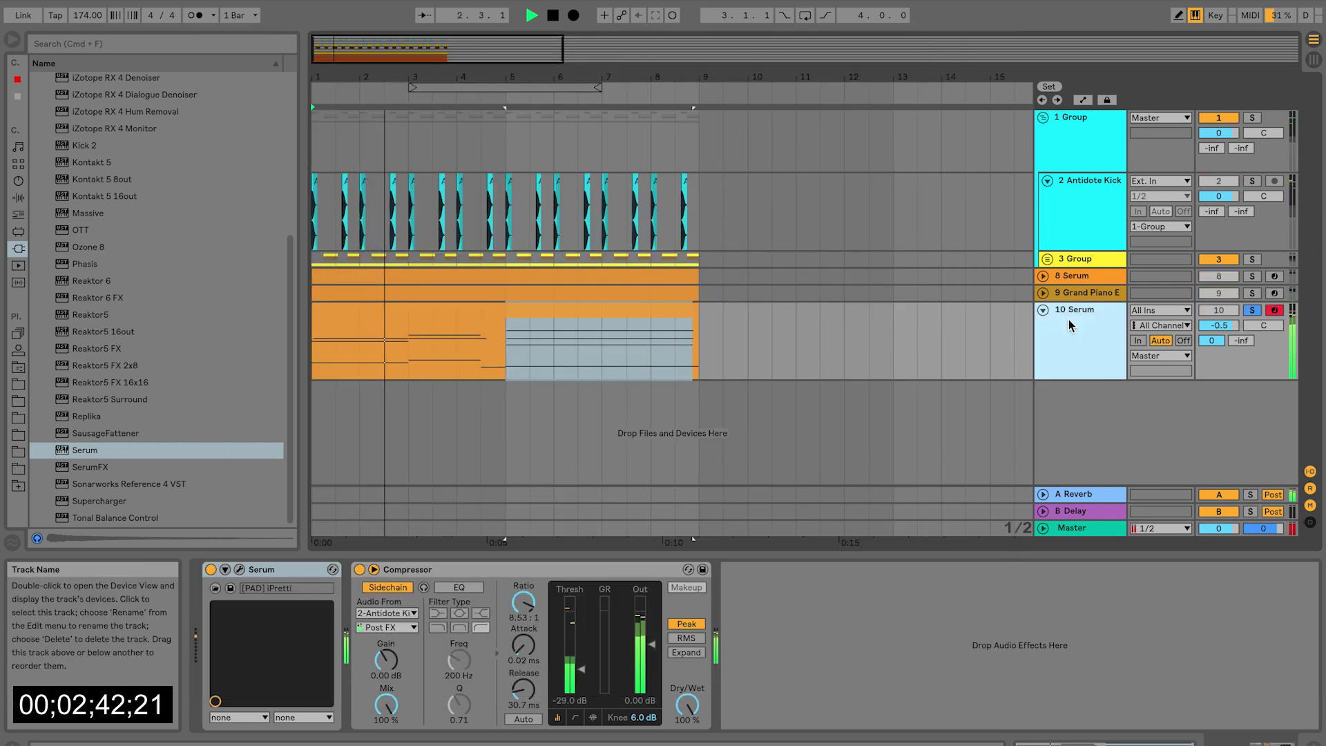
pyautogui.click(239, 569)
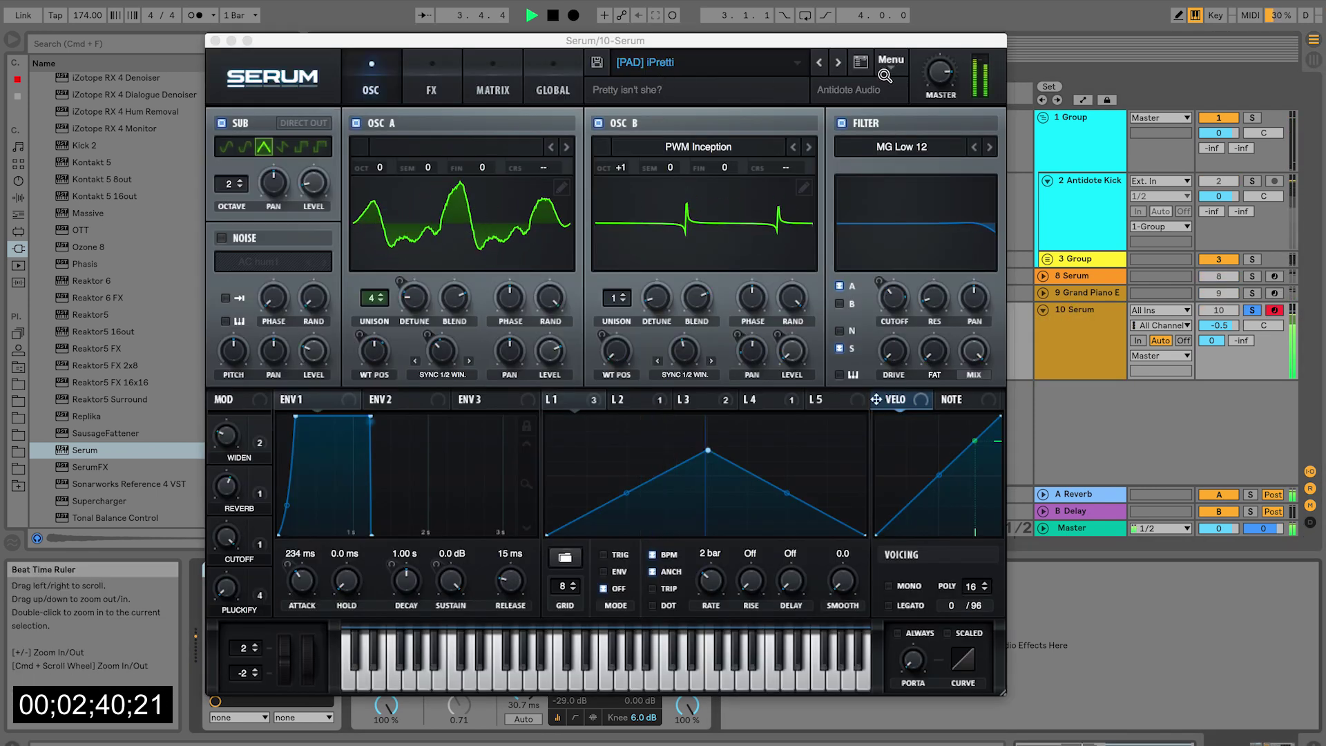
# Step: Audition the following pad presets in the new Serum, through [PAD] Legato Finatic to [PAD] Metal Pulse
pyautogui.click(838, 63)
pyautogui.click(838, 63)
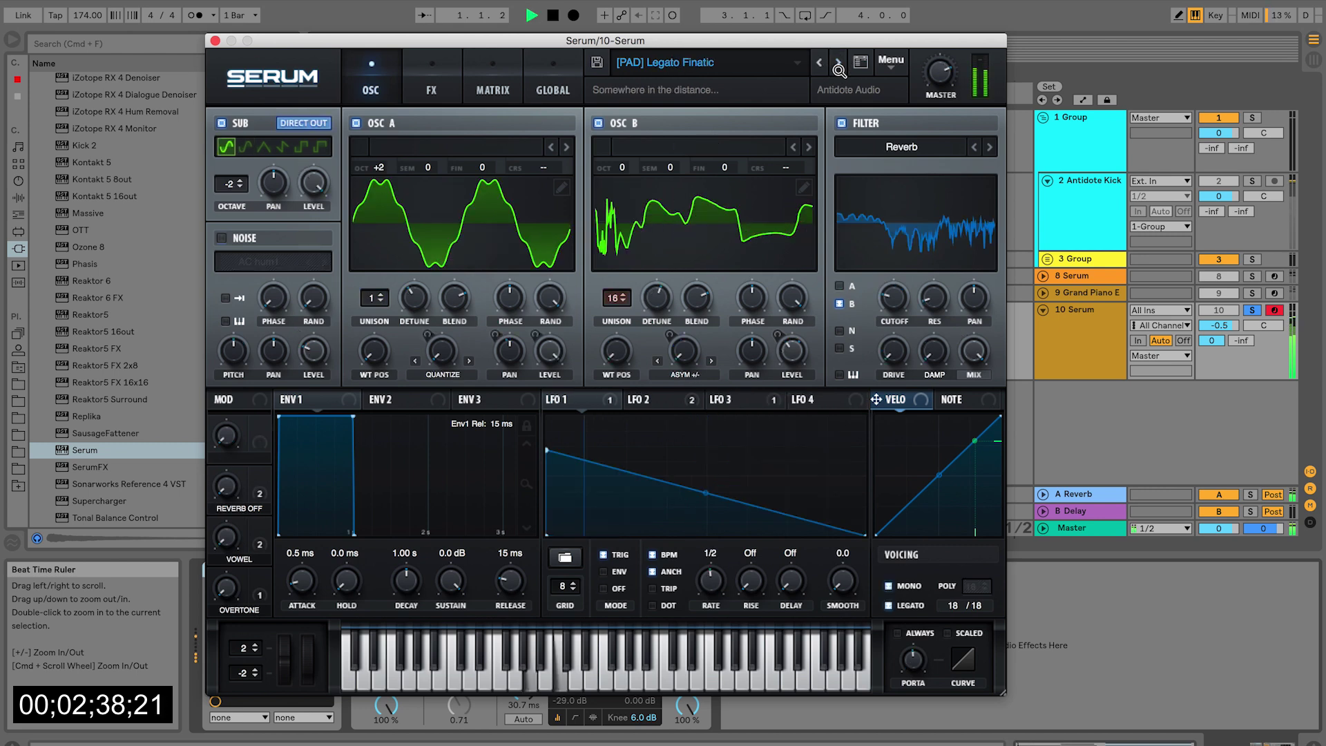
pyautogui.click(838, 66)
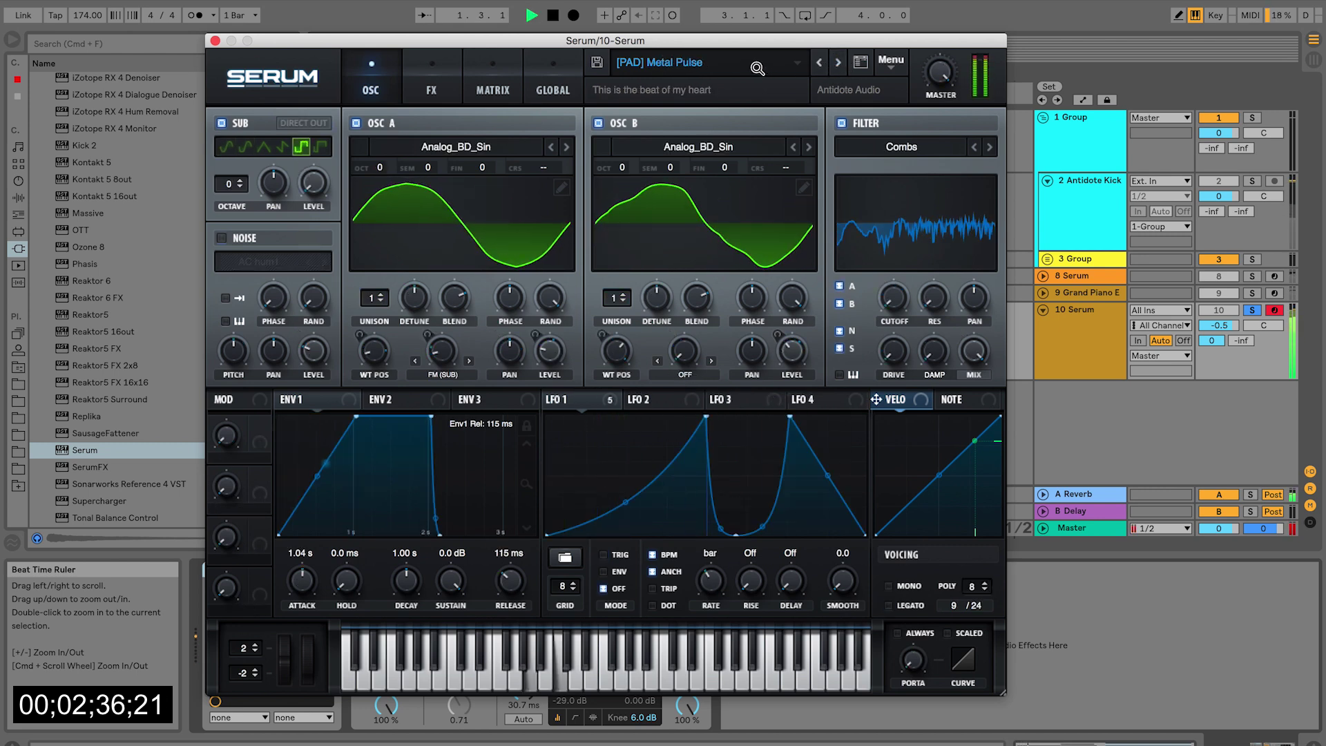
# Step: Add an EQ Eight after the compressor on the Serum pad track and set its first band's filter mode to low cut
pyautogui.click(214, 40)
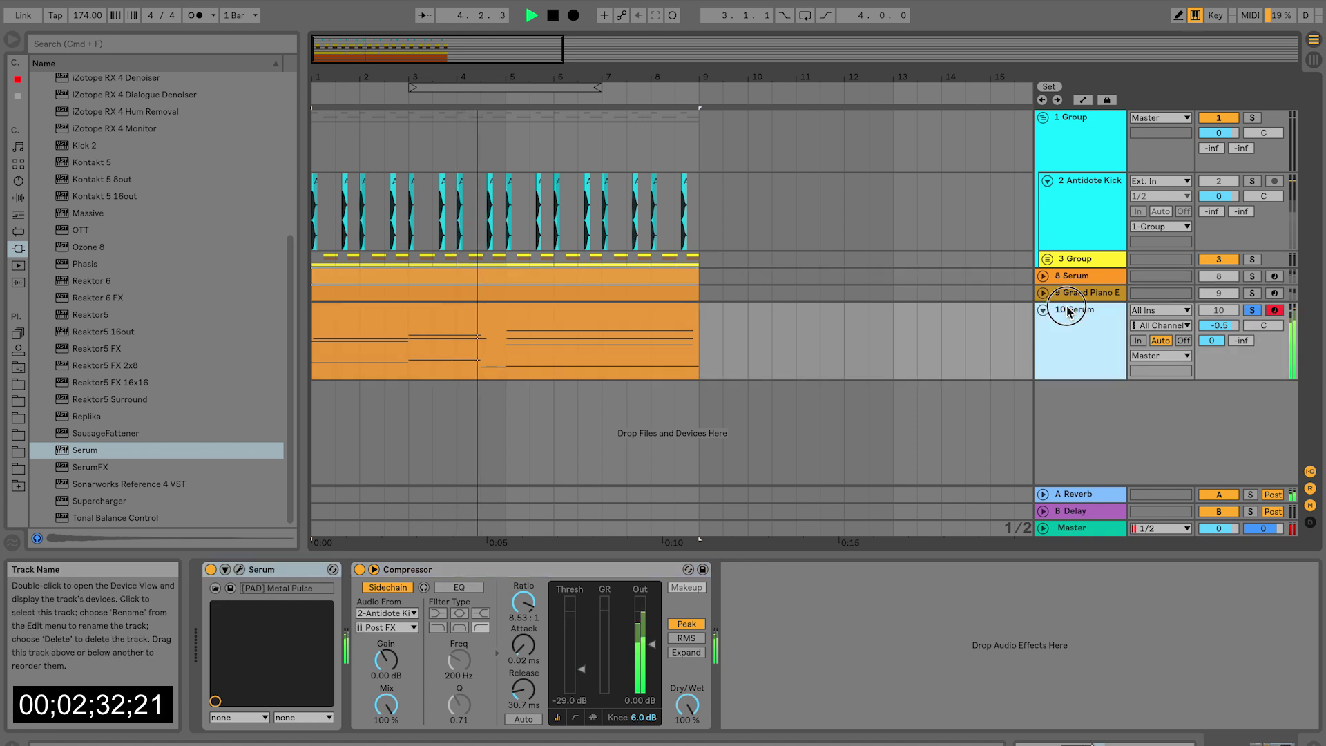
pyautogui.click(18, 198)
pyautogui.press('space')
pyautogui.click(119, 283)
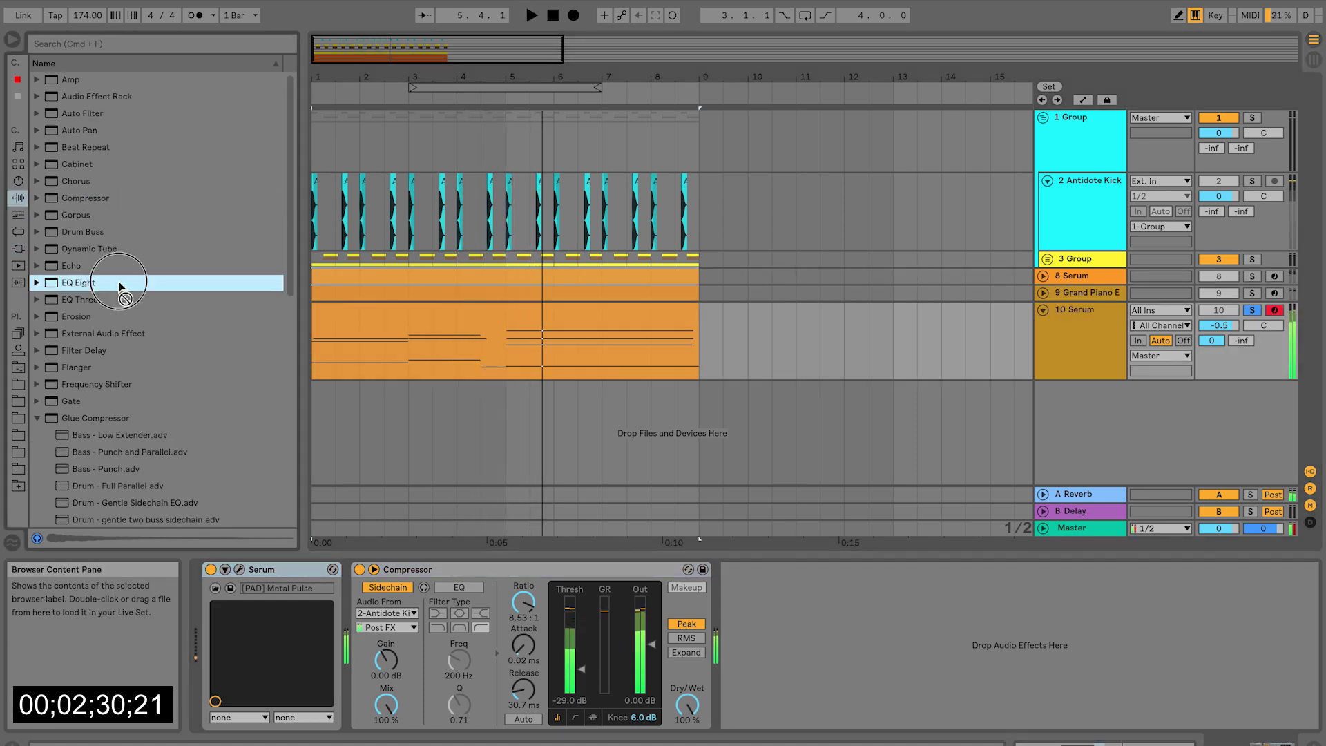
pyautogui.moveTo(511, 305); pyautogui.dragTo(545, 355)
pyautogui.click(797, 705)
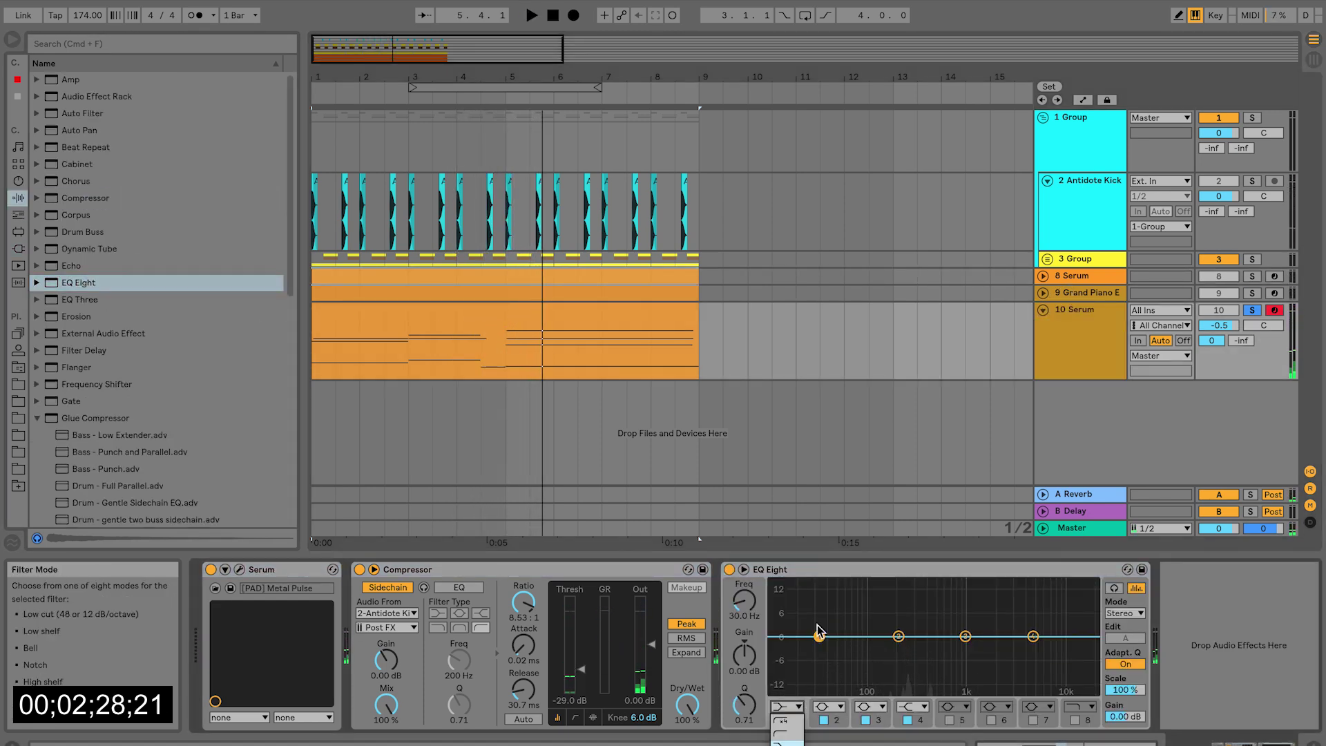
# Step: Set the low cut to 330 Hz with Q 0.47, lower the pad track to -1.1 dB, and unsolo it
pyautogui.press('space')
pyautogui.moveTo(819, 649); pyautogui.dragTo(925, 664)
pyautogui.moveTo(1218, 325); pyautogui.dragTo(1219, 329)
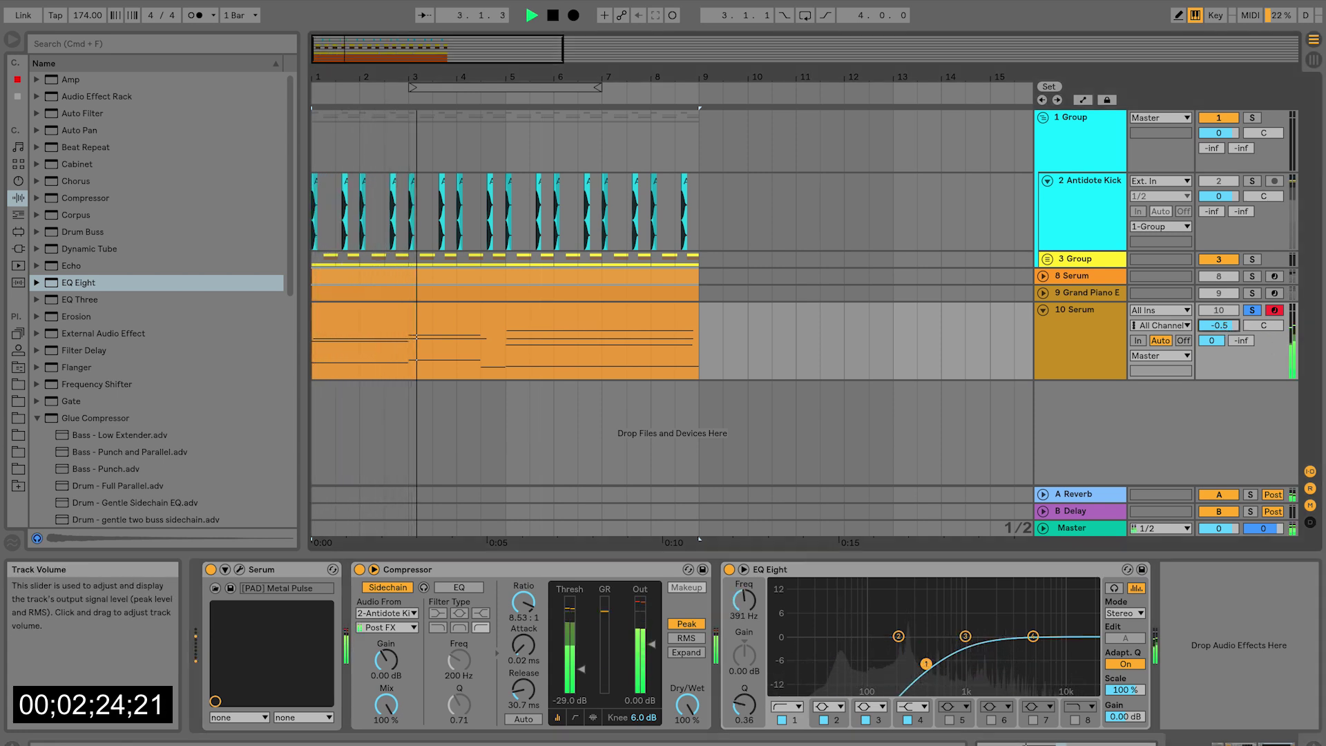
pyautogui.moveTo(926, 664); pyautogui.dragTo(919, 658)
pyautogui.press('space')
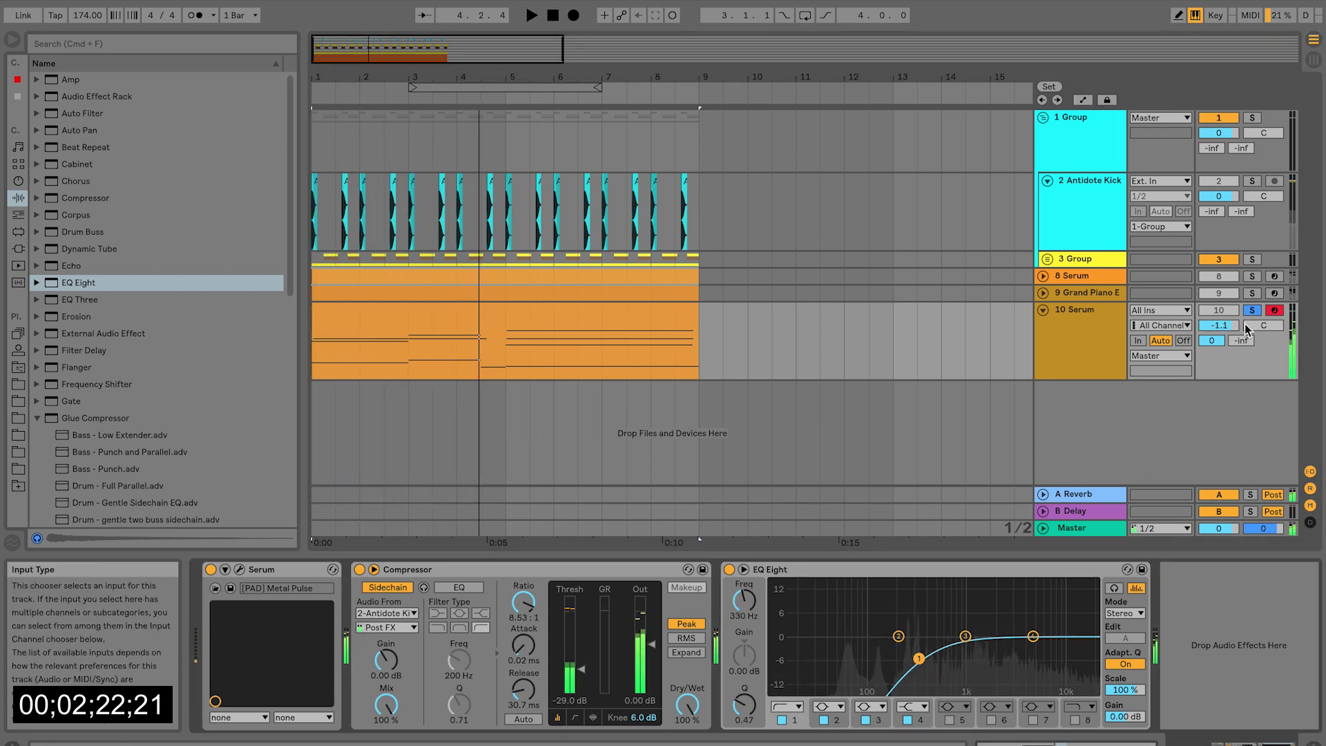
pyautogui.click(1252, 311)
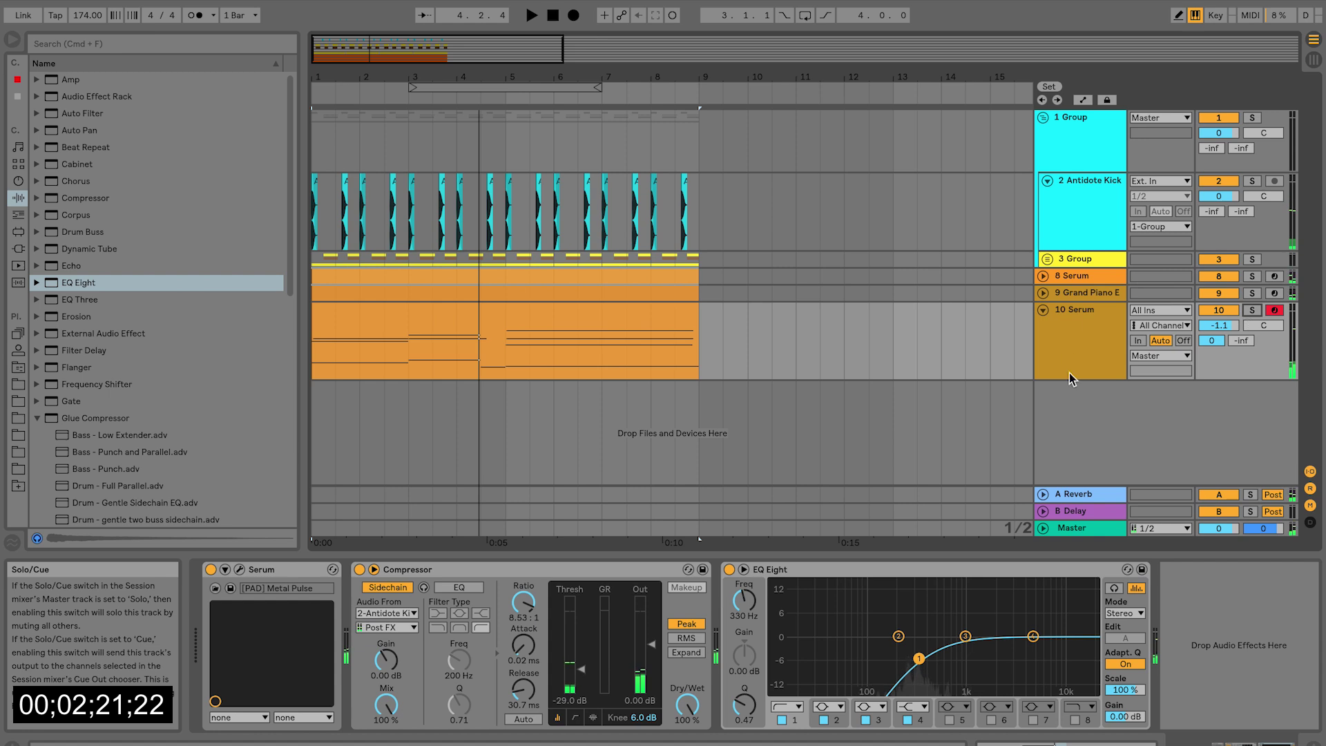
# Step: Fold the kick track, expand the nested drum group with its percussion track folded, and insert a new audio track below track 4
pyautogui.click(1048, 181)
pyautogui.click(1048, 197)
pyautogui.press('space')
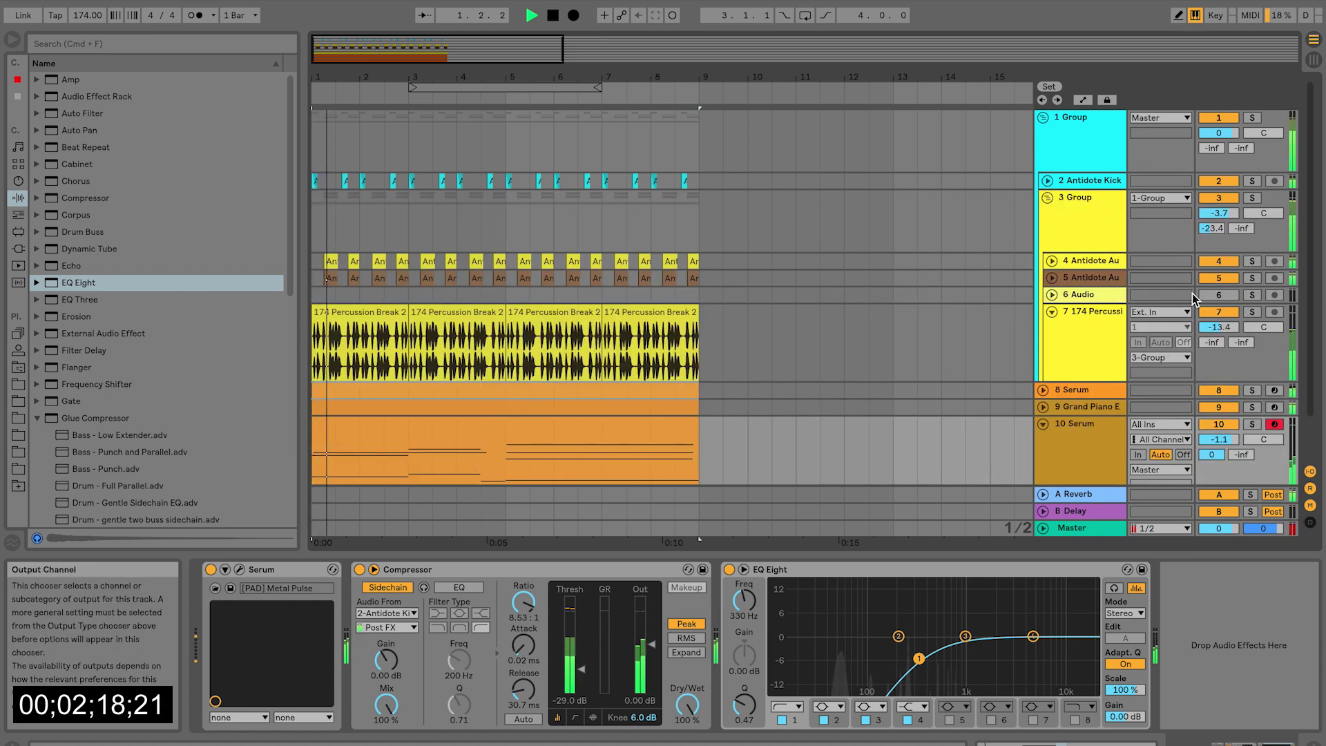
pyautogui.click(1052, 311)
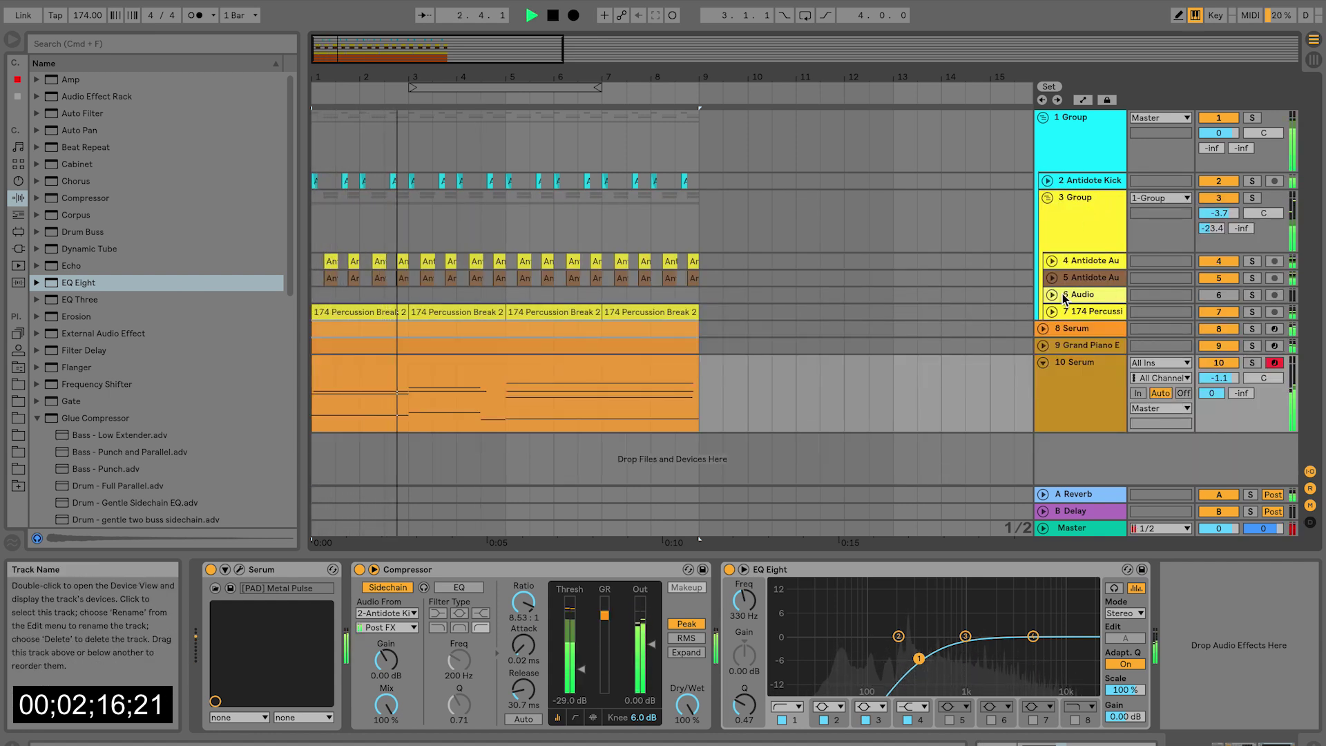
pyautogui.click(942, 268)
pyautogui.press('super+t')
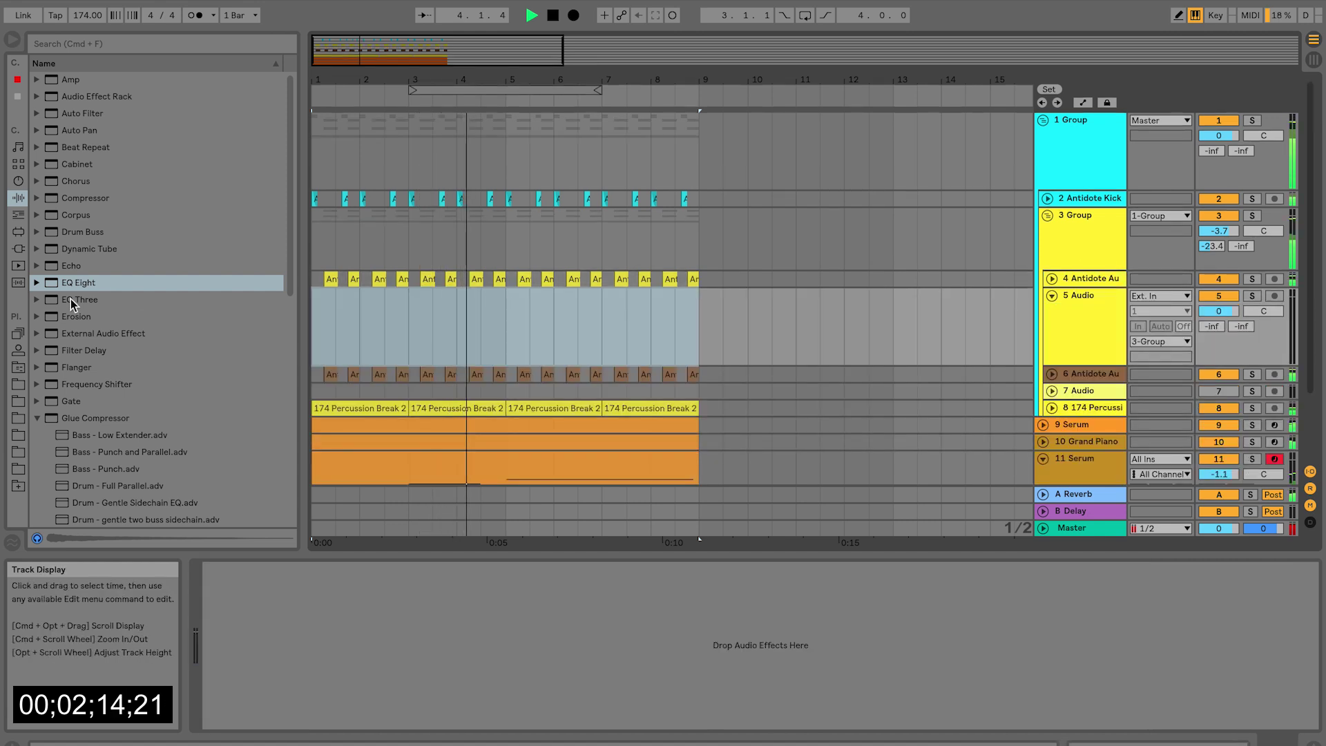
# Step: Show the Antidote Audio - Equinox sample folder and collapse its Percussion For Breaks subfolder
pyautogui.click(18, 385)
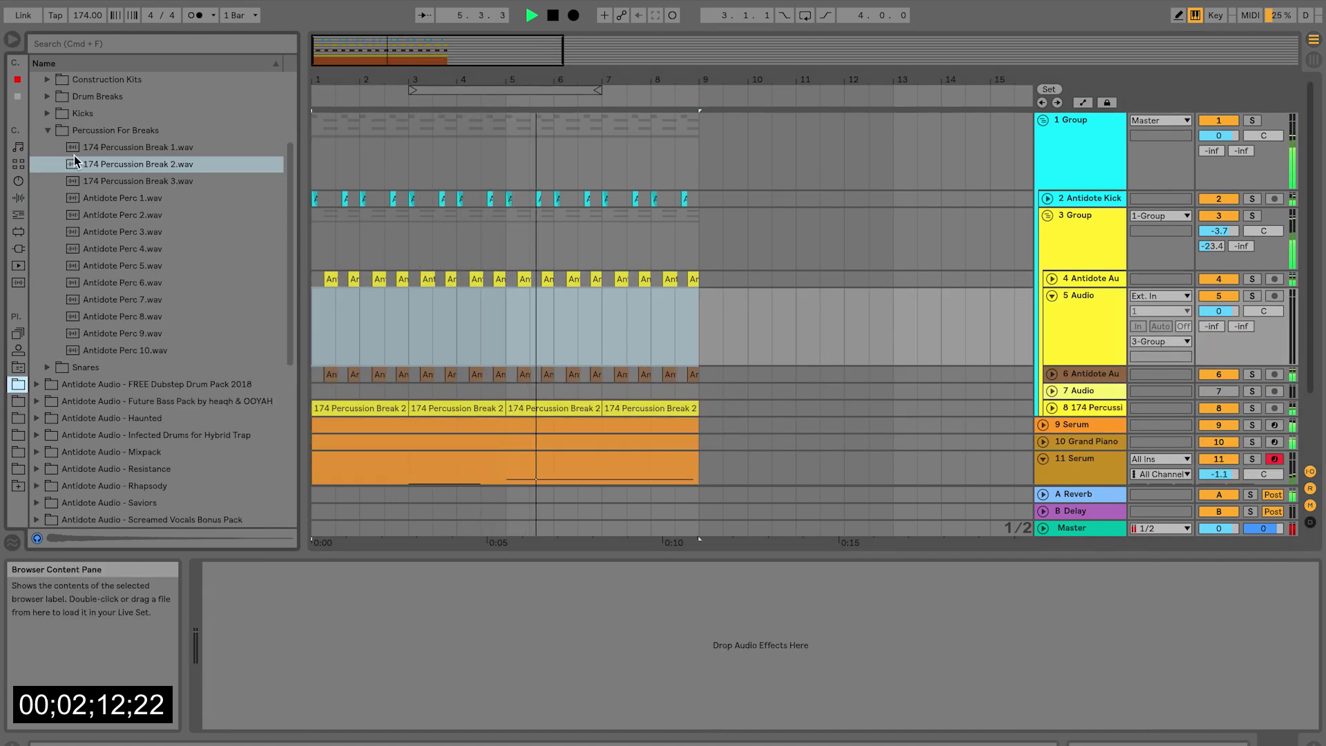
pyautogui.scroll(3, 74, 161)
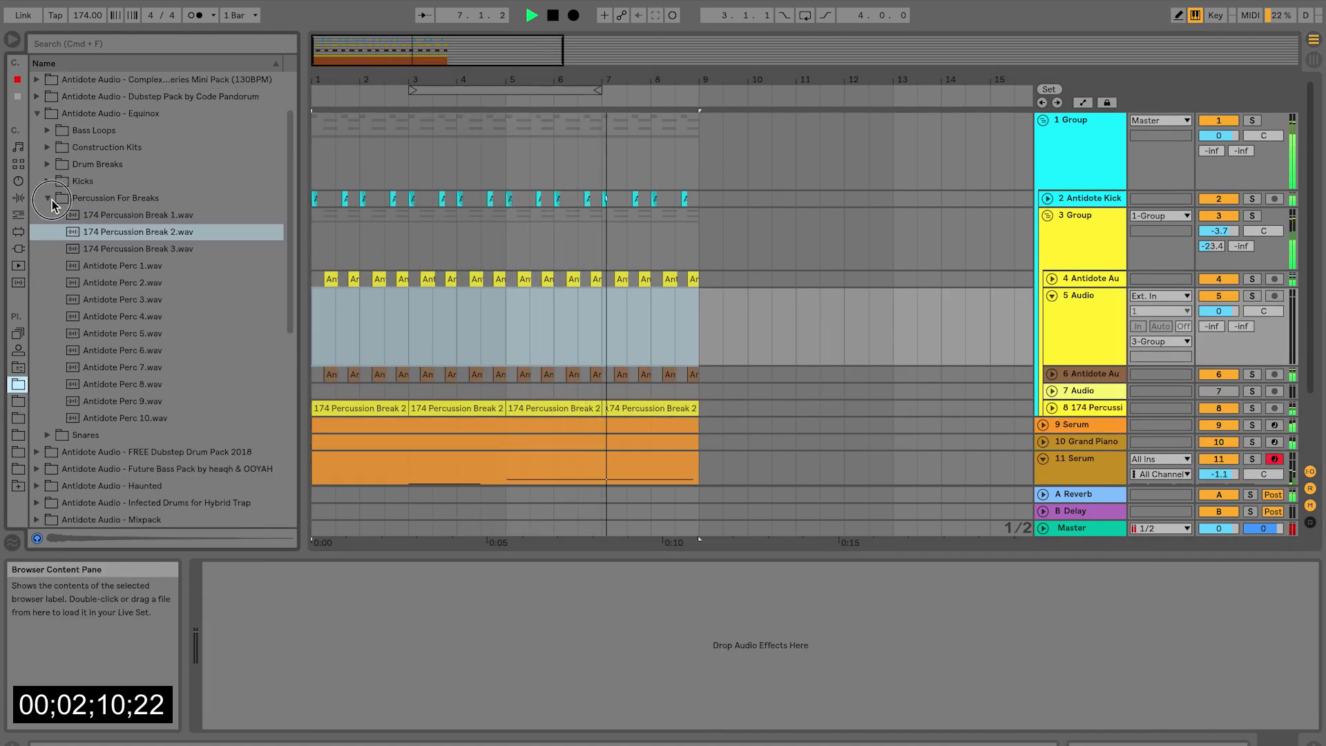
pyautogui.click(47, 198)
# Step: Duplicate the Grand Piano track
pyautogui.scroll(-3, 996, 367)
pyautogui.click(1095, 358)
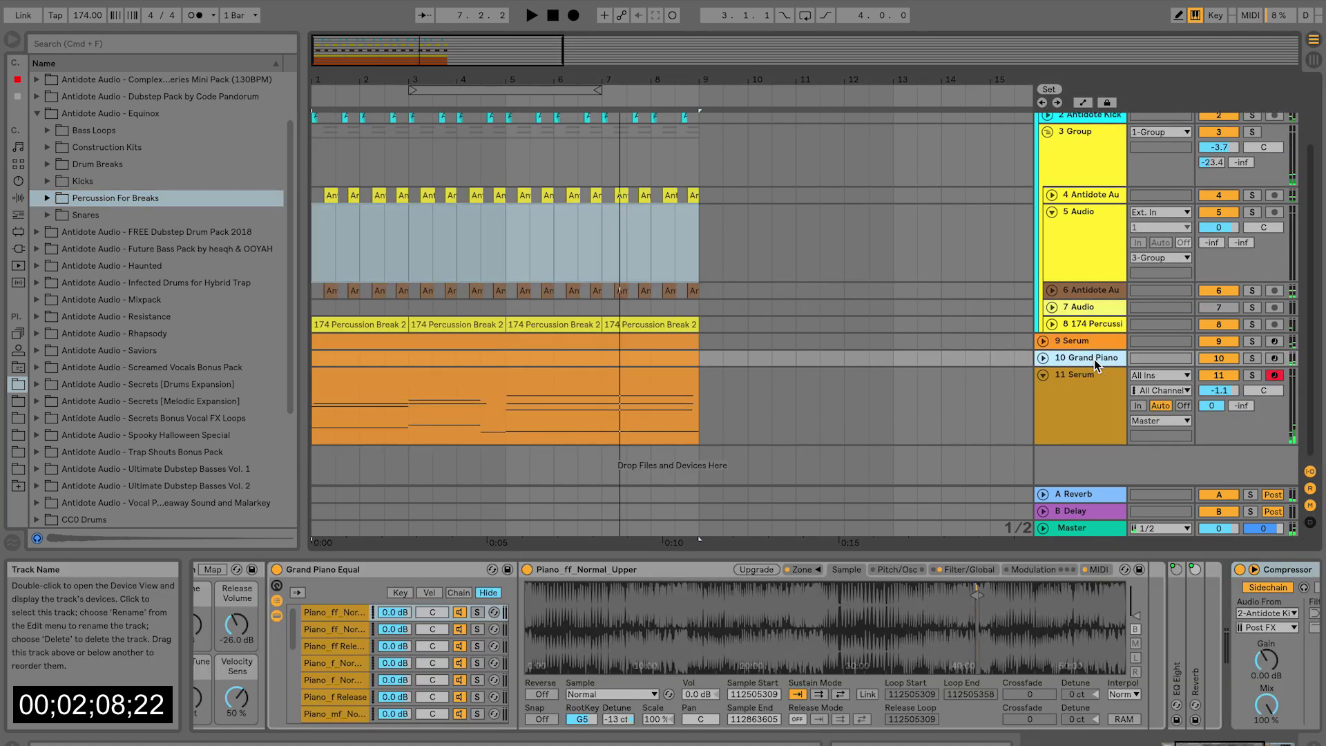
pyautogui.press('super+d')
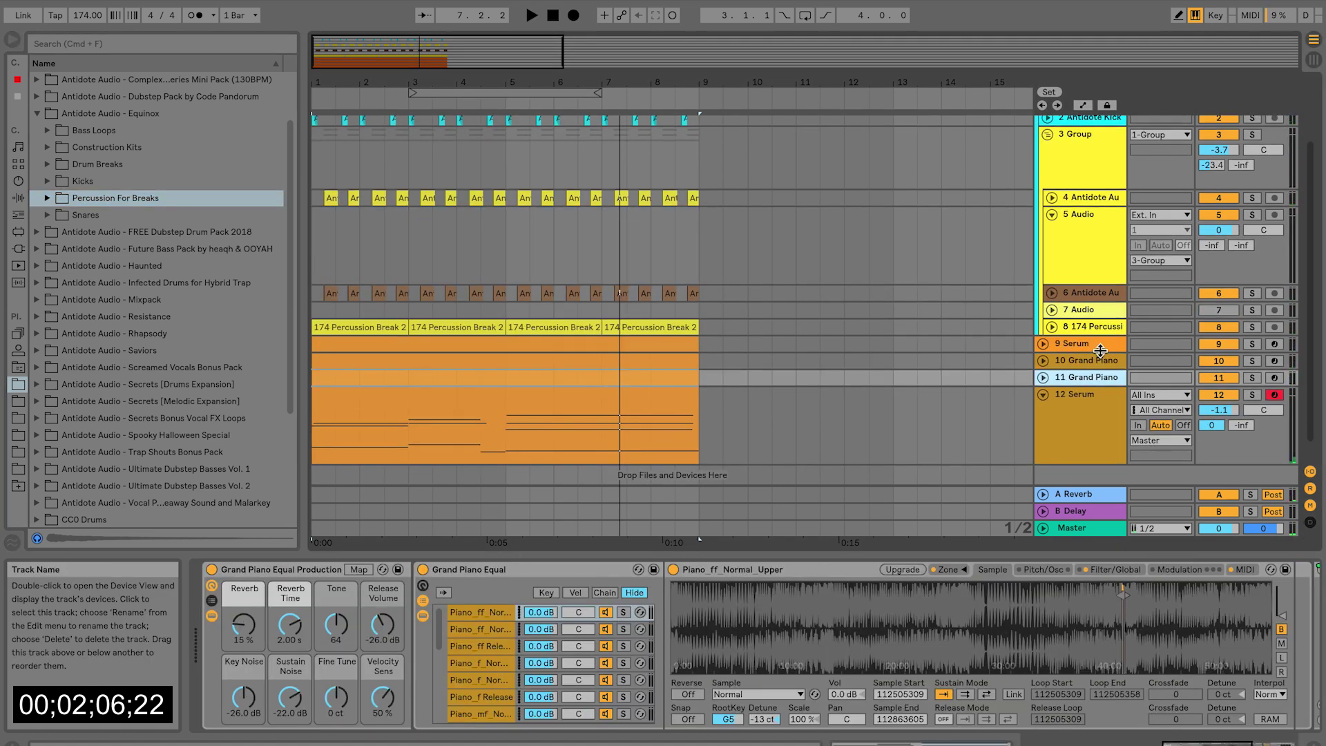
# Step: Open the duplicated piano track's clip in an enlarged note editor and delete all of its notes
pyautogui.click(577, 379)
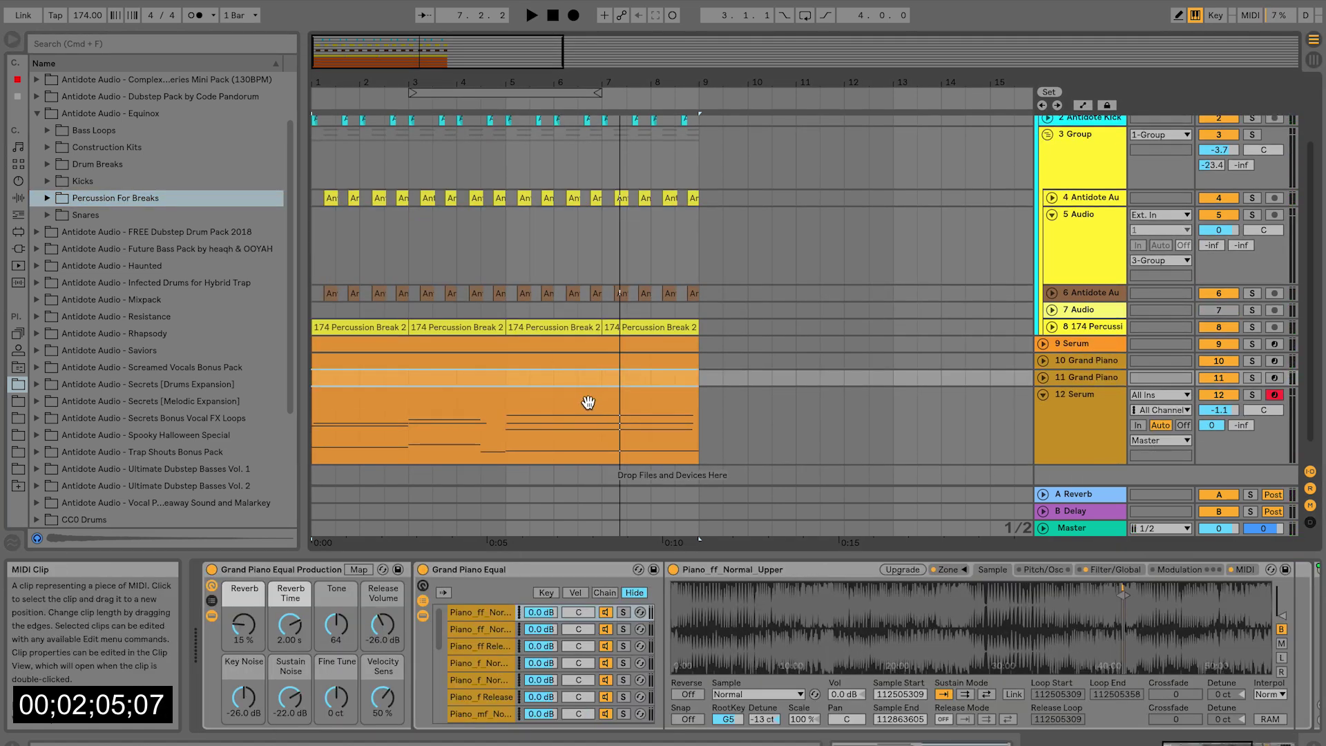
pyautogui.click(593, 389)
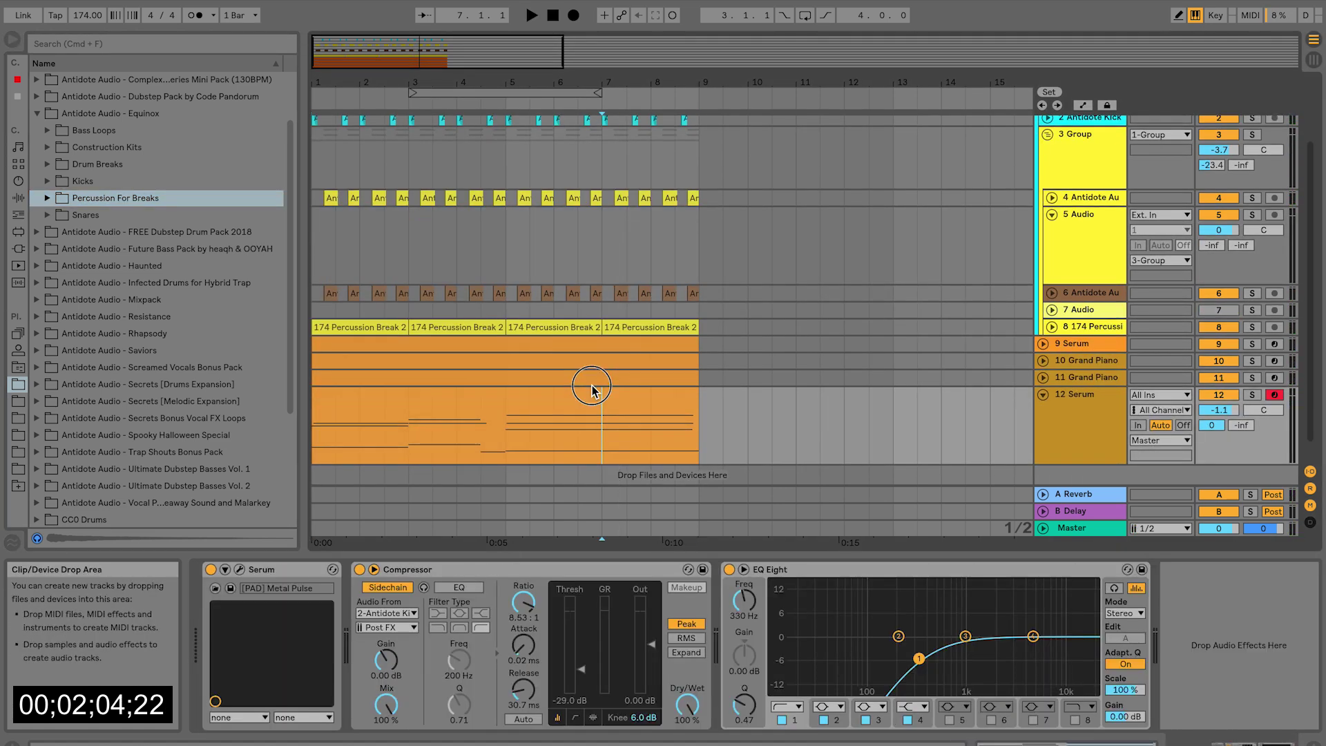
pyautogui.doubleClick(587, 375)
pyautogui.moveTo(782, 558); pyautogui.dragTo(781, 202)
pyautogui.moveTo(572, 252); pyautogui.dragTo(855, 604)
pyautogui.press('Delete')
# Step: Write a melody across the first two bars of the empty piano clip with the notes F5, E5, C5 and B4
pyautogui.press('space')
pyautogui.scroll(3, 528, 421)
pyautogui.press('space')
pyautogui.press('space')
pyautogui.doubleClick(500, 454)
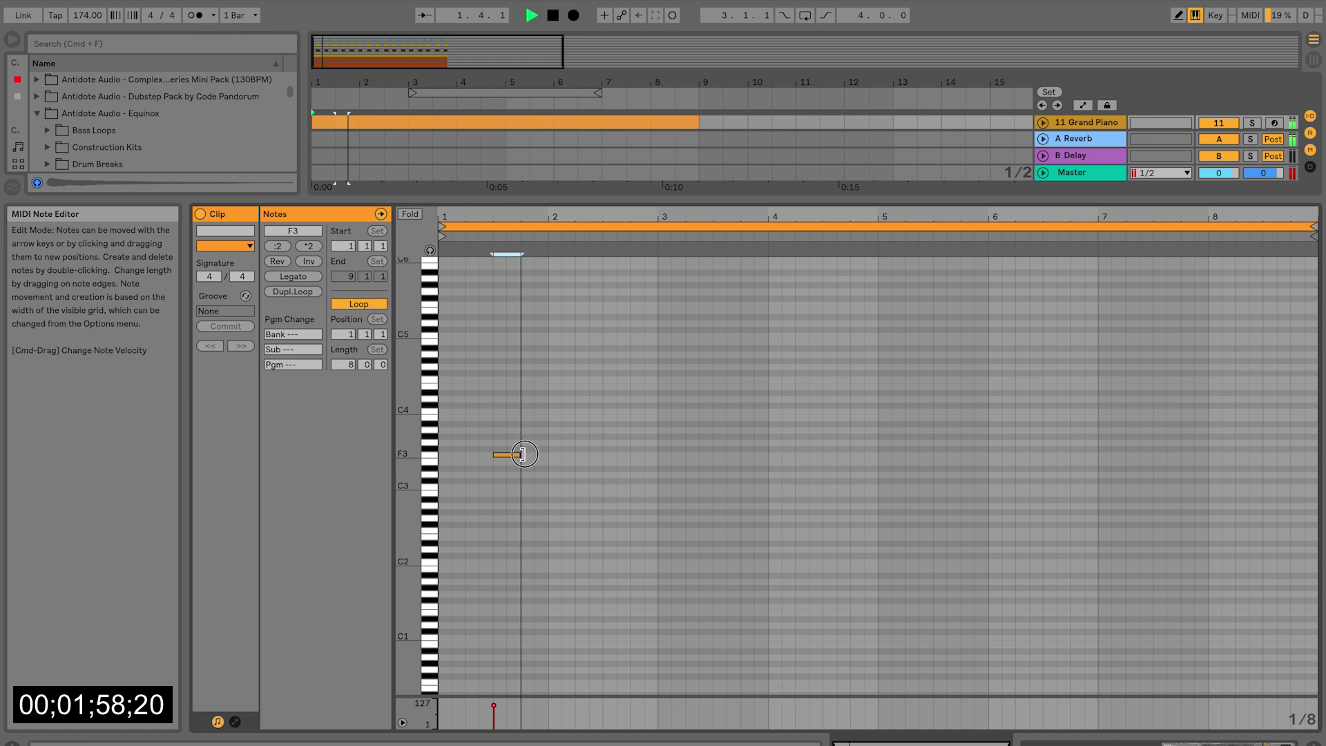
pyautogui.moveTo(516, 459); pyautogui.dragTo(585, 336)
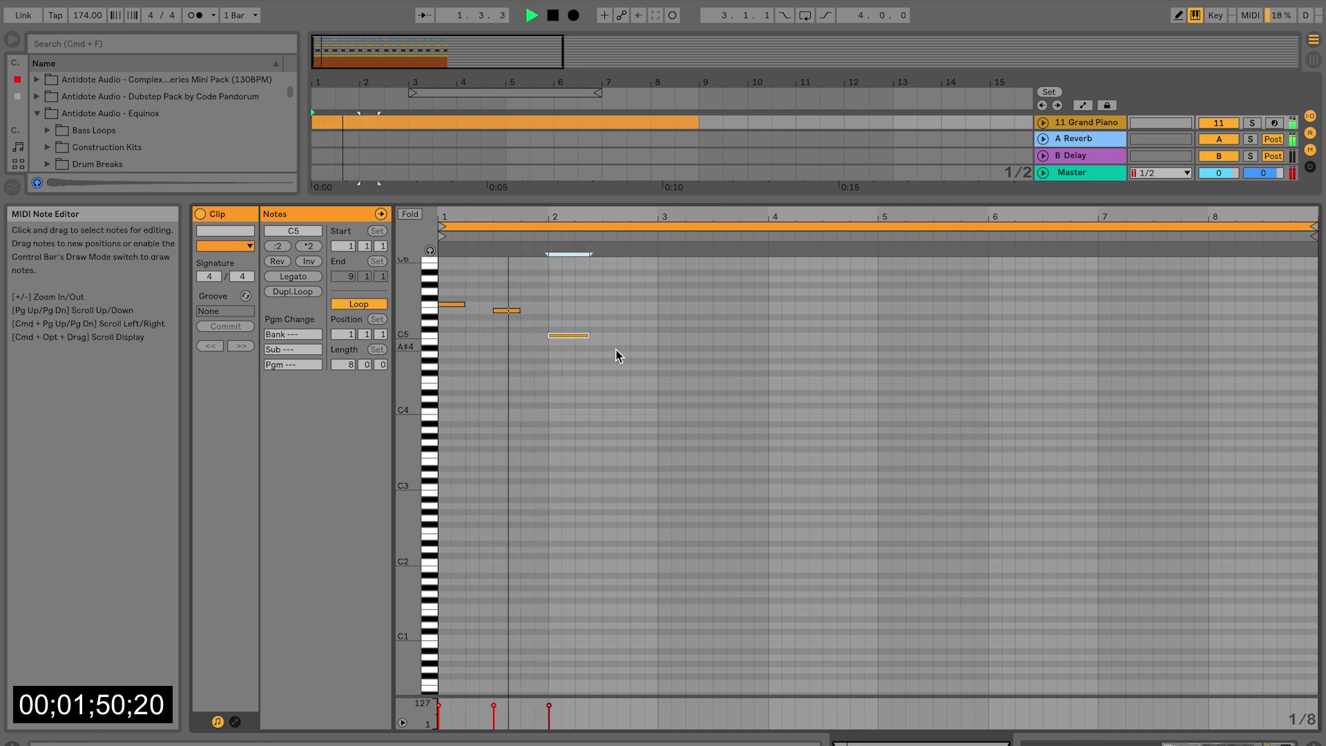
pyautogui.doubleClick(609, 341)
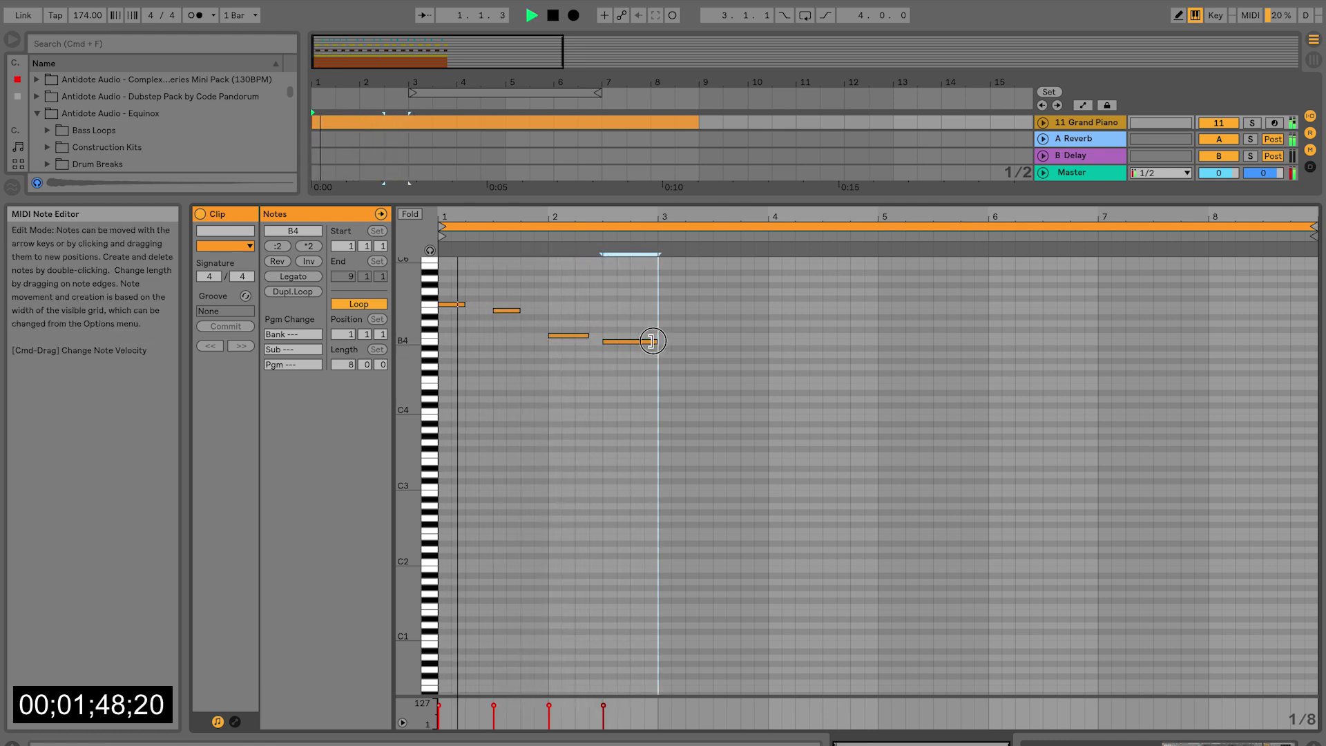
# Step: Try the third melody note on A4, return it to C5, and move the fourth note down to A4
pyautogui.moveTo(570, 336); pyautogui.dragTo(569, 354)
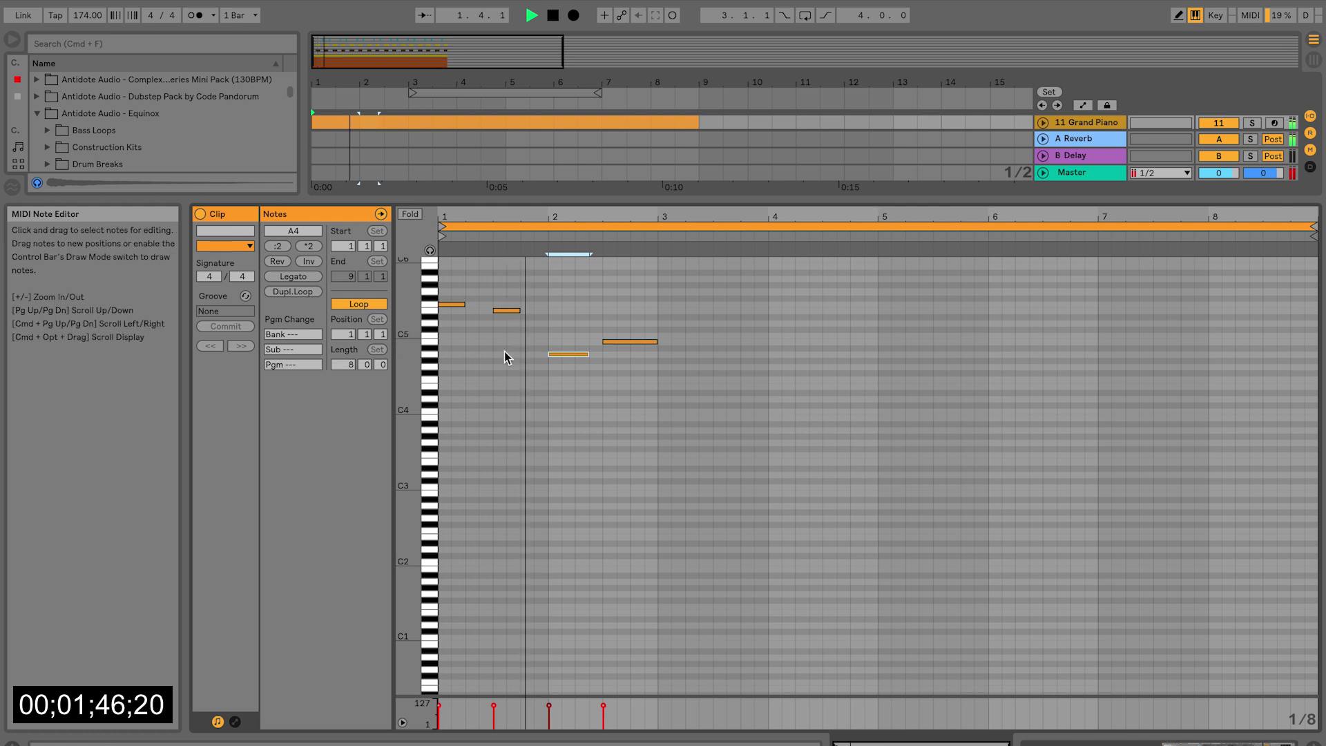
pyautogui.moveTo(569, 354); pyautogui.dragTo(577, 334)
pyautogui.press('space')
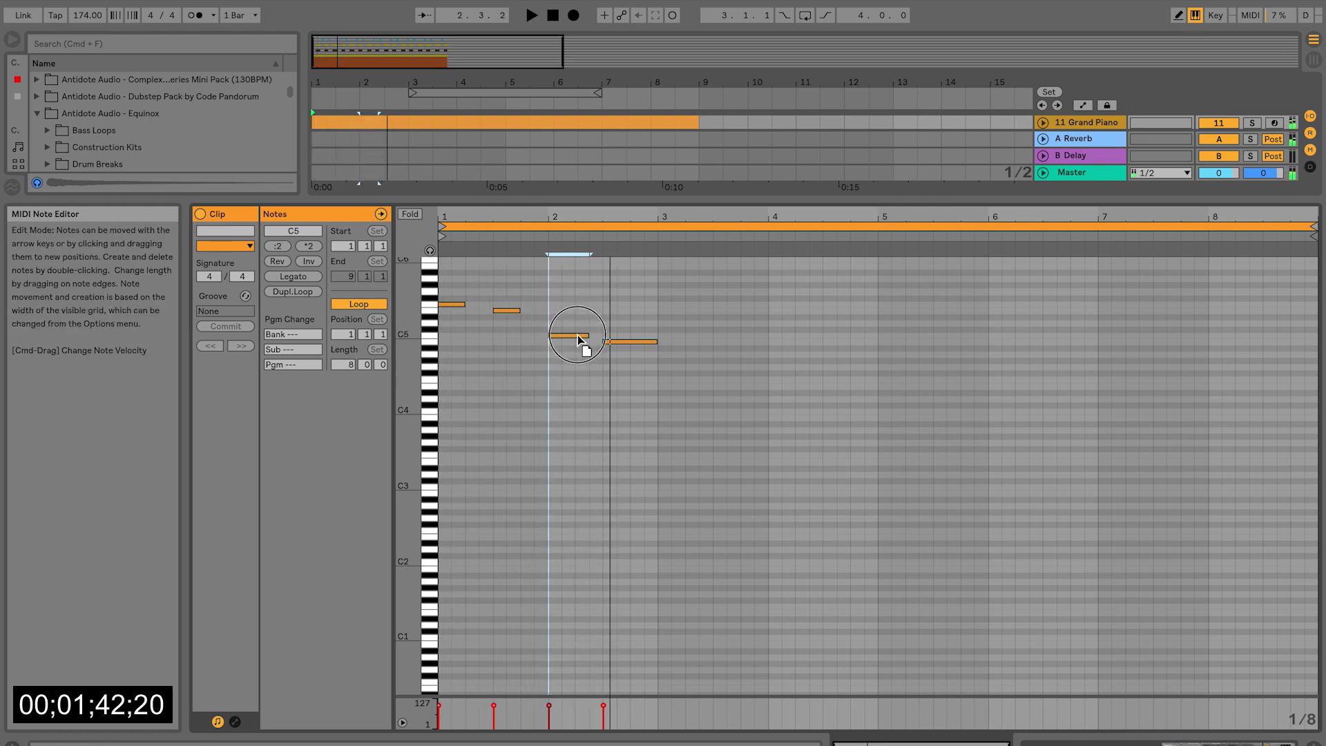
pyautogui.press('space')
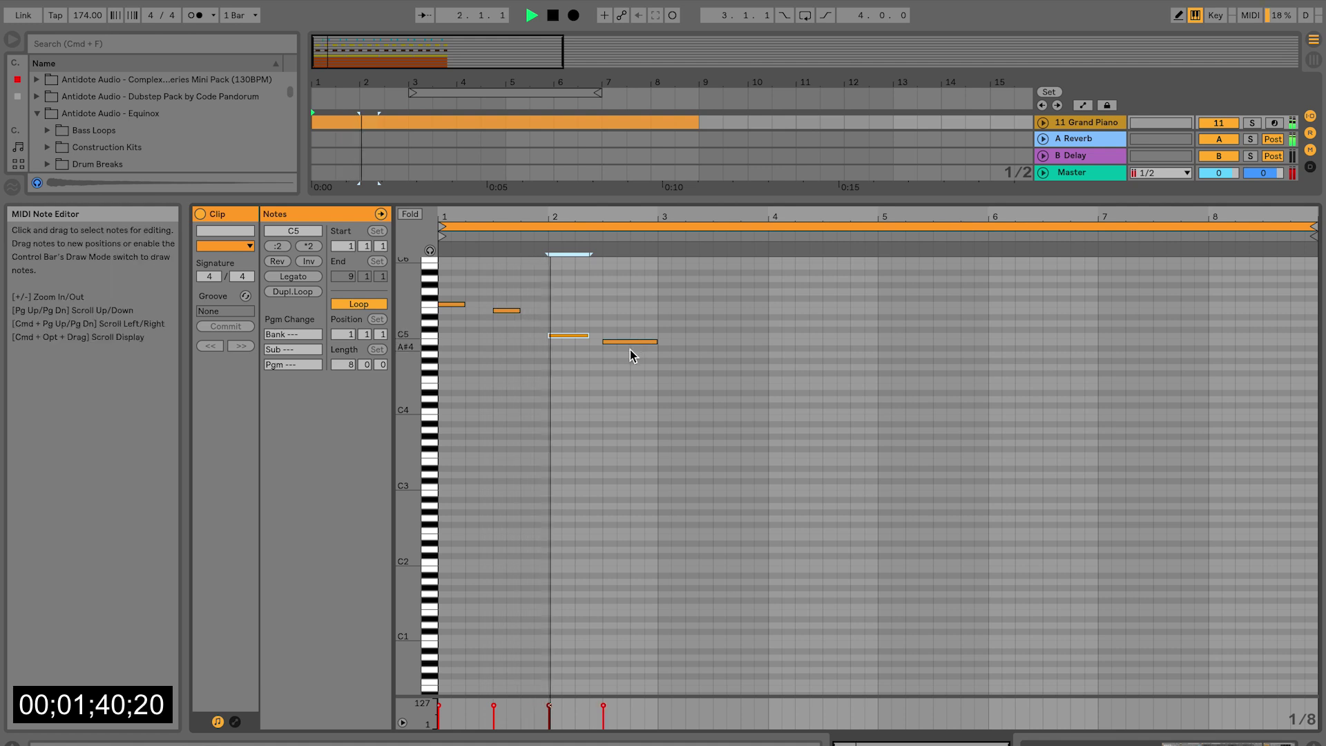
pyautogui.moveTo(633, 342); pyautogui.dragTo(641, 357)
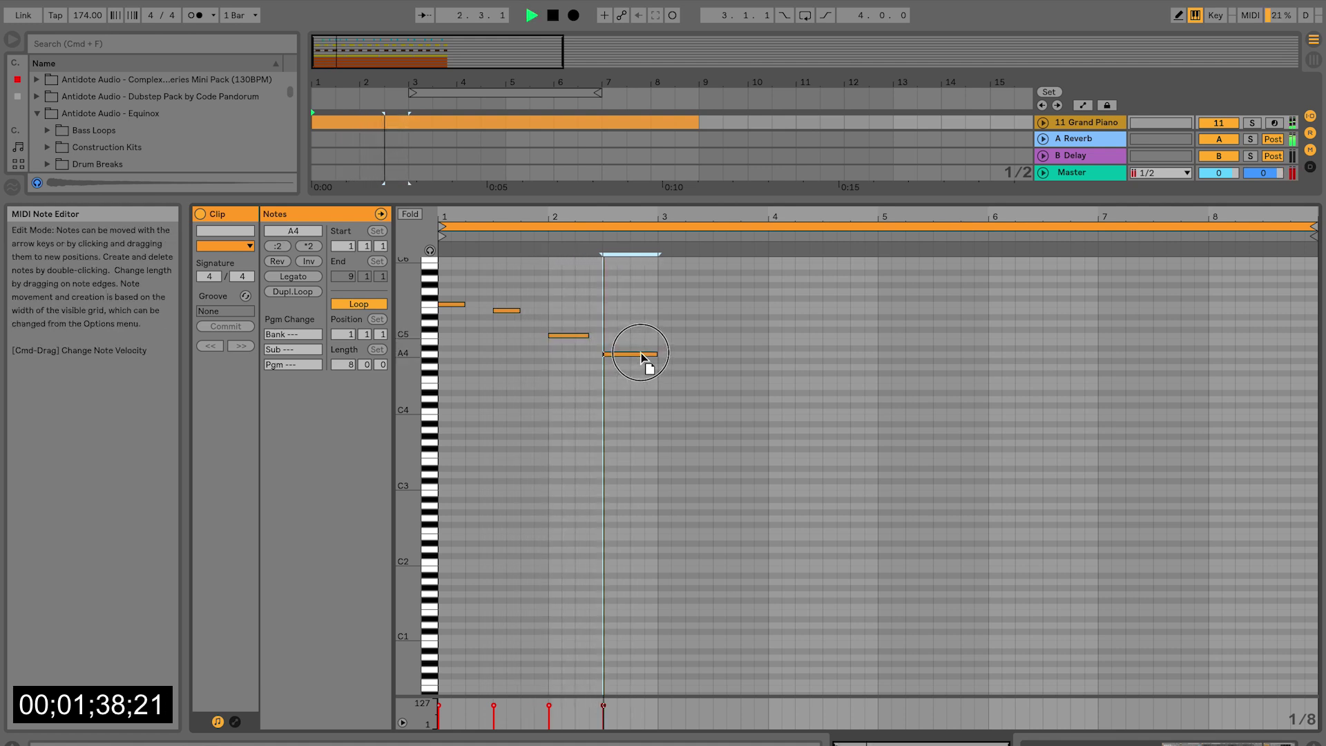
# Step: Repeat the two-bar melody three times to fill the eight-bar clip
pyautogui.moveTo(656, 259); pyautogui.dragTo(411, 429)
pyautogui.press('super+d')
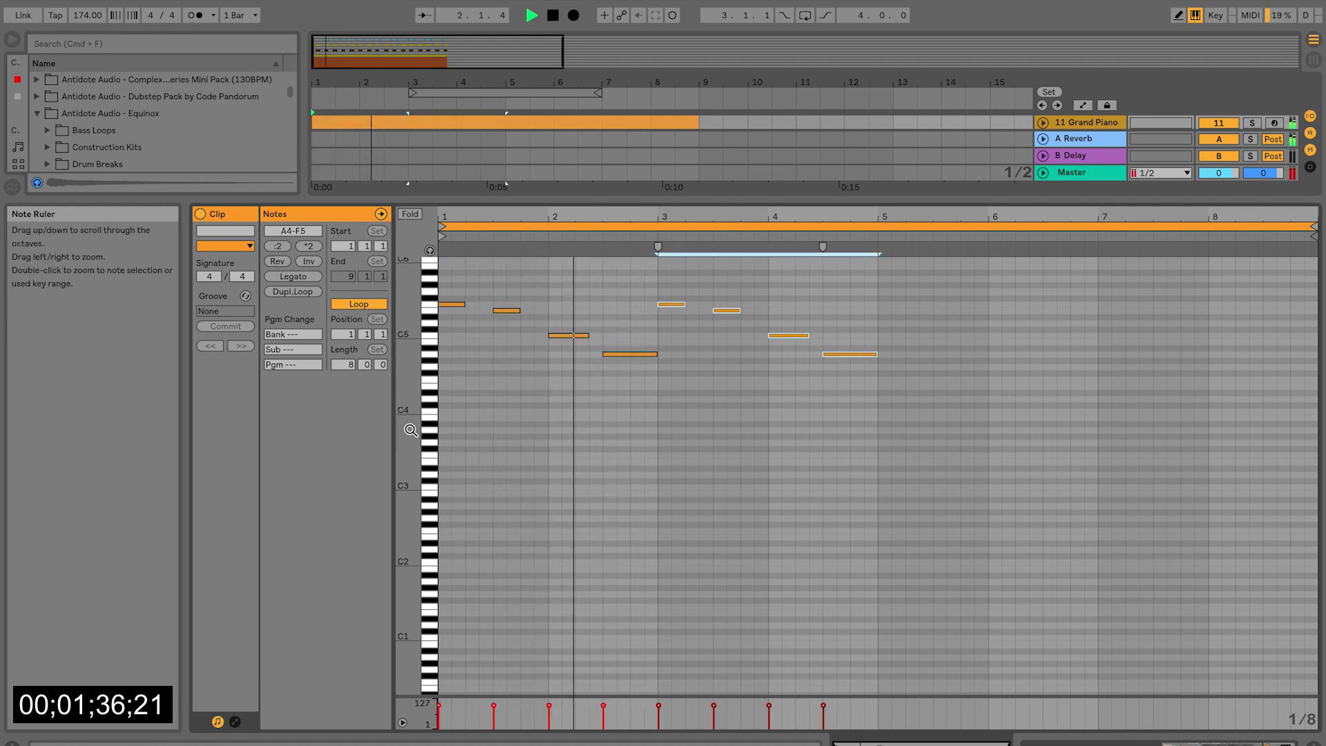
pyautogui.press('super+d')
pyautogui.press('super+d')
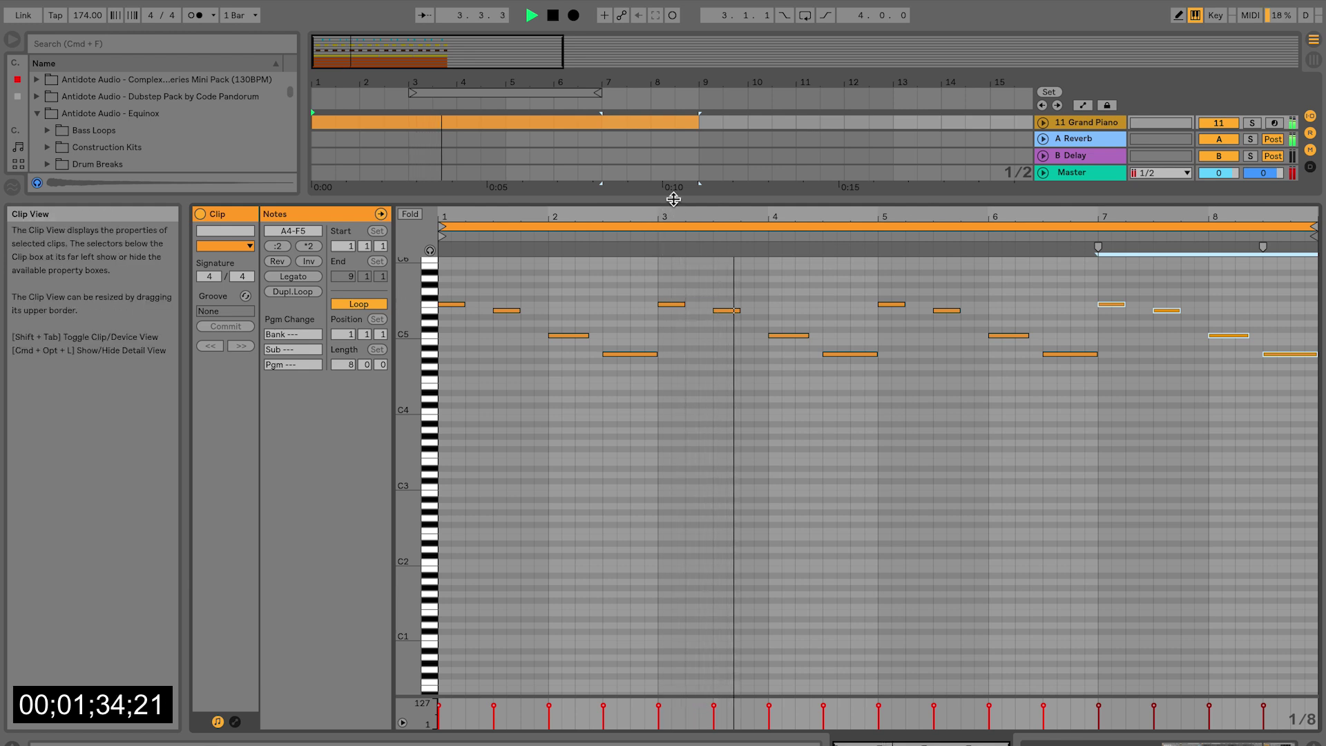
# Step: Shrink the note editor, and fold the second Grand Piano track and the empty audio track 5
pyautogui.moveTo(669, 199); pyautogui.dragTo(603, 641)
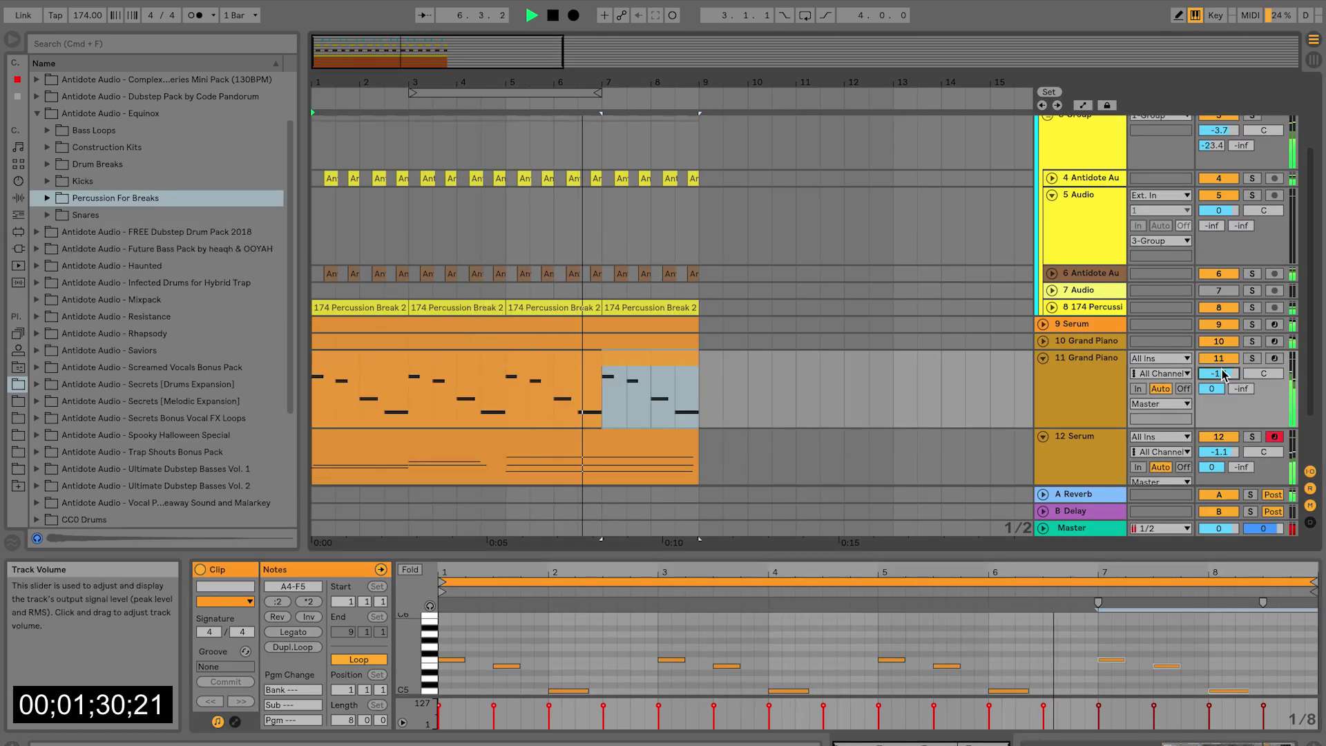
pyautogui.click(1044, 377)
pyautogui.scroll(3, 1064, 343)
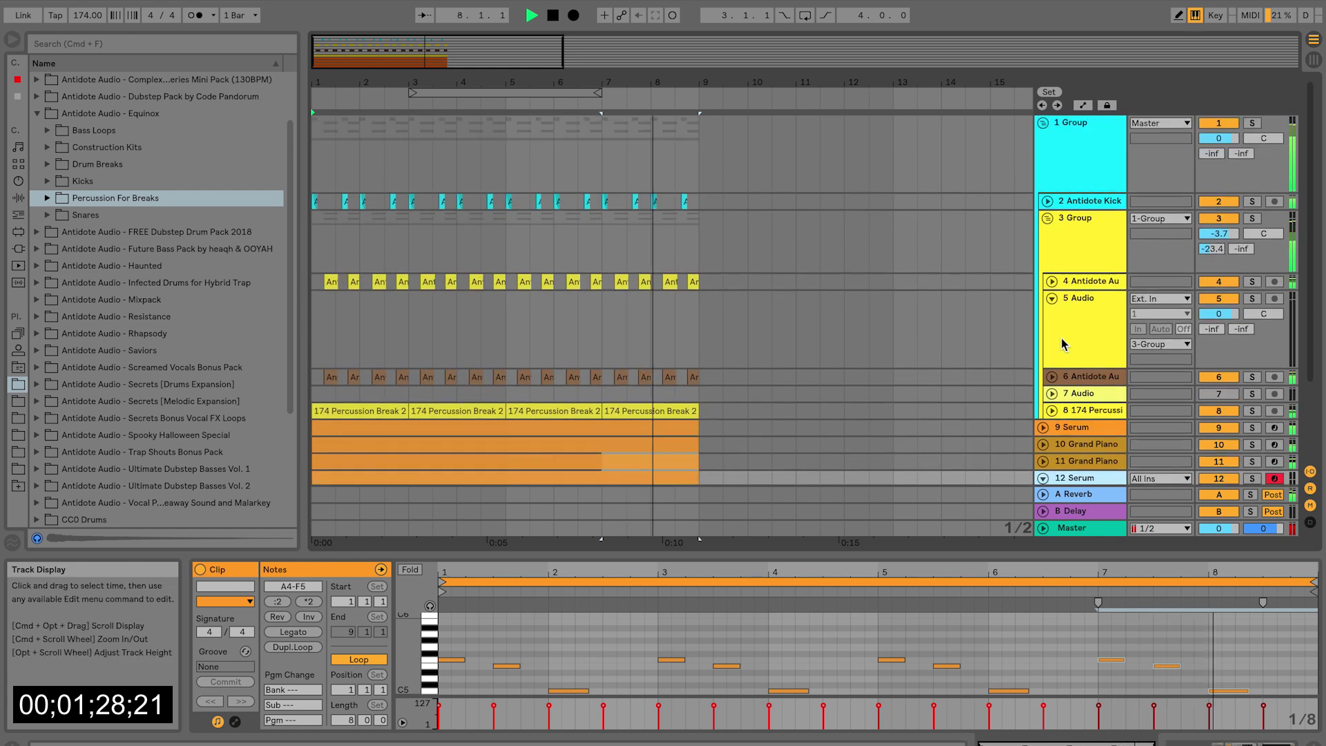
pyautogui.press('space')
pyautogui.moveTo(334, 78); pyautogui.dragTo(357, 324)
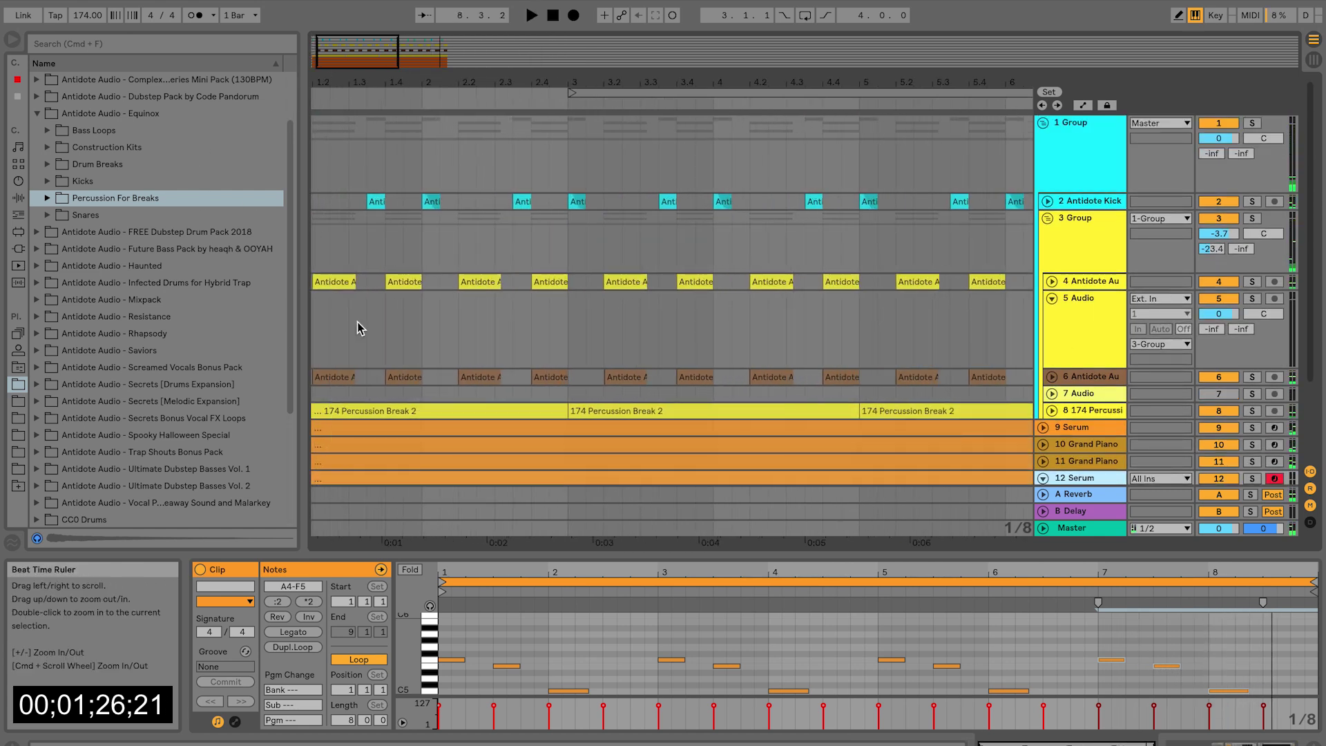
pyautogui.hscroll(-1, 561, 330)
pyautogui.click(1076, 306)
pyautogui.click(1052, 298)
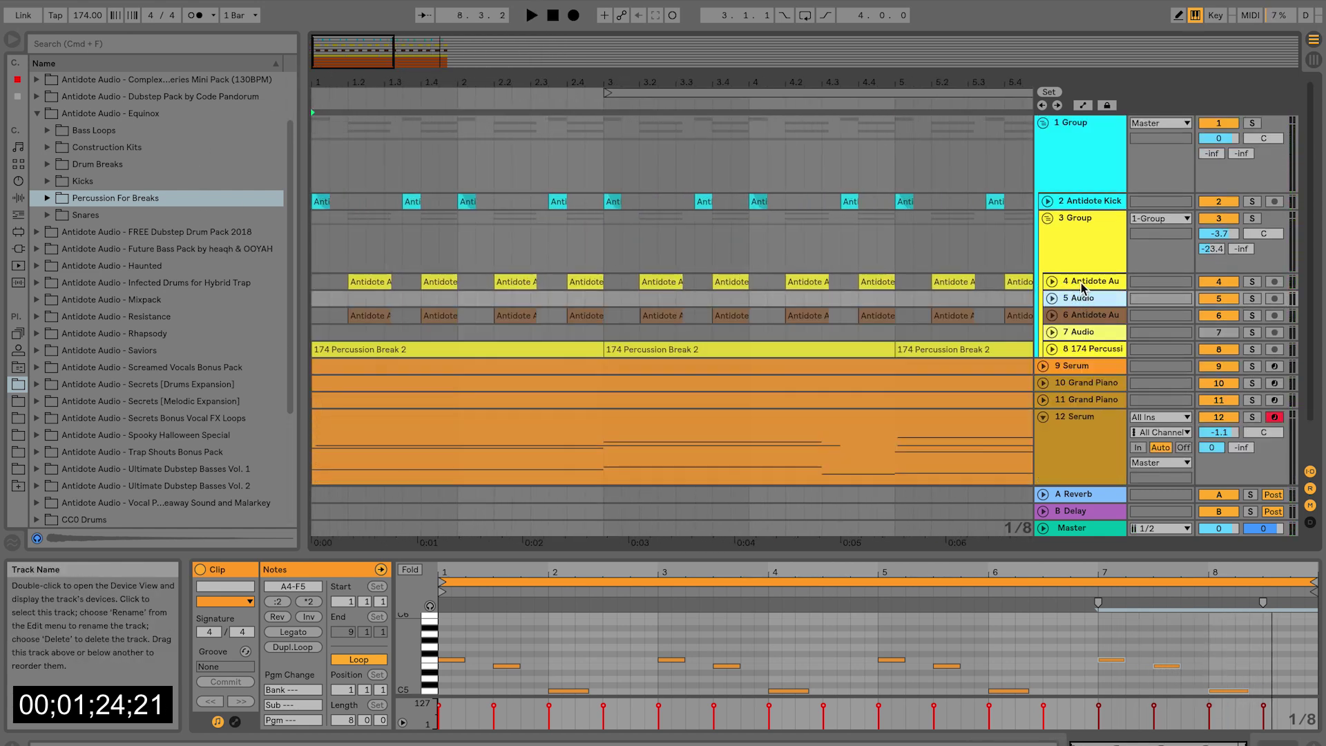
# Step: Play the drums with track 6 soloed and unfolded, and bring up that track's empty device chain
pyautogui.click(1083, 282)
pyautogui.press('space')
pyautogui.click(1252, 281)
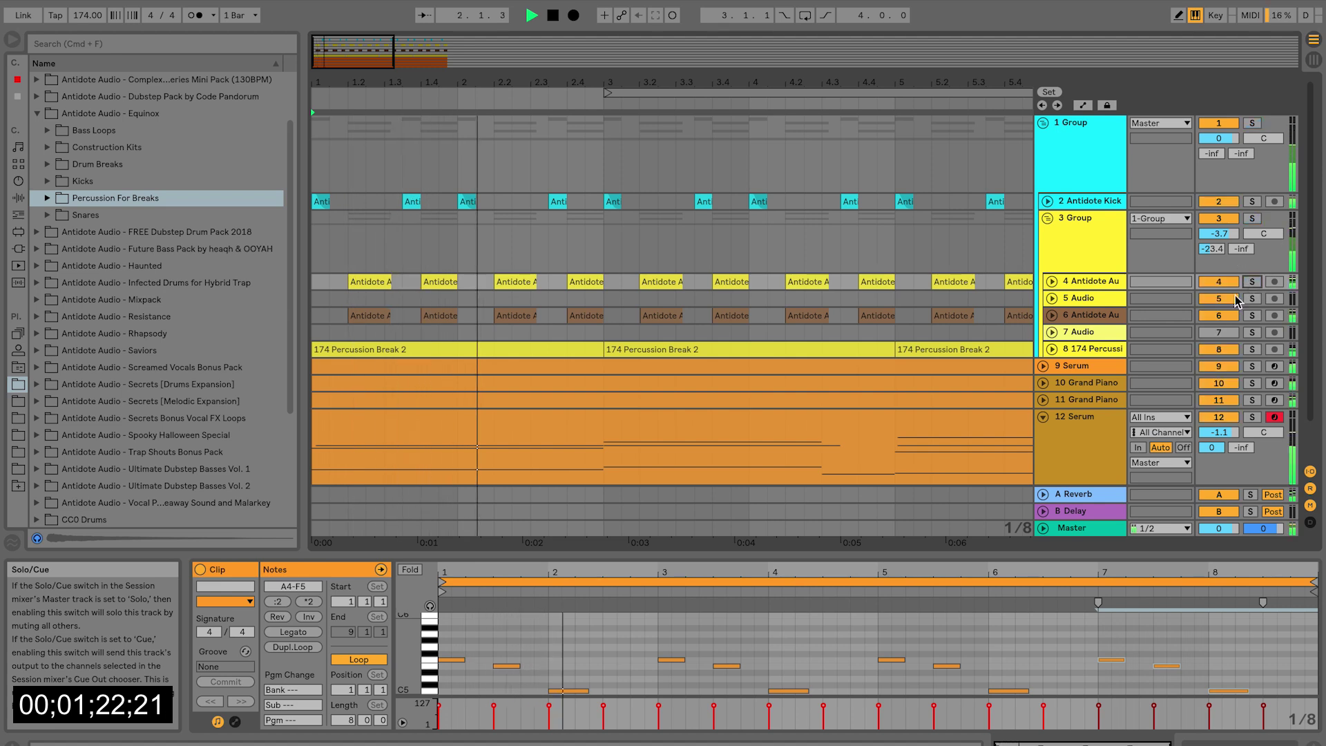
pyautogui.click(1052, 315)
pyautogui.click(1100, 317)
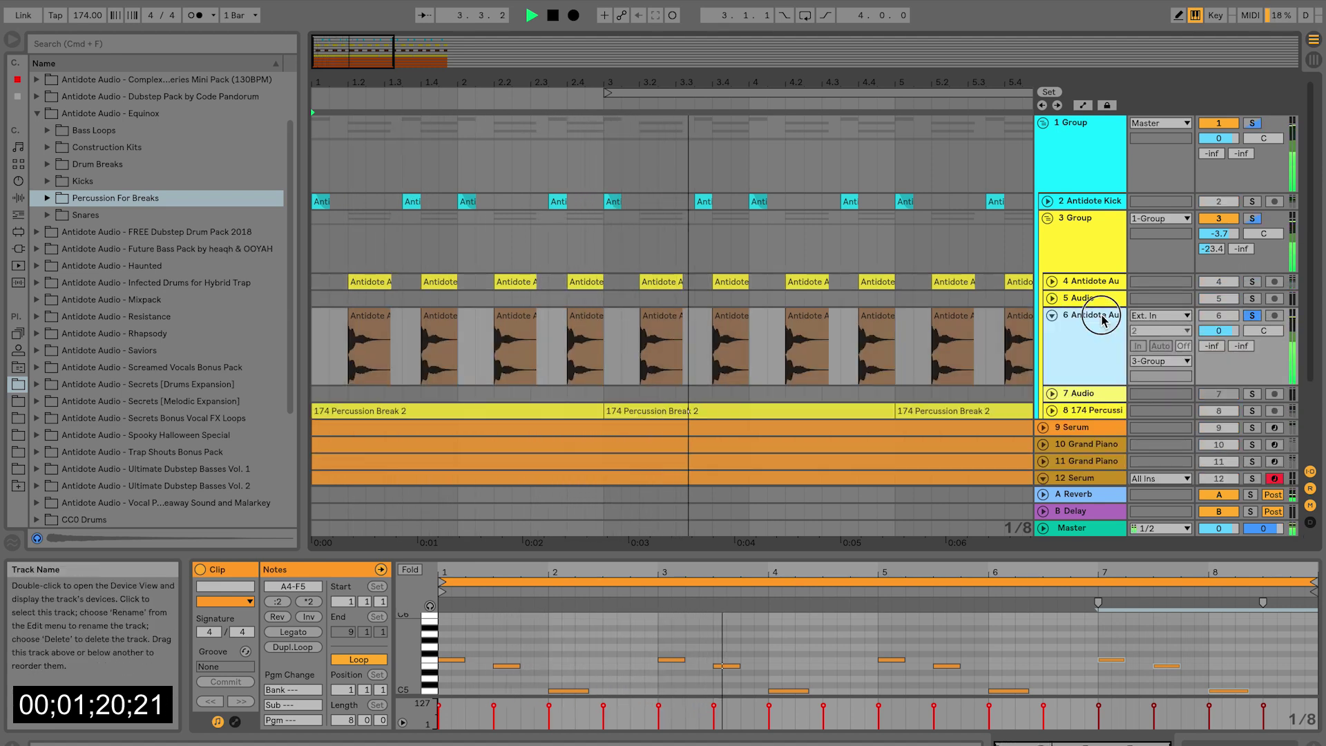
pyautogui.click(648, 314)
pyautogui.doubleClick(1063, 334)
pyautogui.press('space')
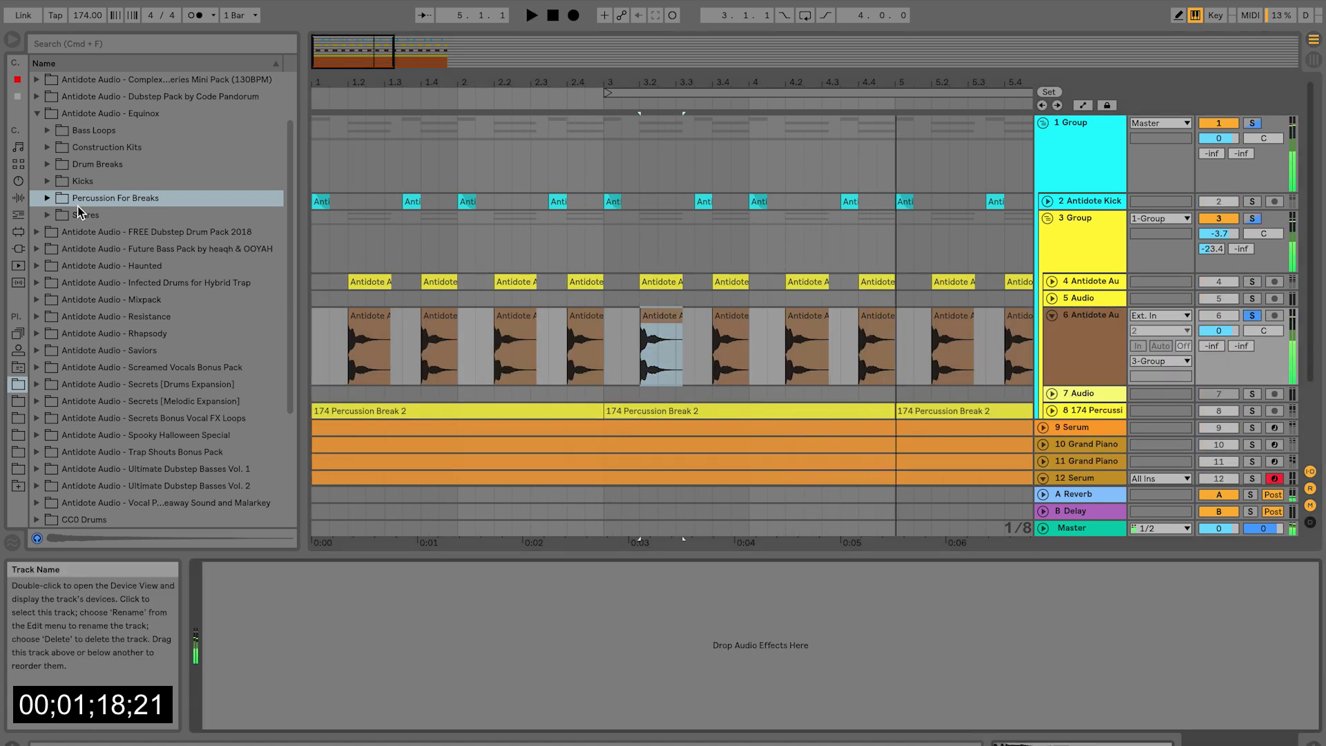
# Step: Add a Grain Delay audio effect to track 6
pyautogui.click(19, 198)
pyautogui.scroll(-5, 87, 384)
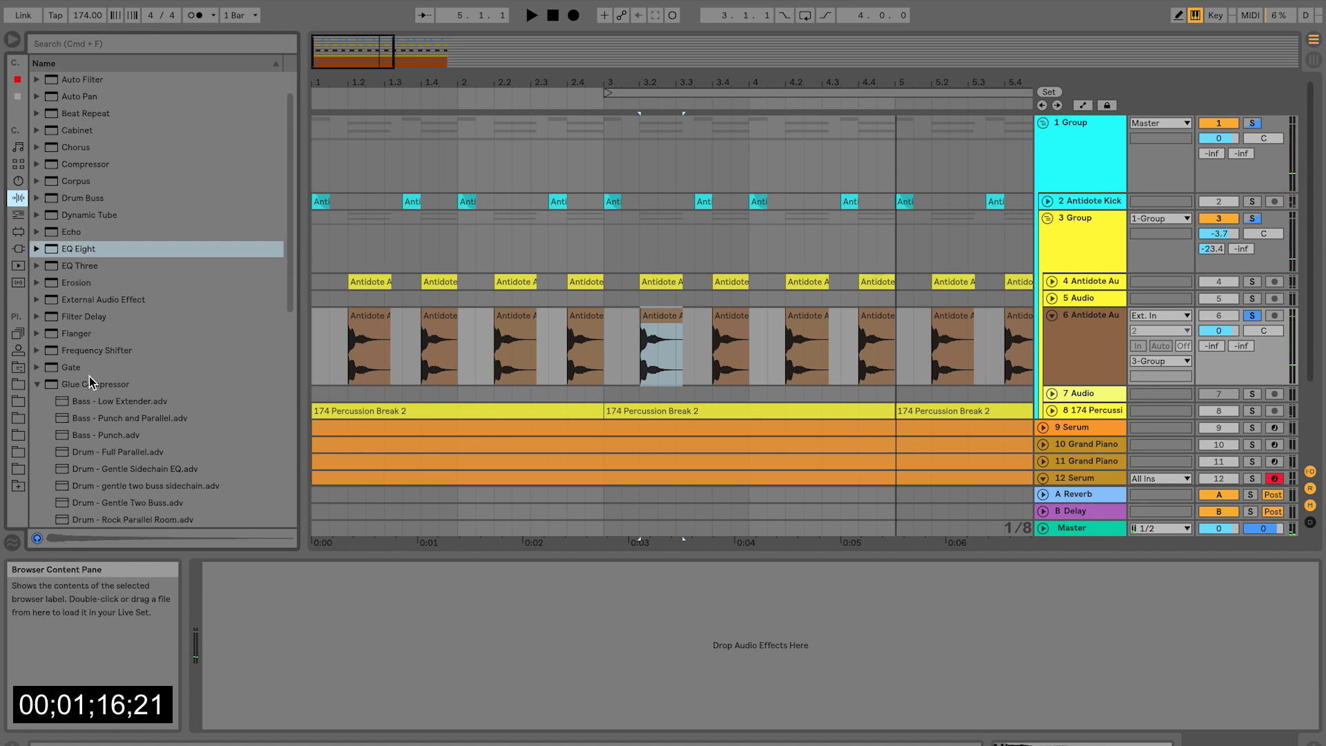
pyautogui.click(38, 317)
pyautogui.moveTo(55, 333); pyautogui.dragTo(569, 340)
# Step: Switch the Grain Delay to a time-based delay of 1.00 ms, with frequency 32.9 Hz and pitch 12.0, and unsolo track 6
pyautogui.press('space')
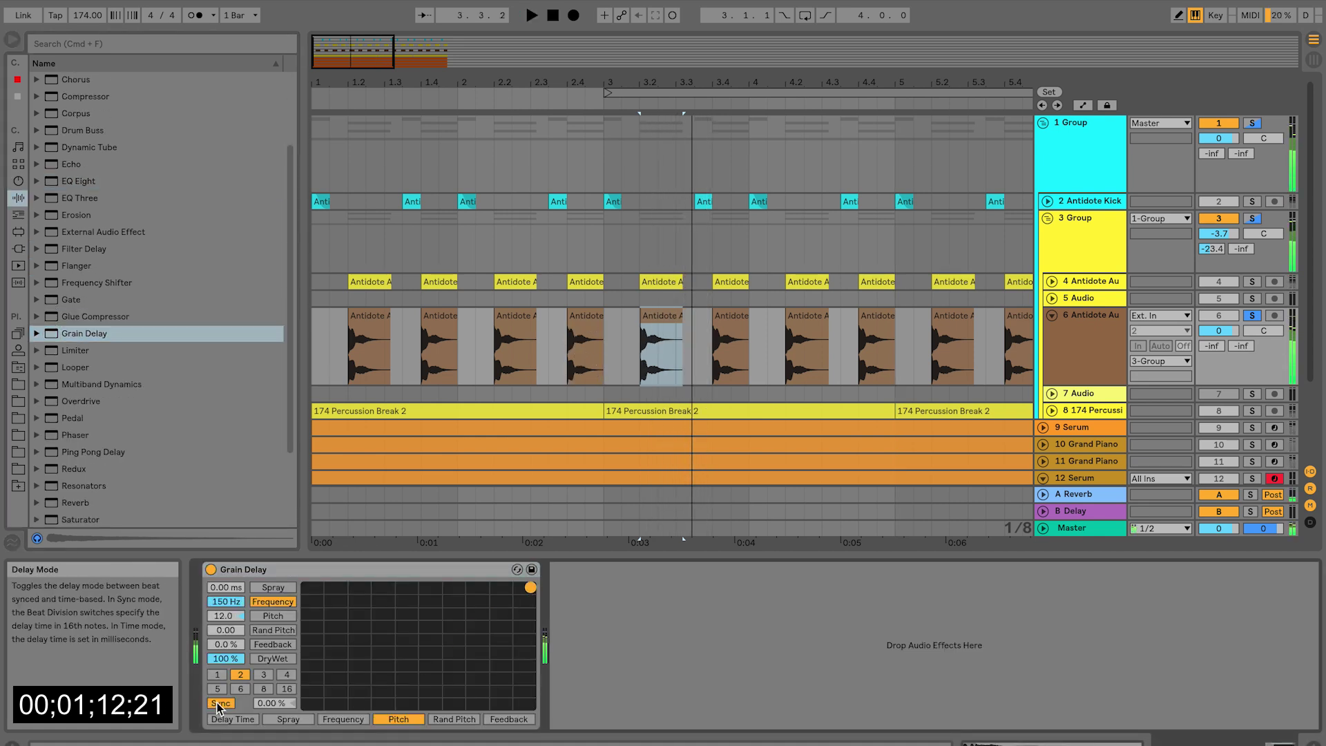
pyautogui.moveTo(281, 706); pyautogui.dragTo(281, 725)
pyautogui.moveTo(437, 637); pyautogui.dragTo(386, 662)
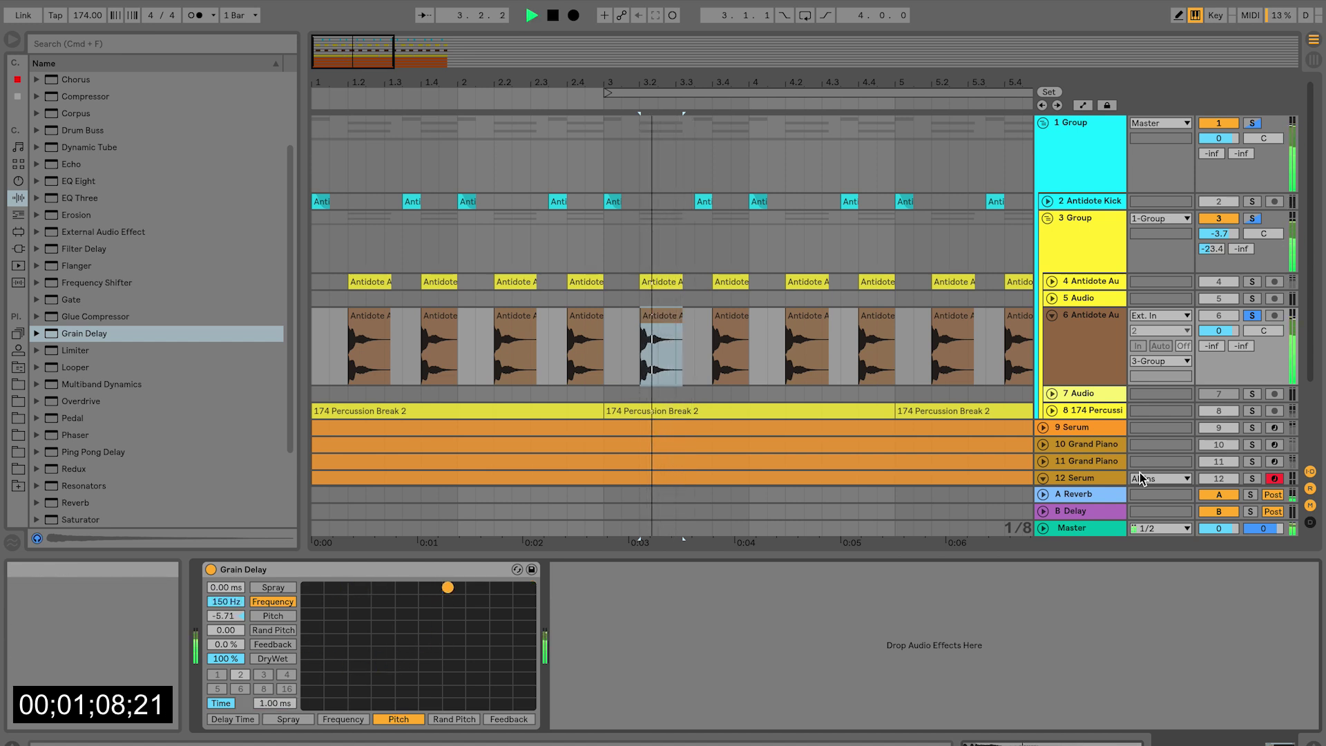
pyautogui.moveTo(445, 606); pyautogui.dragTo(496, 638)
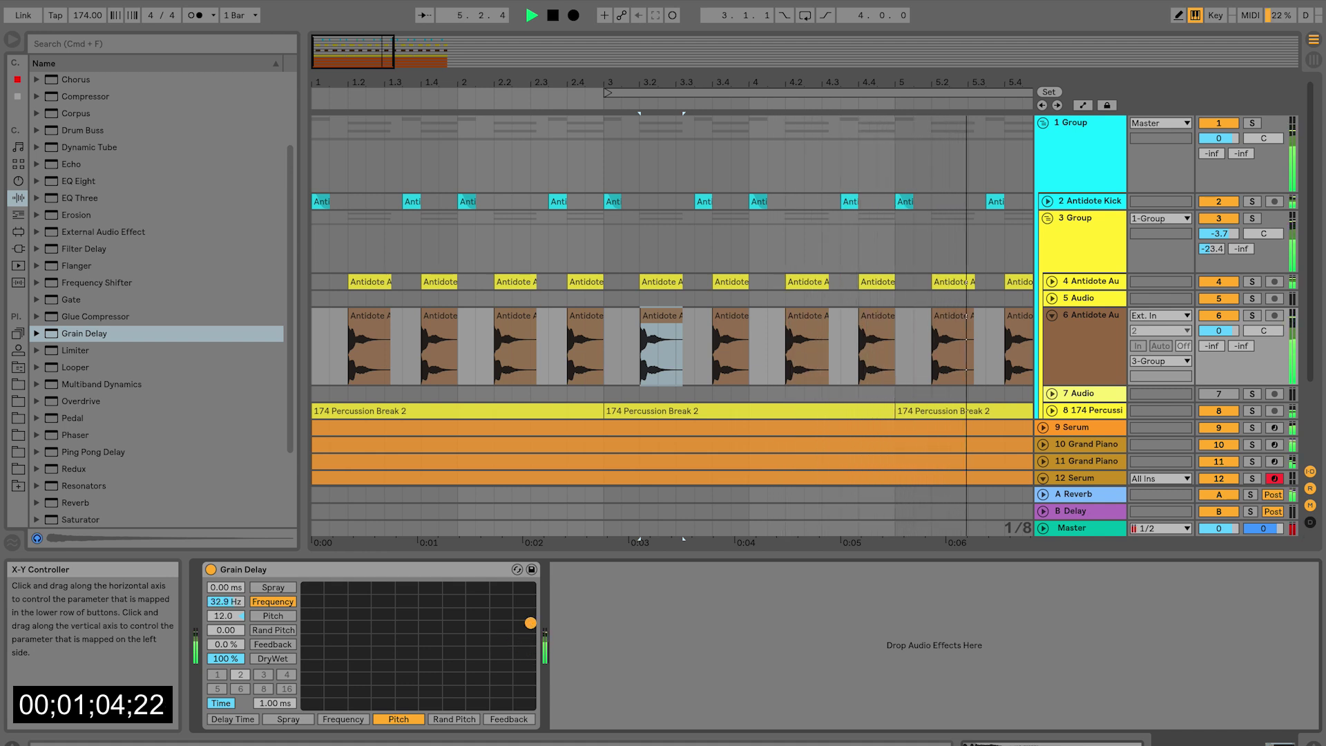
# Step: Lower the volume of track 6 to -12.4 dB
pyautogui.moveTo(1210, 331); pyautogui.dragTo(1210, 334)
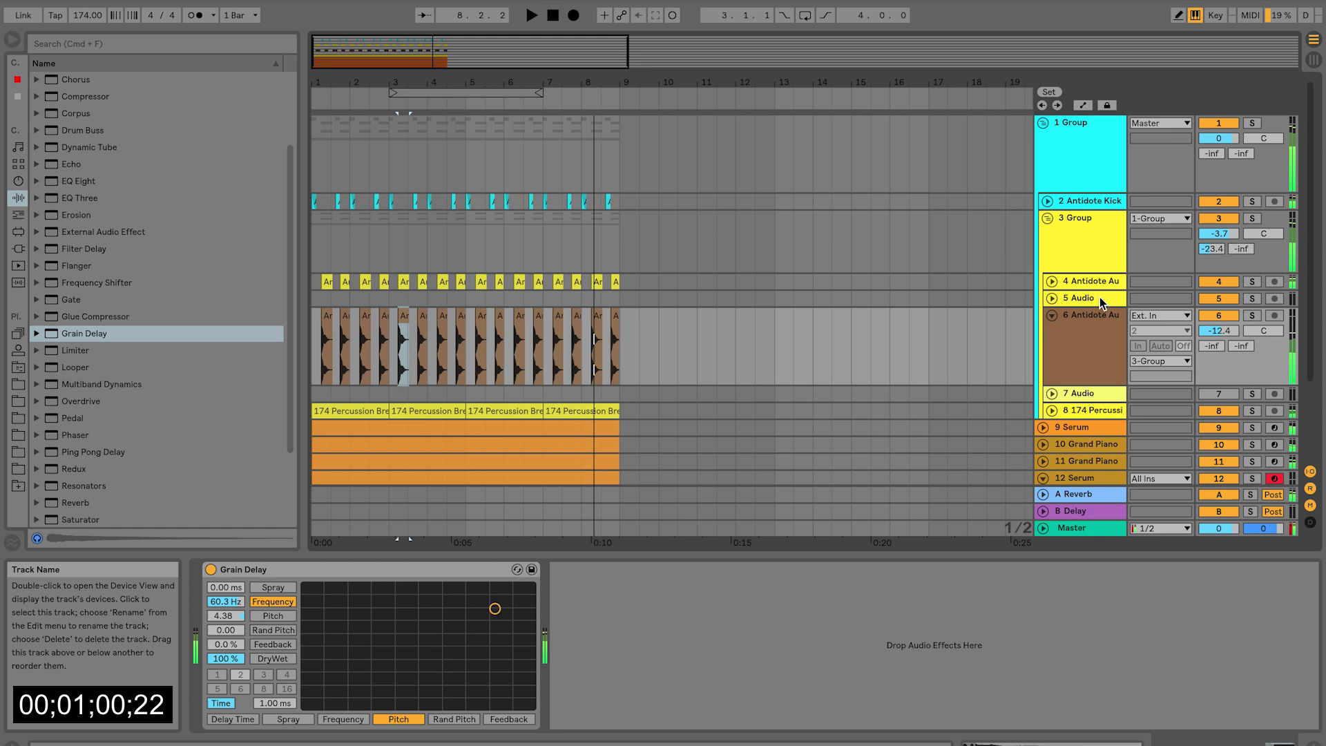
# Step: Open the Snares folder of the Antidote Audio - Apollo sample pack
pyautogui.click(19, 384)
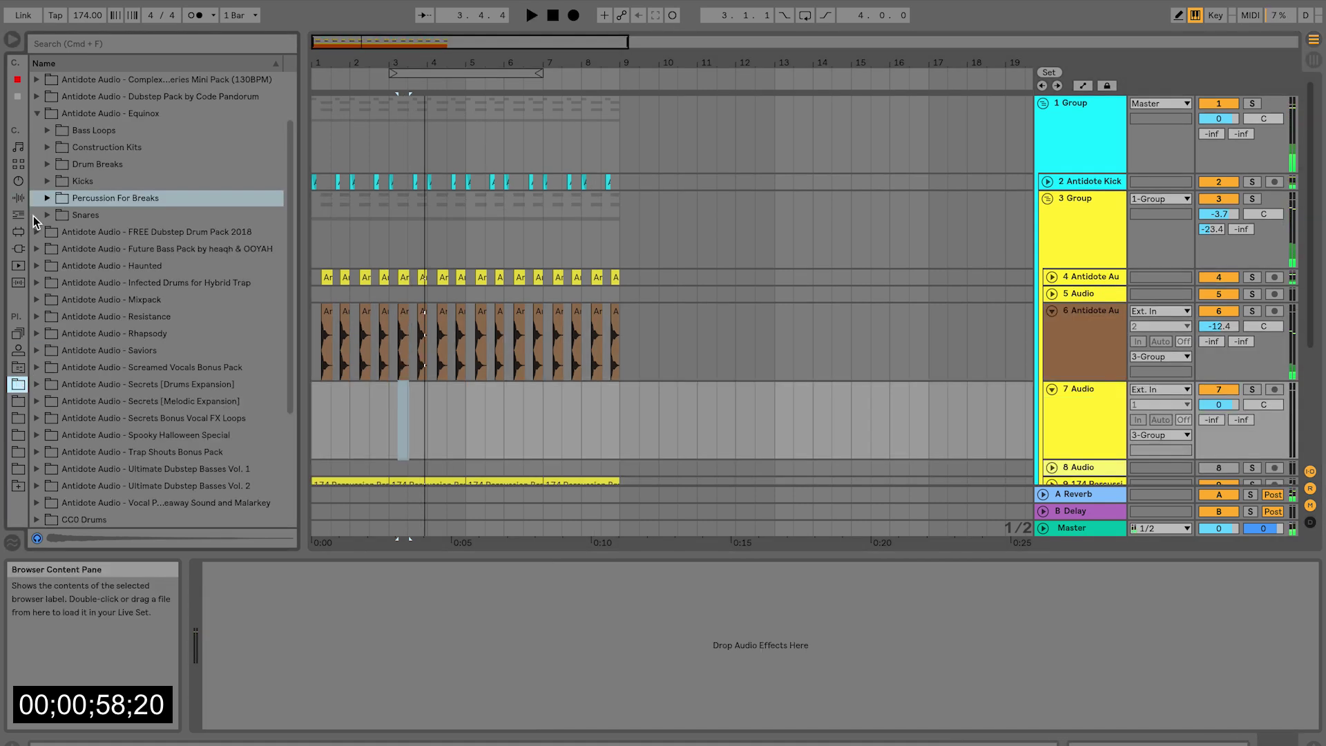
pyautogui.scroll(3, 54, 207)
pyautogui.click(36, 130)
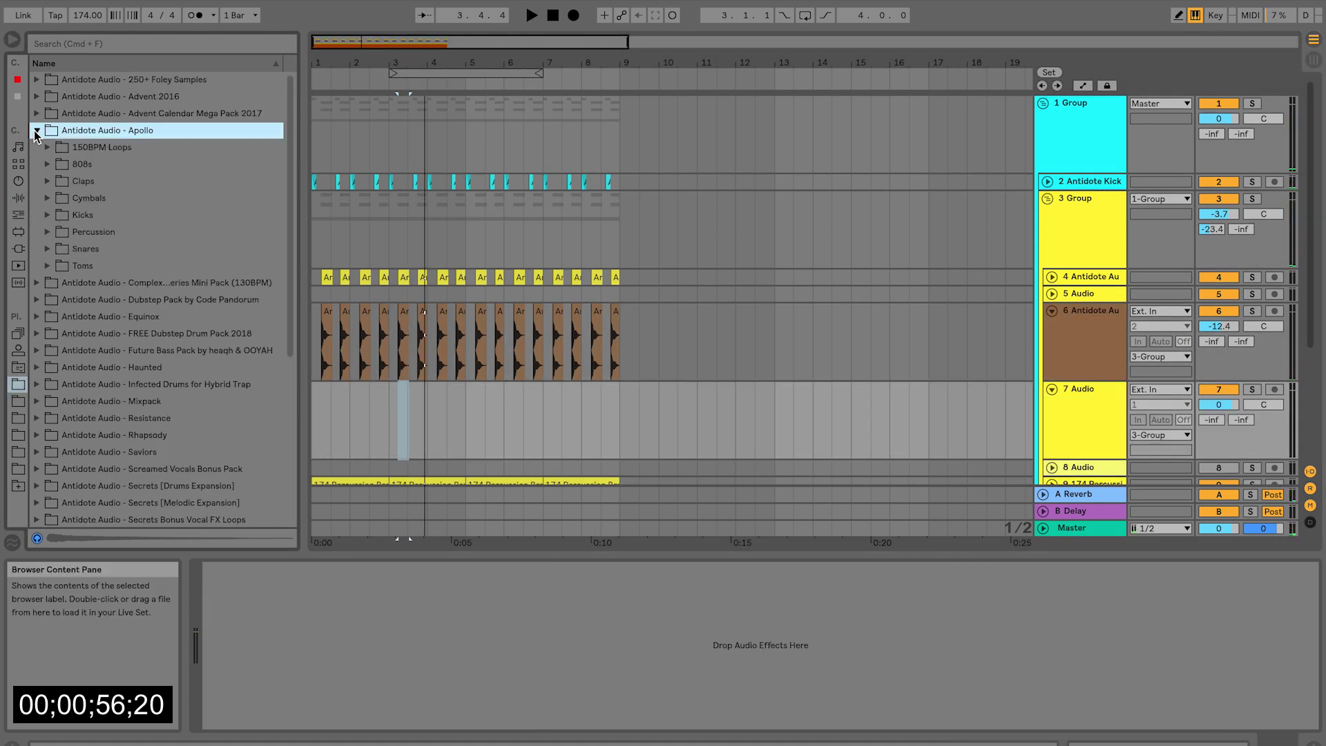
pyautogui.click(47, 249)
pyautogui.scroll(-3, 131, 331)
# Step: Audition the Apollo Roll Snare samples to find a layer for the claps
pyautogui.click(135, 332)
pyautogui.click(121, 320)
pyautogui.click(124, 300)
pyautogui.click(119, 283)
pyautogui.click(116, 267)
pyautogui.click(114, 251)
pyautogui.click(109, 233)
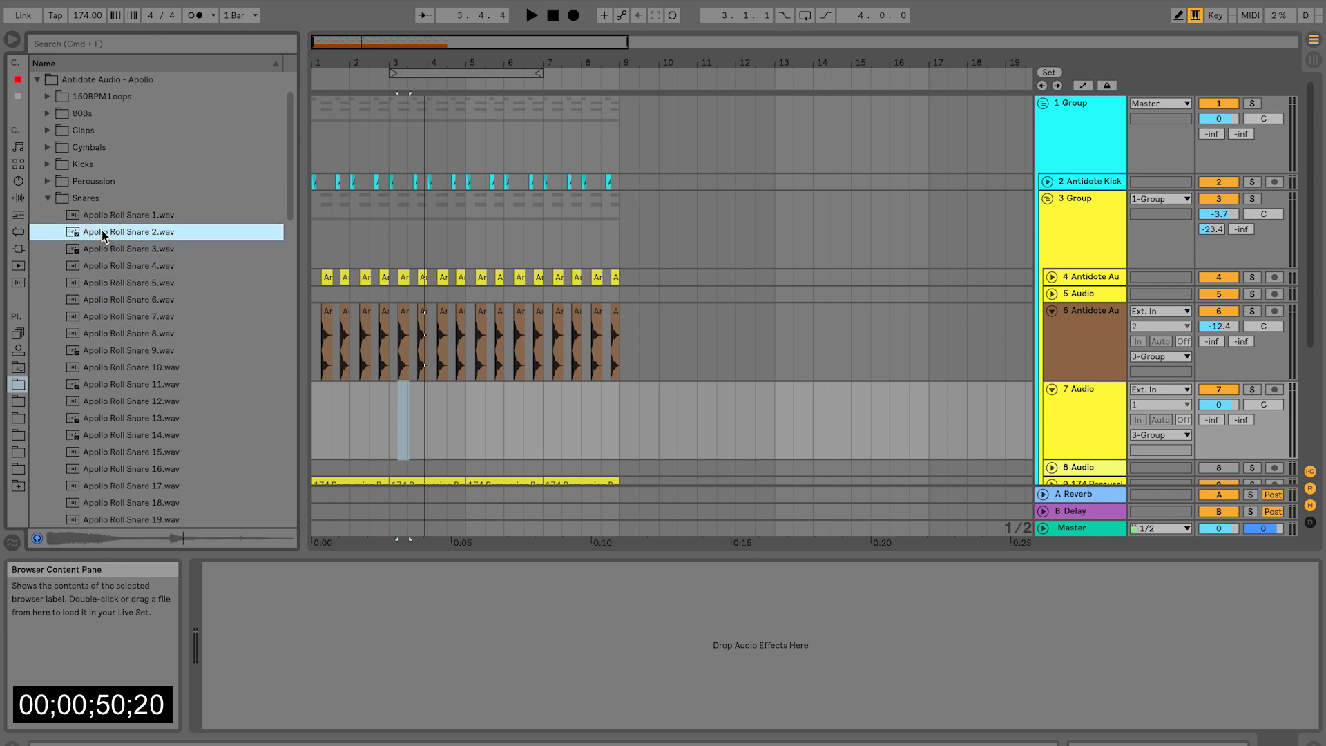
pyautogui.click(107, 217)
pyautogui.click(118, 234)
pyautogui.click(128, 318)
pyautogui.click(158, 387)
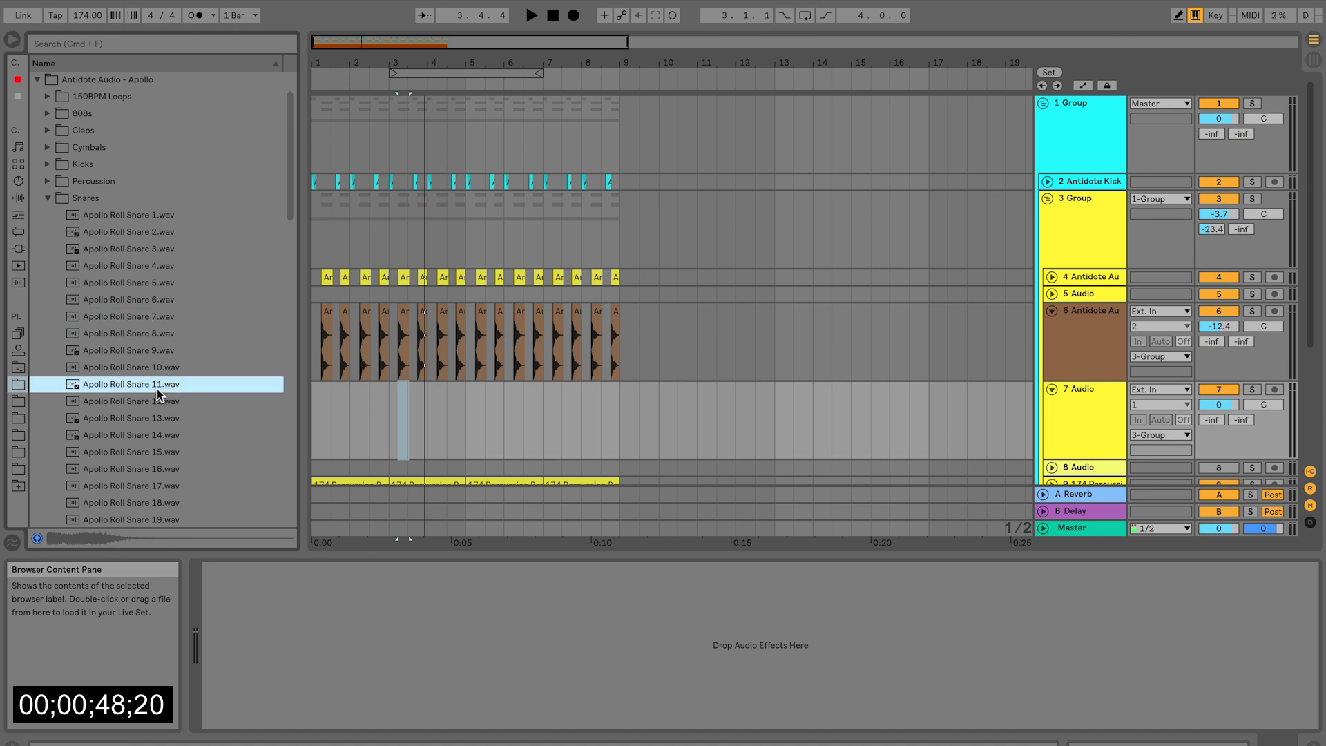
pyautogui.click(148, 404)
pyautogui.click(149, 420)
# Step: Place Apollo Roll Snare 12.wav on track 7 at beat 1.2, under the first clap, and give the clip a long fade-out
pyautogui.click(140, 404)
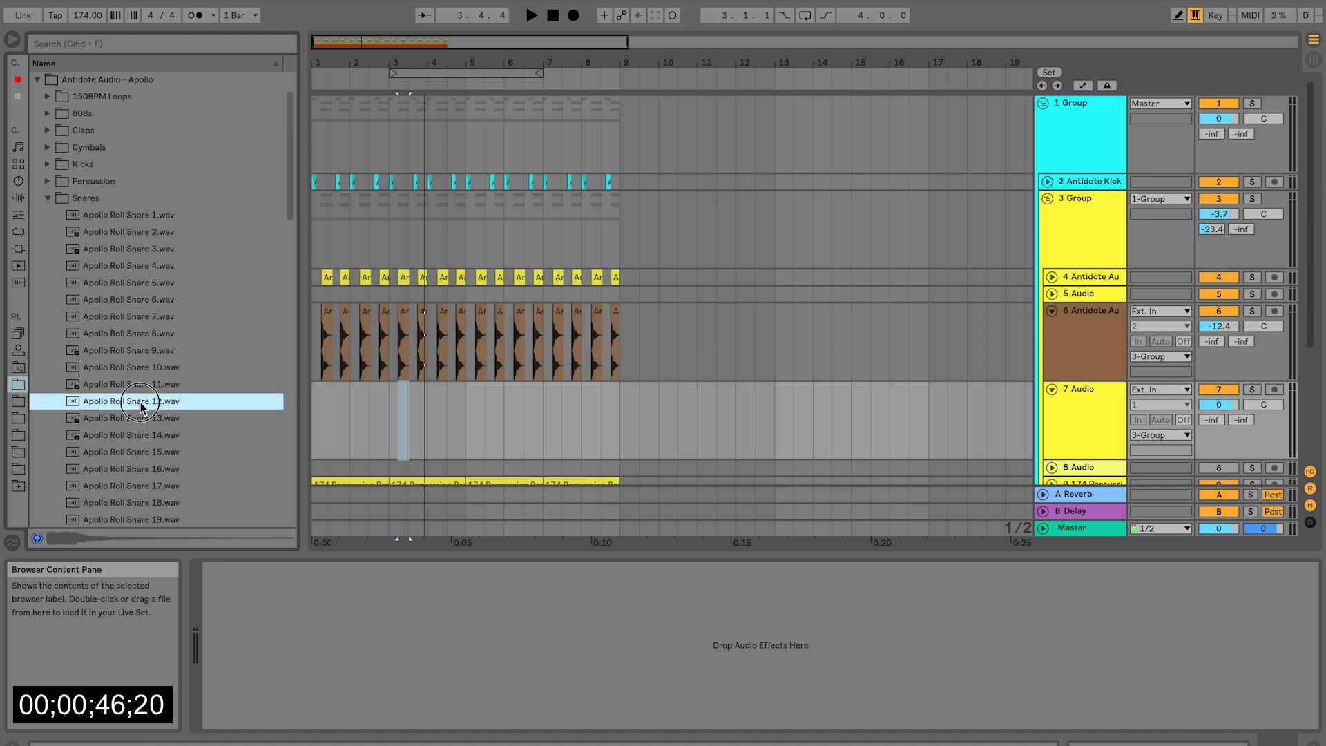
pyautogui.moveTo(342, 414); pyautogui.dragTo(330, 417)
pyautogui.moveTo(312, 59); pyautogui.dragTo(312, 290)
pyautogui.moveTo(758, 395); pyautogui.dragTo(571, 397)
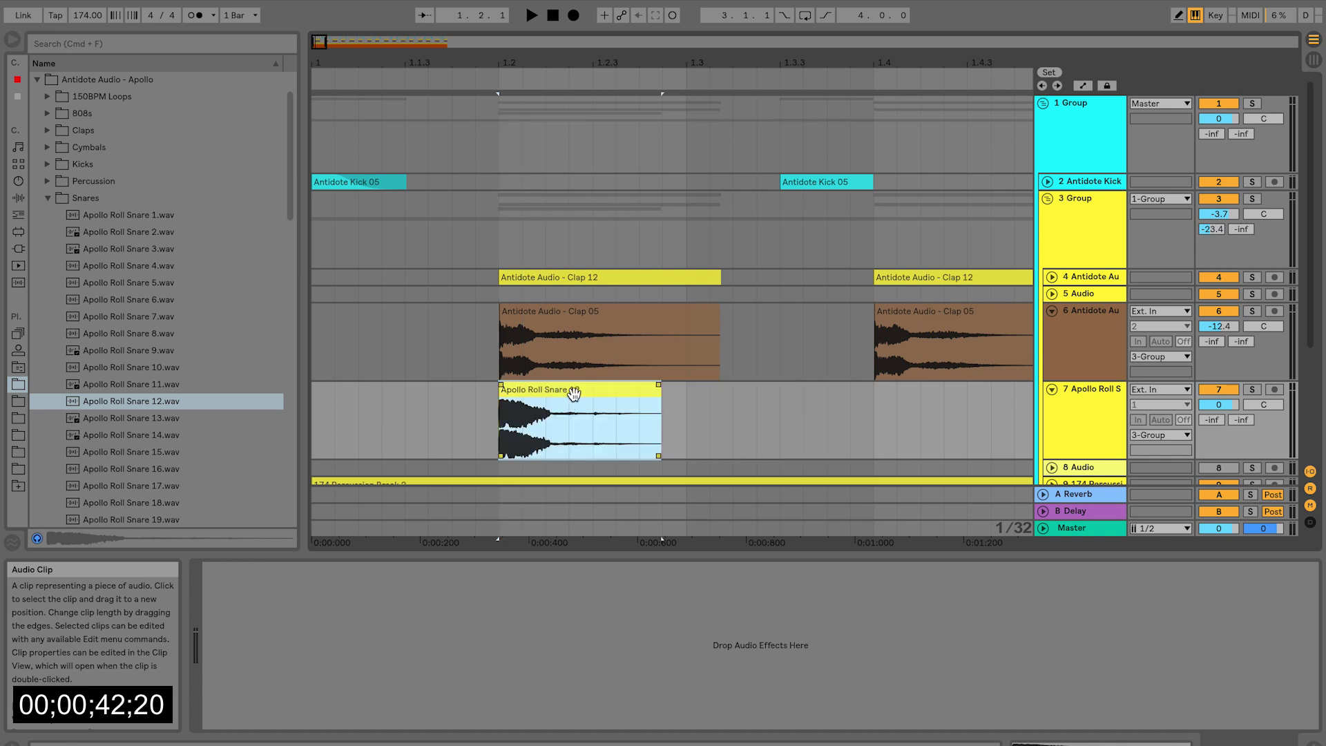
pyautogui.moveTo(658, 385); pyautogui.dragTo(429, 385)
# Step: Transpose the Apollo Roll Snare 12 clip up 9 semitones during playback and set track 7's Reverb send to -10.3 dB
pyautogui.doubleClick(537, 392)
pyautogui.press('space')
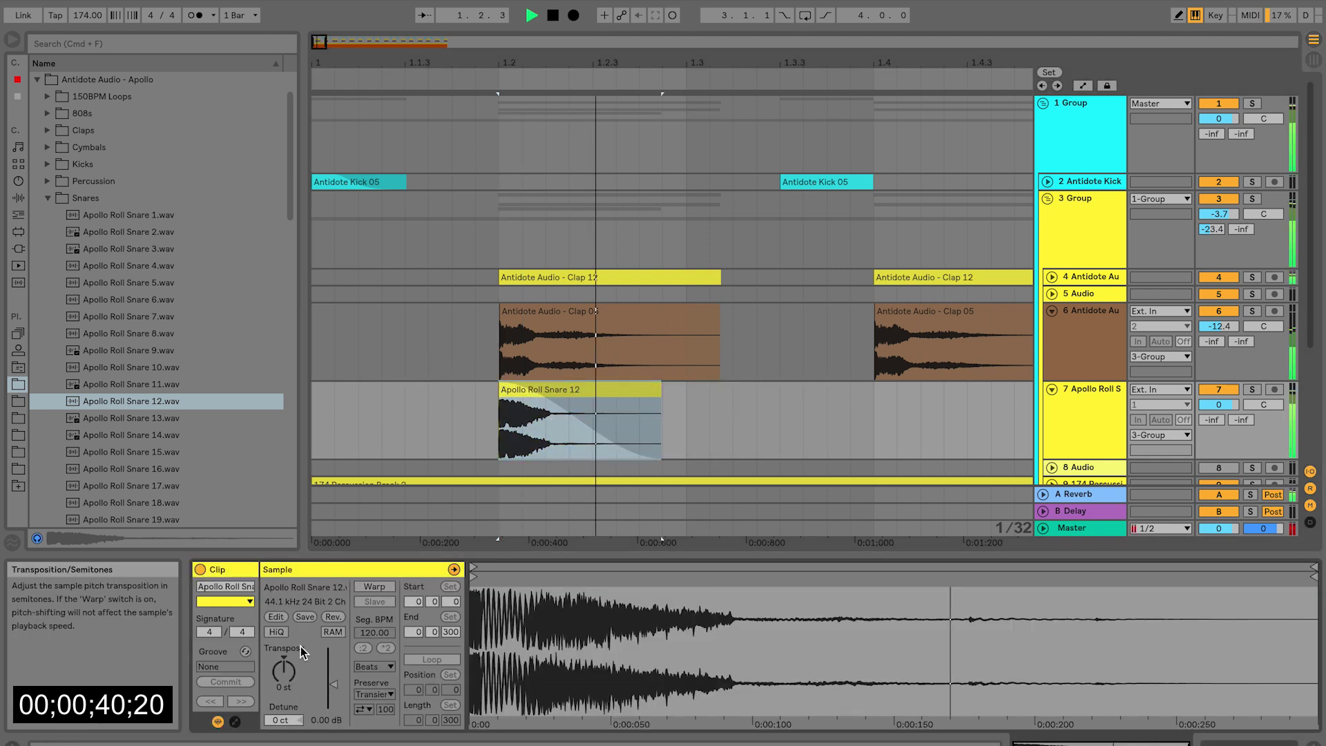
pyautogui.moveTo(283, 670); pyautogui.dragTo(283, 658)
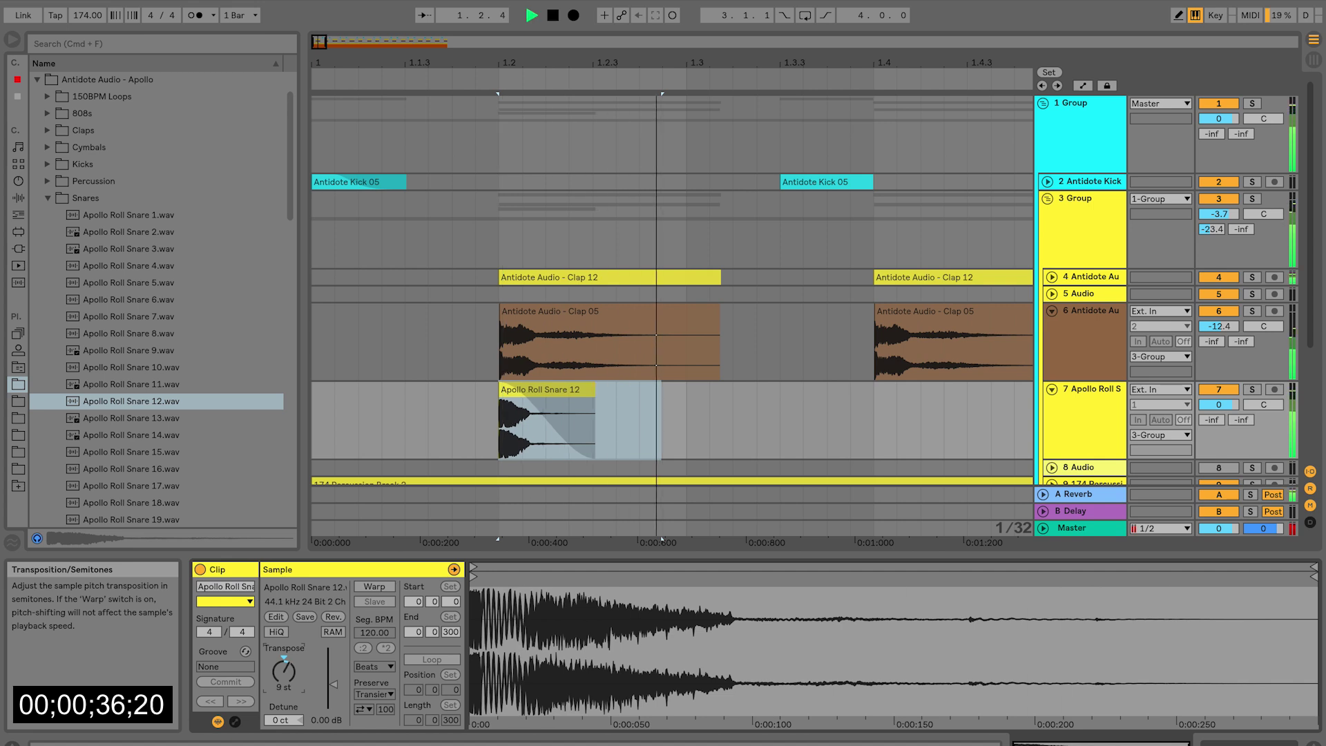
pyautogui.moveTo(1212, 420); pyautogui.dragTo(1212, 380)
pyautogui.press('space')
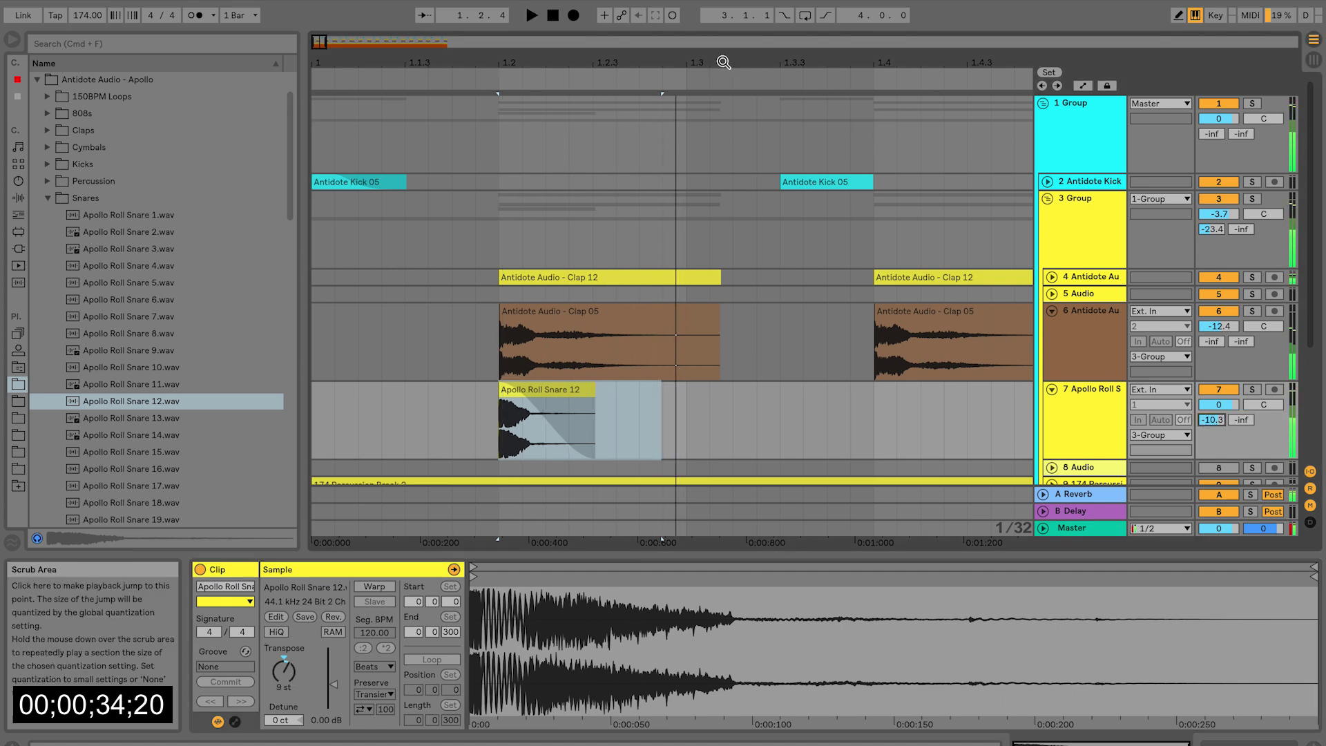
# Step: Repeat the half-bar snare section on track 7 through the end of bar 8, undoing the surplus copies
pyautogui.moveTo(723, 63); pyautogui.dragTo(722, 14)
pyautogui.moveTo(377, 417); pyautogui.dragTo(323, 412)
pyautogui.press('super+d')
pyautogui.press('super+d')
pyautogui.press('super+d')
pyautogui.press('super+d')
pyautogui.press('super+d')
pyautogui.press('super+d')
pyautogui.press('super+d')
pyautogui.press('super+d')
pyautogui.press('super+d')
pyautogui.press('super+d')
pyautogui.press('super+d')
pyautogui.press('super+d')
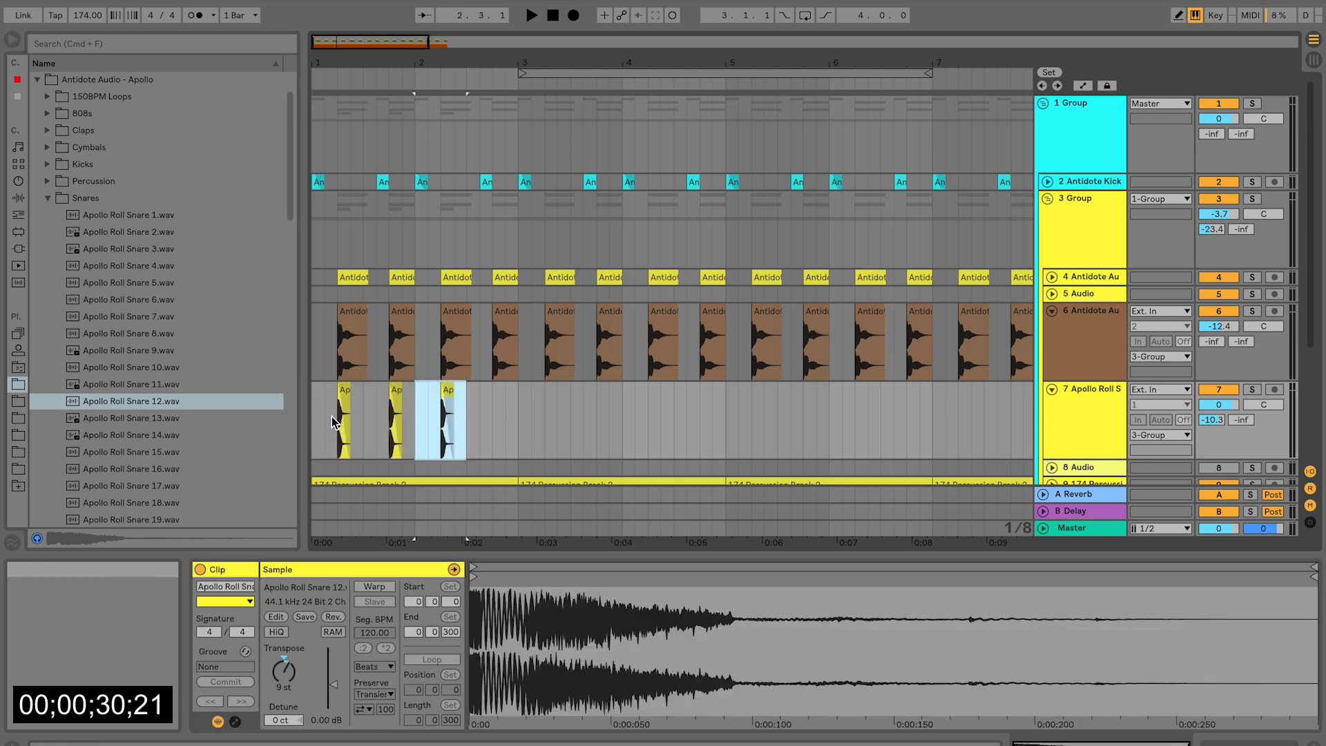
pyautogui.press('super+d')
pyautogui.press('super+d')
pyautogui.press('super+d')
pyautogui.press('super+d')
pyautogui.press('super+d')
pyautogui.press('super+d')
pyautogui.moveTo(775, 63); pyautogui.dragTo(774, 27)
pyautogui.press('super+z')
pyautogui.press('super+z')
pyautogui.press('super+z')
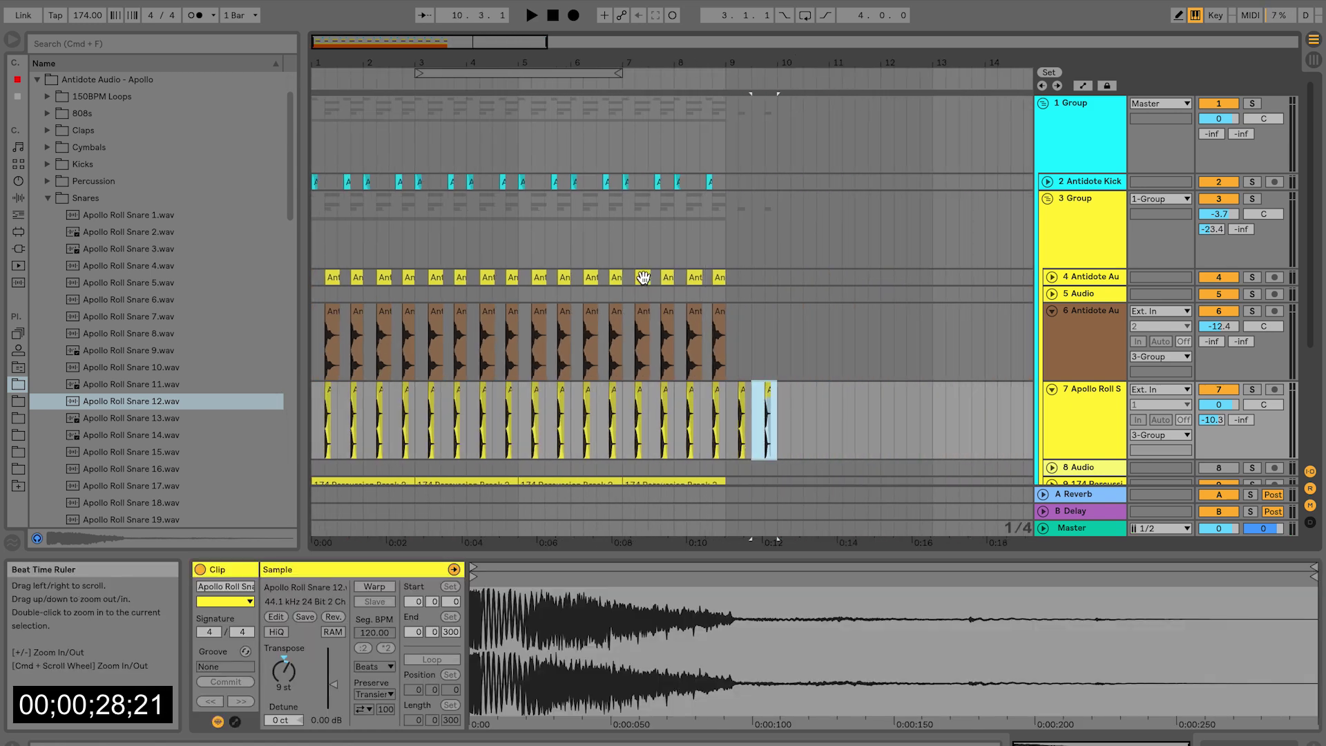
# Step: Play the arrangement from the start, and fold tracks 7 and 6 and the yellow 3 Group
pyautogui.click(320, 361)
pyautogui.press('space')
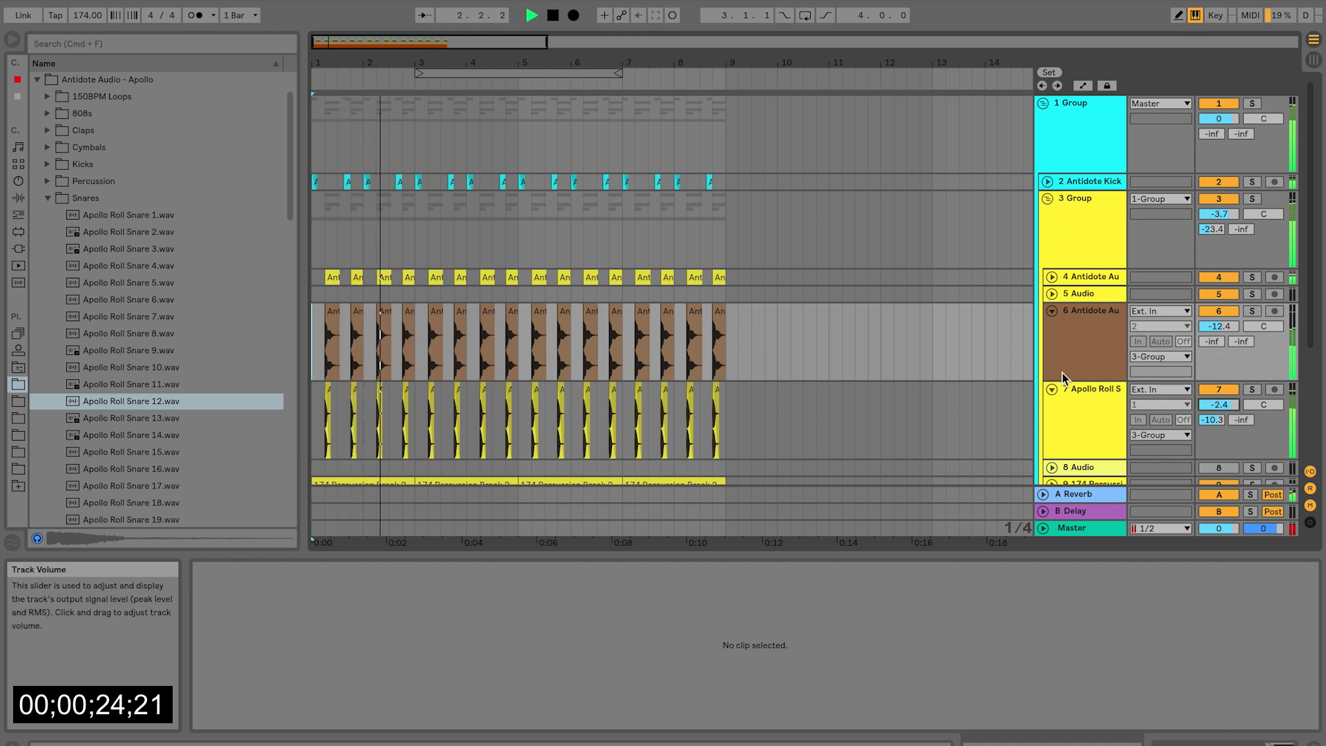
pyautogui.click(1051, 388)
pyautogui.click(1052, 310)
pyautogui.click(1047, 198)
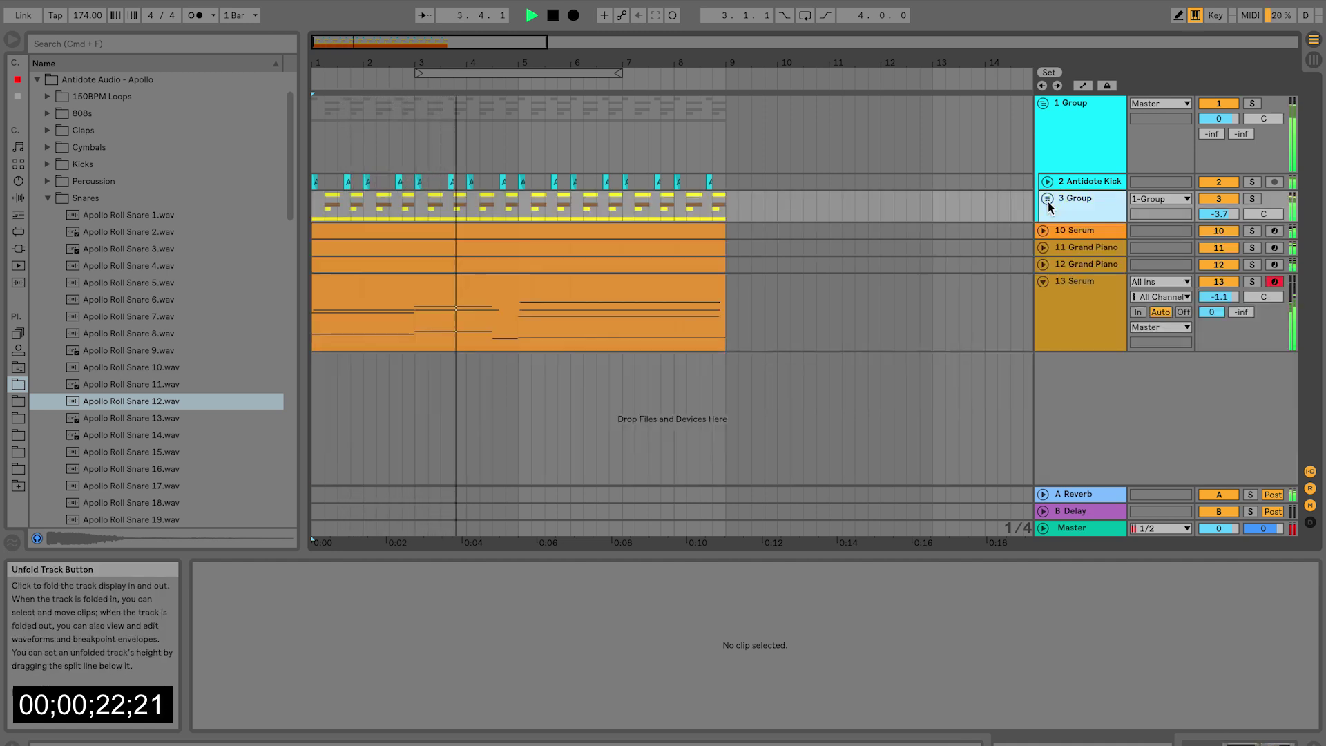
# Step: In the EQ Eight on Serum track 13, shift the low-cut band lower and dip band 3 by about 3.8 dB at 938 Hz
pyautogui.click(1100, 277)
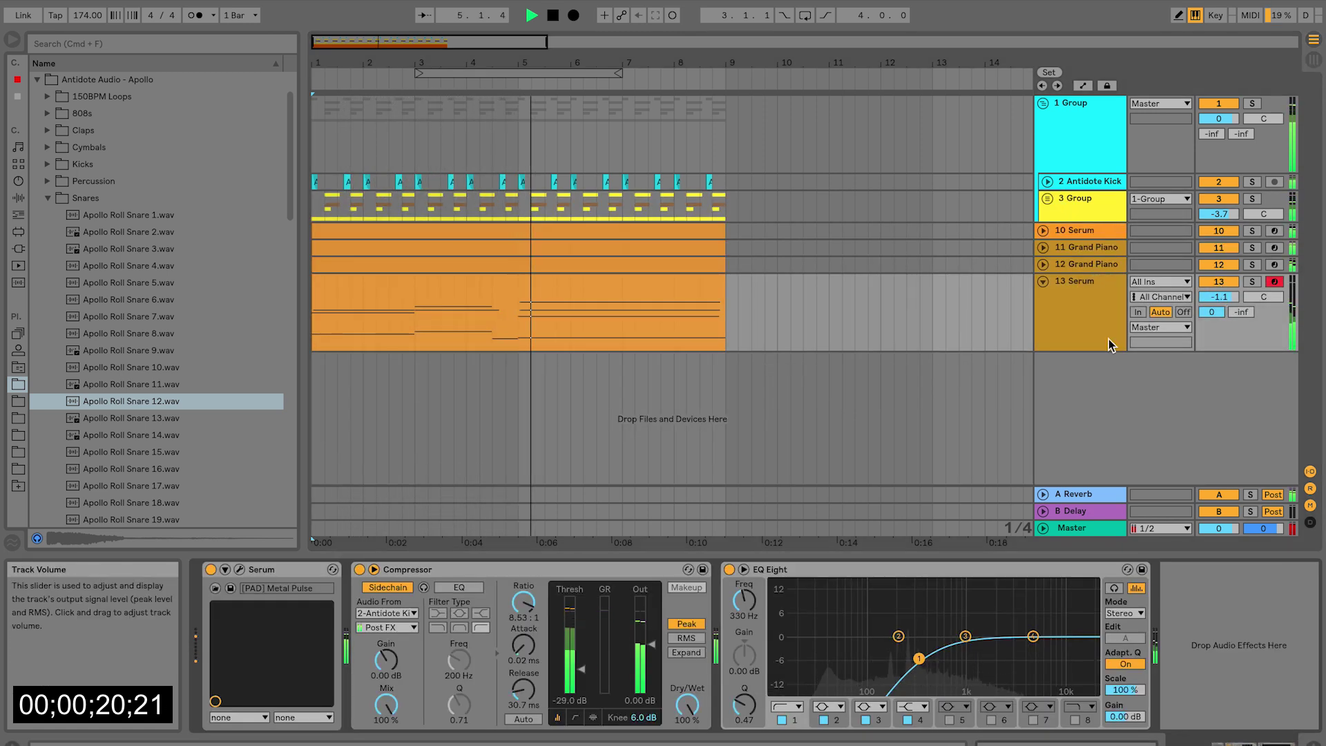
pyautogui.moveTo(918, 658); pyautogui.dragTo(885, 661)
pyautogui.moveTo(965, 636); pyautogui.dragTo(962, 649)
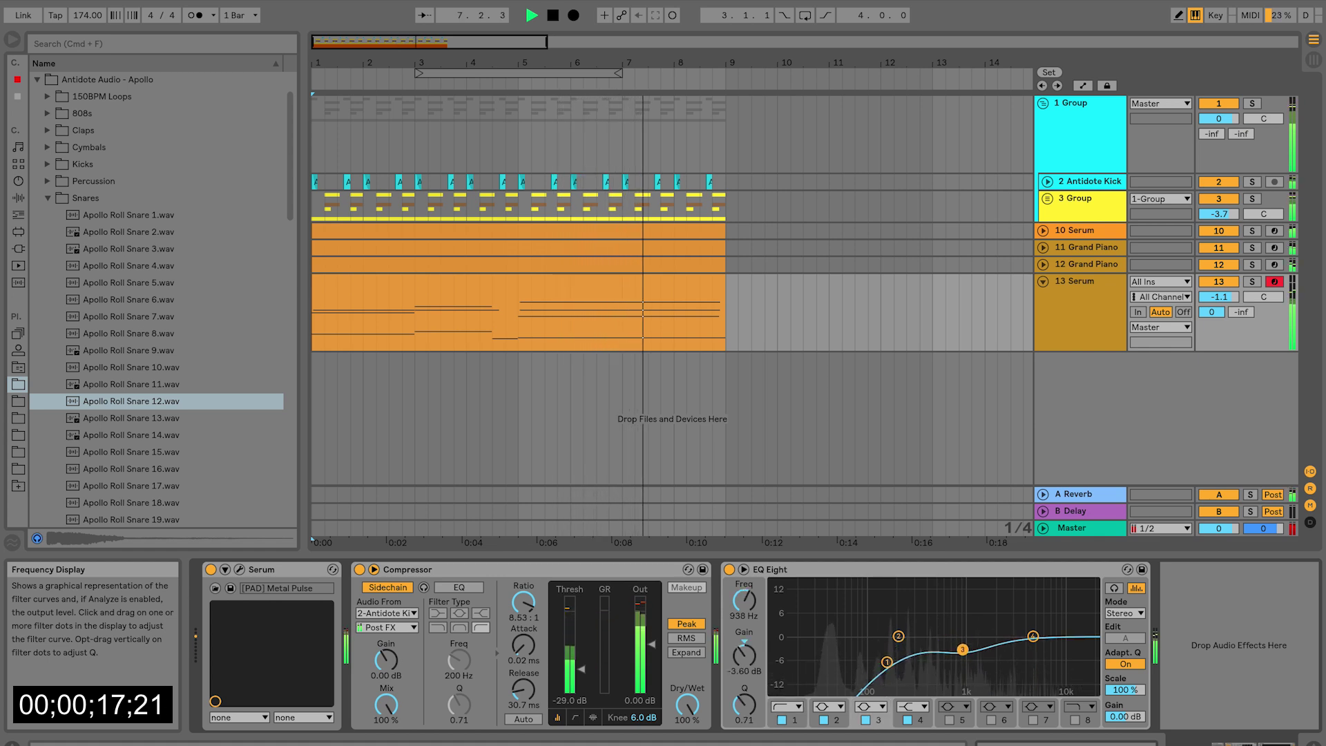
# Step: Stop playback, unfold Grand Piano track 12, and open its melody clip in an enlarged, zoomed-in note editor
pyautogui.click(1042, 264)
pyautogui.press('space')
pyautogui.click(1077, 264)
pyautogui.doubleClick(400, 280)
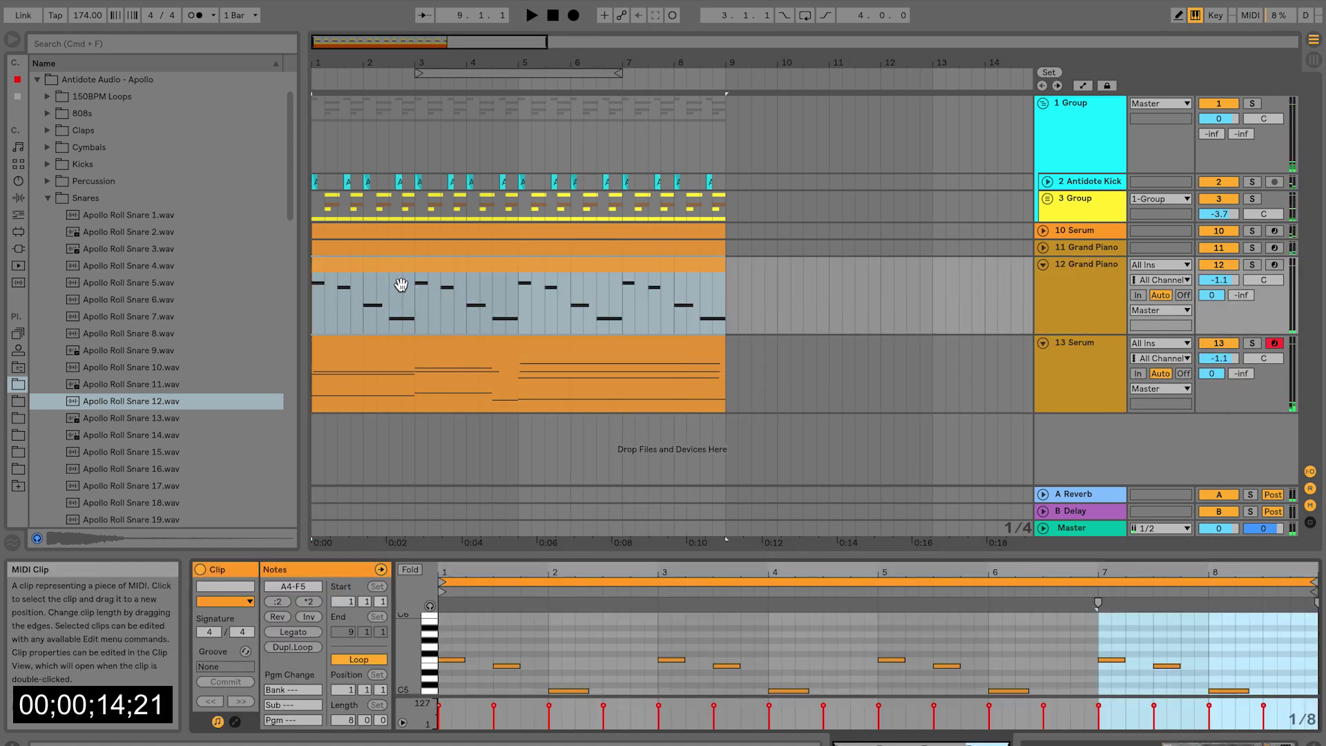
pyautogui.moveTo(740, 551); pyautogui.dragTo(652, 415)
# Step: Add short D5 grace notes just before the melody notes at bar 3 and beat 3.3
pyautogui.doubleClick(684, 508)
pyautogui.moveTo(686, 508); pyautogui.dragTo(675, 512)
pyautogui.doubleClick(675, 509)
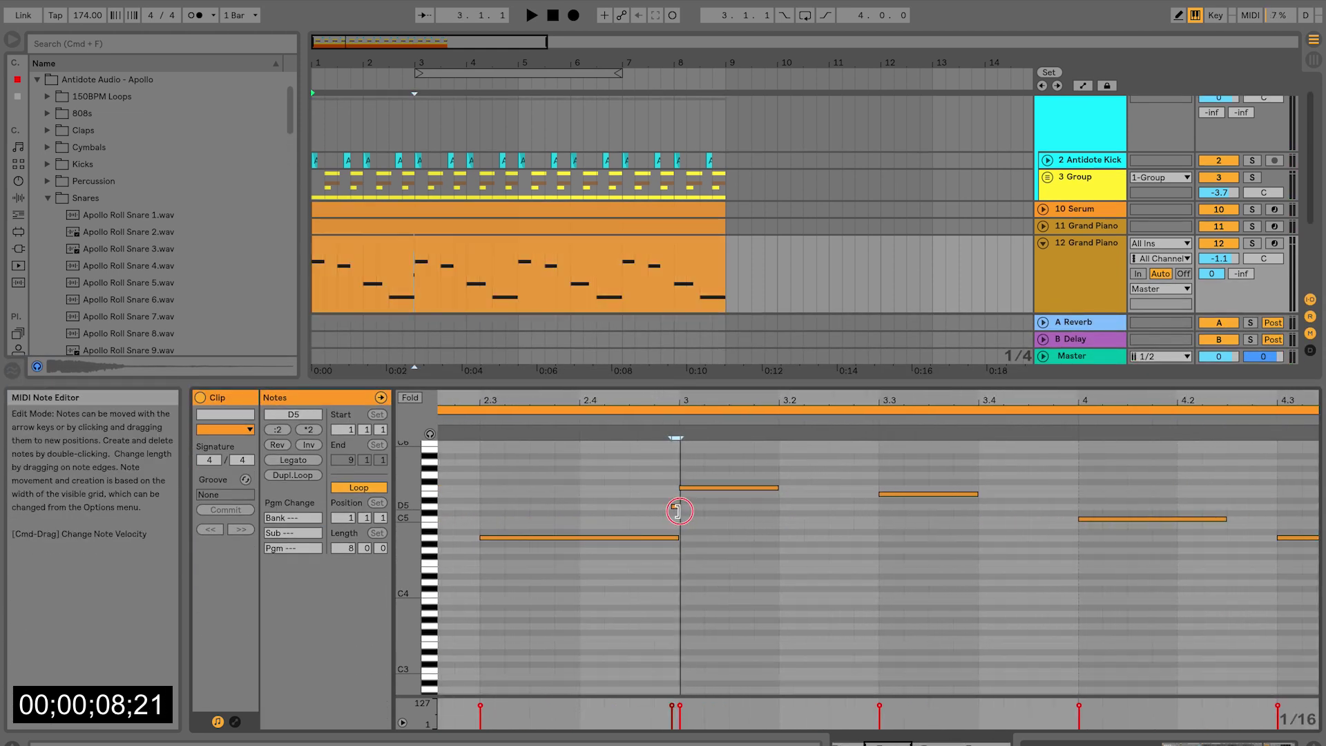
pyautogui.doubleClick(874, 509)
pyautogui.moveTo(877, 507)
pyautogui.mouseDown()
pyautogui.moveTo(860, 507)
pyautogui.moveTo(876, 509)
pyautogui.mouseUp()
# Step: Play the melody and lower the velocities of both D5 grace notes
pyautogui.click(677, 403)
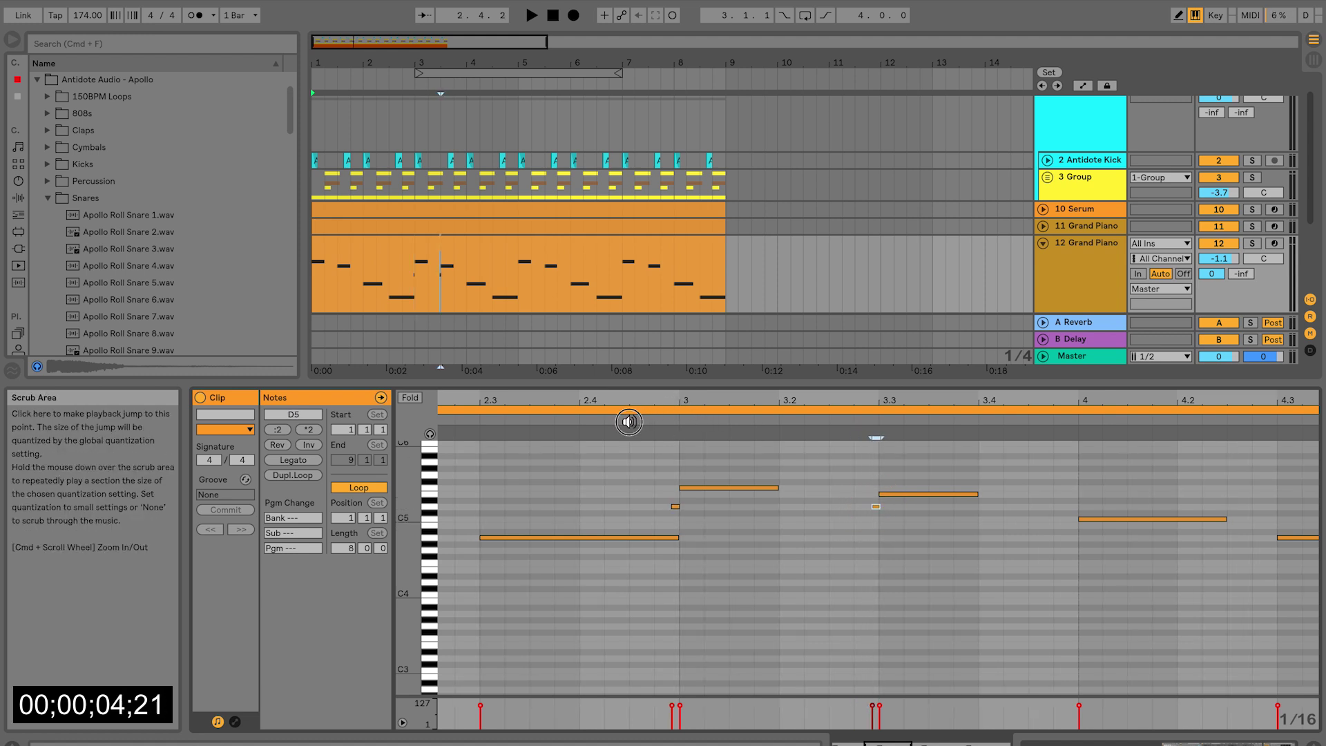
pyautogui.press('space')
pyautogui.press('space')
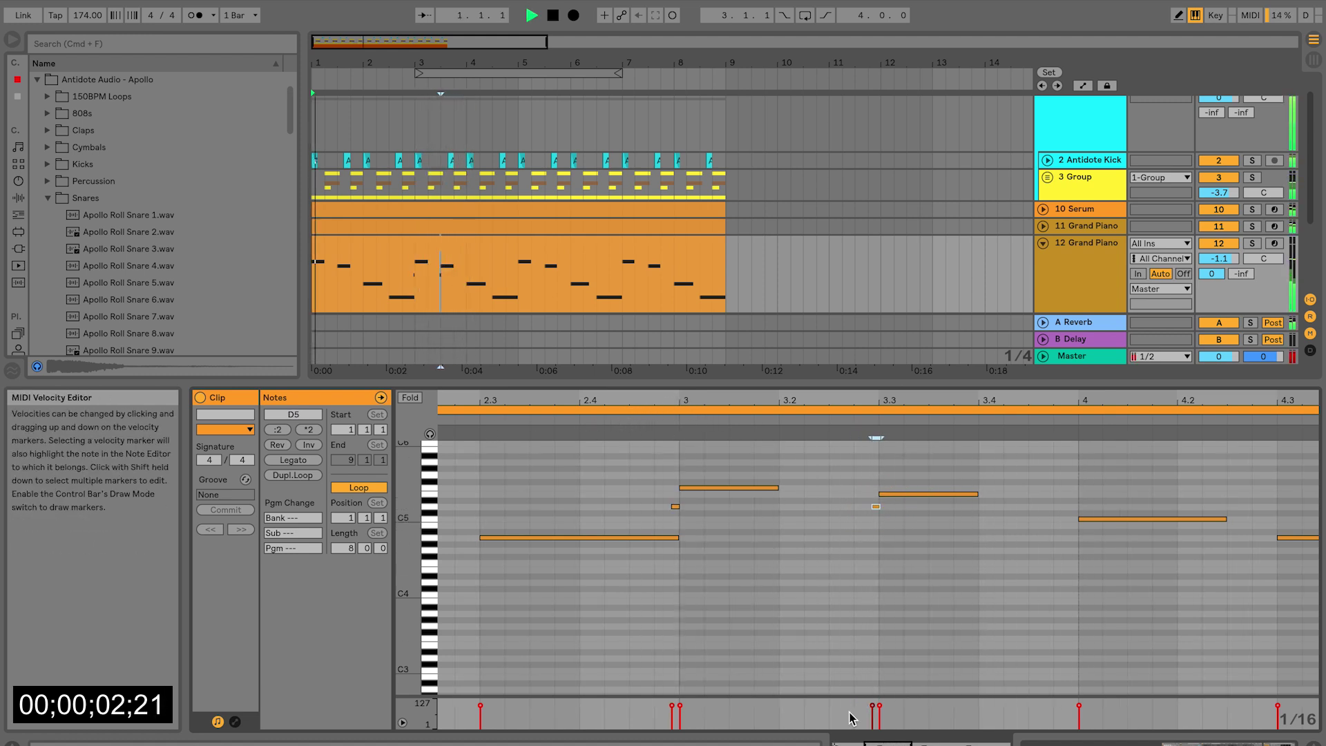
pyautogui.moveTo(872, 705); pyautogui.dragTo(872, 726)
pyautogui.click(672, 705)
pyautogui.press('space')
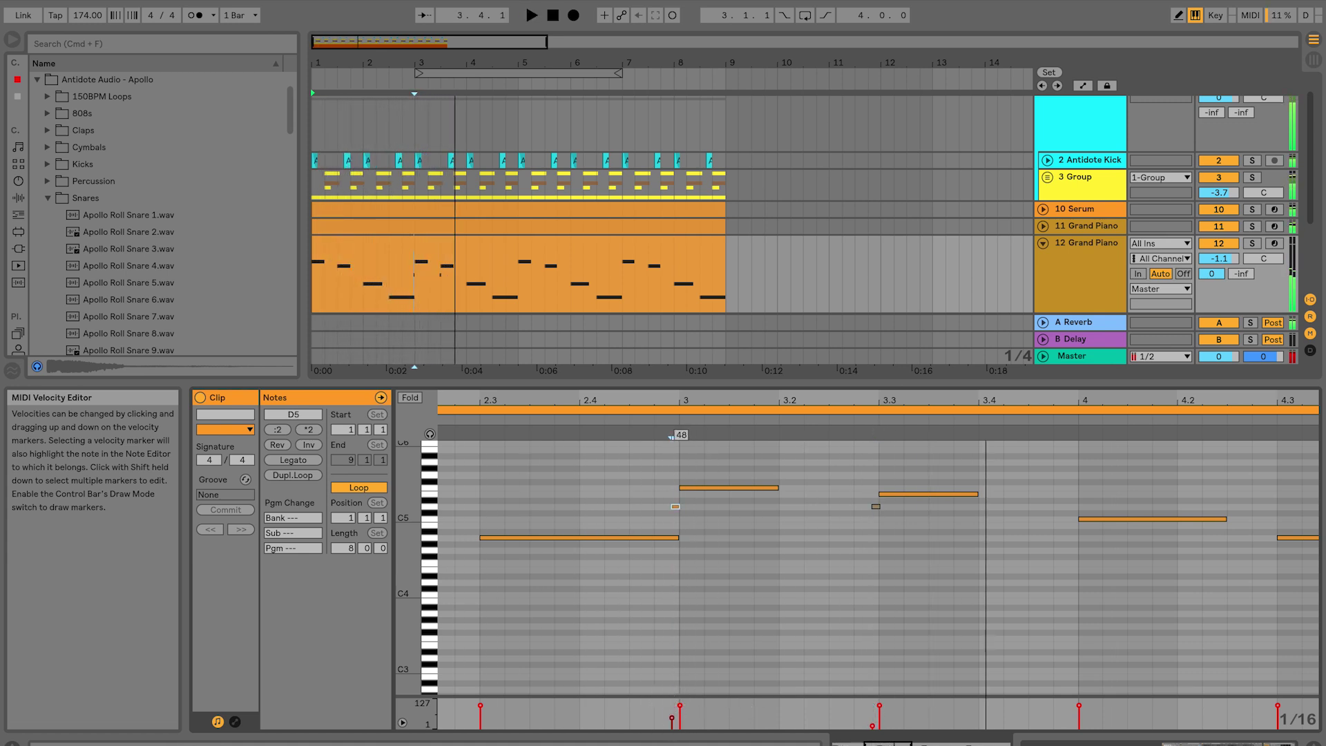
pyautogui.moveTo(672, 706); pyautogui.dragTo(672, 725)
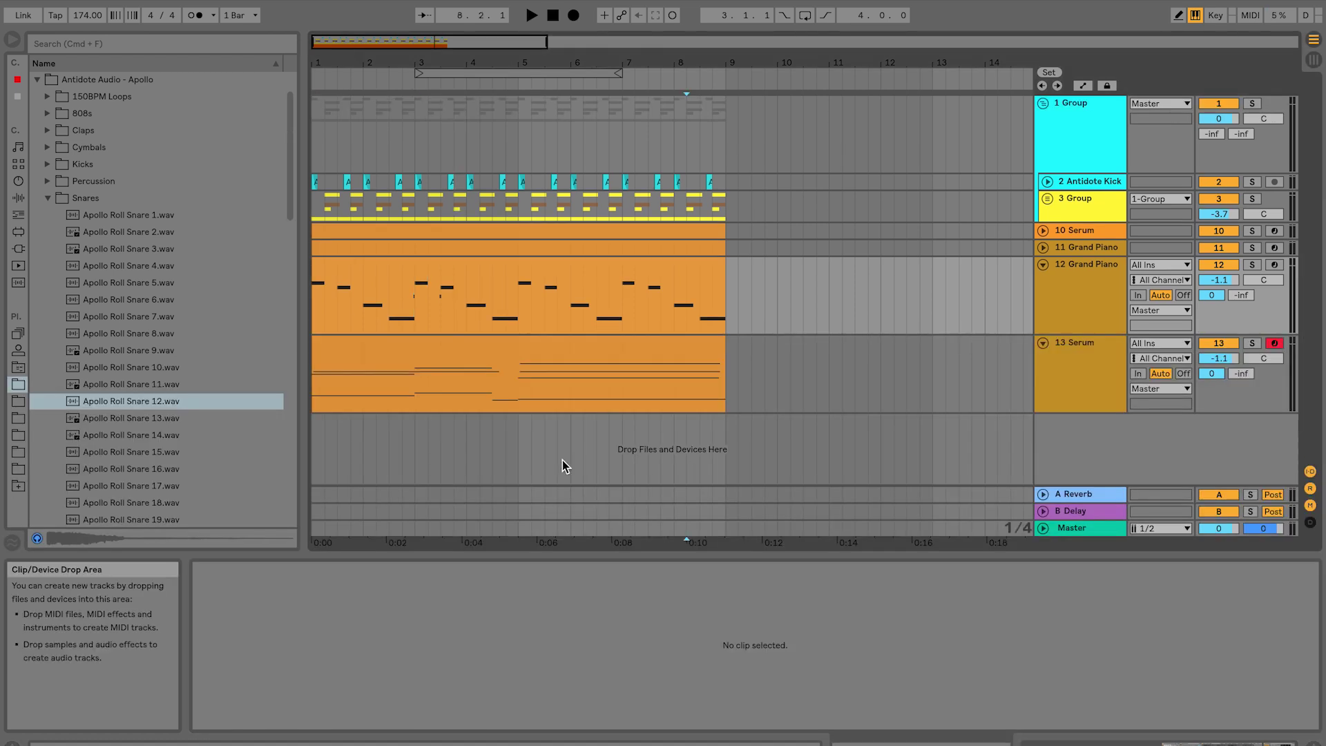
# Step: Add iZotope Ozone 7 to the Master track, restart playback from the beginning, and close the plug-in window
pyautogui.click(18, 248)
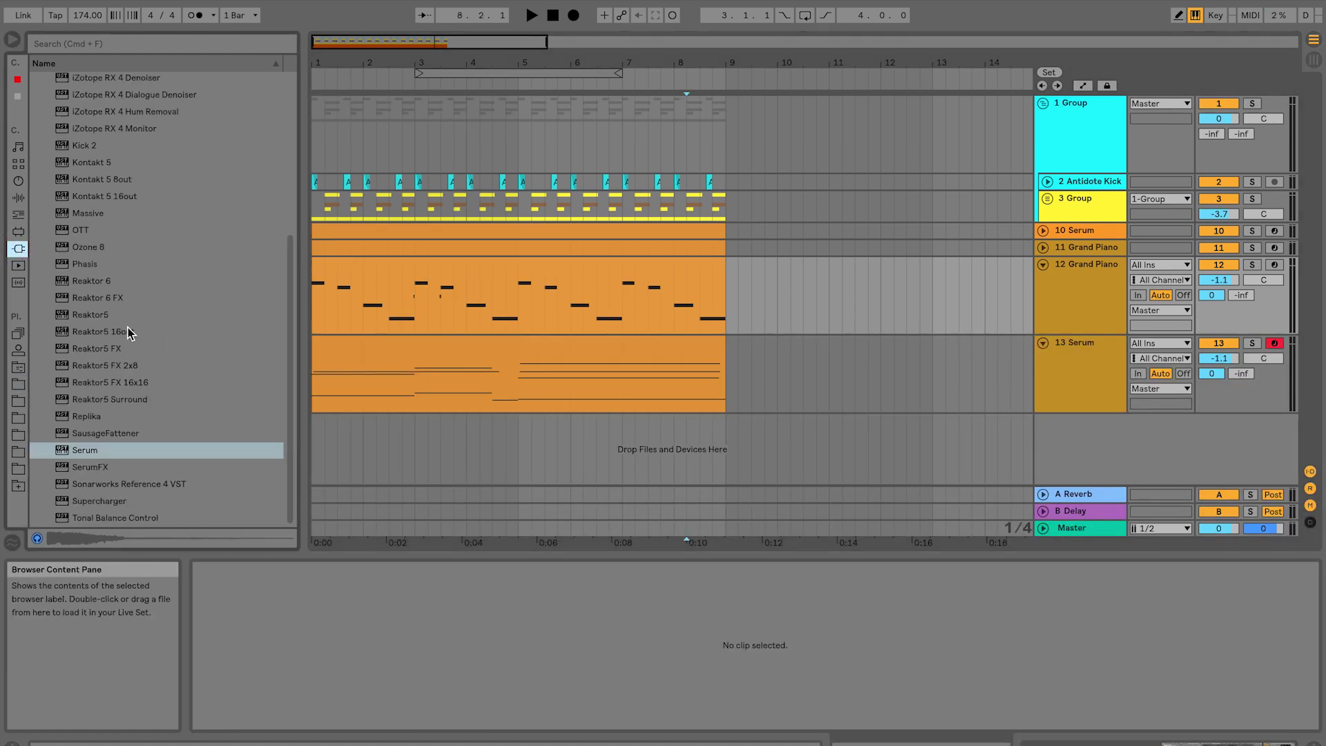
pyautogui.scroll(10, 131, 334)
pyautogui.moveTo(120, 250); pyautogui.dragTo(602, 529)
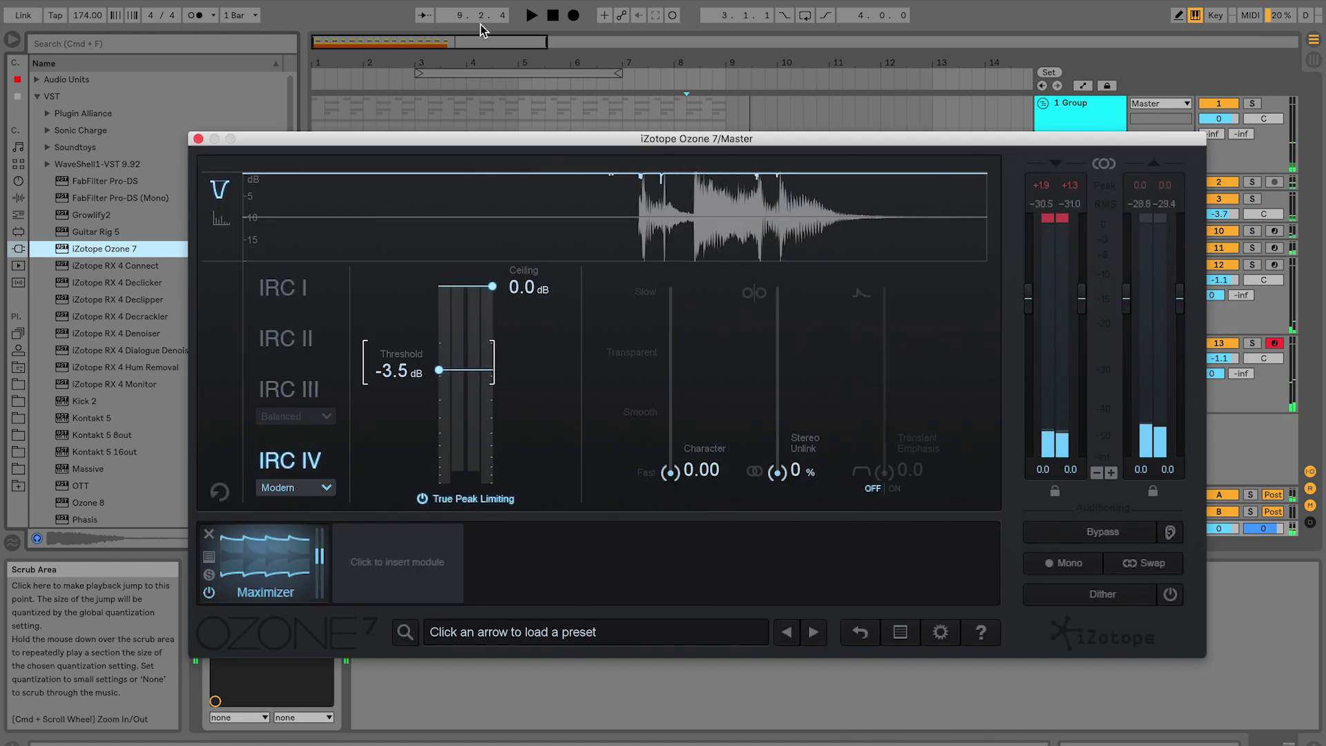
pyautogui.click(551, 15)
pyautogui.click(531, 15)
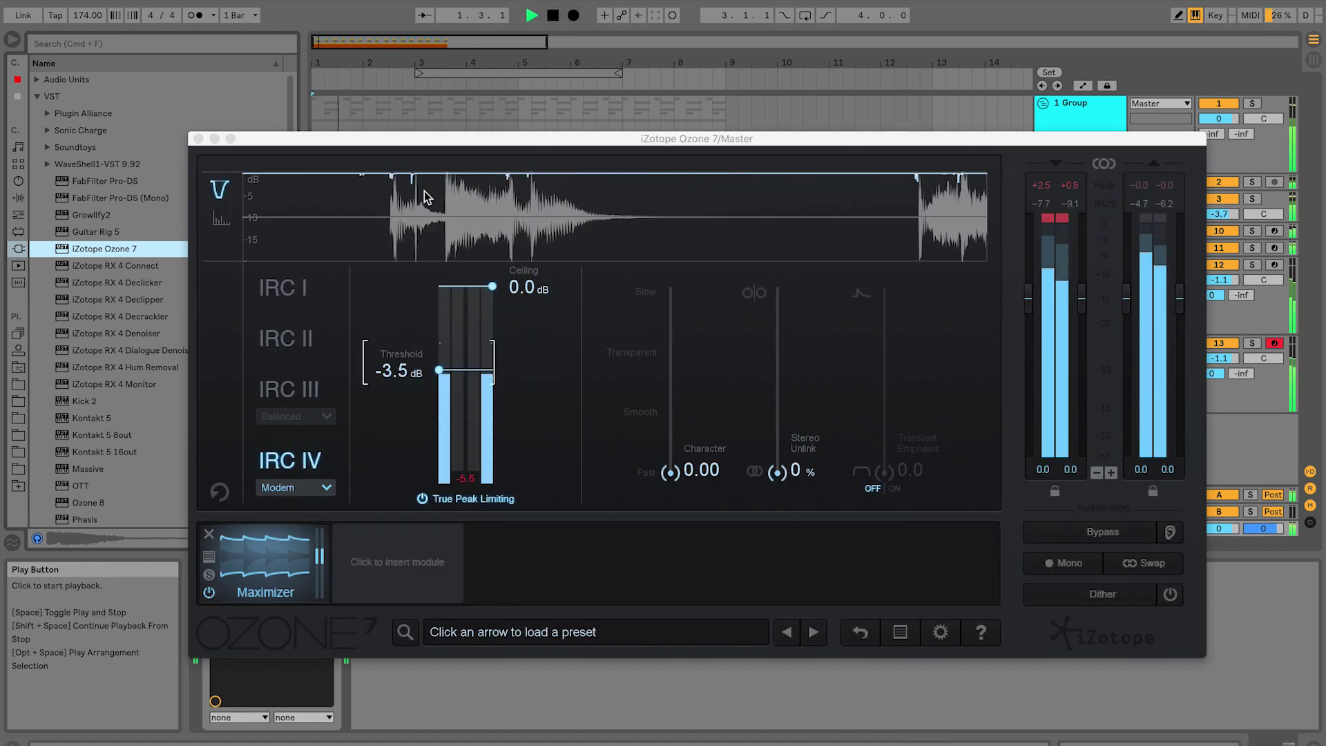
pyautogui.click(198, 139)
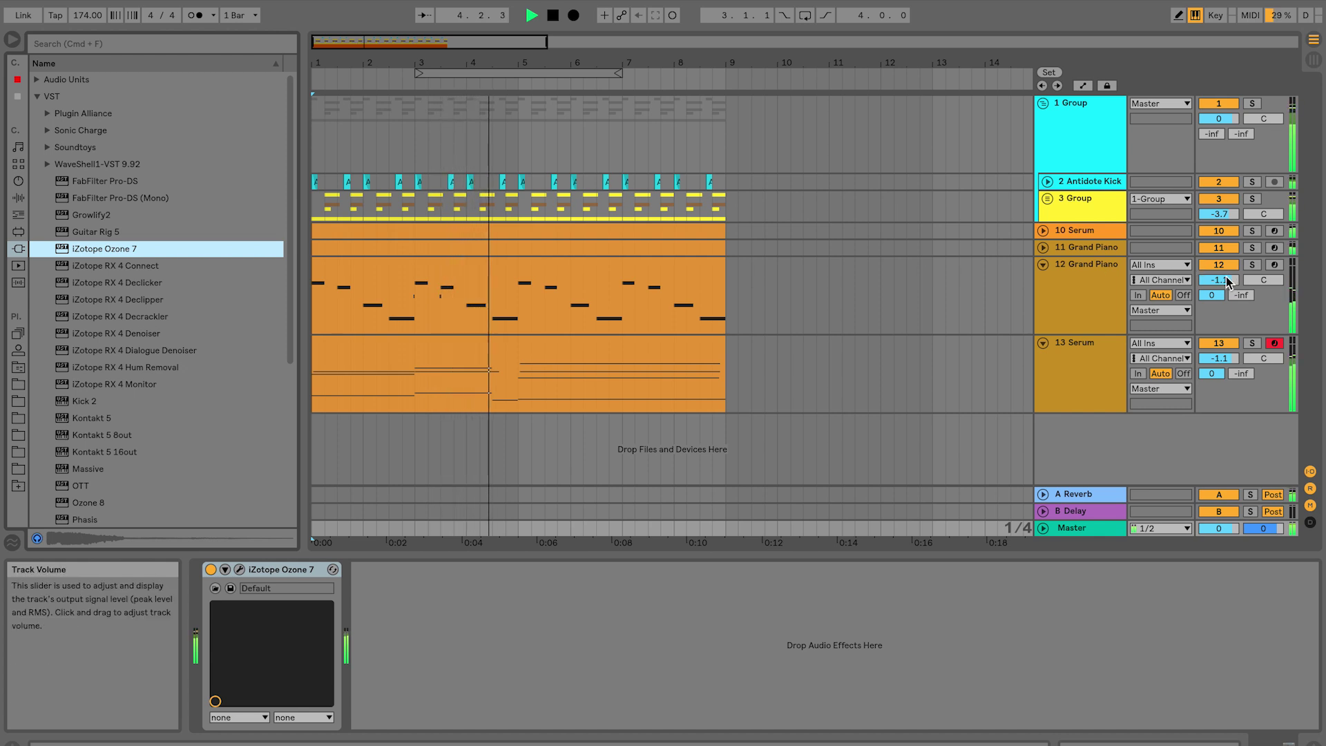
# Step: Lower Grand Piano track 12 to about -4.6 dB, and fold tracks 12 and 13
pyautogui.moveTo(1227, 279); pyautogui.dragTo(1210, 276)
pyautogui.click(1043, 264)
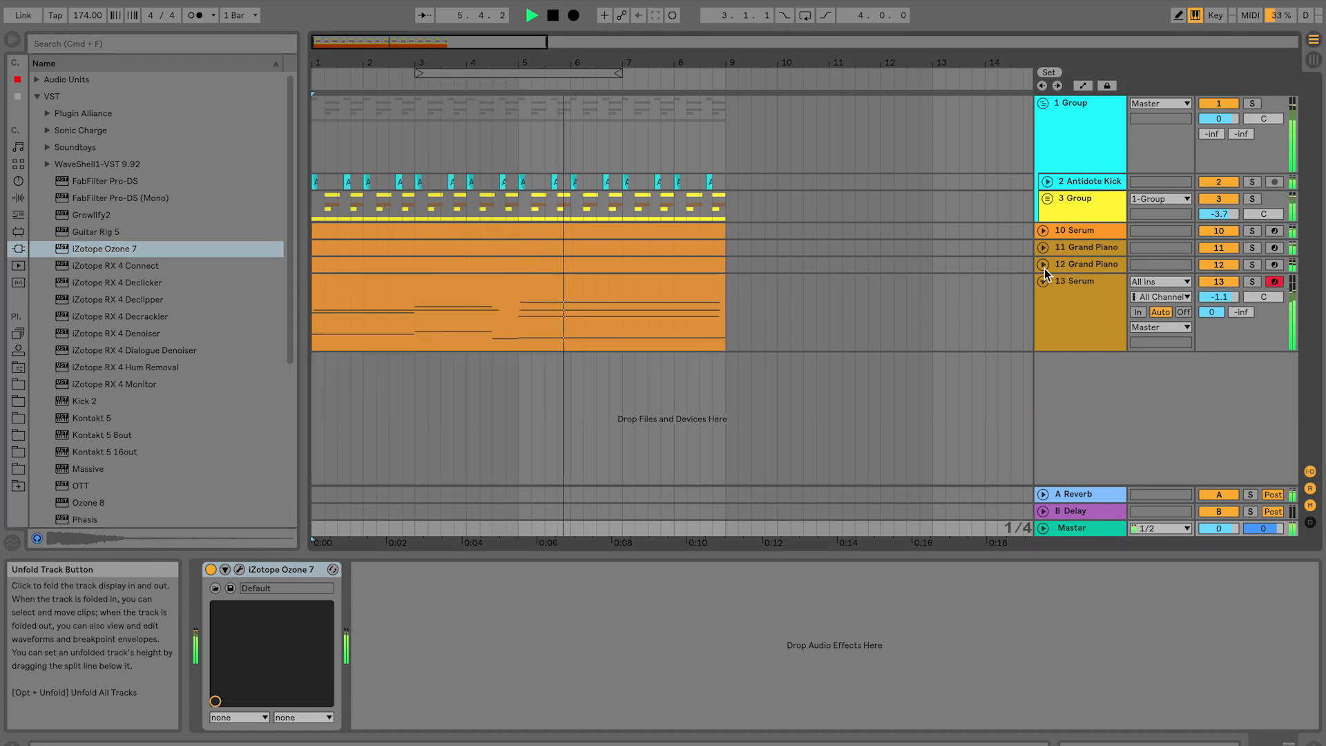
pyautogui.click(1043, 281)
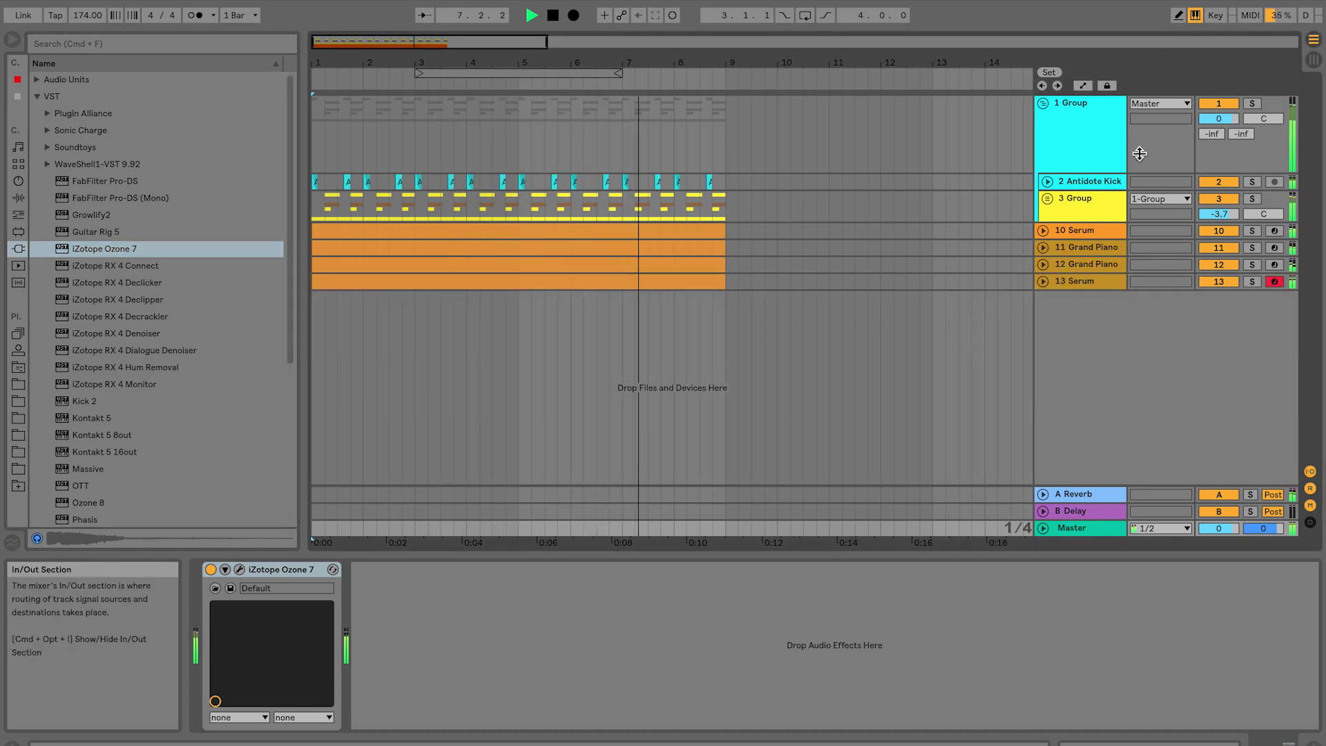
# Step: Try a Frequency Shifter after the Bass - Punch compressor on 1 Group, and remove it
pyautogui.click(1069, 132)
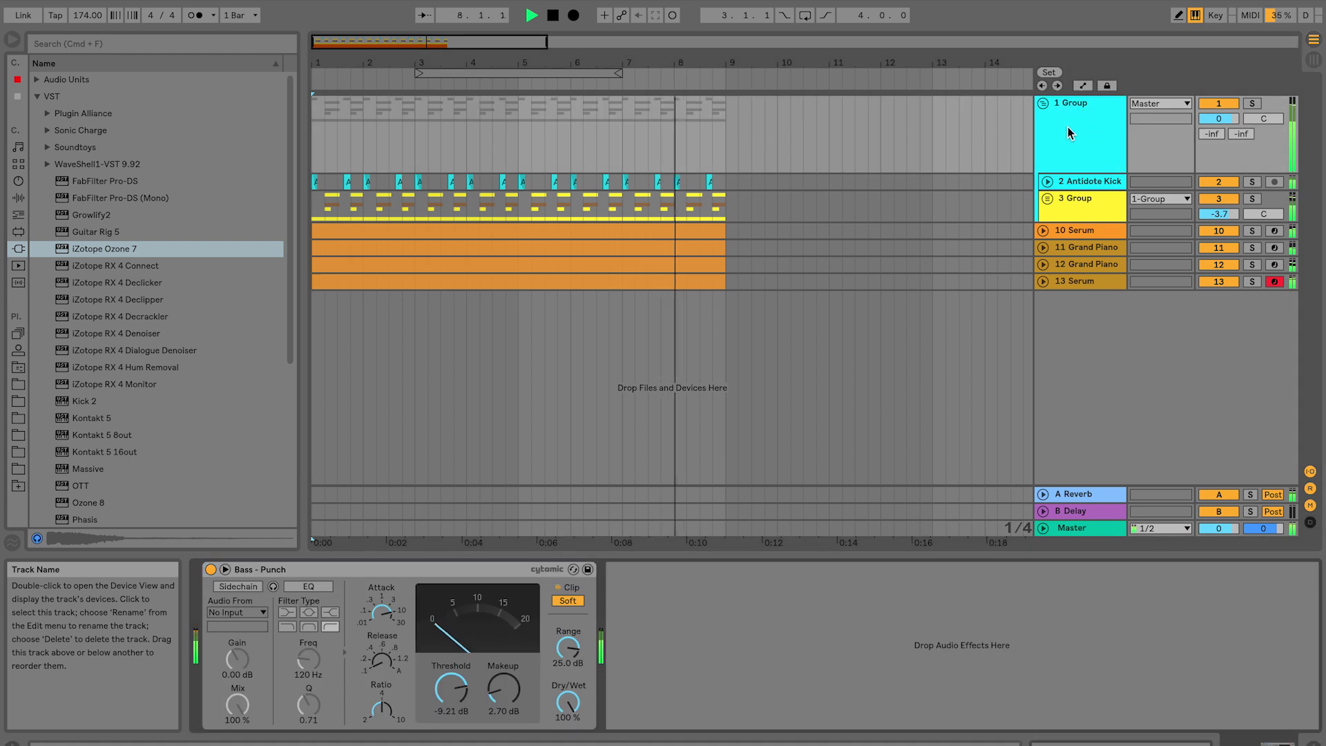
pyautogui.click(18, 198)
pyautogui.press('space')
pyautogui.moveTo(96, 282); pyautogui.dragTo(409, 143)
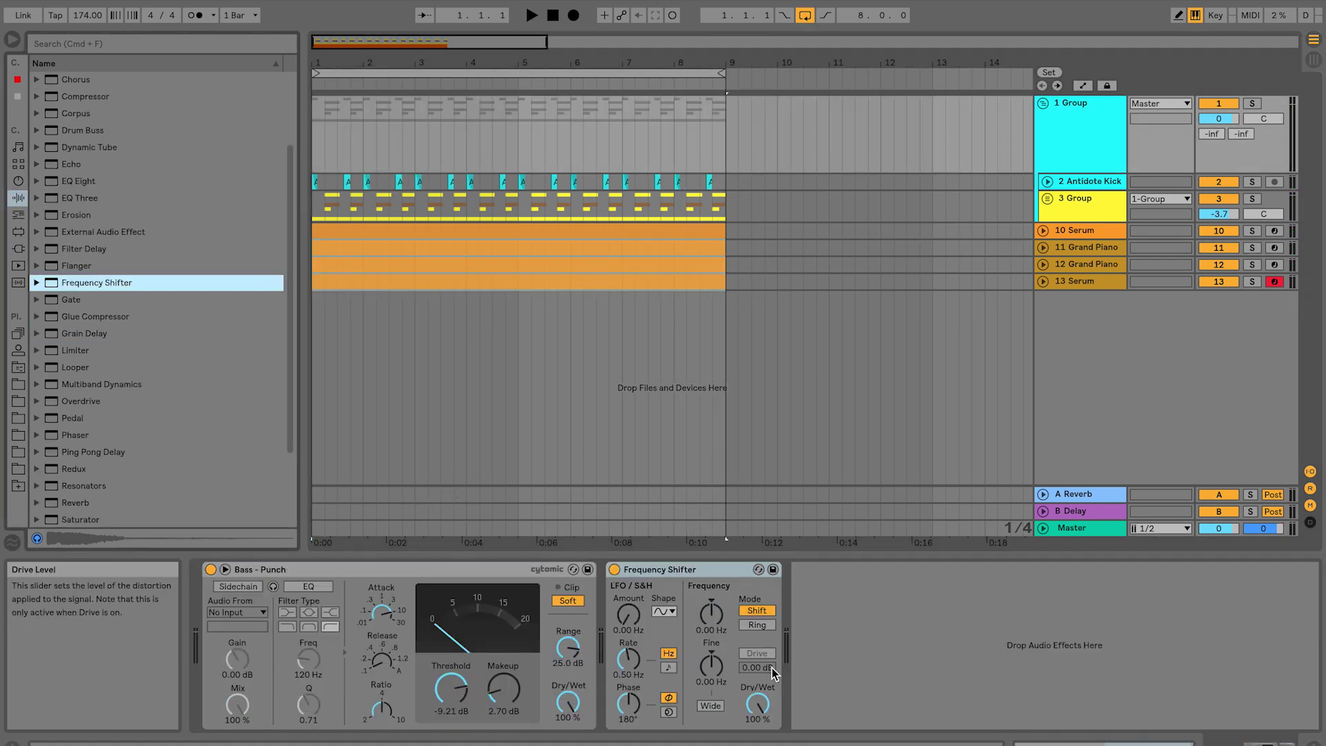
pyautogui.click(712, 616)
pyautogui.press('space')
pyautogui.press('Delete')
# Step: Add an Erosion effect to the device chain of 1 Group
pyautogui.moveTo(76, 215); pyautogui.dragTo(721, 606)
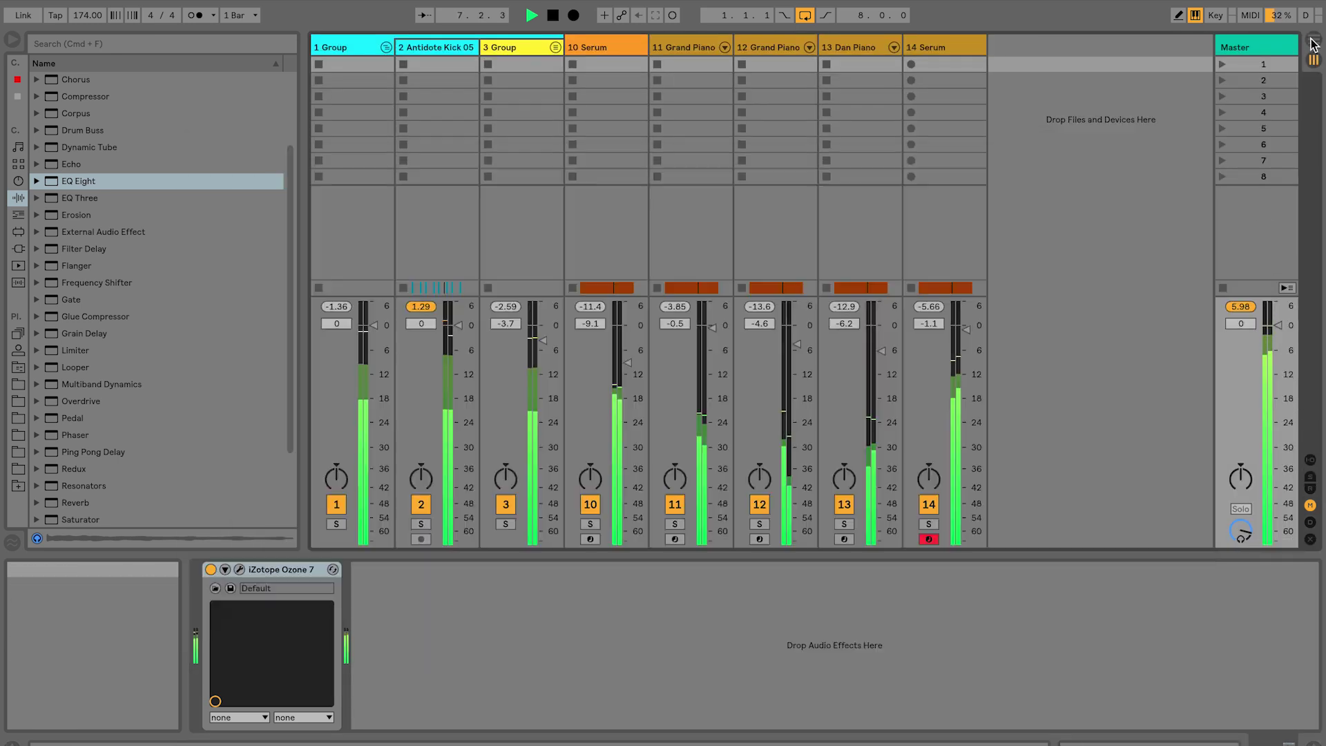
# Step: Return to the Arrangement view, stop playback, and place the insert marker at bar 11 on Serum track 10
pyautogui.click(1313, 45)
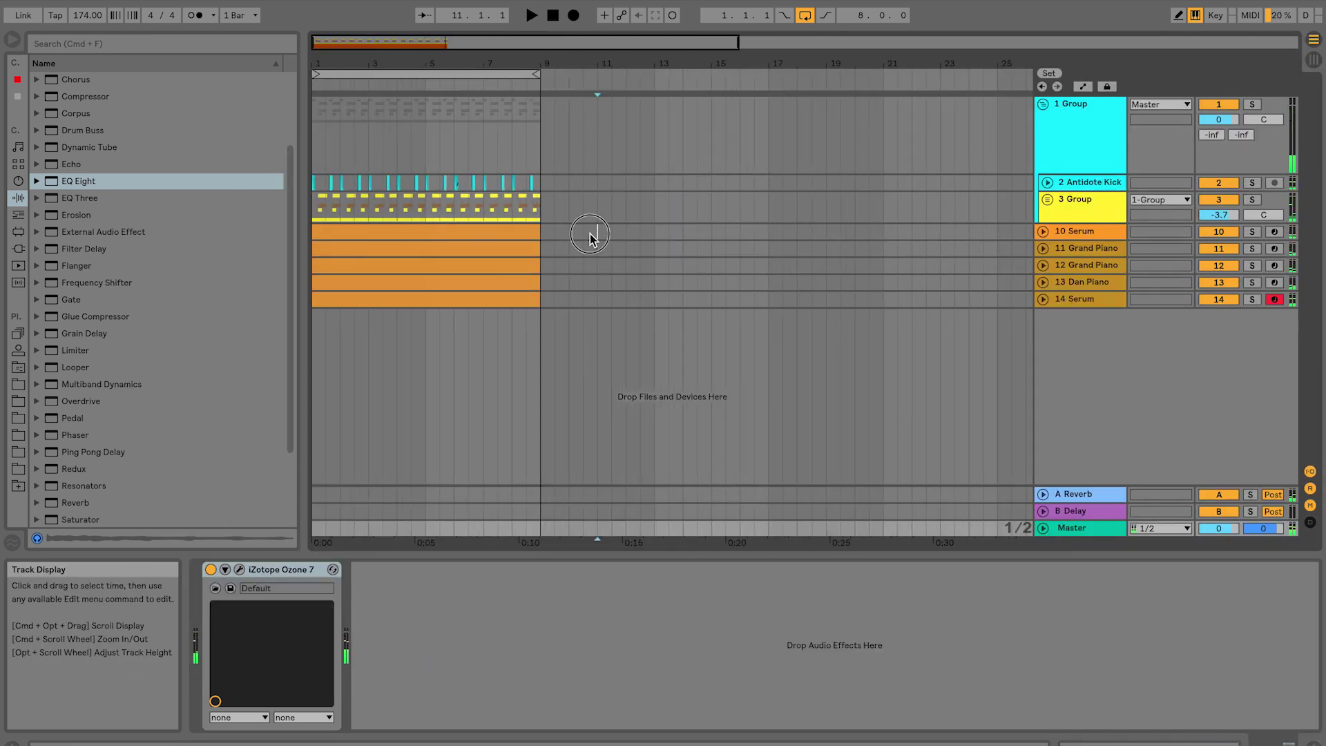
pyautogui.press('space')
pyautogui.click(590, 234)
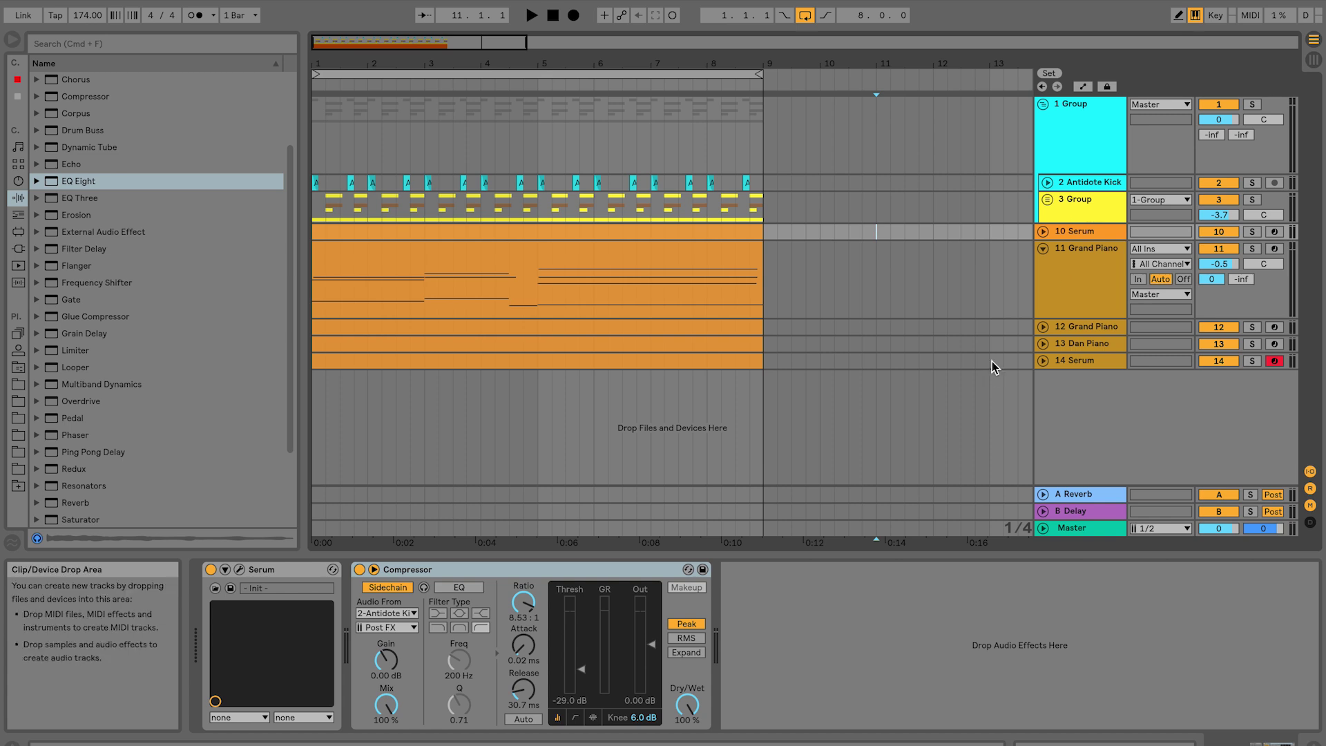
# Step: Unfold Serum track 14, select the chord clip on Grand Piano track 11, and play the loop from the start
pyautogui.click(1043, 361)
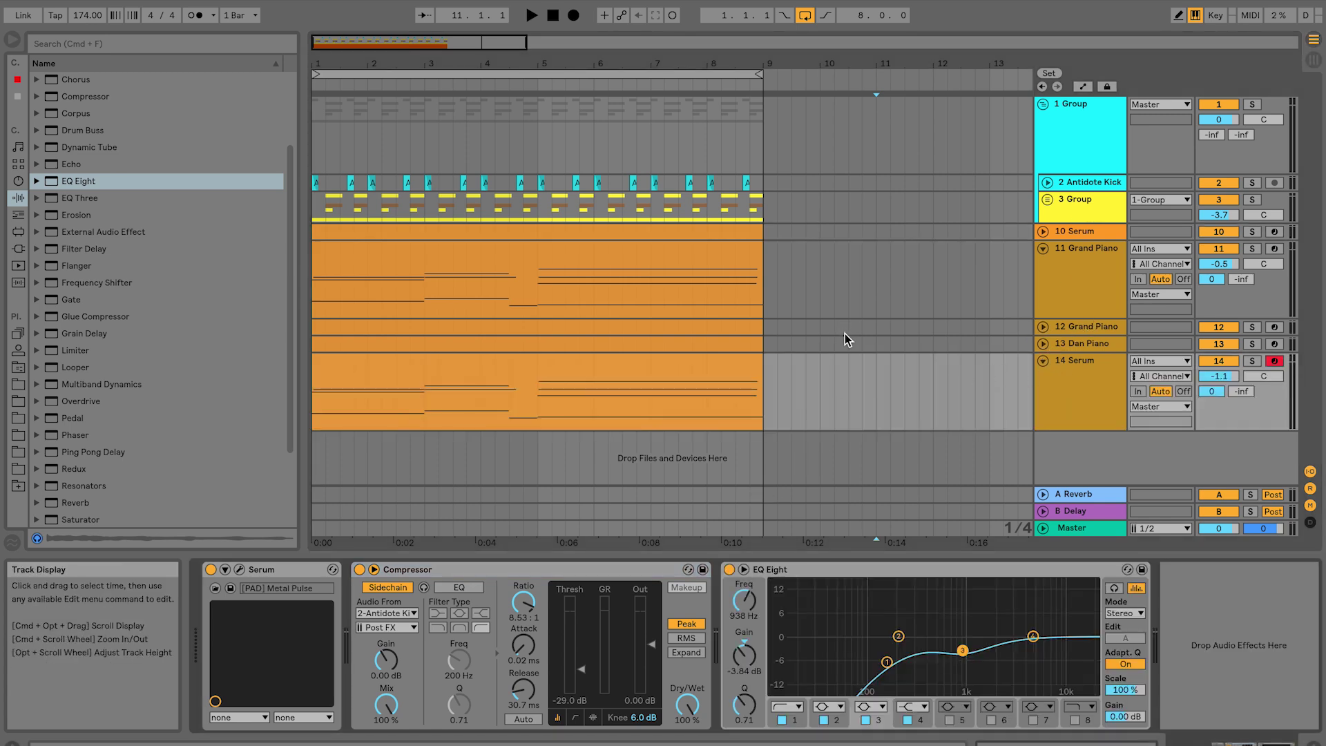
pyautogui.moveTo(724, 59); pyautogui.dragTo(487, 58)
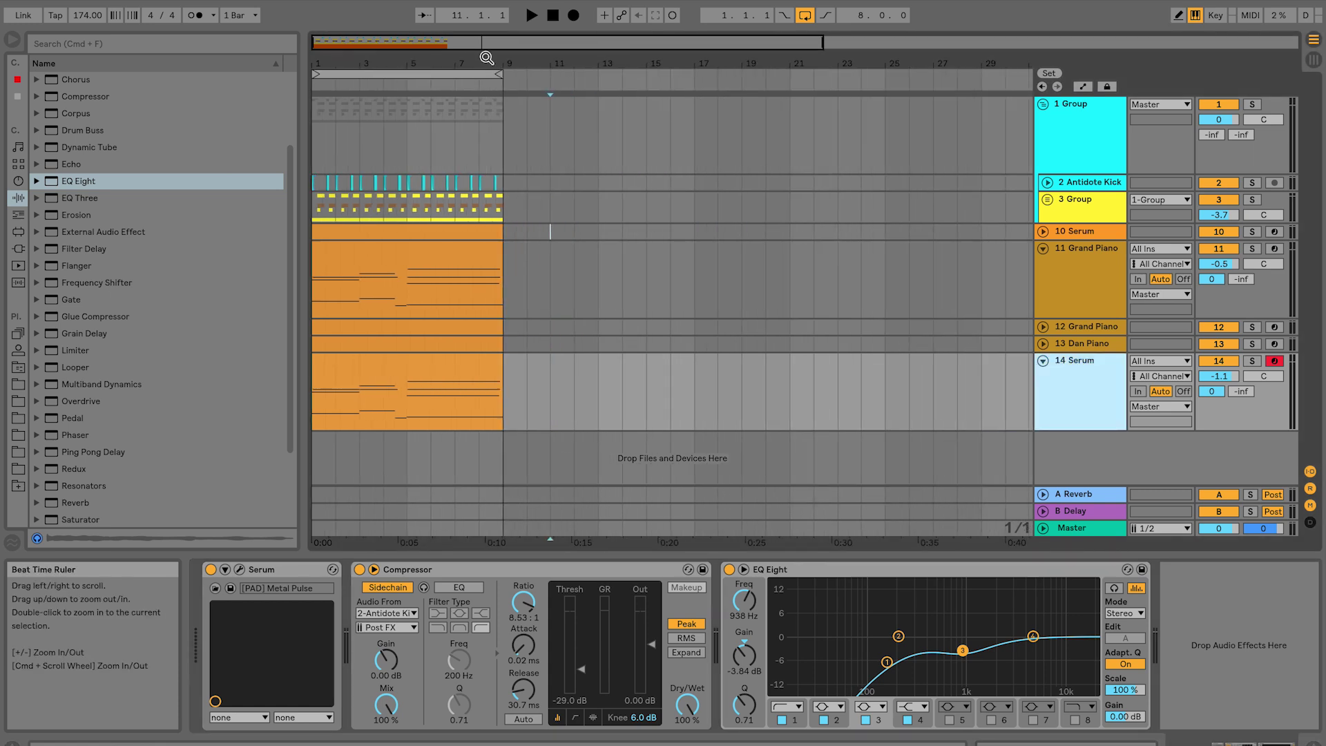
pyautogui.click(398, 286)
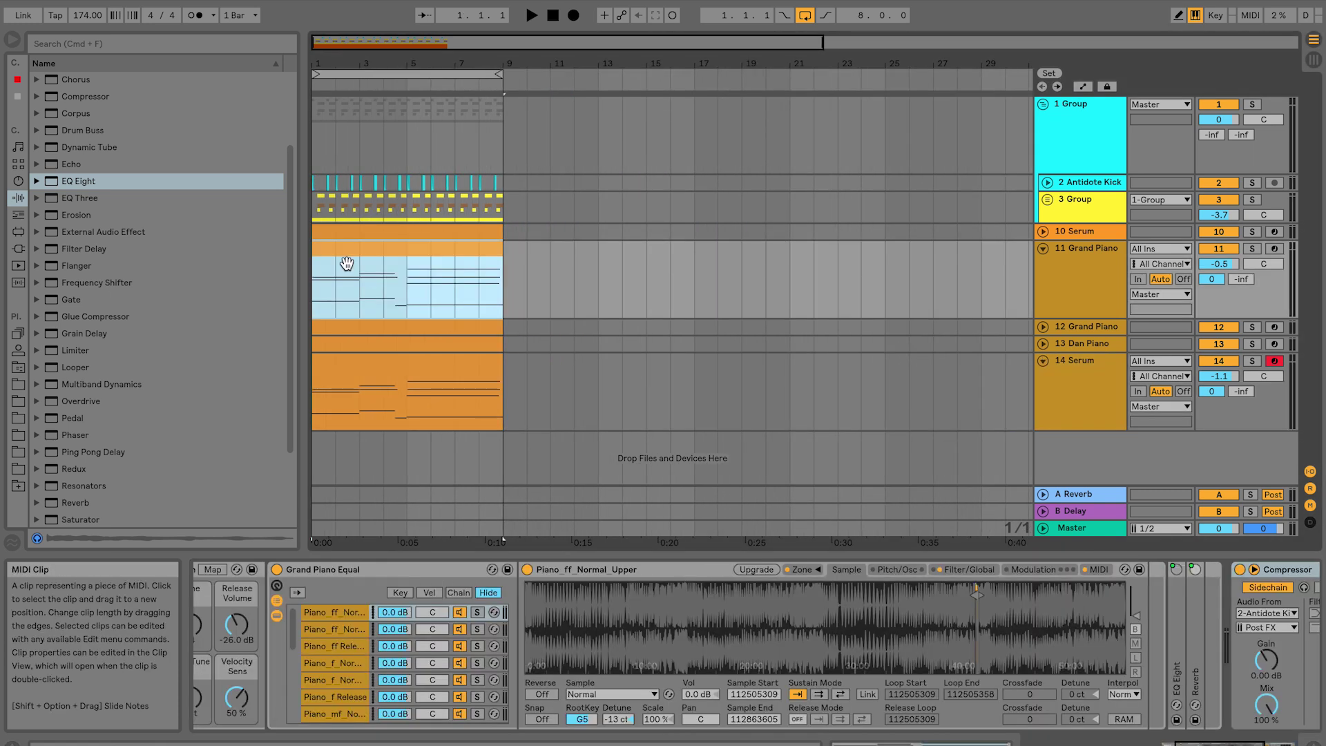
pyautogui.press('space')
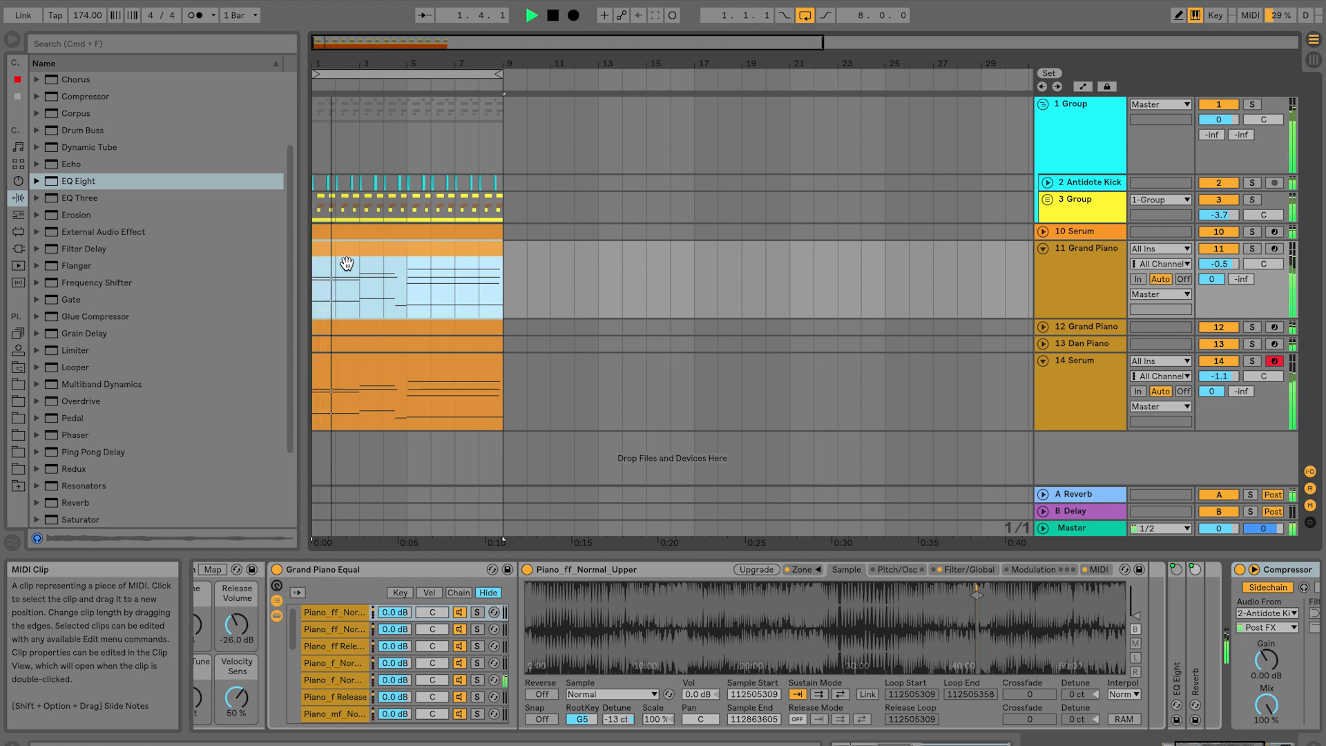
# Step: Raise the Maximizer threshold in the Master track's Ozone 7 and close the plug-in window
pyautogui.click(1074, 527)
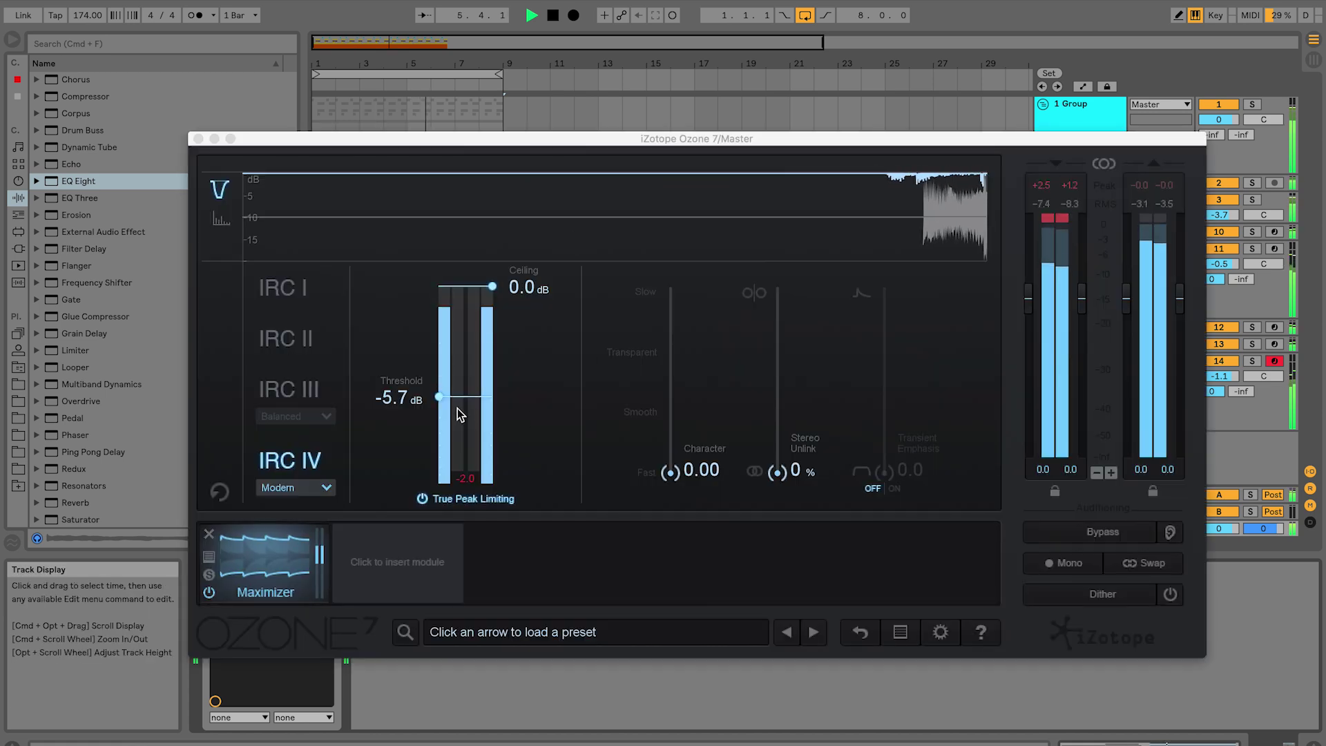
pyautogui.moveTo(457, 407); pyautogui.dragTo(457, 389)
pyautogui.click(198, 139)
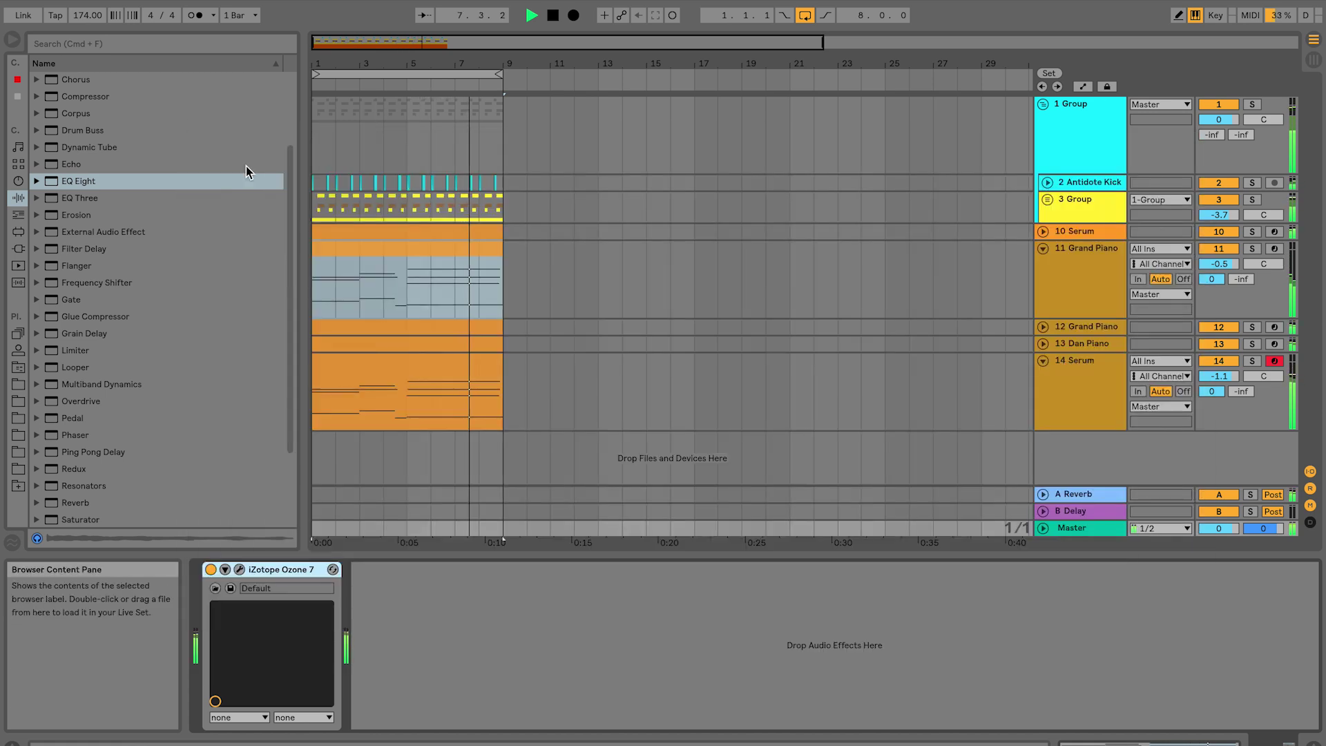
pyautogui.moveTo(351, 55); pyautogui.dragTo(577, 239)
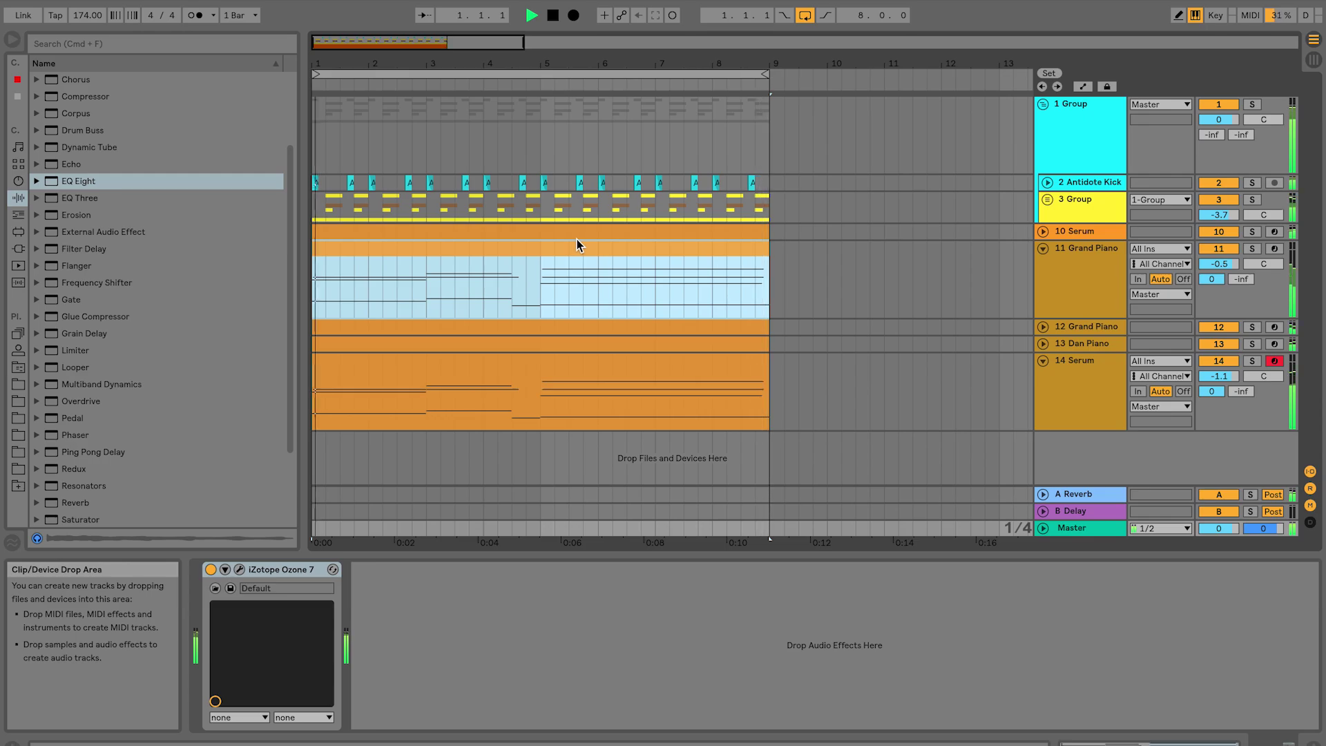